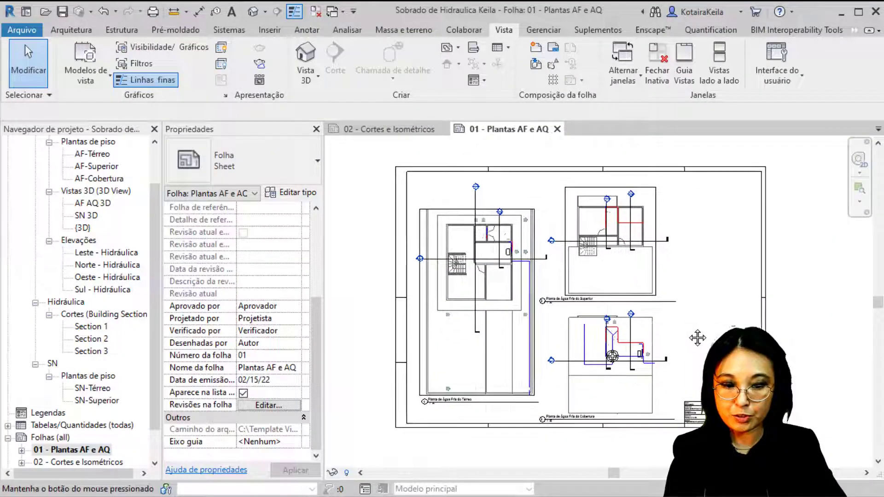
Pan across sheet 01 - Plantas AF e AQ to view its three floor plans.
middle_click_drag(697, 338, 675, 339)
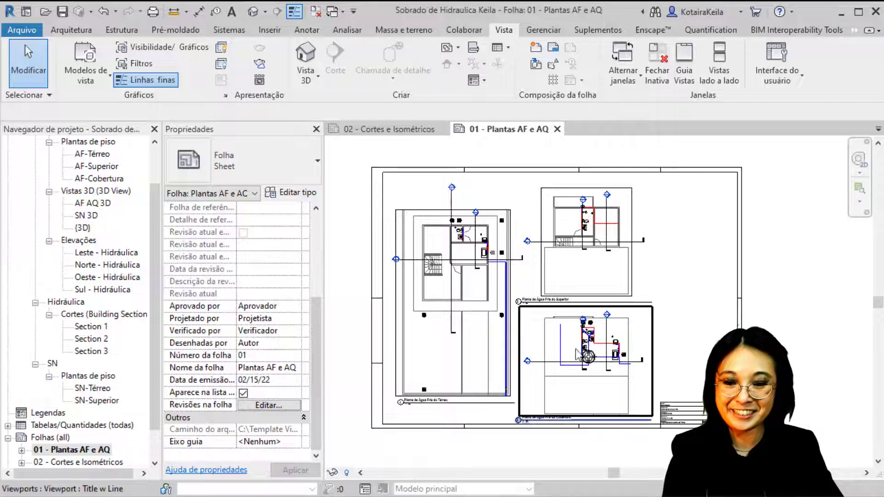
Open sheet 02 - Cortes e Isométricos and zoom in on the Corte C viewport.
double_click(94, 462)
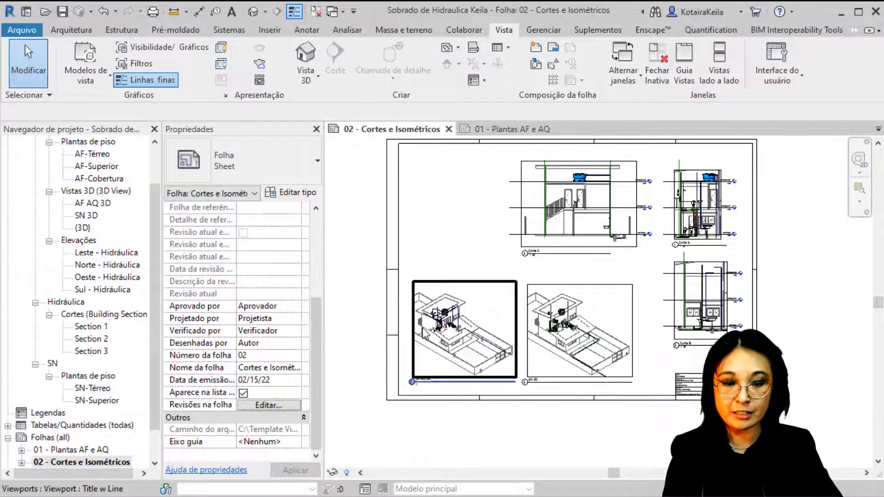
scroll(553, 299, "up", 2)
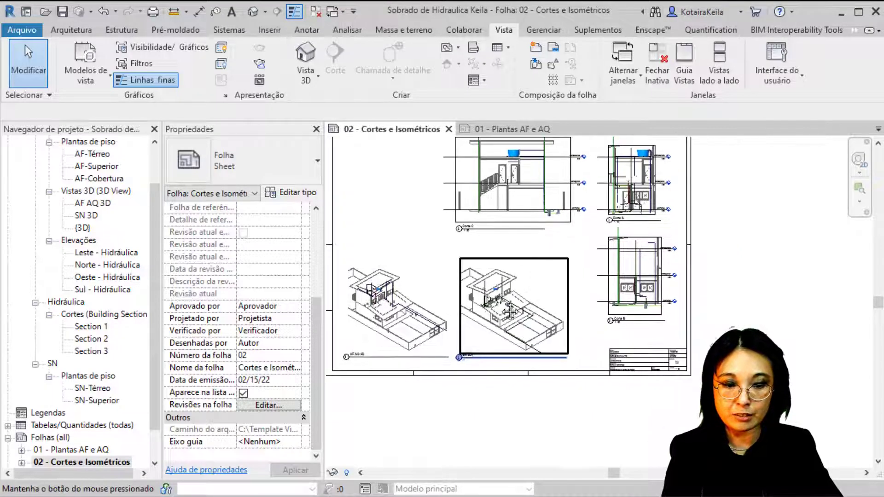
scroll(511, 258, "up", 2)
scroll(486, 231, "up", 2)
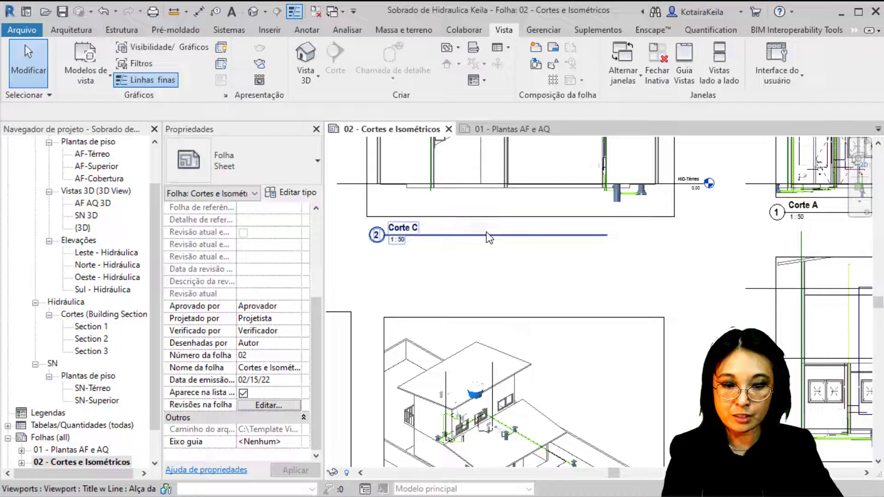
left_click(507, 209)
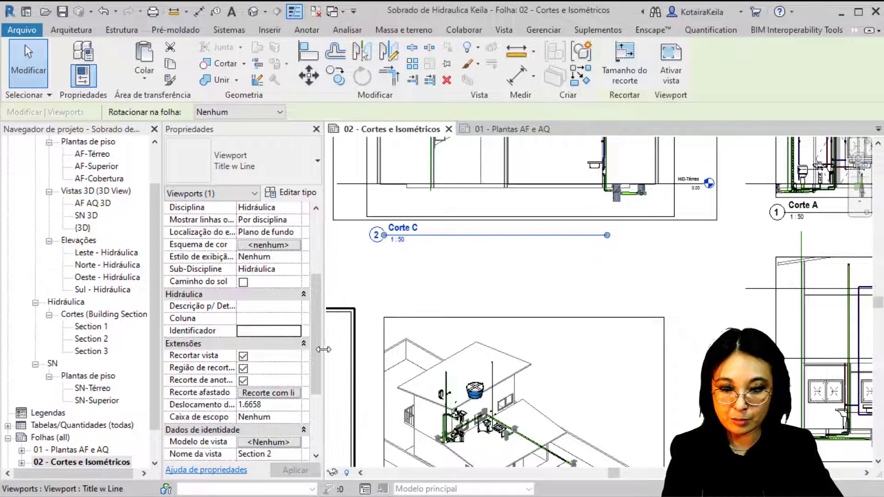
scroll(309, 405, "down", 3)
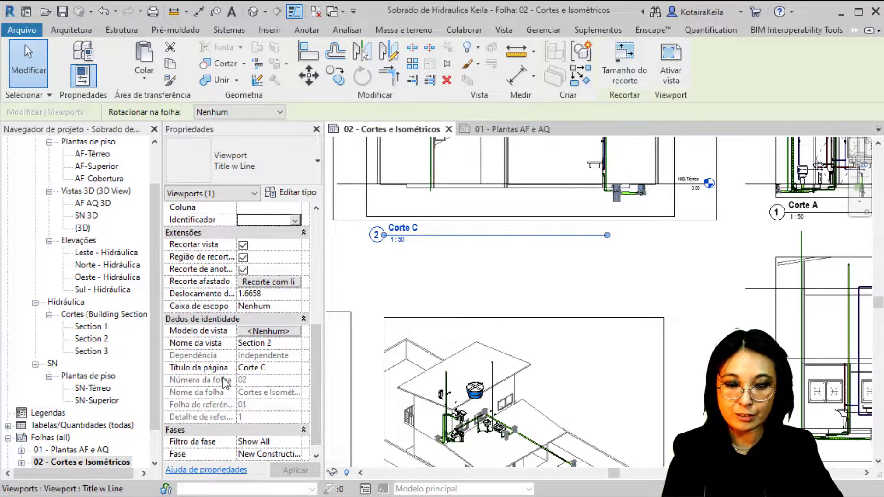
key("Escape")
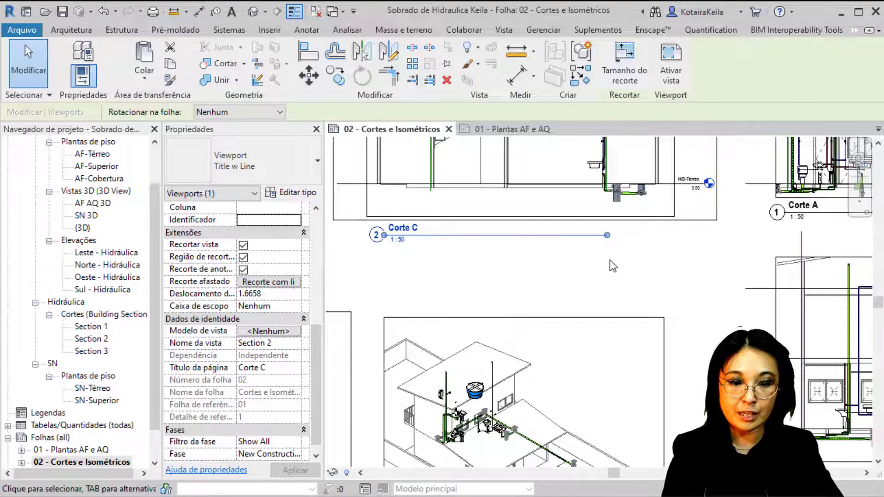
Pan the sheet to inspect Corte A, Corte B, the title block and both 3D views.
middle_click_drag(594, 292, 290, 376)
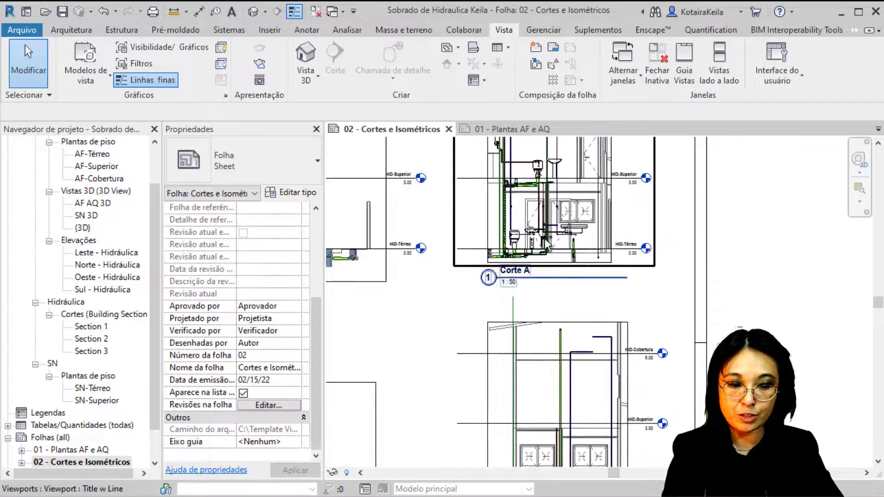
middle_click_drag(472, 282, 446, 46)
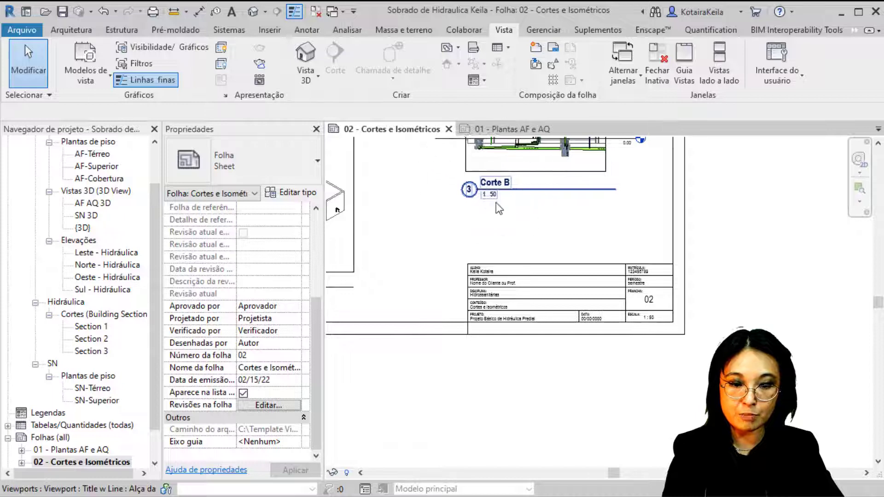
scroll(638, 380, "down", 3)
scroll(638, 380, "up", 2)
middle_click_drag(638, 380, 377, 326)
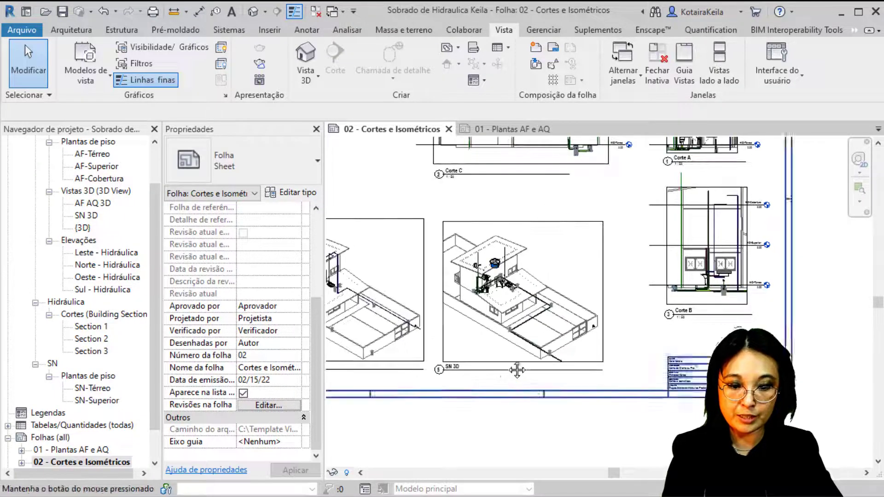
scroll(377, 325, "up", 3)
scroll(377, 326, "up", 2)
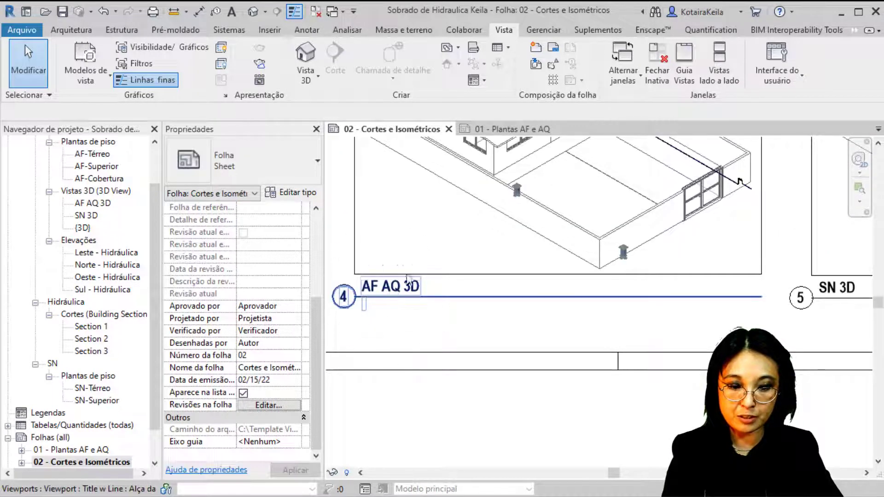
Title the AF AQ 3D viewport 'Isométrico AF e AQ'.
left_click(413, 273)
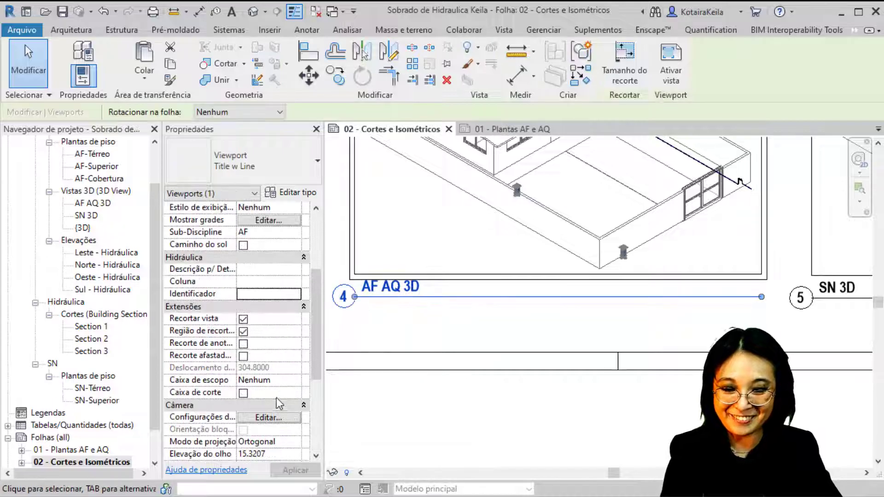
scroll(277, 403, "down", 3)
scroll(266, 388, "down", 1)
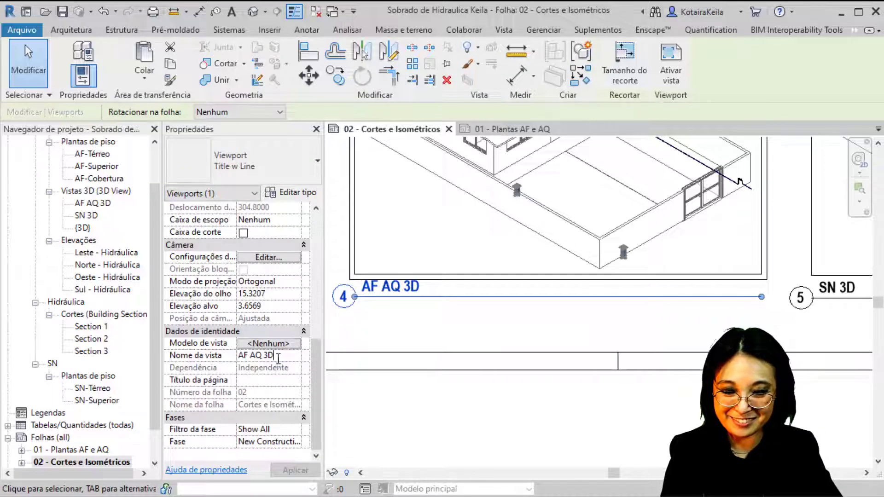
left_click_drag(291, 357, 193, 361)
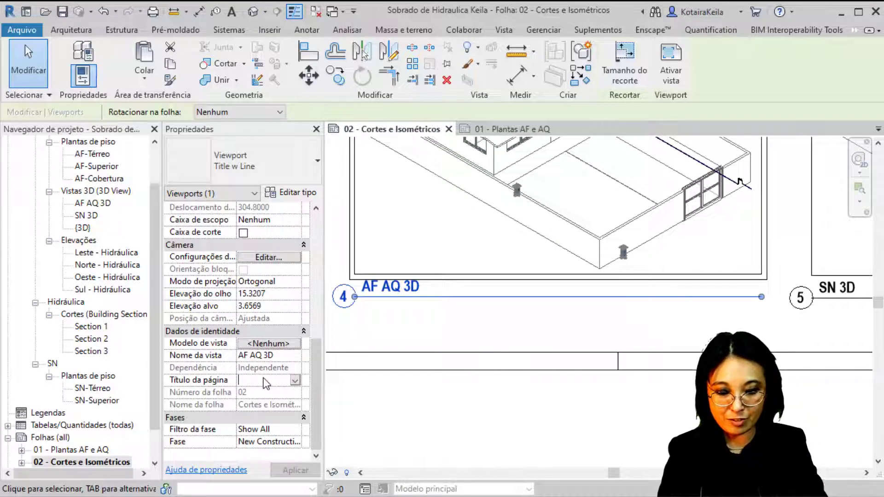
type("Im")
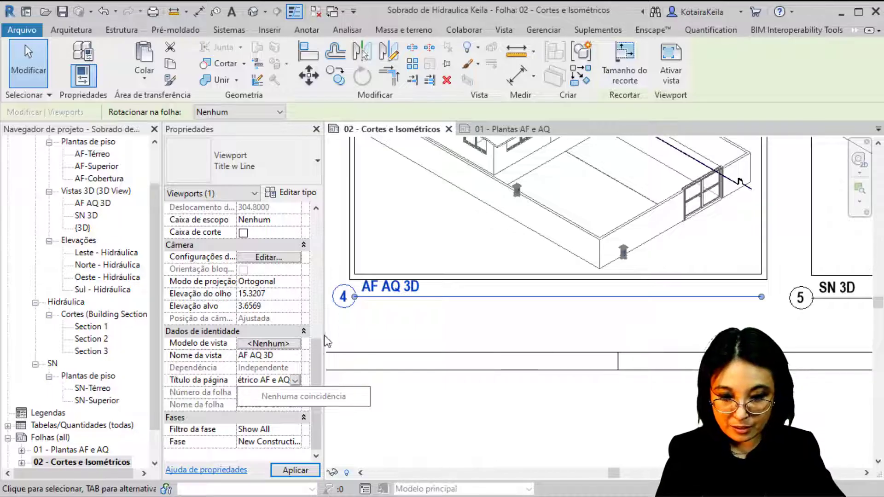
key("Return")
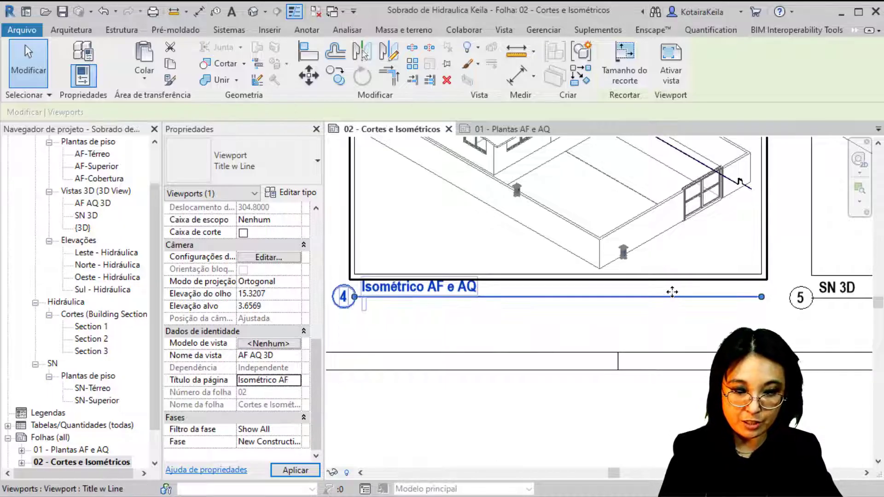
Title the SN 3D viewport 'Isométrico SN' and apply the change.
middle_click_drag(663, 297, 467, 297)
left_click(686, 296)
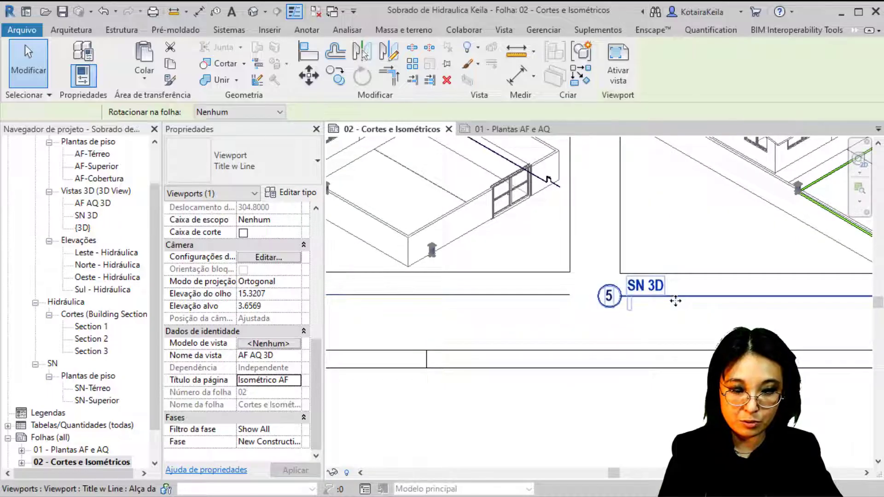
left_click(274, 382)
type("Isom")
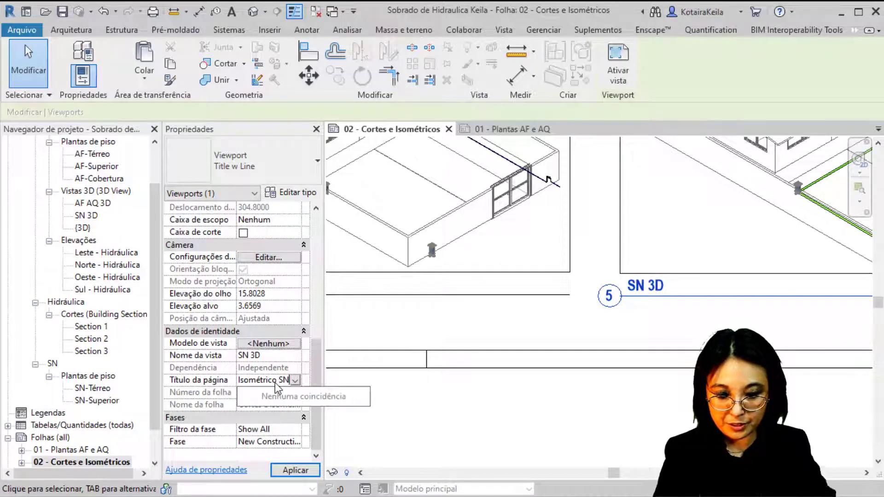
type("N")
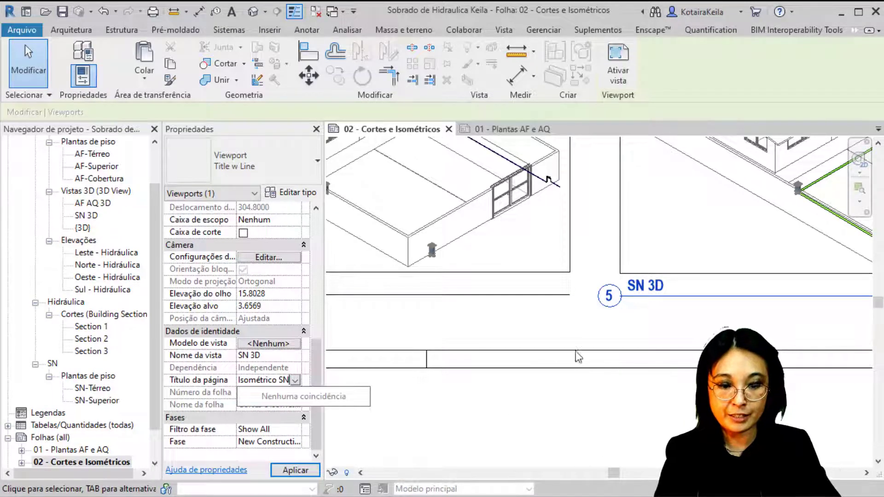
left_click(528, 402)
scroll(525, 412, "down", 3)
scroll(514, 421, "down", 2)
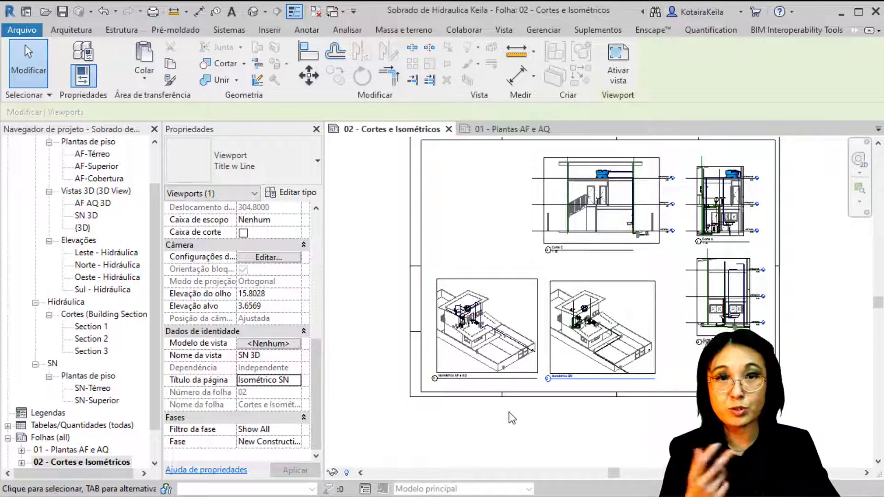
scroll(482, 361, "up", 2)
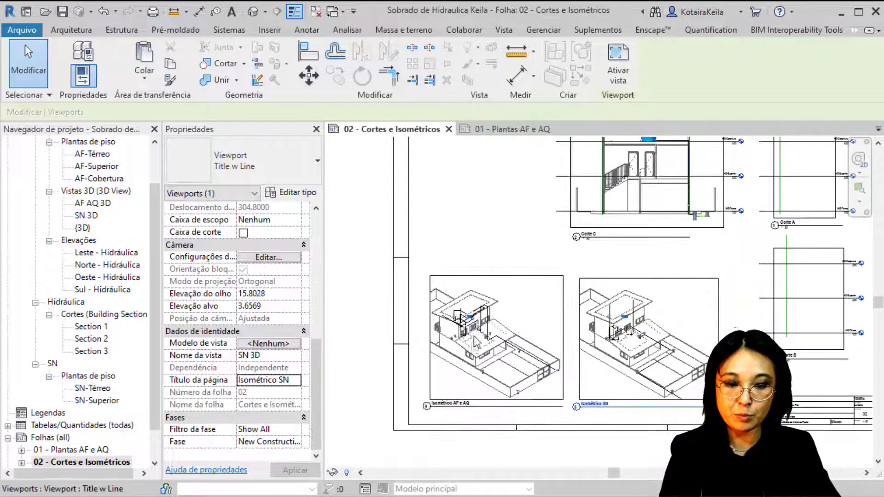
scroll(479, 357, "up", 2)
scroll(479, 355, "up", 2)
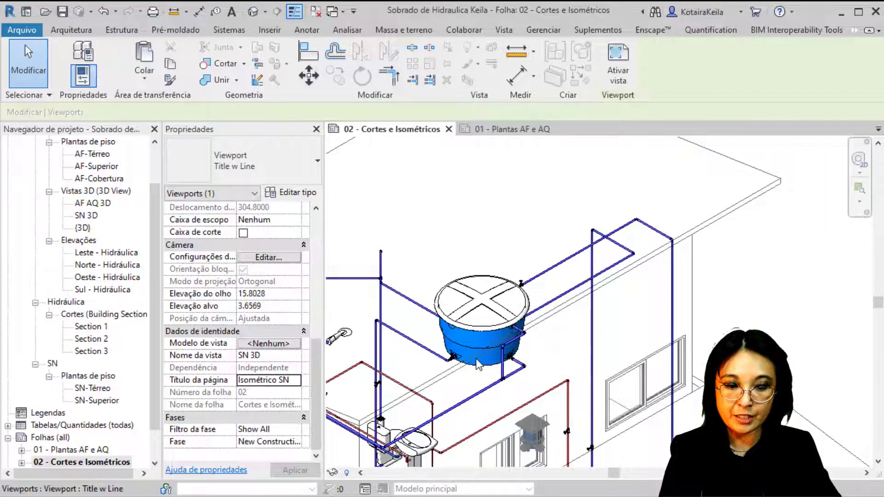
scroll(481, 352, "down", 3)
scroll(500, 343, "down", 2)
middle_click_drag(501, 342, 456, 350)
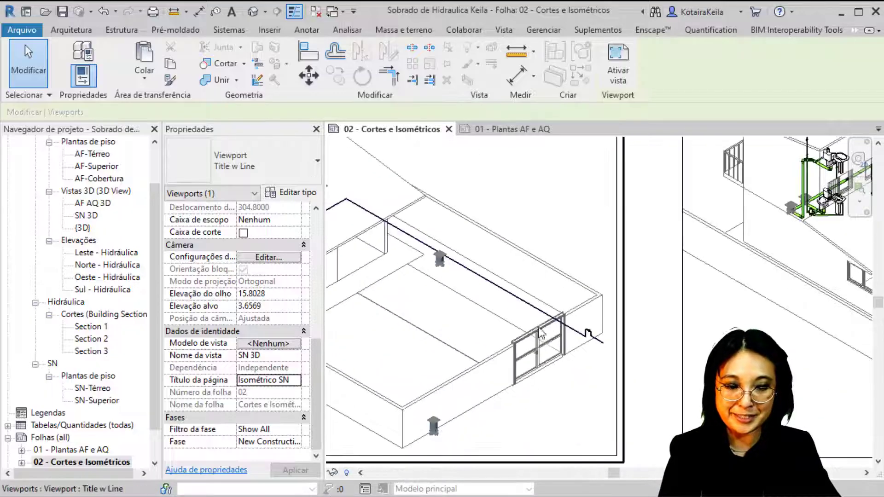
scroll(456, 350, "up", 4)
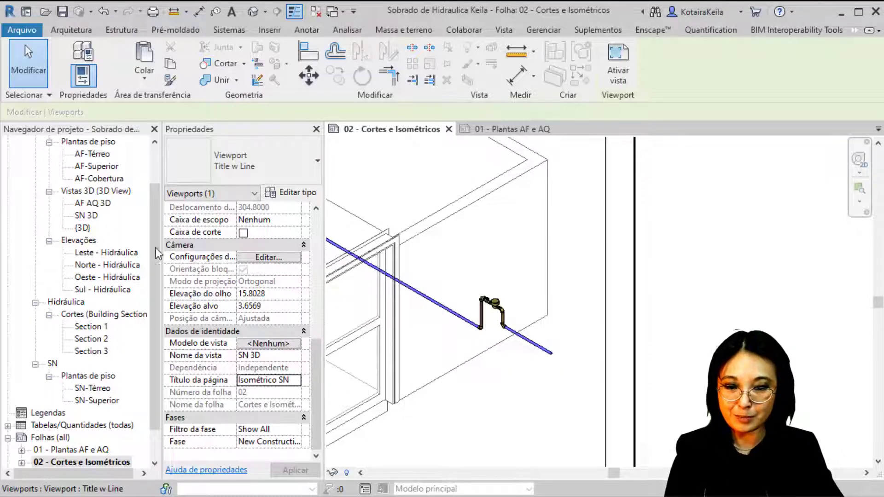
Open the {3D} view, turn to the left side, and select the 34 pipes around the tank.
double_click(83, 228)
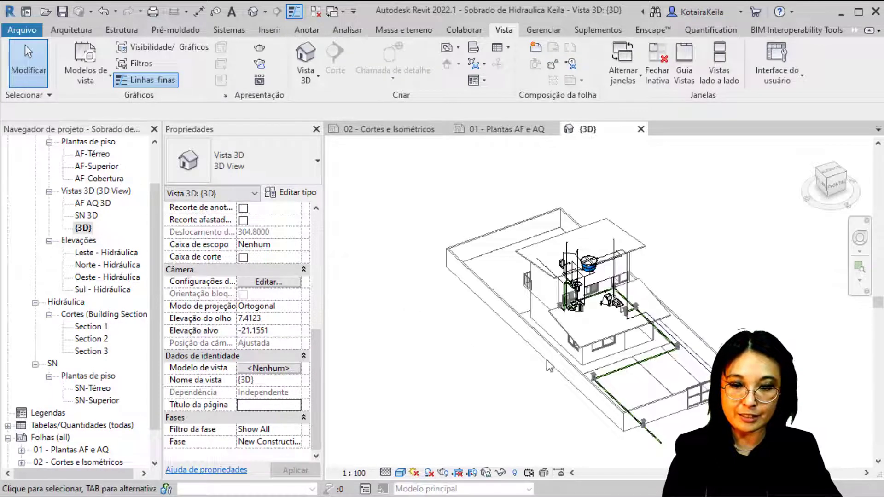
middle_click_drag(449, 376, 470, 401, "shift")
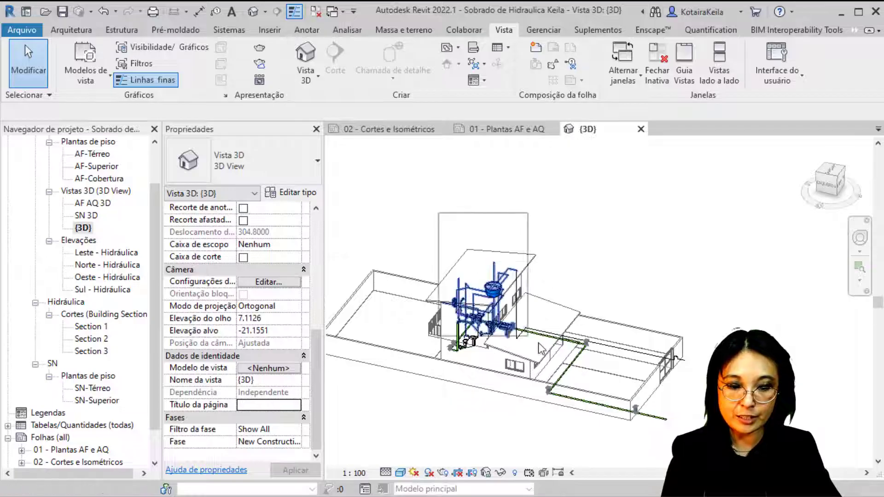
left_click_drag(444, 214, 542, 345)
left_click(479, 228)
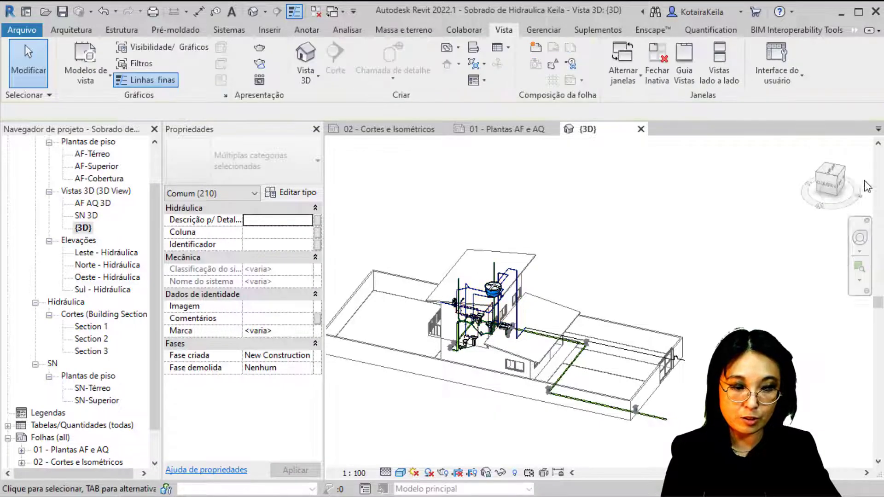
left_click(829, 184)
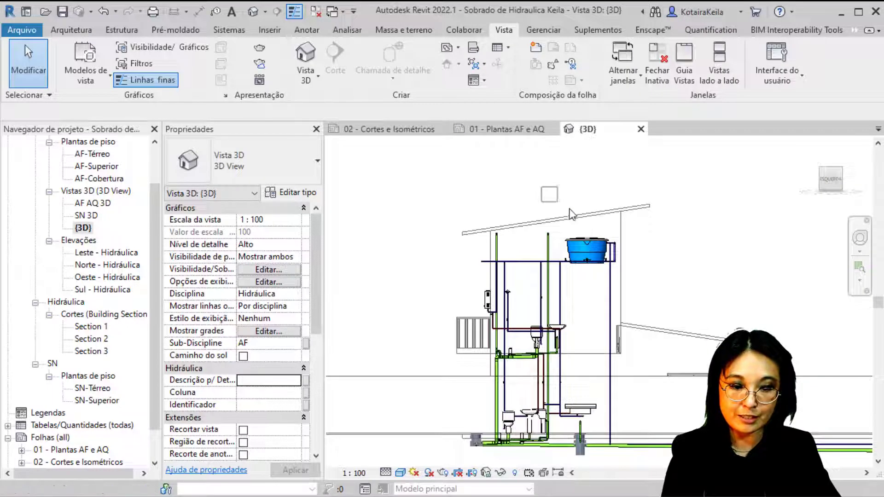
mouse_move(597, 229)
left_mouse_down()
mouse_move(636, 276)
mouse_move(638, 266)
left_mouse_up()
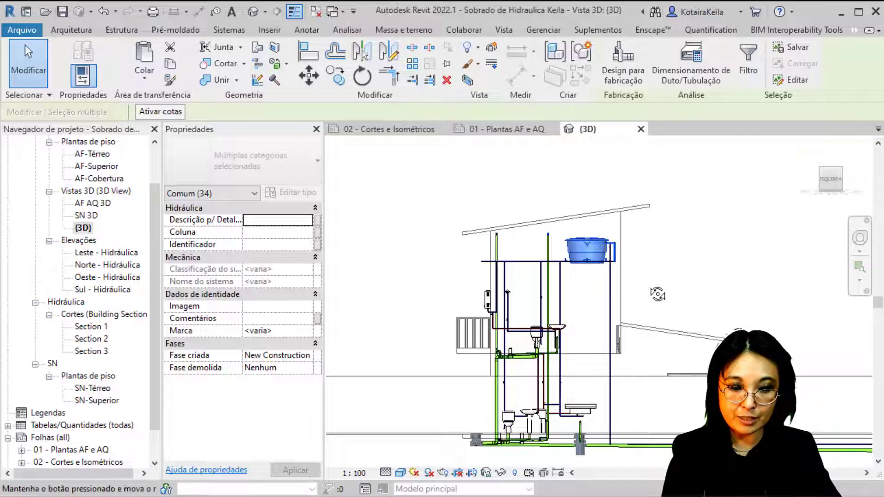
middle_click_drag(657, 294, 588, 235, "shift")
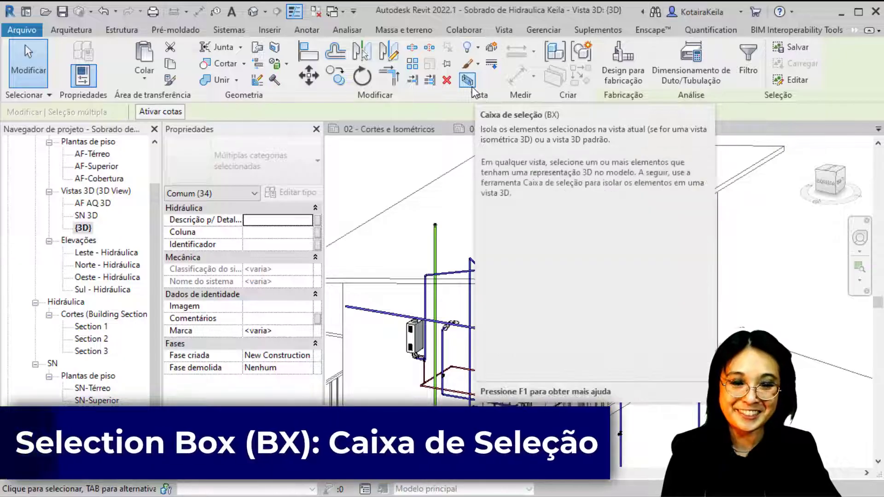
Wrap the selected tank and pipes in a section box and trim out the lower pipes.
left_click(472, 88)
middle_click_drag(700, 312, 681, 279, "shift")
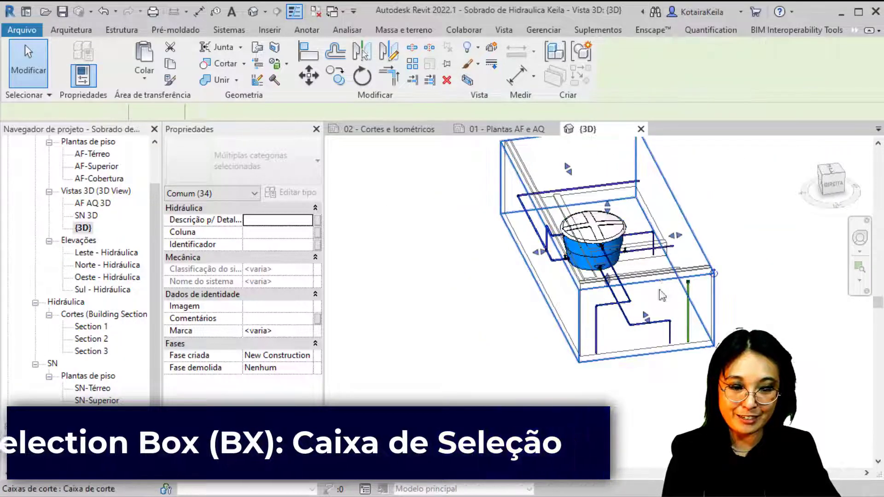
left_click(681, 278)
mouse_move(626, 275)
left_mouse_down()
mouse_move(594, 258)
mouse_move(591, 246)
left_mouse_up()
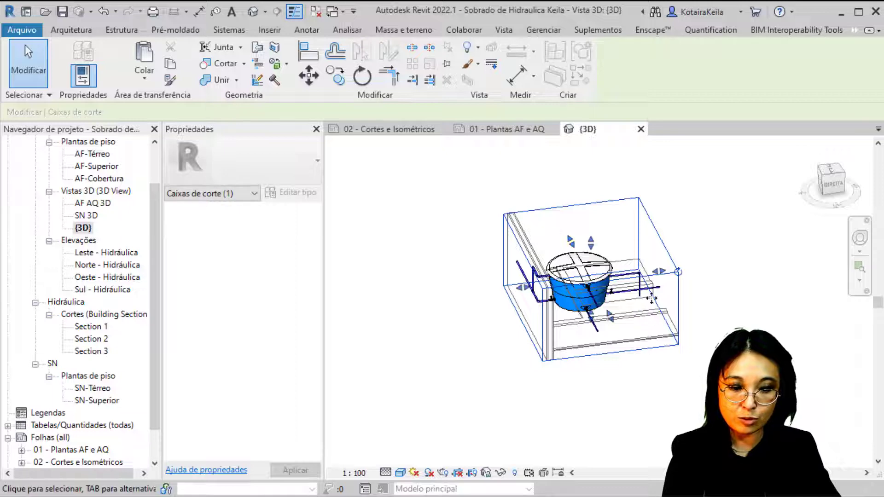
middle_click_drag(591, 247, 726, 262, "shift")
scroll(695, 280, "up", 3)
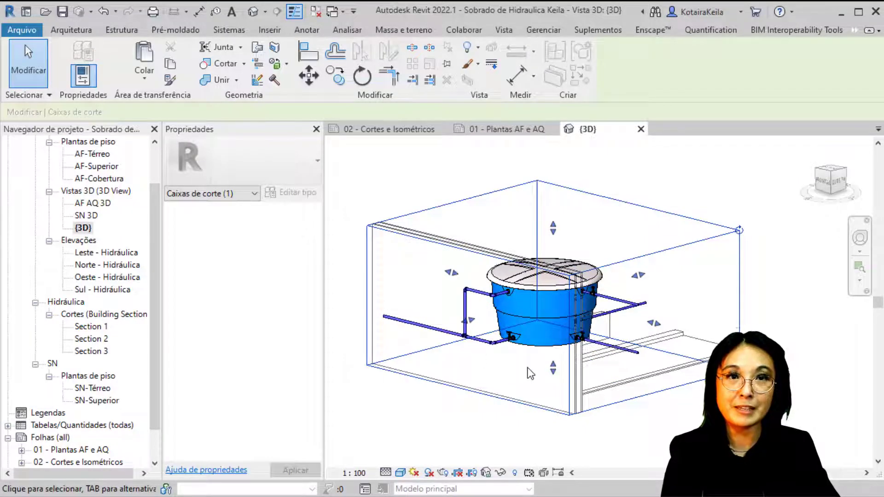
Orient the boxed tank isometrically and tighten the section box's top and bottom edges.
middle_click_drag(521, 317, 548, 313, "shift")
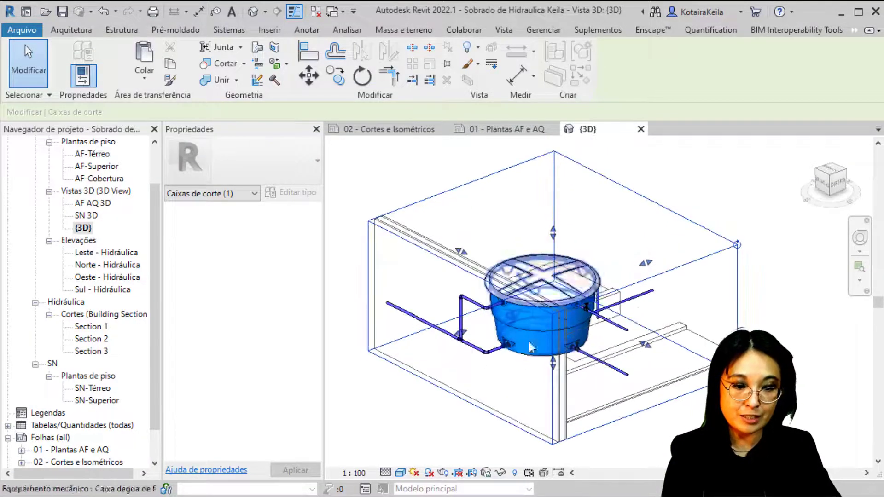
left_click(828, 181)
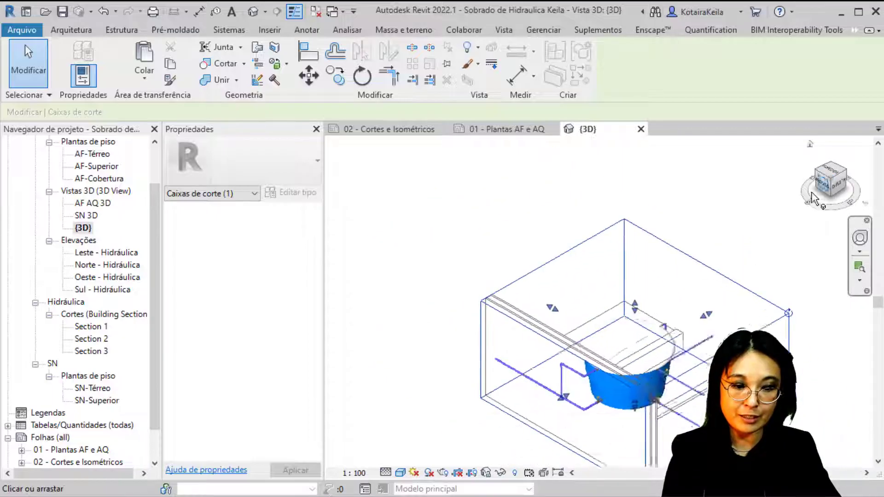
middle_click_drag(793, 261, 664, 230)
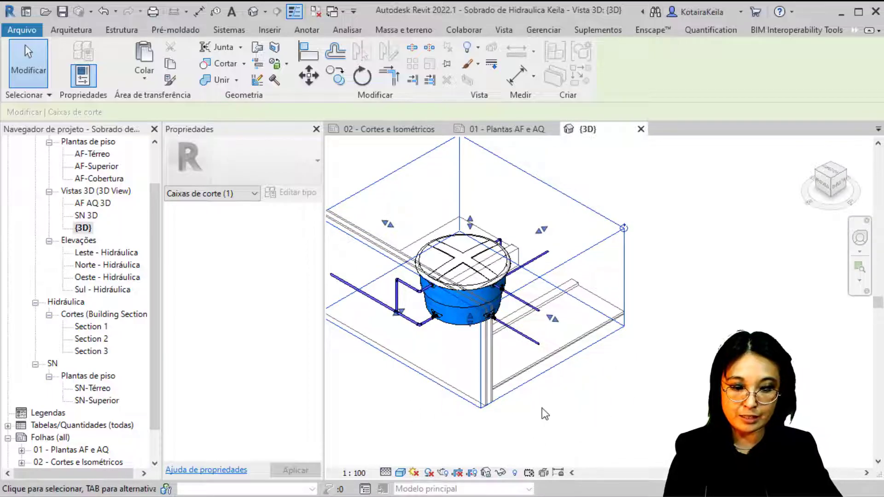
left_click(532, 377)
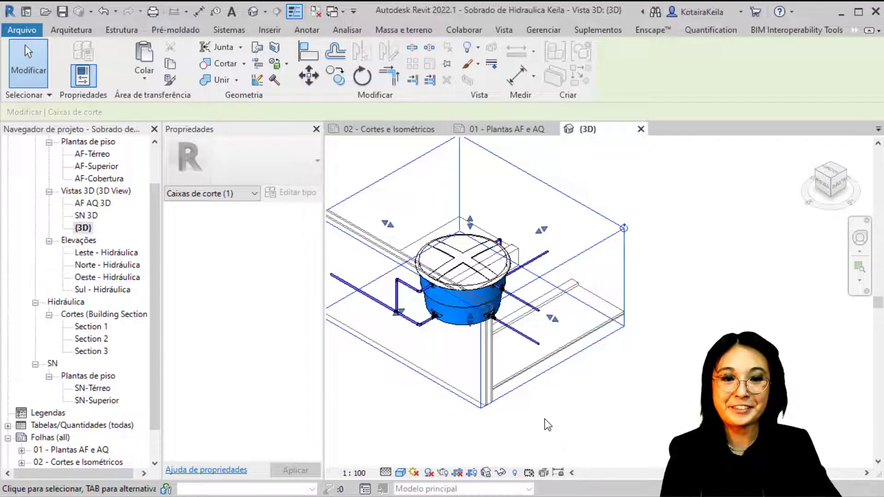
left_click(561, 202)
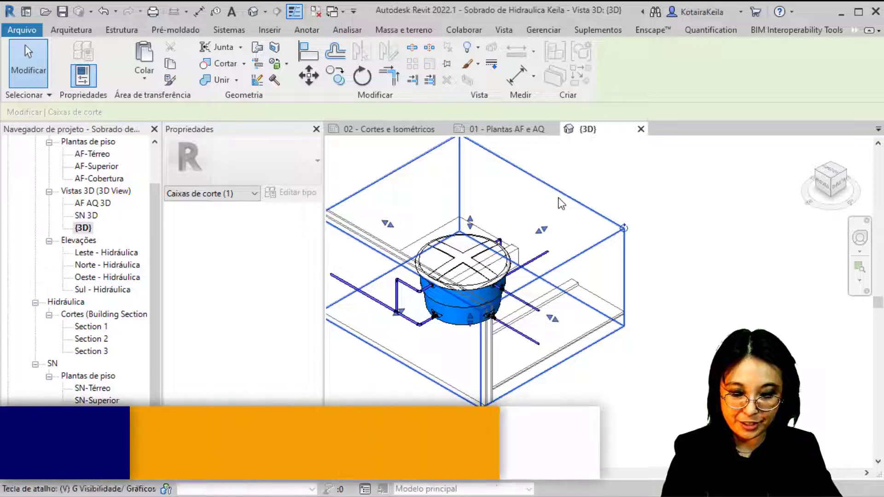
Hide the section box outline with VH and bring up the view-locking options.
key("v")
key("h")
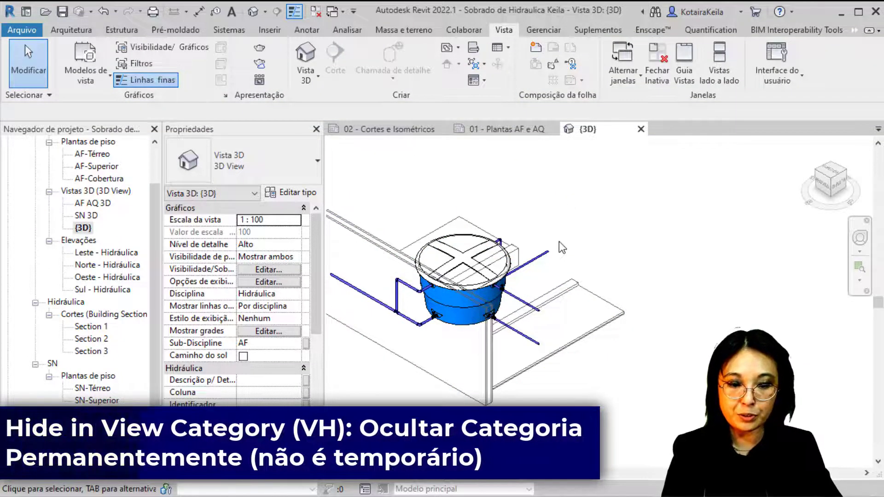
scroll(428, 276, "down", 1)
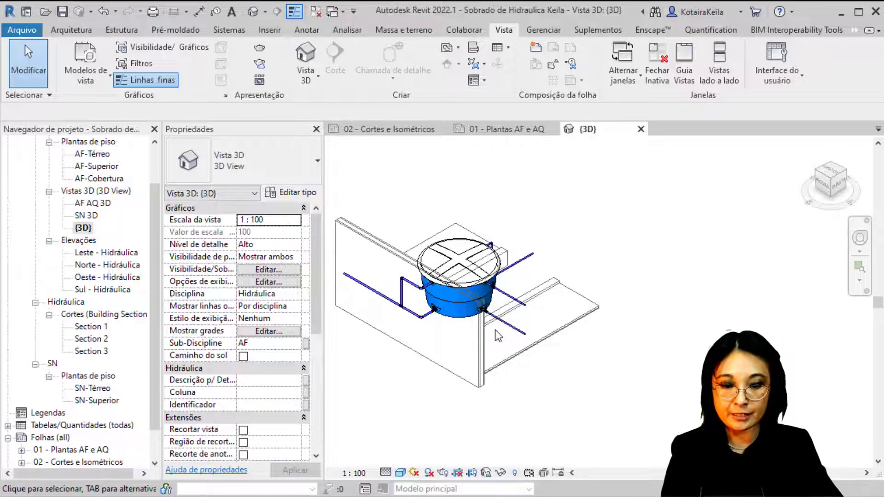
left_click(488, 472)
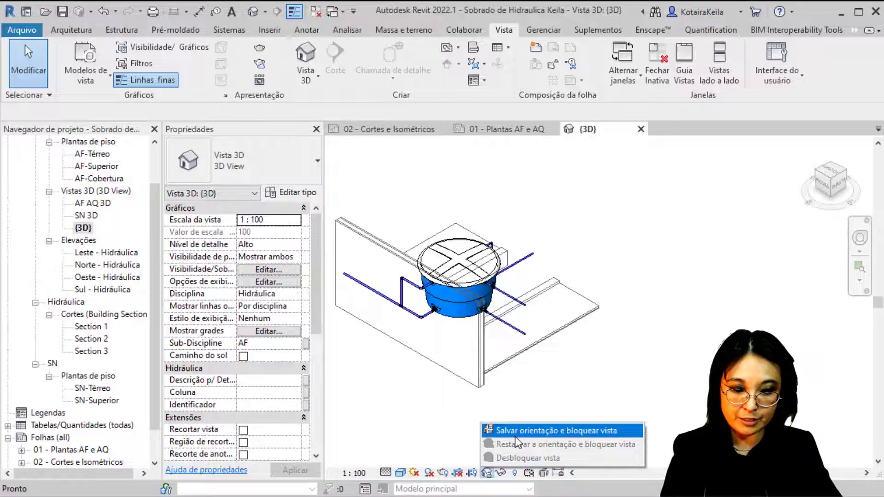
Save the orientation and lock the 3D view under the name ISO CX DAGUA.
left_click(516, 435)
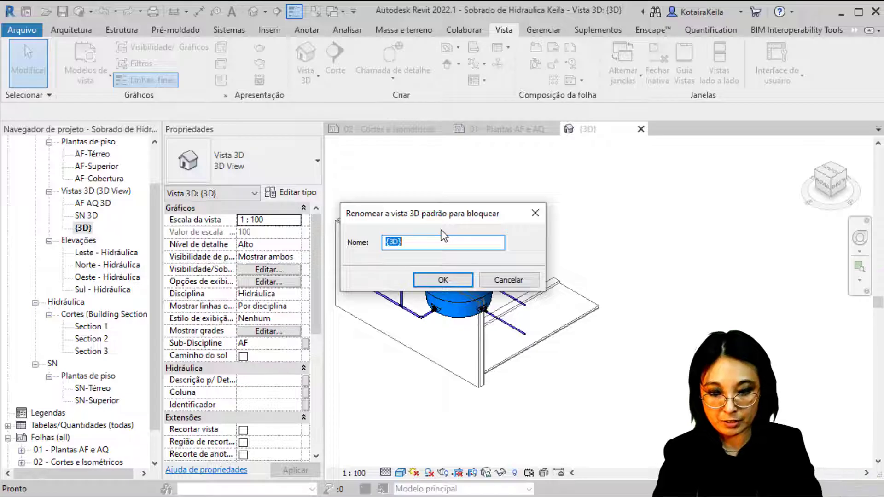
type("ISO CX DAGUA")
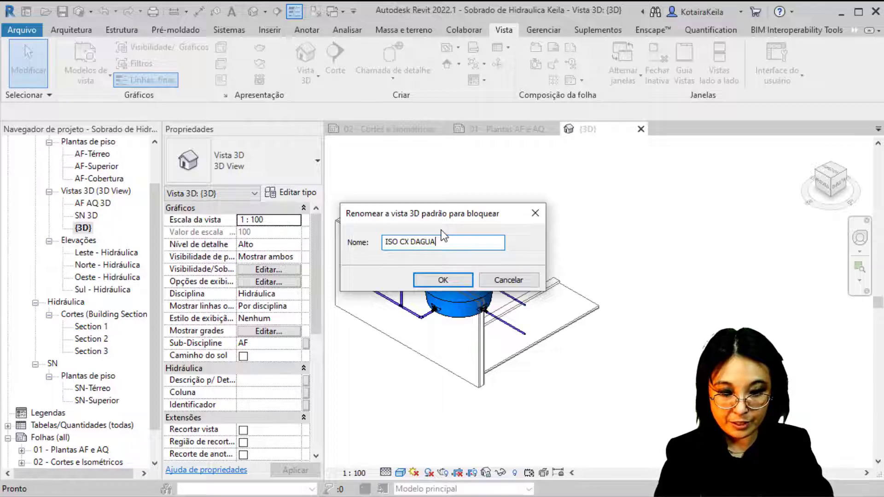
key("Return")
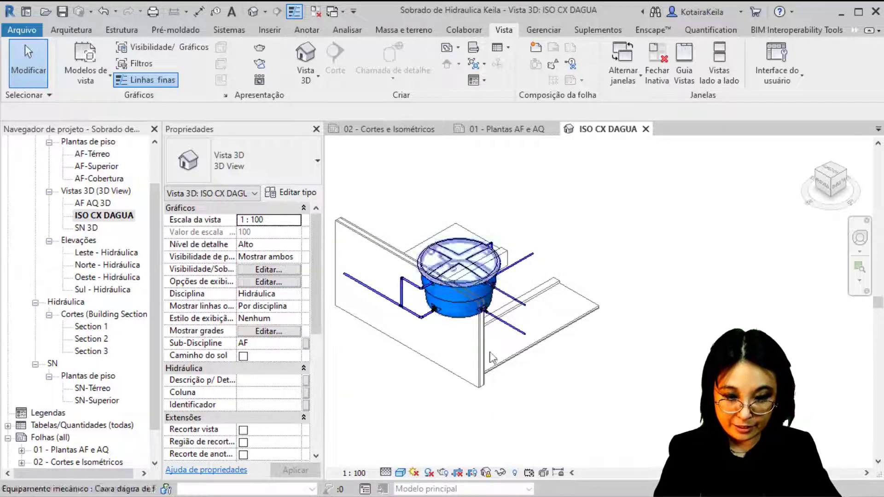
Show the crop region and narrow the camera extents tightly around the tank.
left_click(485, 473)
scroll(509, 322, "down", 5)
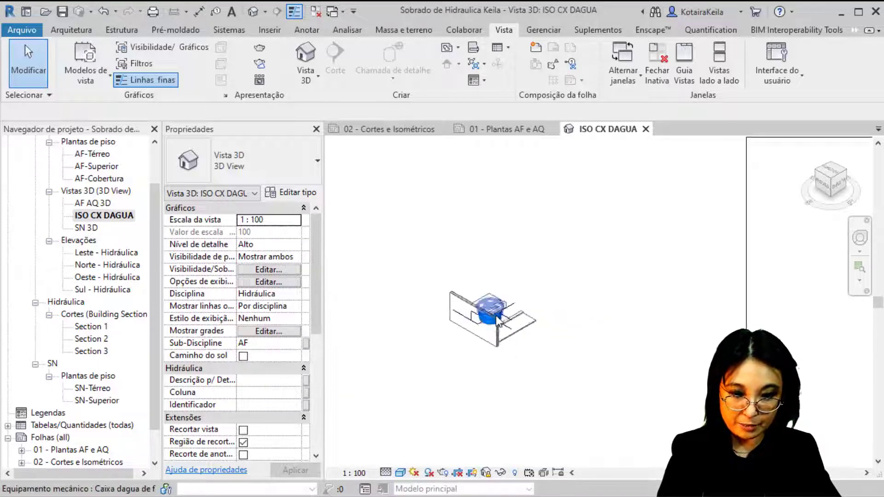
left_click(494, 315)
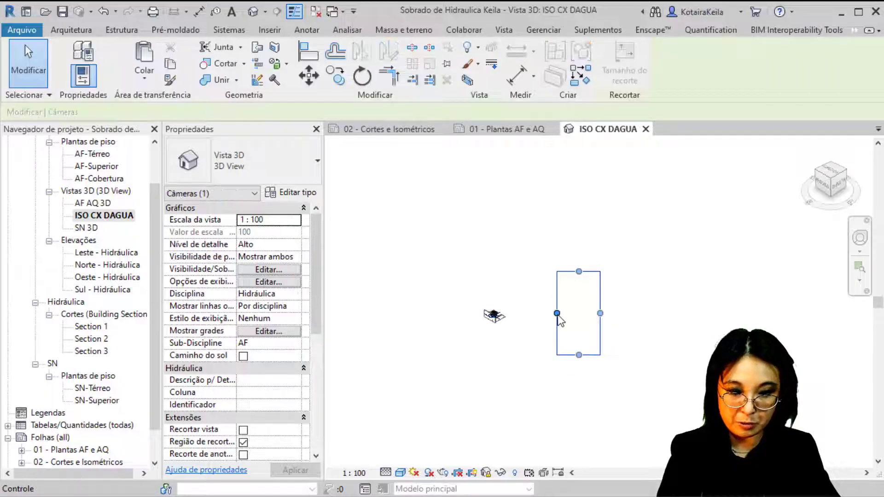
mouse_move(479, 321)
left_mouse_down()
mouse_move(513, 317)
mouse_move(491, 319)
mouse_move(491, 284)
left_mouse_up()
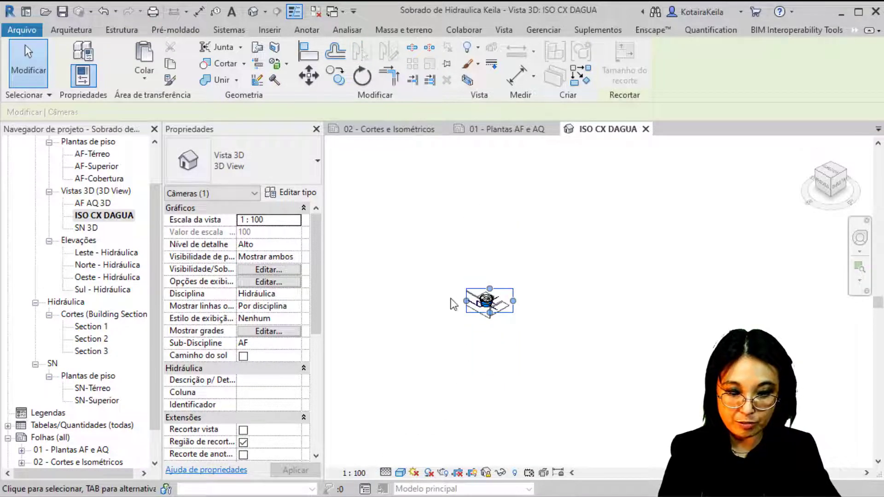
Give ISO CX DAGUA a 1:50 scale, crop it with a hidden crop border, and close it.
left_click(354, 473)
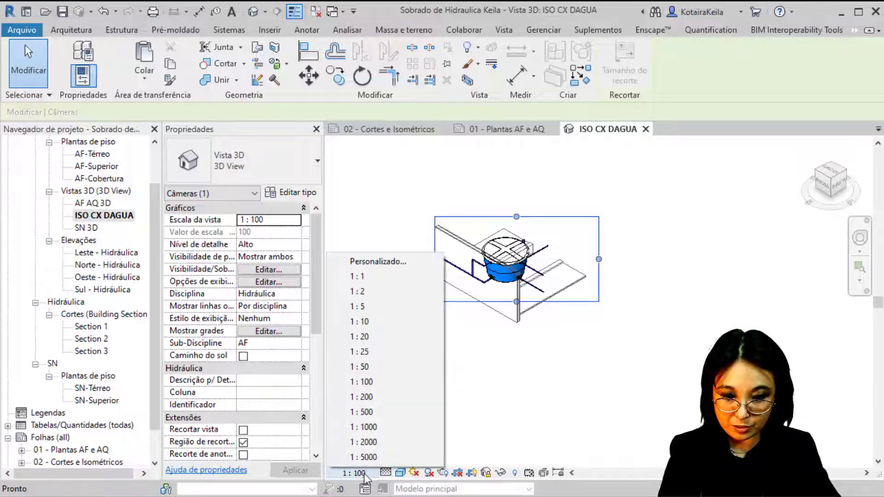
left_click(384, 366)
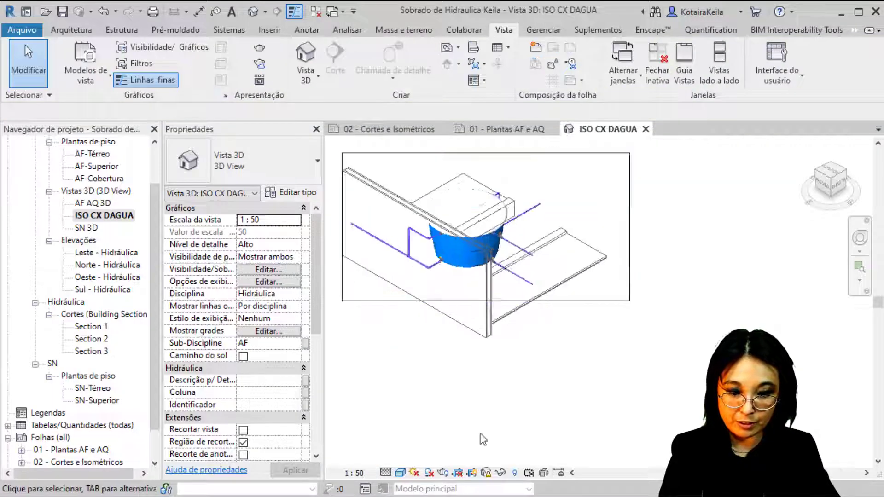
left_click(457, 473)
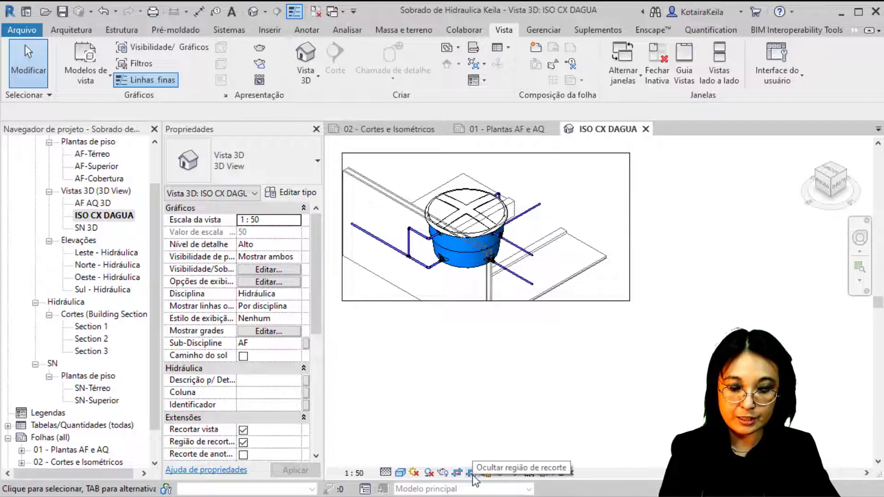
left_click(471, 473)
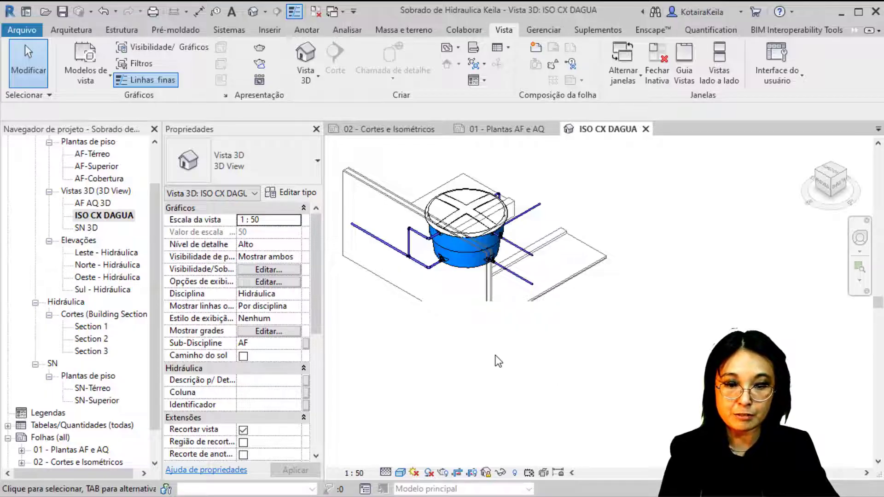
left_click(646, 129)
Place the ISO CX DAGUA view as a viewport at sheet 02's top left.
scroll(486, 275, "down", 3)
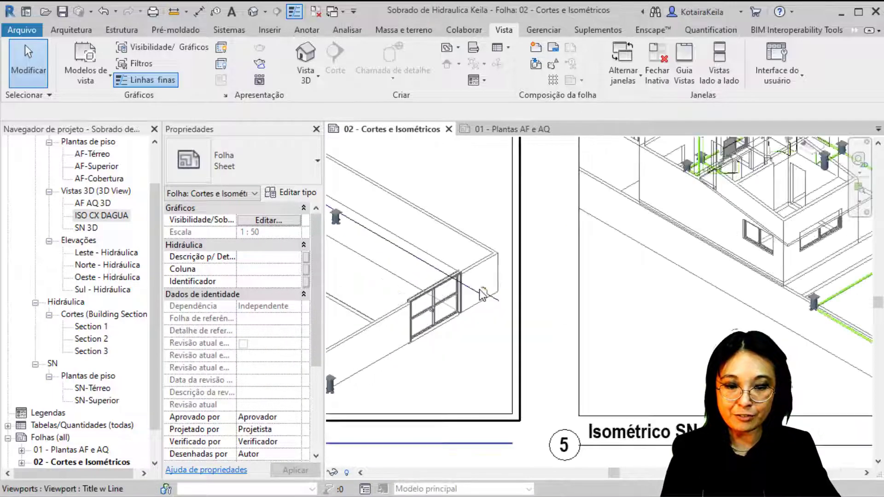
scroll(486, 275, "down", 2)
scroll(486, 275, "down", 2)
middle_click_drag(529, 428, 548, 487)
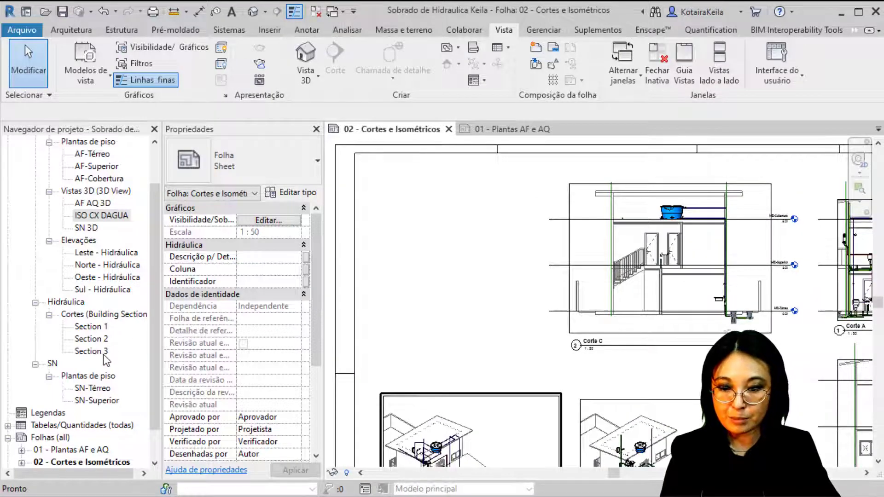
left_click(99, 219)
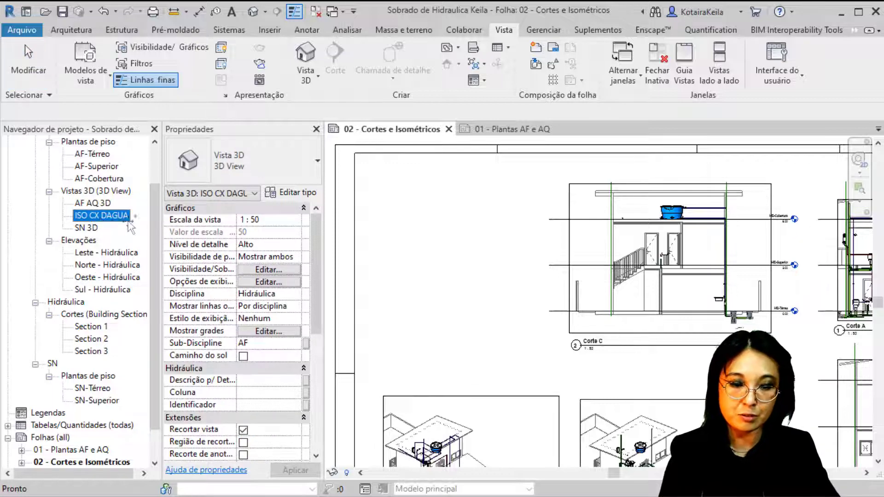
left_click_drag(131, 226, 461, 194)
left_click(420, 190)
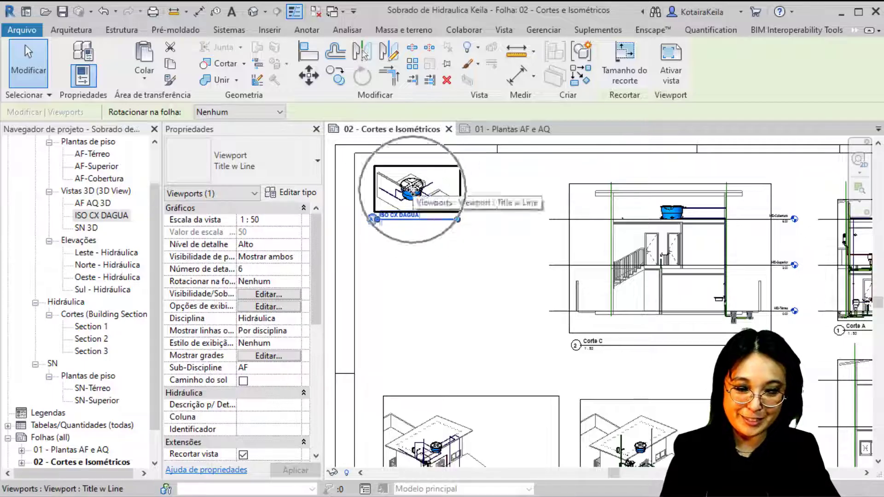
Set the ISO CX DAGUA viewport scale to 1:25.
left_click(266, 221)
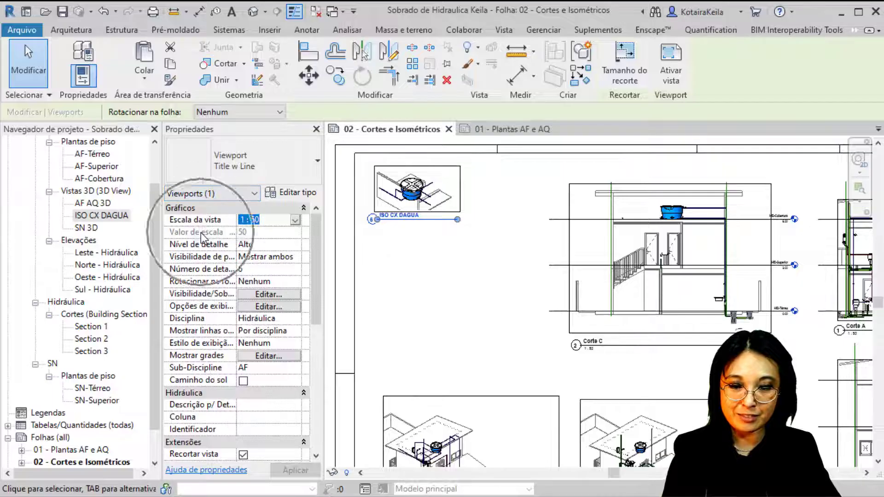
left_click(295, 221)
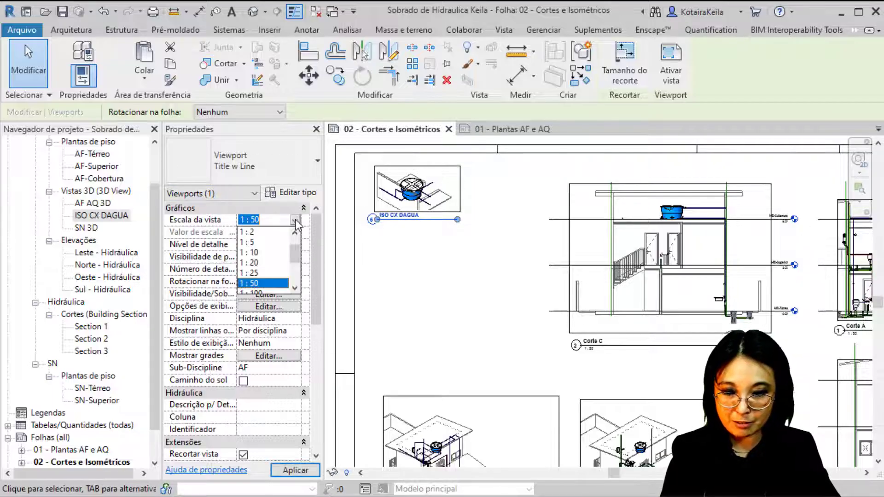
scroll(283, 251, "down", 1)
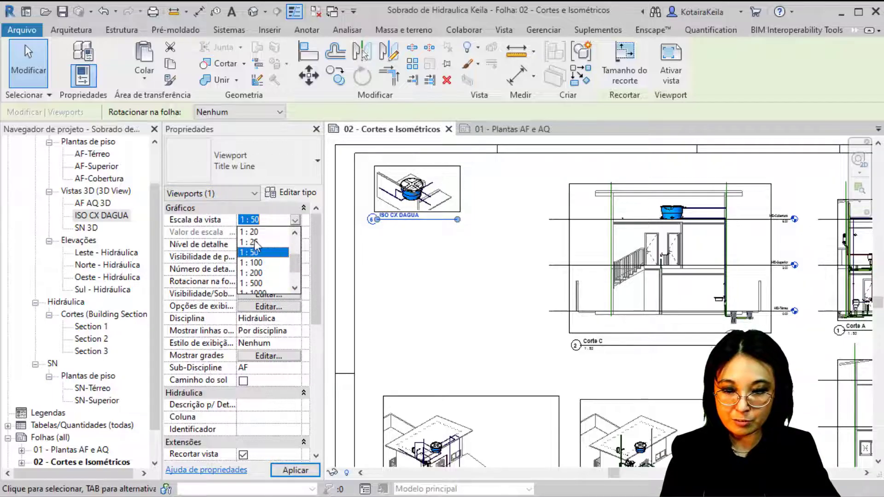
left_click(255, 242)
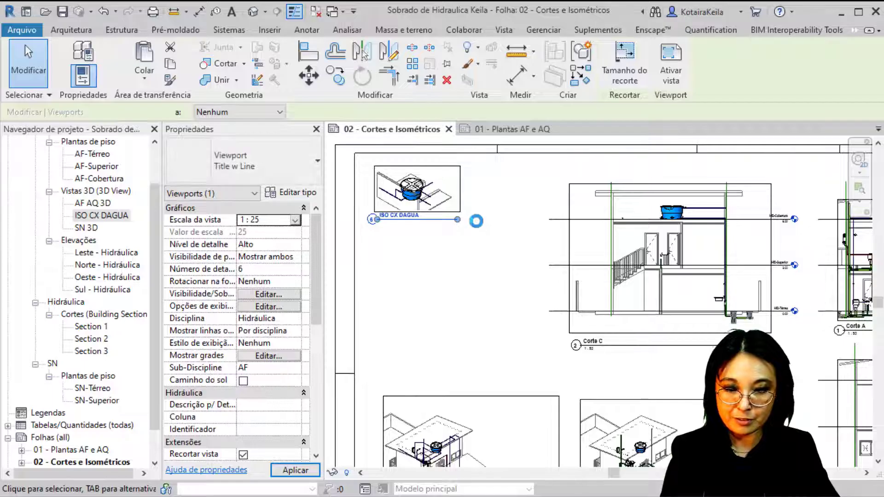
left_click(502, 271)
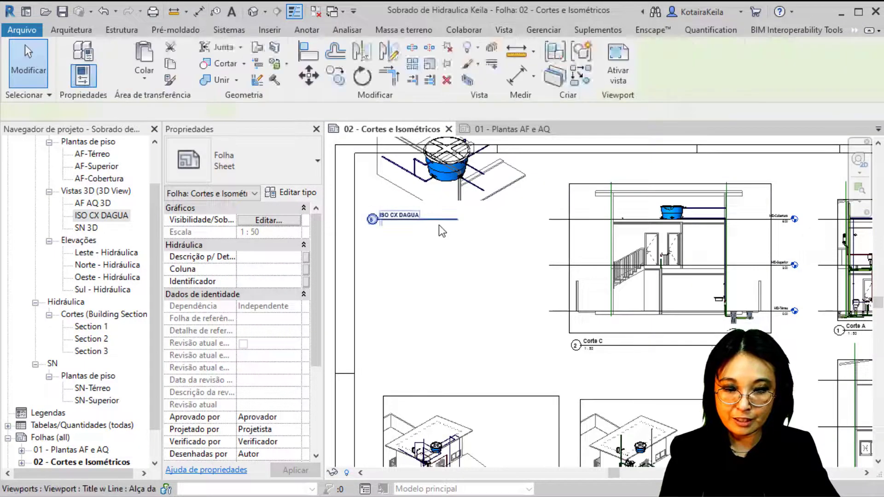
Move the viewport and its title lower on the sheet, then open the AF-Térreo plan.
left_click_drag(438, 225, 445, 213)
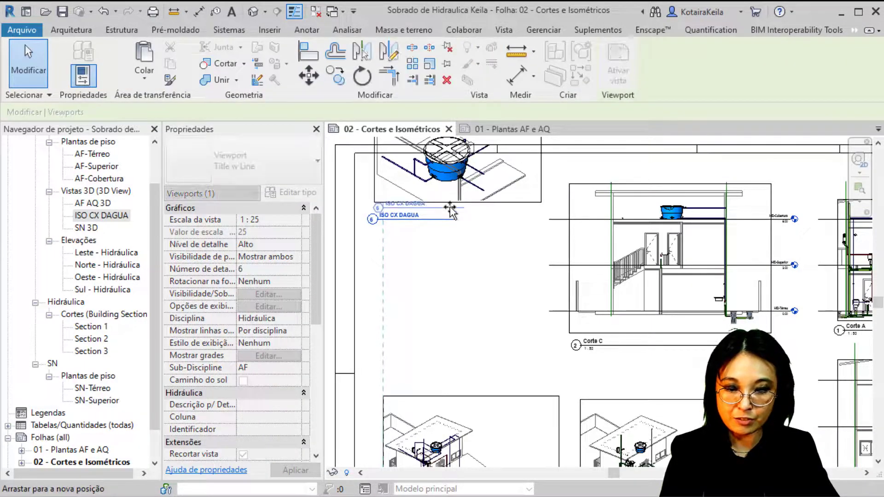
left_click(473, 253)
left_click_drag(515, 209, 530, 257)
left_click(504, 340)
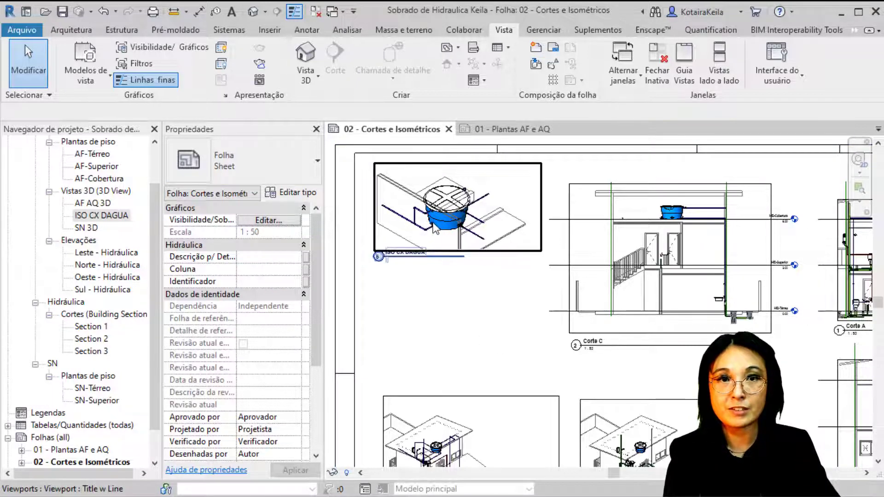
double_click(94, 154)
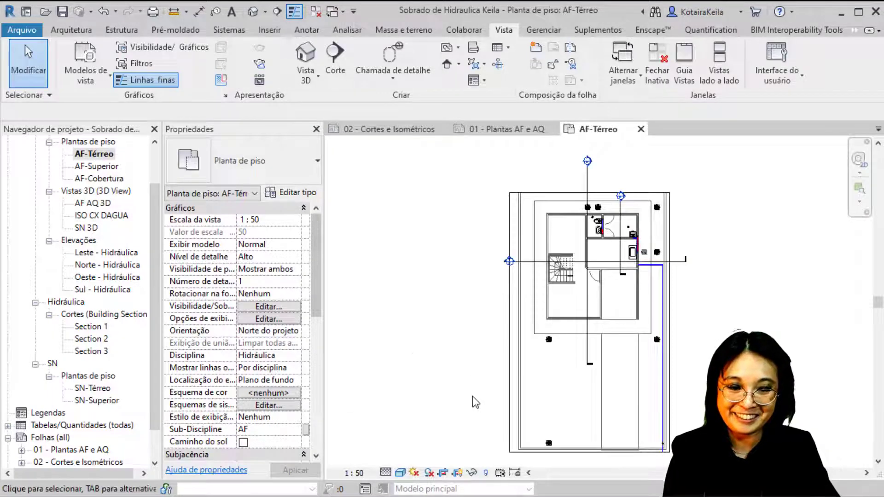
Zoom to the water meter, window-select the Hidrômetro, and add its connected blue pipe.
middle_click_drag(475, 402, 352, 308)
scroll(540, 362, "up", 2)
scroll(368, 274, "up", 2)
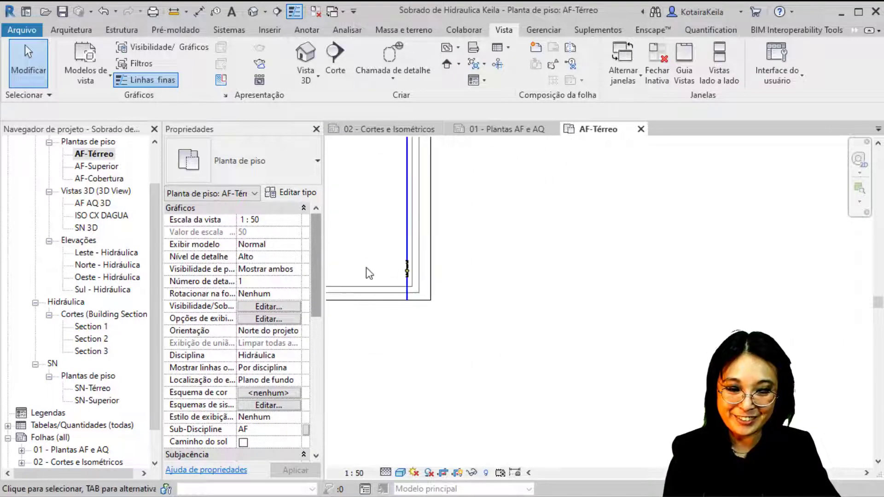
scroll(368, 274, "up", 3)
middle_click_drag(387, 320, 427, 367)
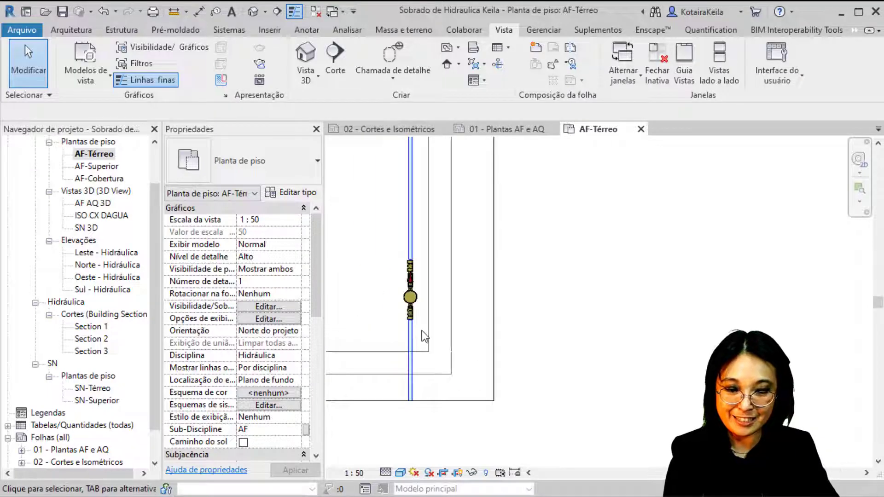
left_click_drag(420, 336, 391, 237)
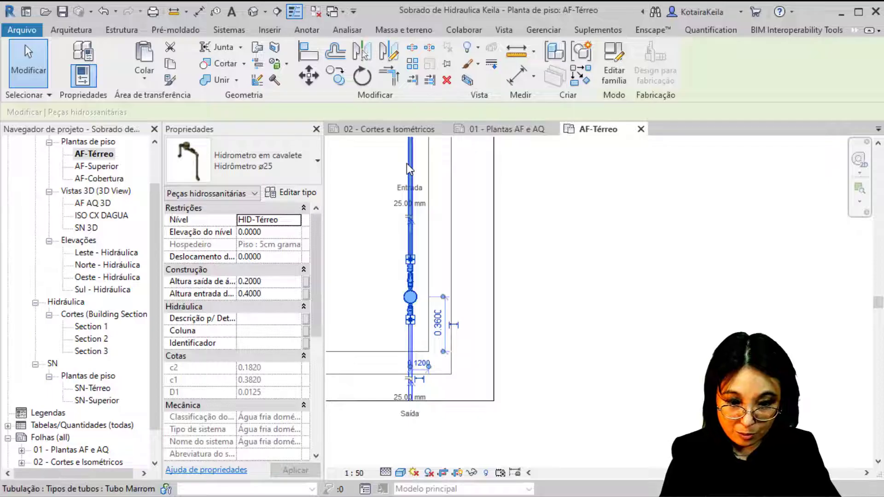
left_click_drag(370, 186, 467, 459)
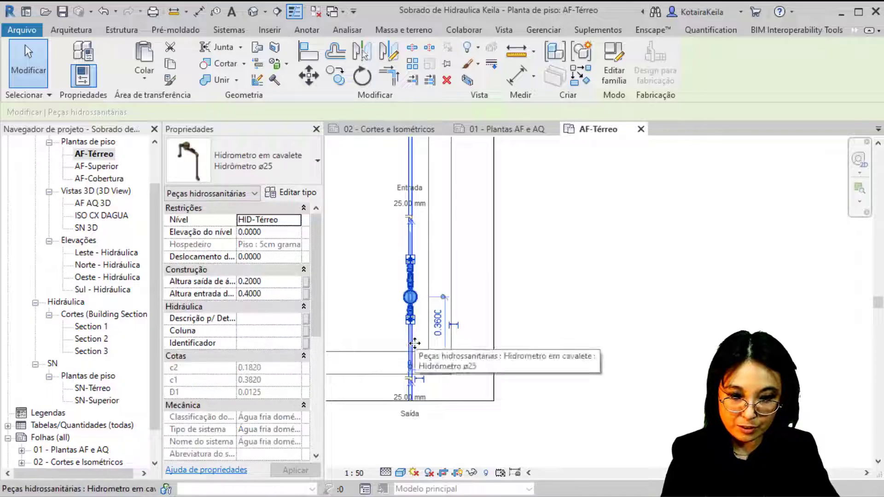
scroll(414, 343, "up", 3)
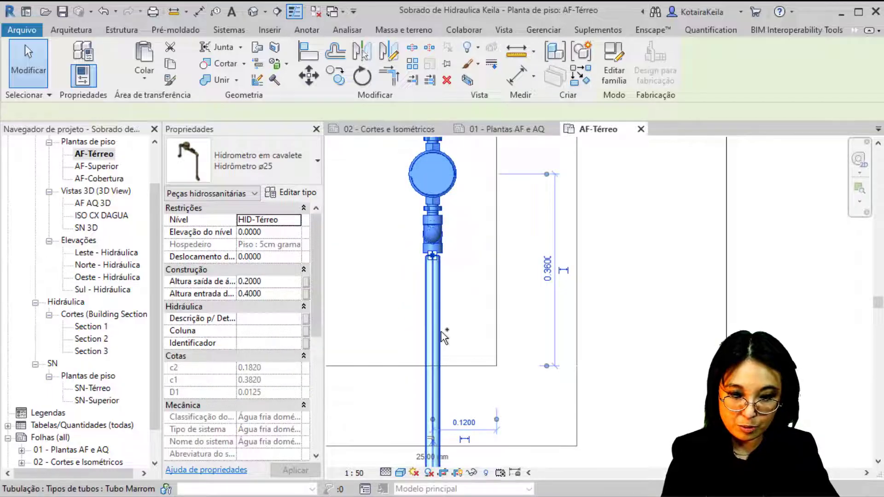
left_click(440, 339, "ctrl")
scroll(421, 370, "down", 3)
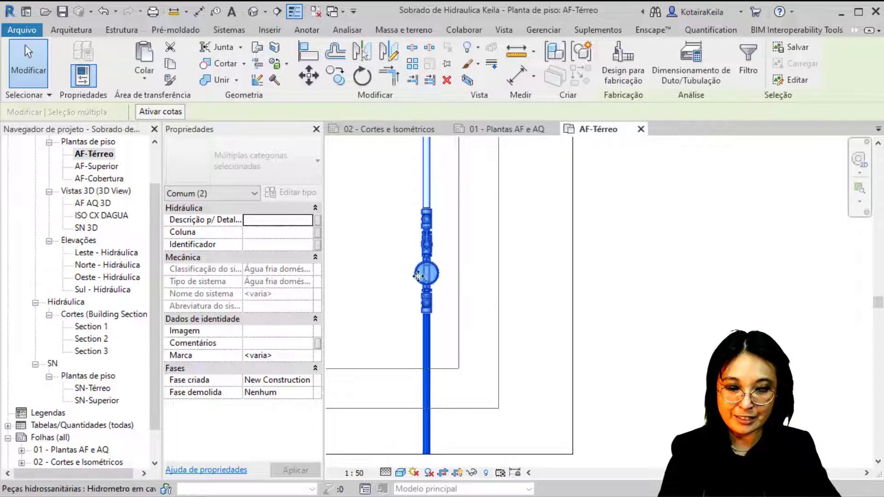
Open a 3D view section-boxed around the selected meter and pipe, then clear the selection.
left_click(470, 81)
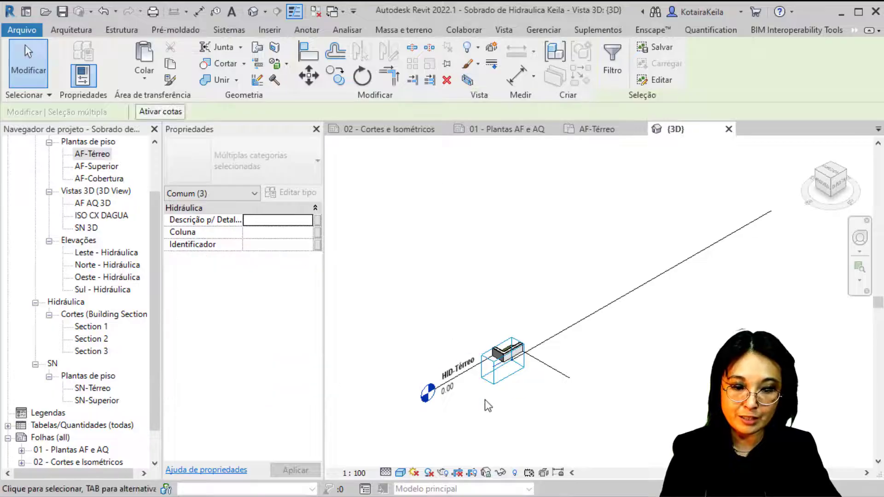
scroll(506, 369, "up", 2)
scroll(502, 327, "up", 4)
scroll(472, 318, "down", 2)
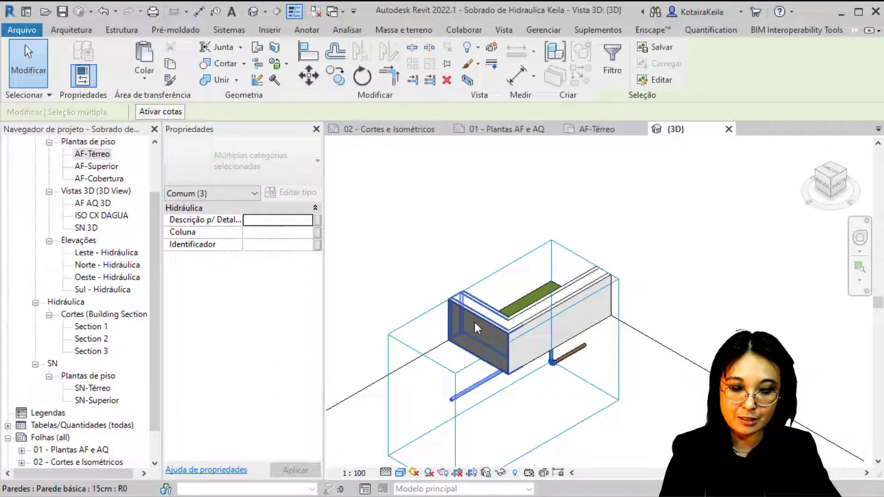
left_click(419, 266)
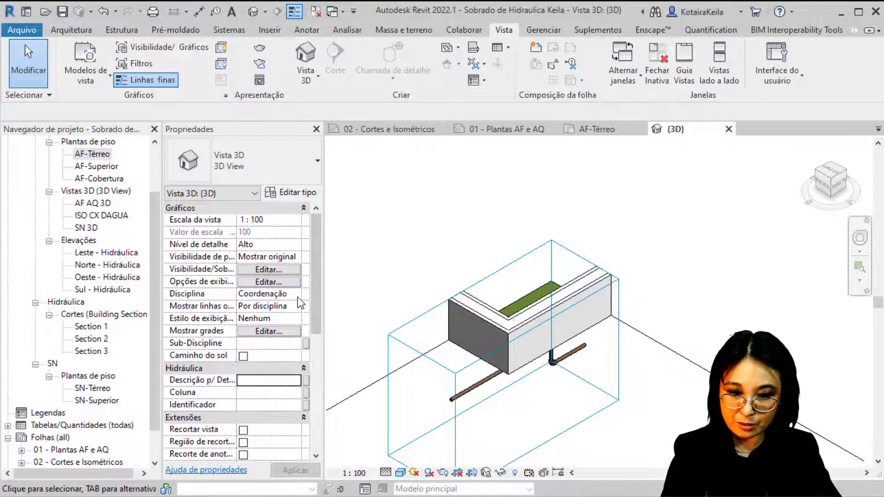
Orbit the boxed model to inspect it, ending at an isometric view of the slab.
mouse_move(437, 347)
middle_mouse_down("shift")
mouse_move(596, 415)
mouse_move(469, 409)
mouse_move(462, 203)
mouse_move(441, 300)
middle_mouse_up("shift")
scroll(433, 327, "up", 5)
scroll(432, 328, "down", 3)
scroll(433, 328, "down", 3)
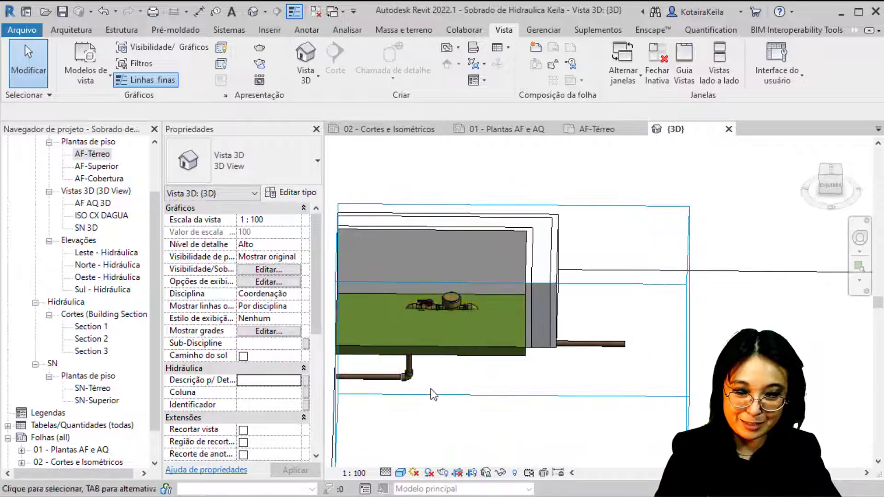
middle_click_drag(464, 385, 409, 247, "shift")
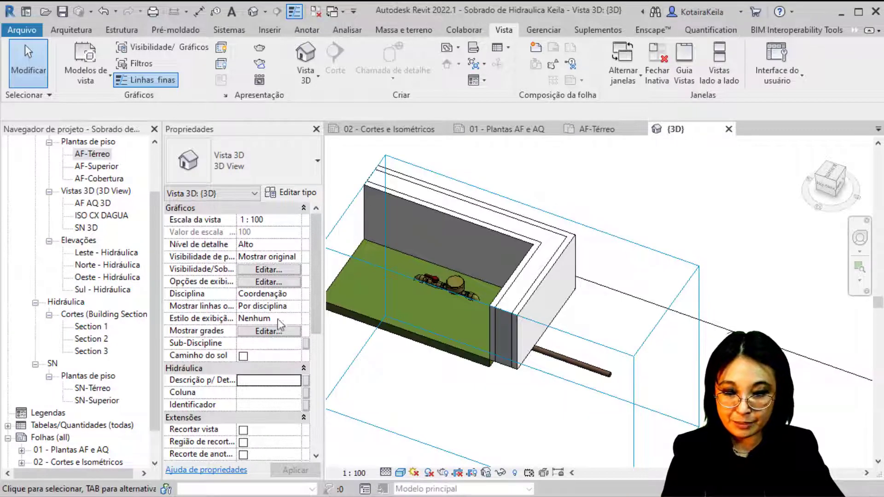
Set the 3D view's Disciplina to Hidráulica and its Sub-Discipline to AF, then apply.
left_click(295, 295)
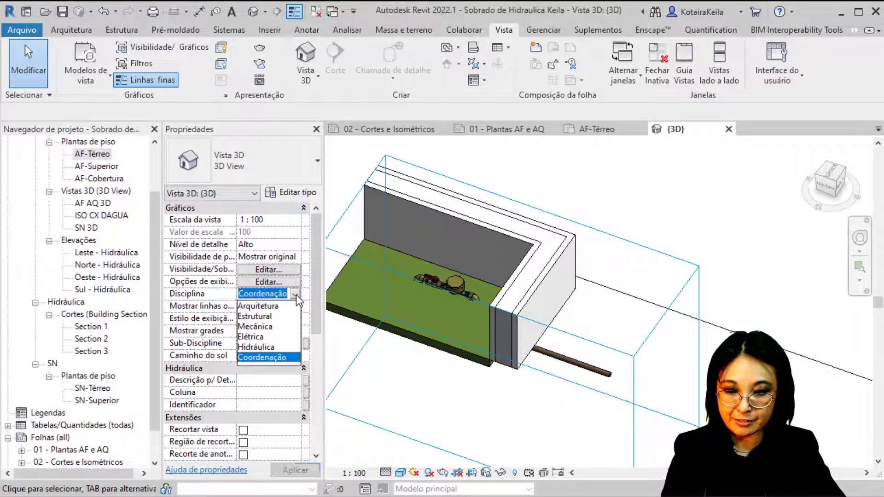
left_click(260, 352)
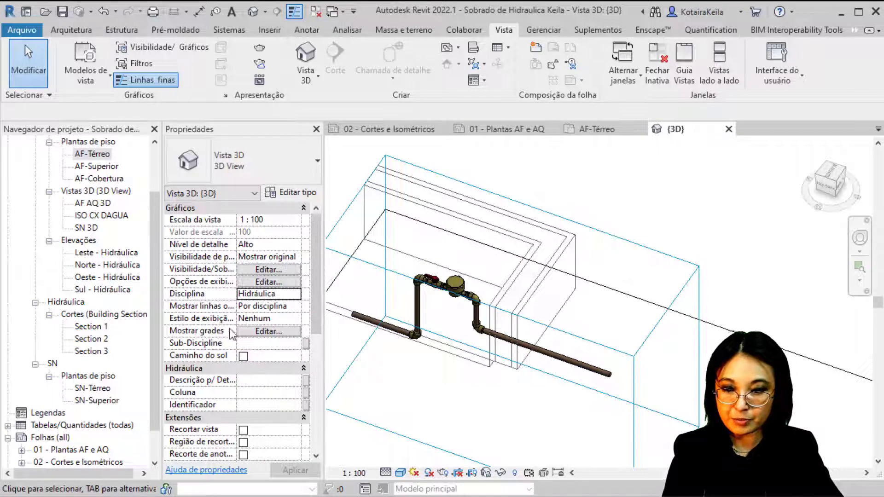
scroll(132, 333, "up", 2)
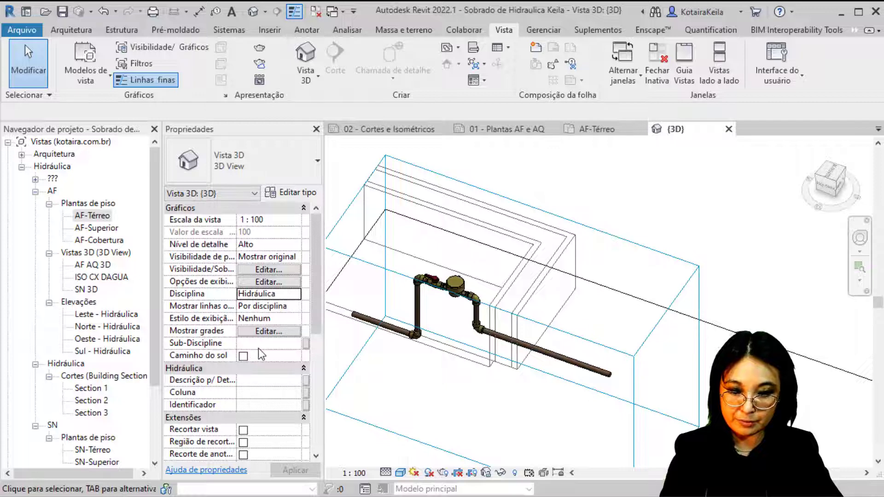
left_click(286, 346)
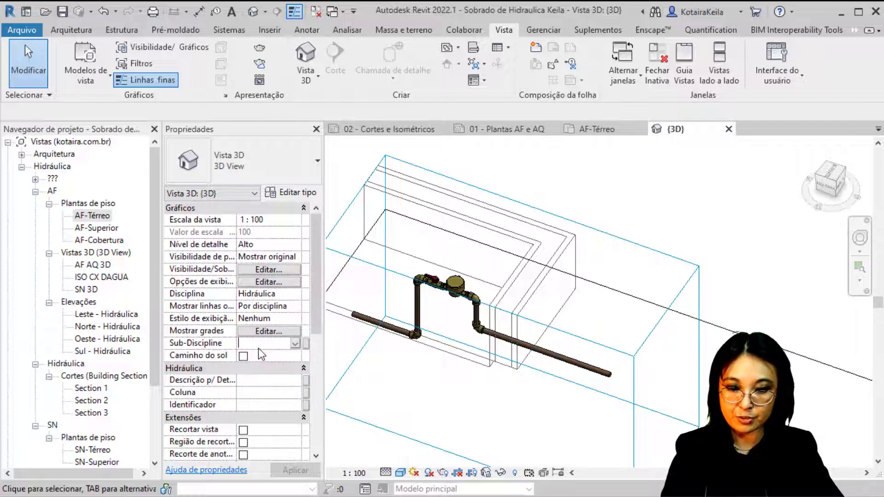
left_click(295, 344)
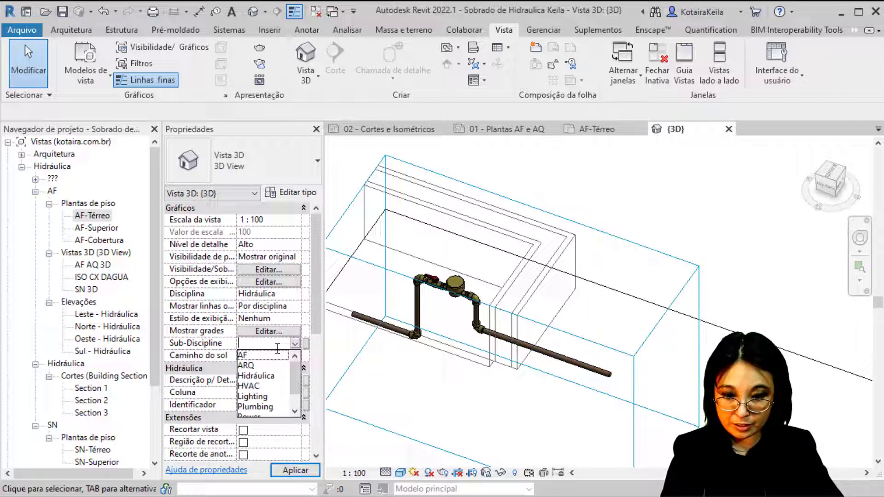
left_click(249, 356)
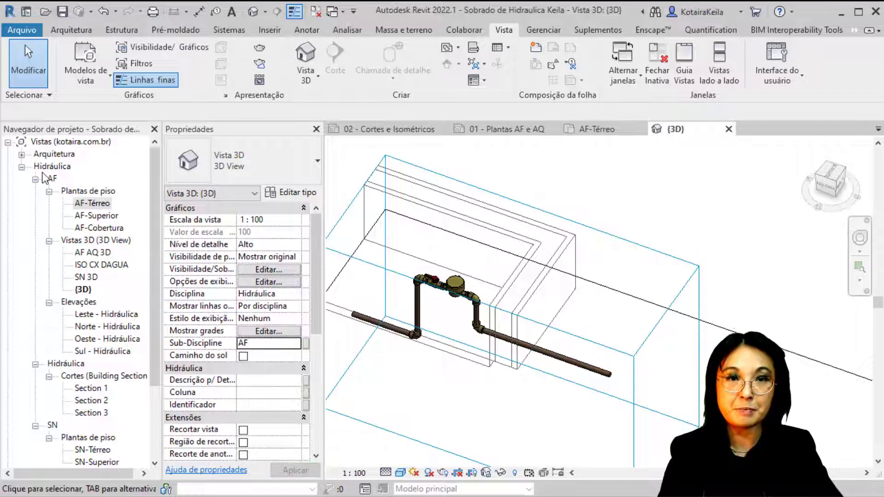
left_click(42, 174)
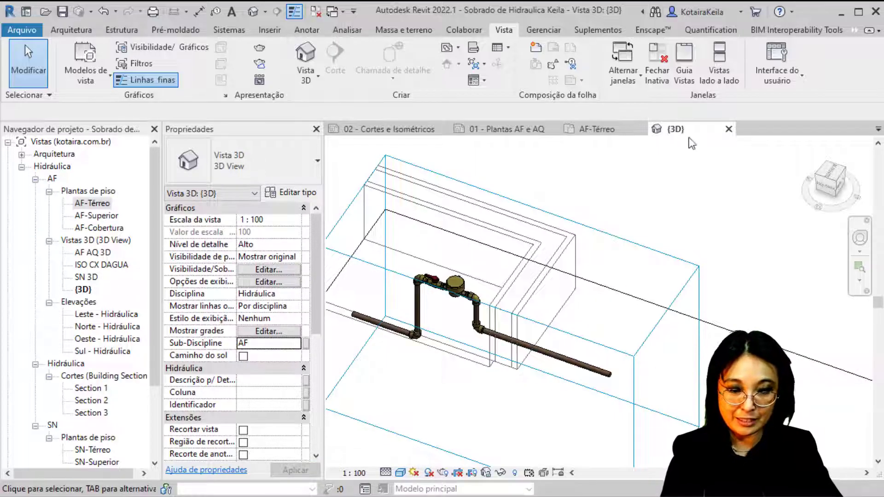
Drag the section box's right face inward twice to hug the water meter piping.
left_click(652, 244)
middle_click_drag(666, 265, 671, 199)
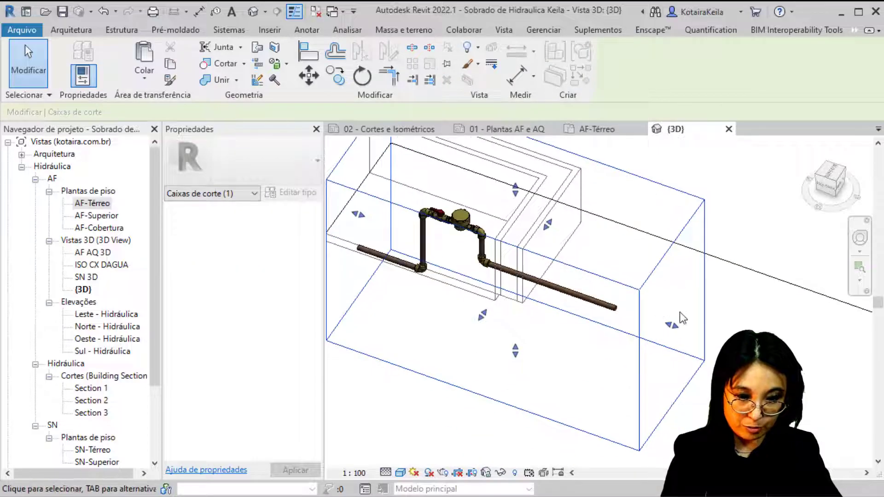
left_click_drag(672, 325, 546, 285)
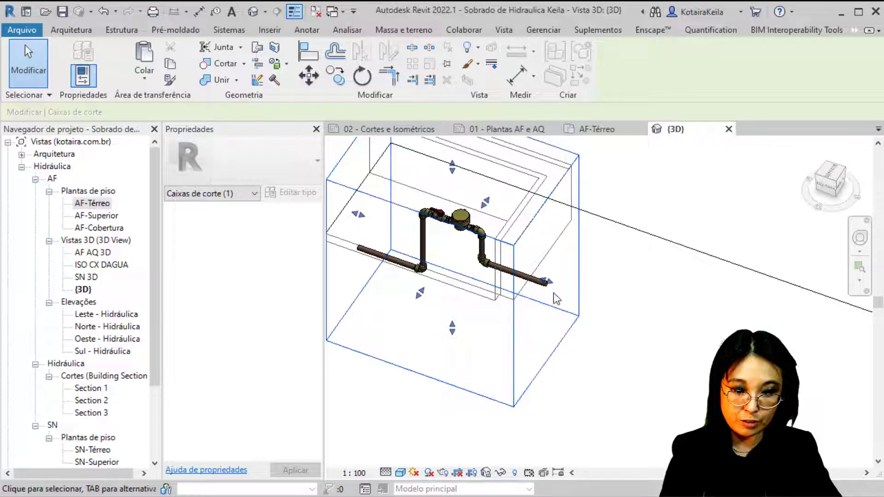
left_click_drag(547, 281, 509, 268)
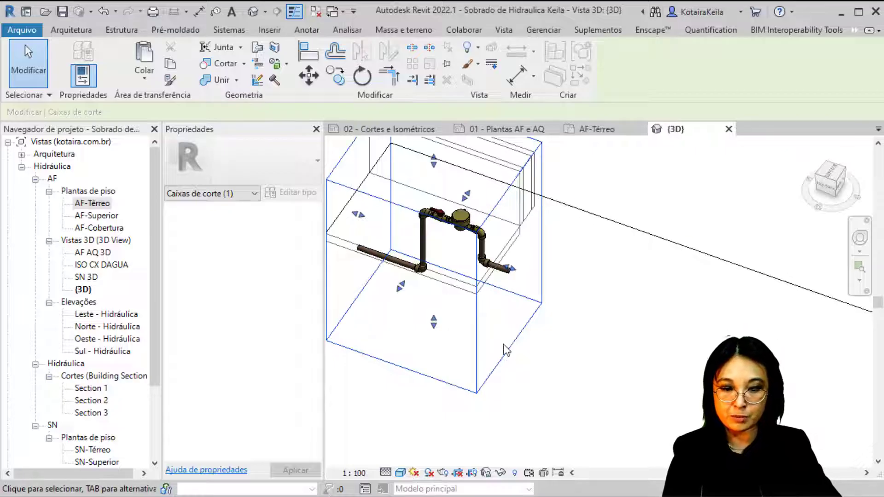
left_click(593, 324)
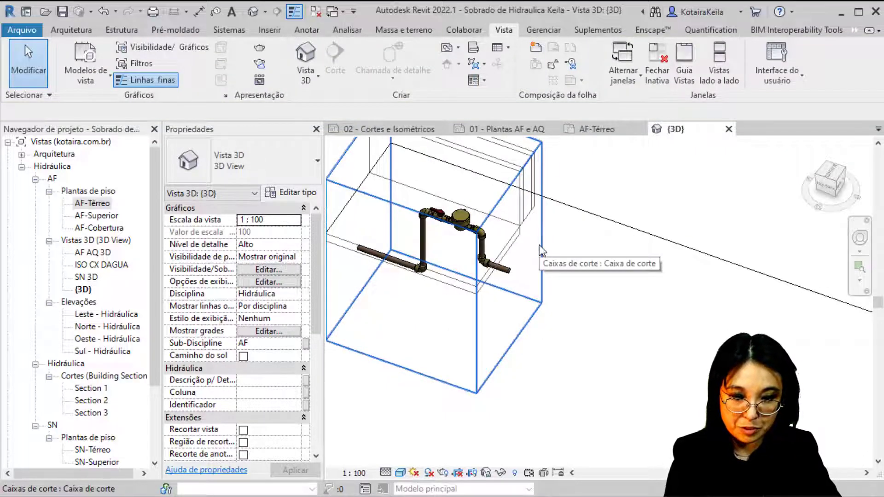
scroll(529, 236, "up", 4)
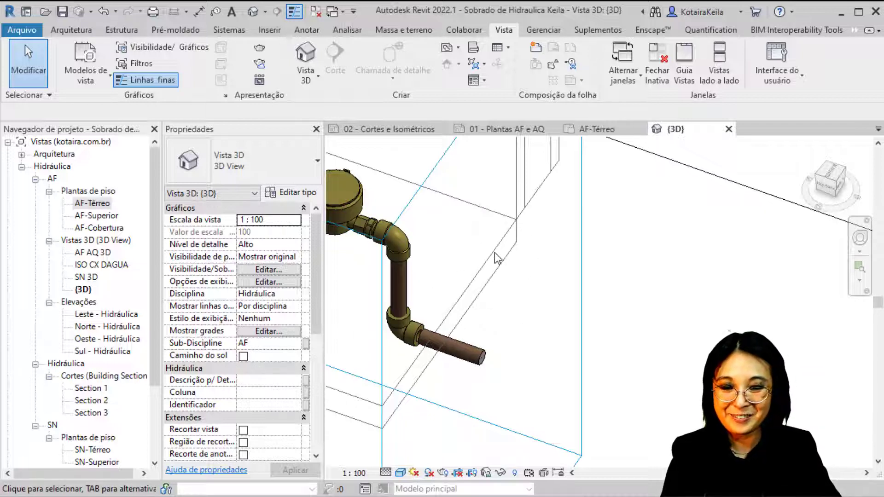
double_click(59, 155)
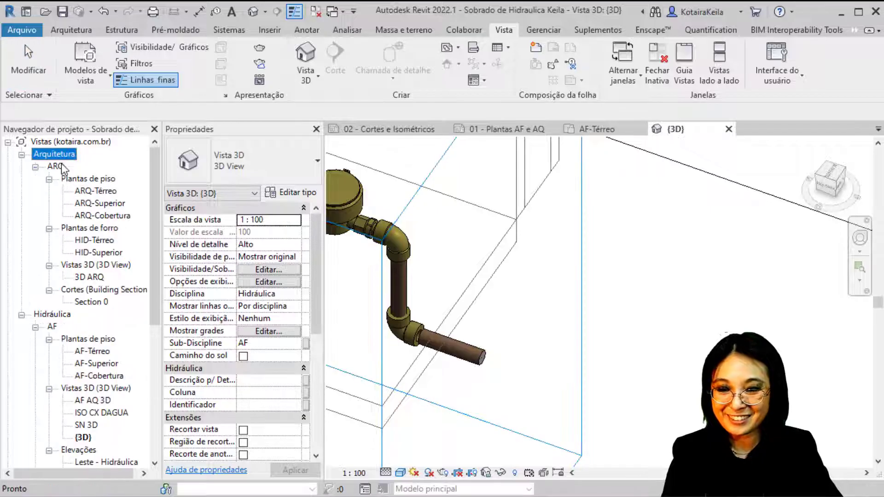
double_click(90, 278)
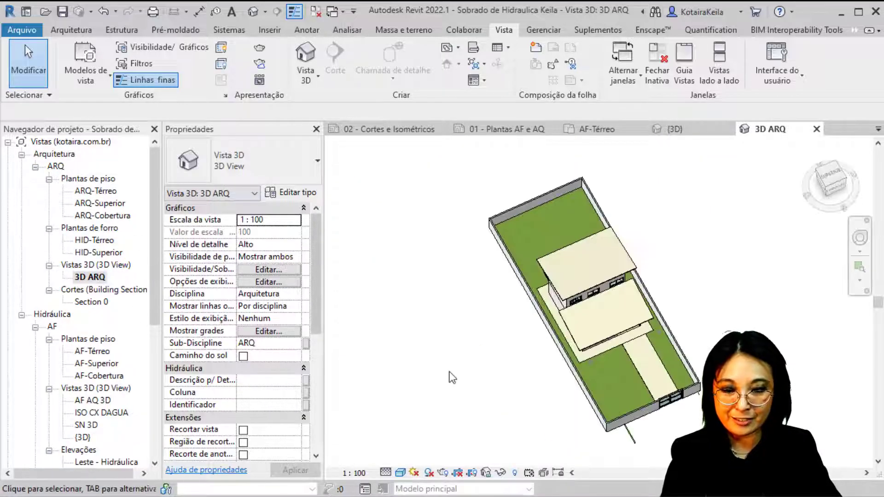
mouse_move(450, 377)
middle_mouse_down("shift")
mouse_move(549, 165)
mouse_move(442, 339)
middle_mouse_up("shift")
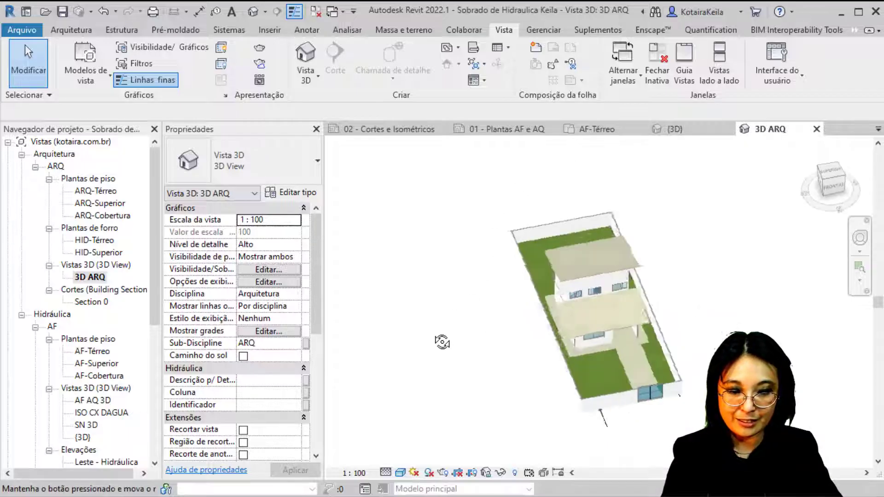
scroll(414, 239, "up", 3)
scroll(407, 241, "up", 2)
scroll(407, 241, "up", 2)
scroll(415, 230, "up", 2)
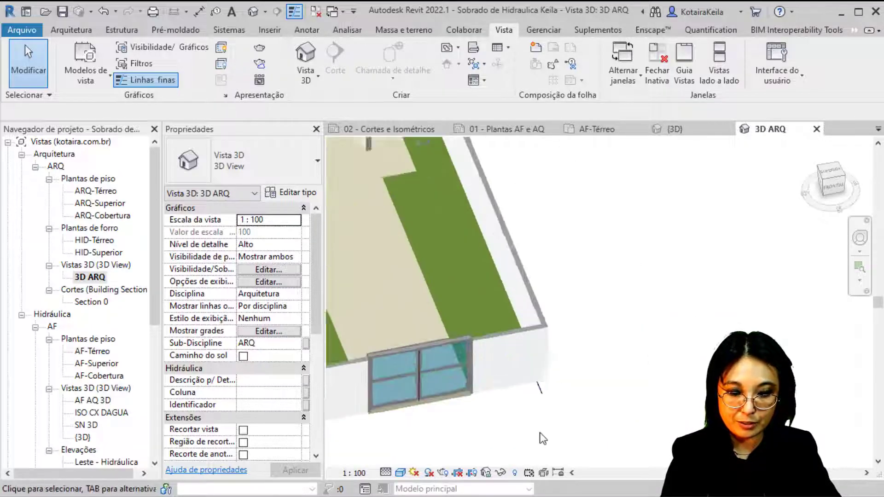
scroll(461, 258, "up", 1)
scroll(485, 272, "up", 1)
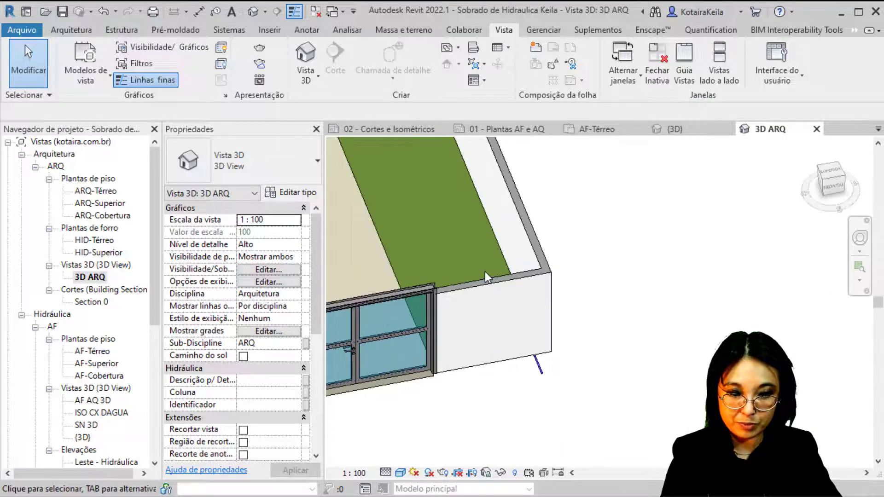
left_click(491, 236)
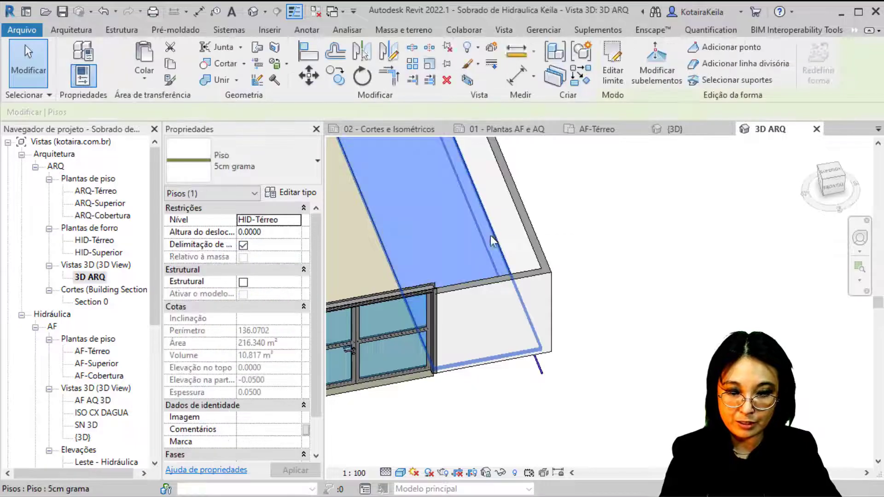
left_click(305, 194)
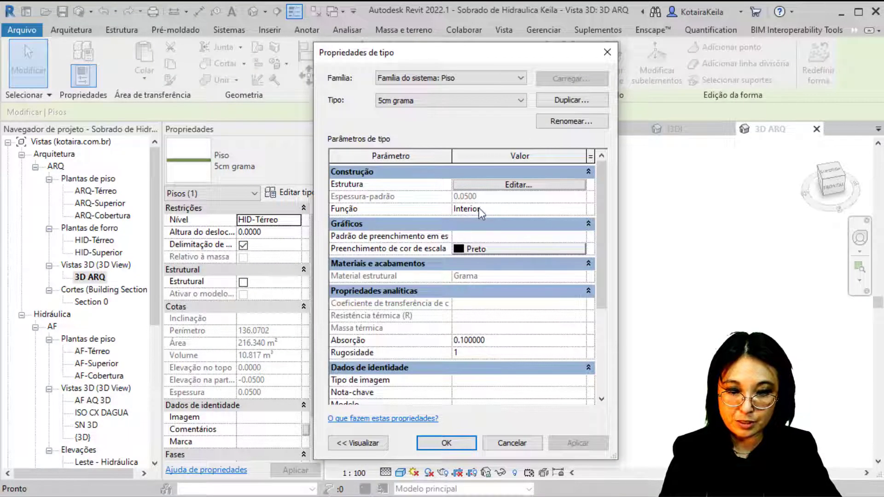
left_click(523, 443)
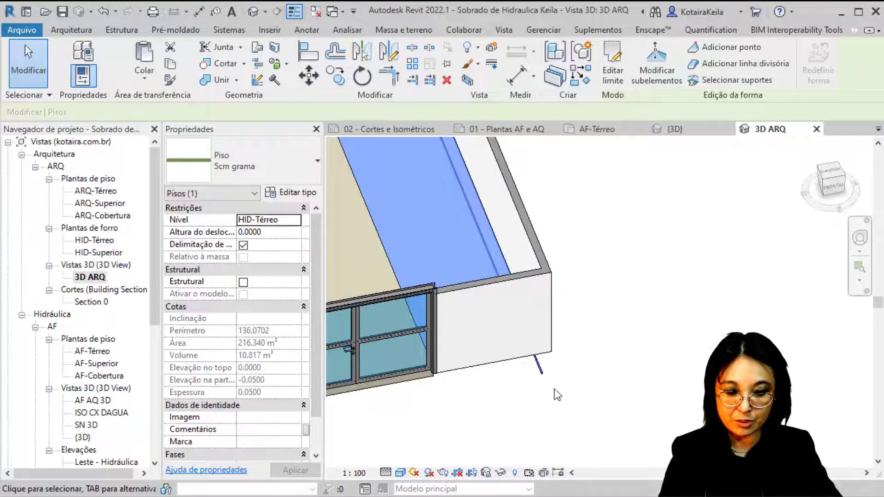
mouse_move(557, 395)
middle_mouse_down("shift")
mouse_move(509, 291)
mouse_move(561, 306)
middle_mouse_up("shift")
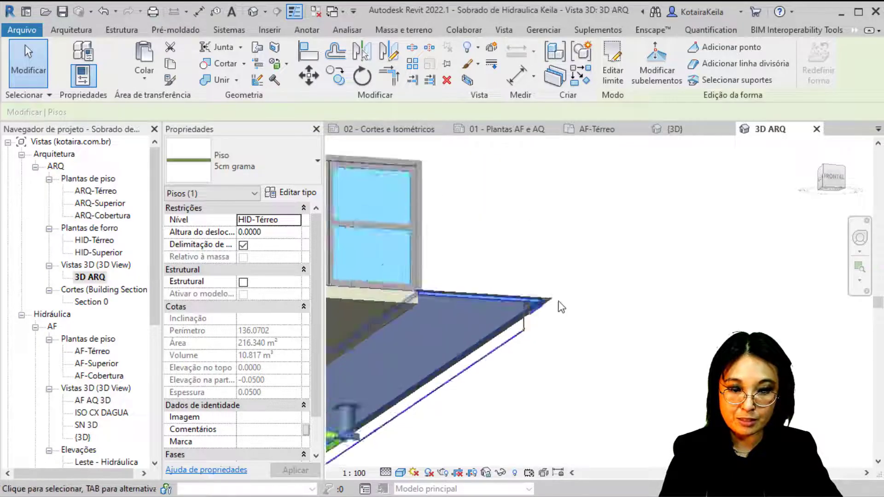
scroll(557, 322, "up", 2)
scroll(553, 335, "up", 2)
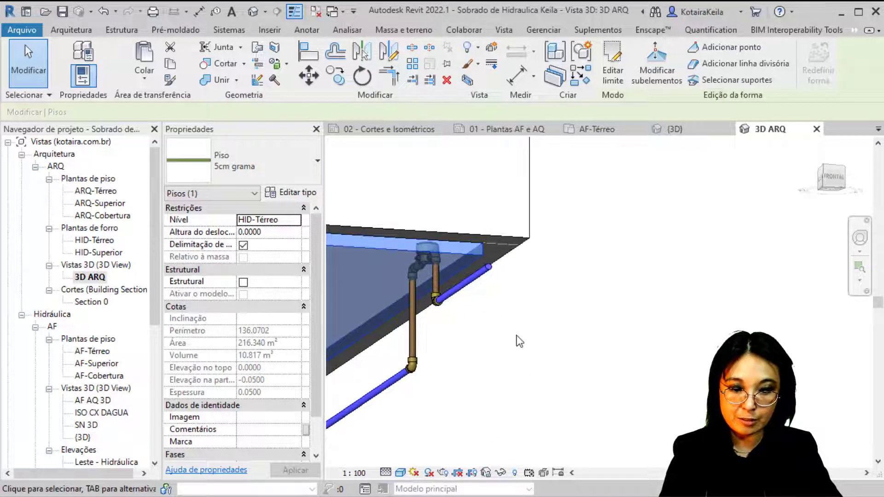
scroll(561, 320, "down", 2)
scroll(560, 309, "down", 2)
middle_click_drag(560, 309, 528, 391, "shift")
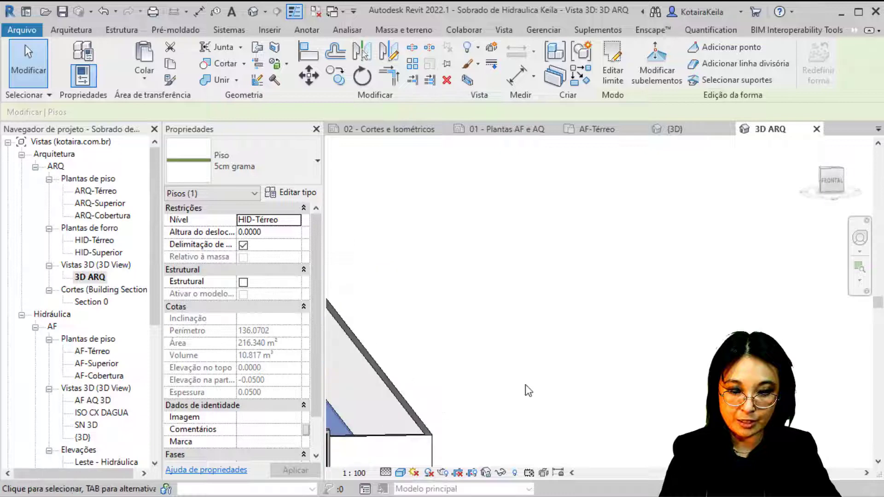
scroll(556, 272, "down", 1)
scroll(424, 355, "down", 2)
scroll(409, 365, "up", 2)
scroll(417, 340, "up", 3)
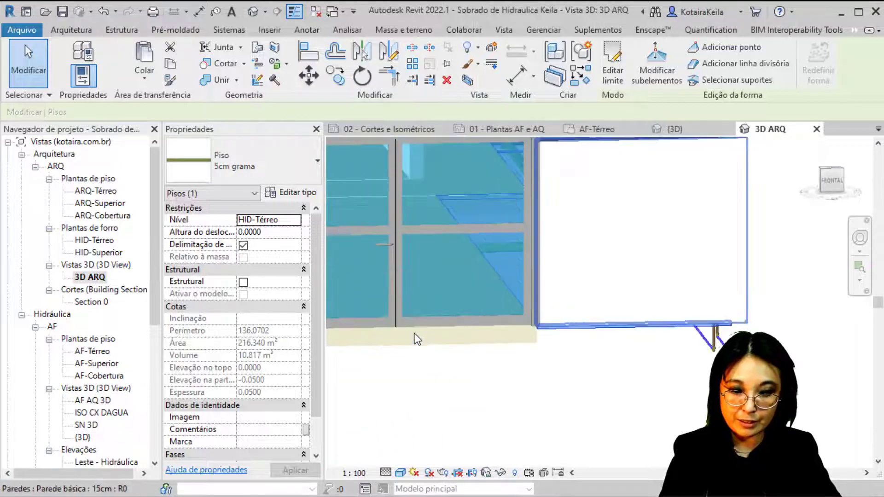
left_click(418, 341)
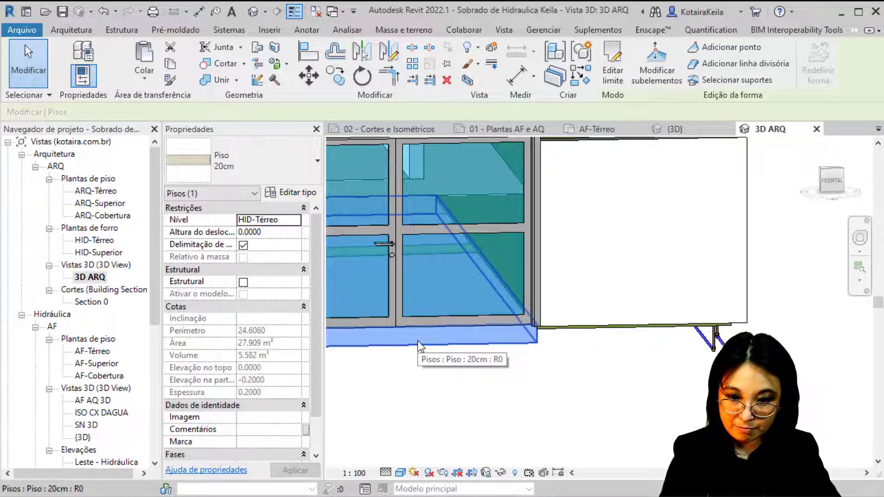
left_click(281, 193)
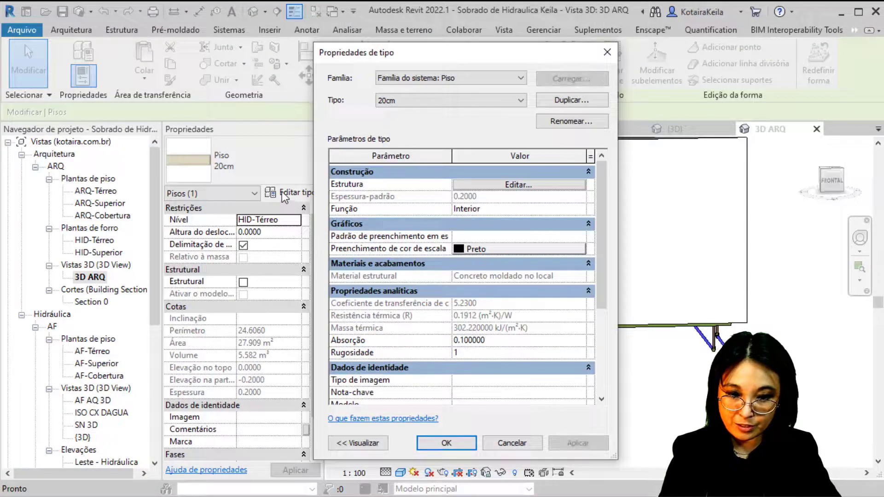
left_click(607, 52)
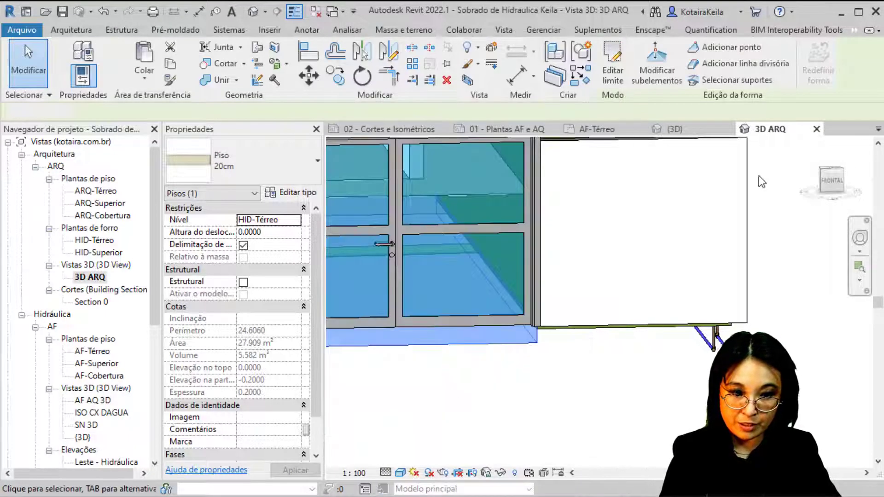
key("Escape")
scroll(618, 250, "up", 3)
scroll(602, 308, "up", 3)
scroll(603, 308, "down", 3)
Select the four-wall chain with Tab and set its Base Offset to -0.2 m.
middle_click_drag(601, 300, 654, 198)
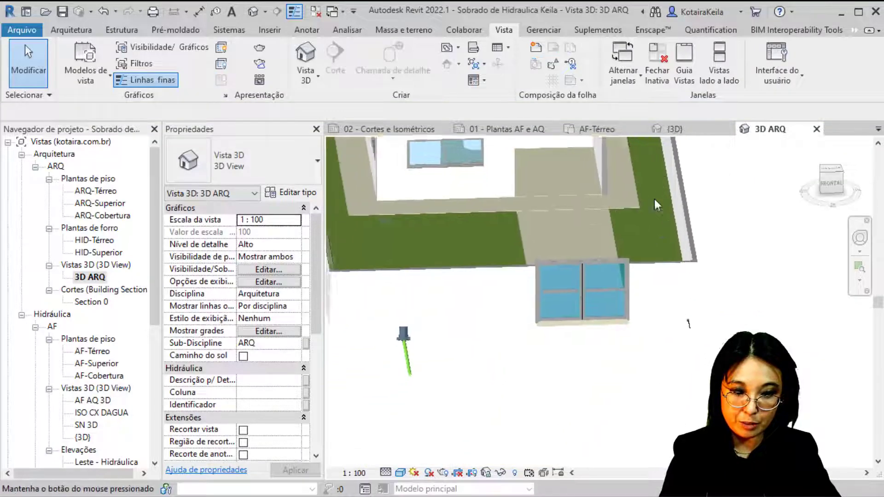
key("Tab")
left_click(657, 263)
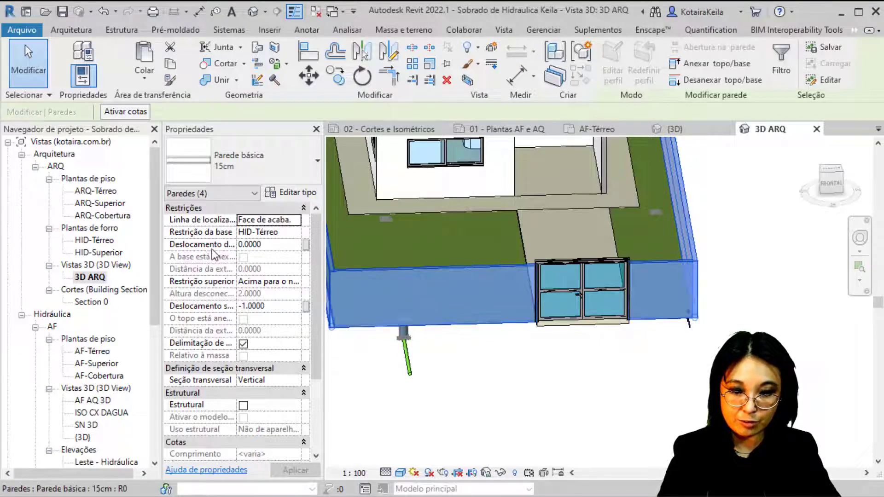
left_click(278, 248)
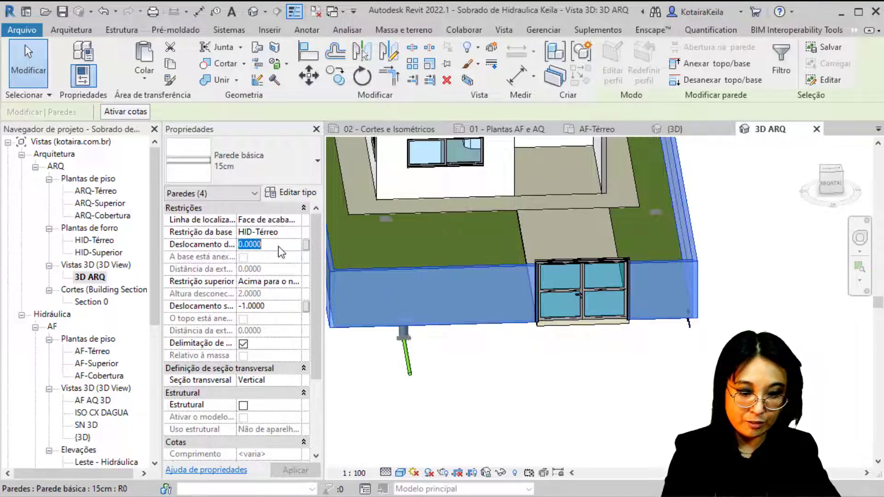
type("-")
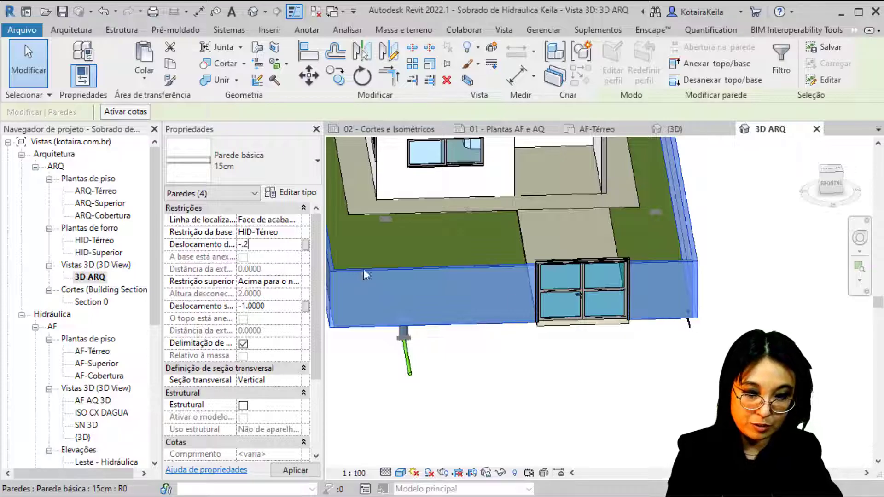
scroll(561, 307, "up", 5)
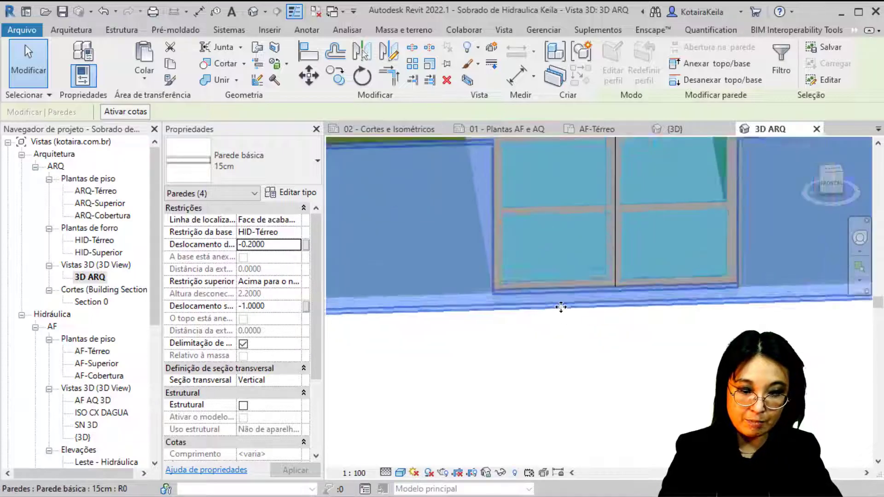
left_click(525, 361)
Orbit the model to inspect the slab underside and pipes, then an isometric top view.
scroll(525, 362, "down", 1)
scroll(525, 361, "down", 2)
scroll(511, 357, "down", 2)
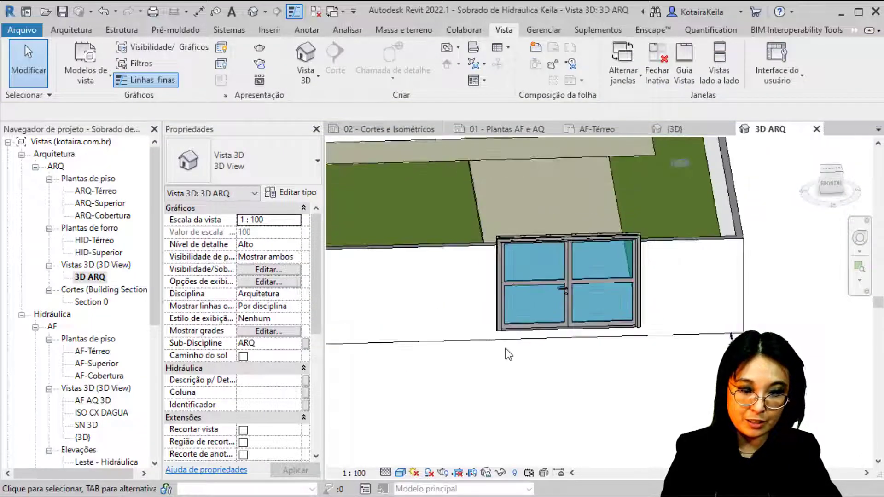
scroll(508, 354, "up", 3)
middle_click_drag(543, 344, 426, 421)
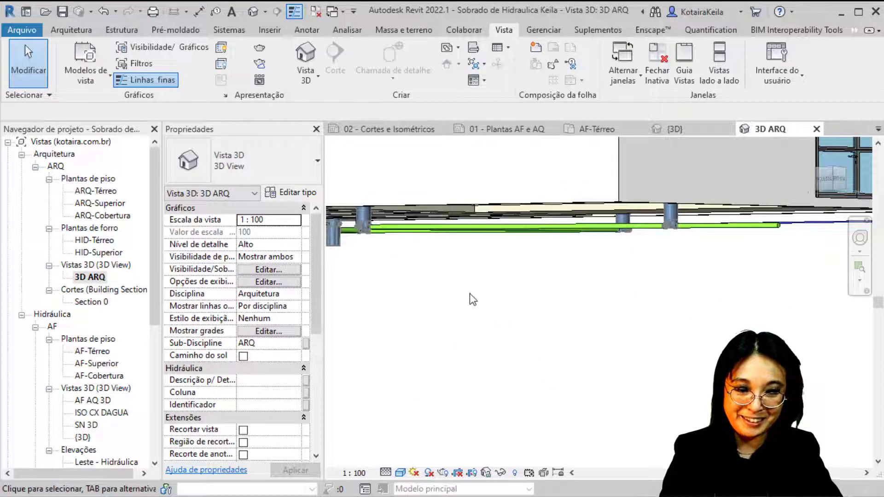
middle_click_drag(460, 344, 430, 404, "shift")
scroll(430, 403, "up", 2)
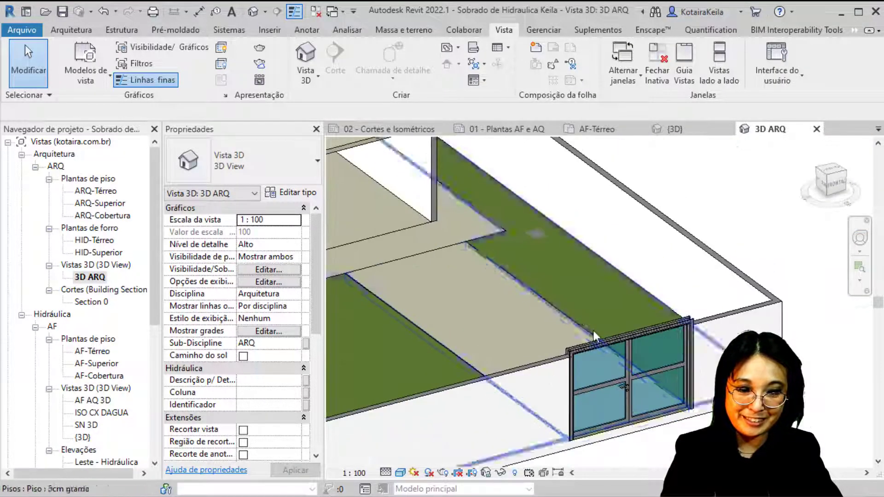
Turn to the left elevation, then orbit to an oblique top-down view of slab and pipes.
left_click(825, 184)
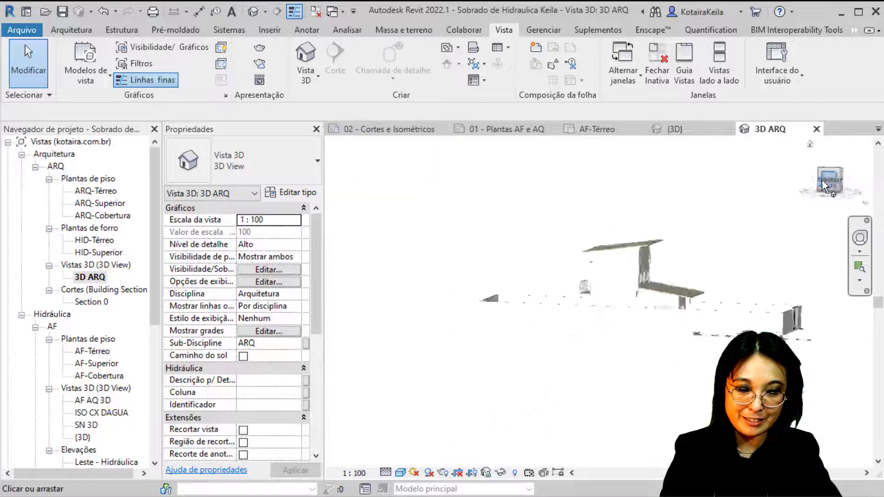
middle_click_drag(587, 369, 457, 362)
scroll(456, 357, "up", 3)
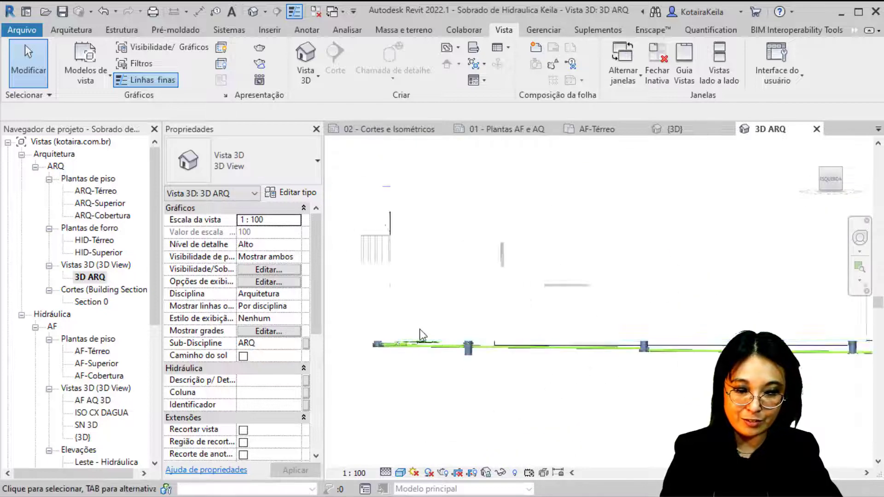
scroll(452, 349, "up", 3)
scroll(452, 349, "up", 2)
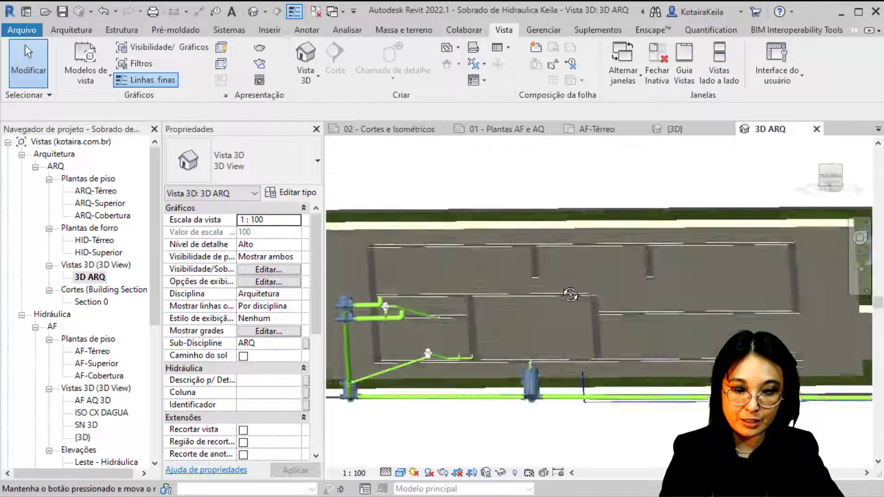
middle_click_drag(564, 353, 372, 313, "shift")
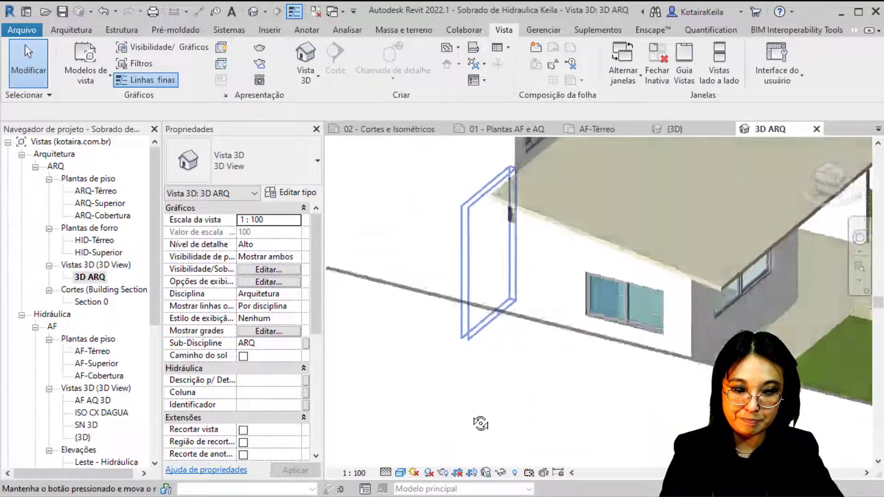
scroll(372, 313, "down", 5)
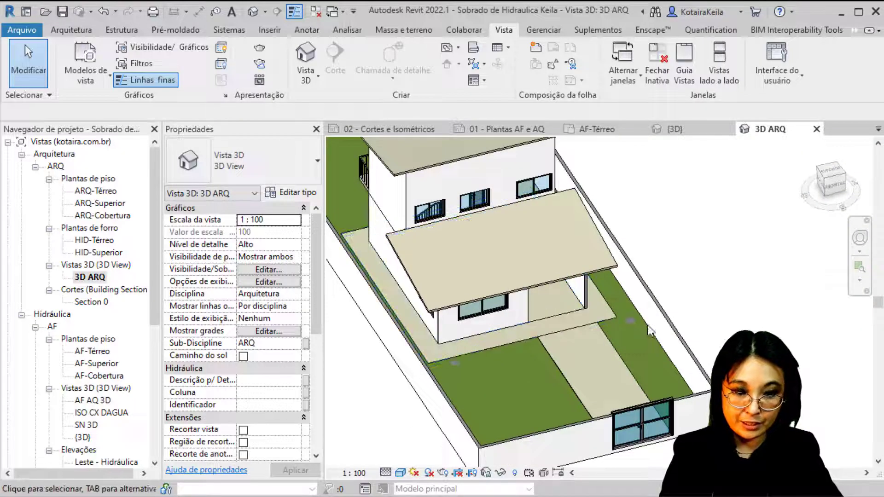
left_click(816, 129)
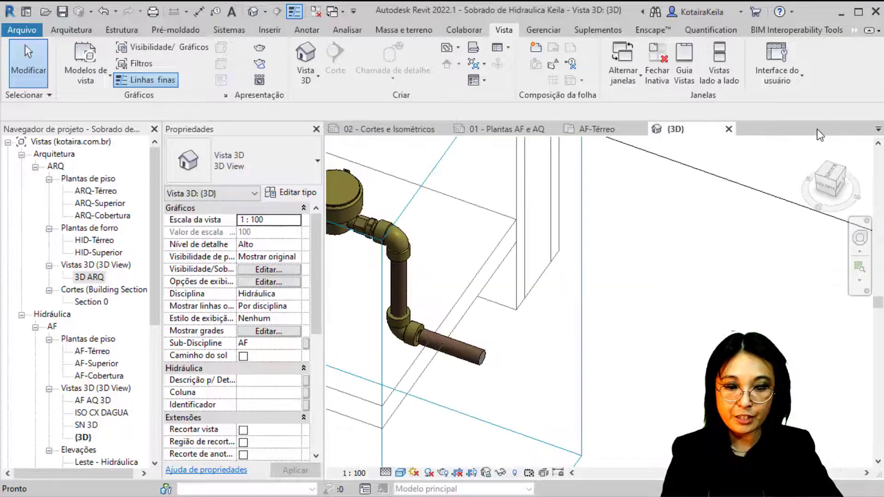
scroll(493, 327, "down", 3)
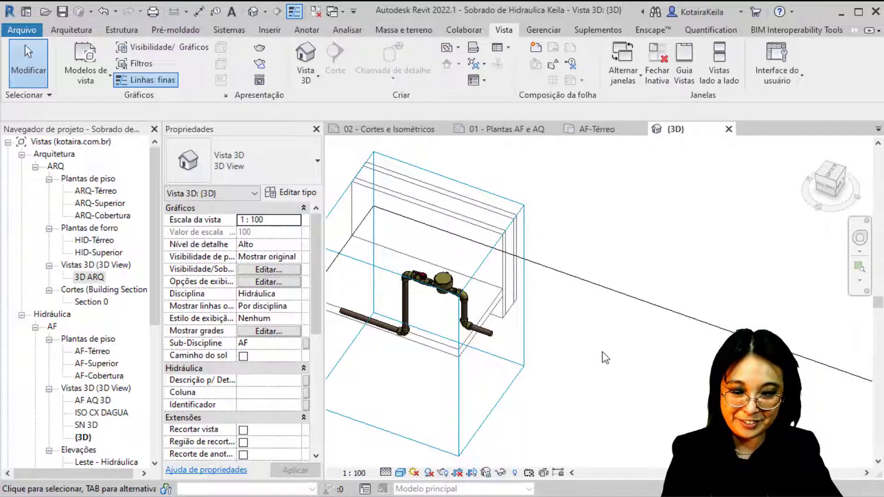
left_click(836, 181)
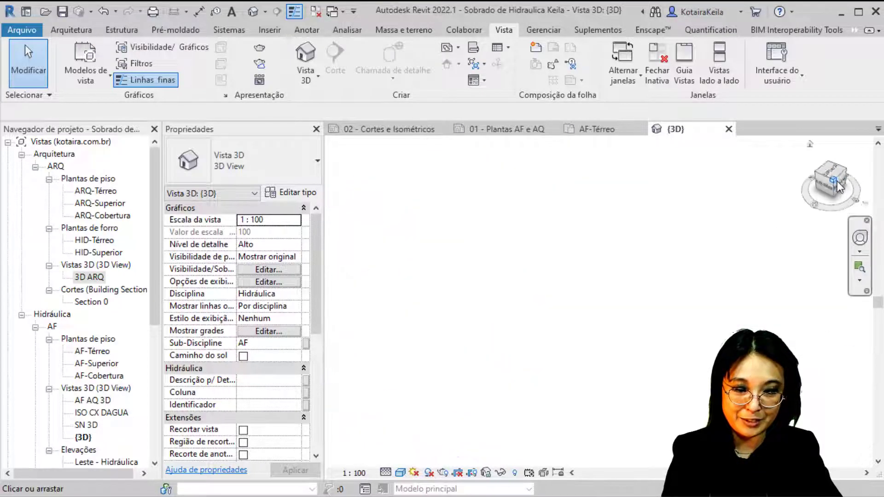
scroll(702, 294, "up", 4)
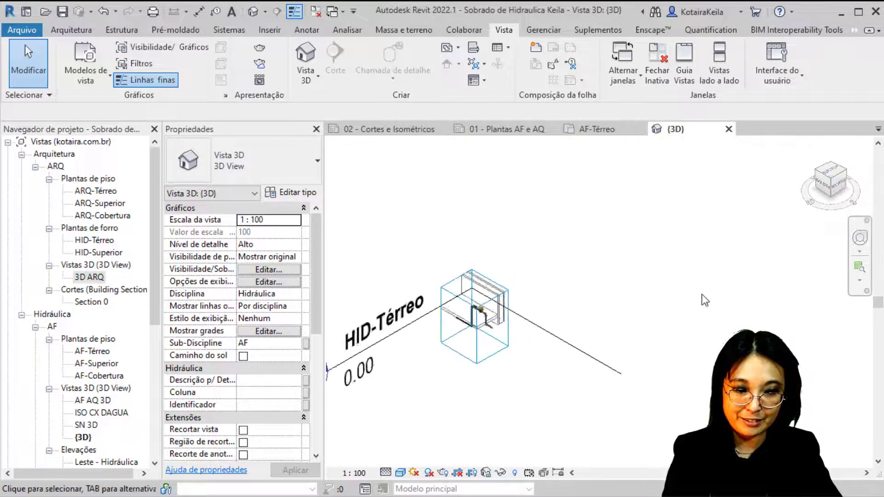
scroll(702, 294, "up", 2)
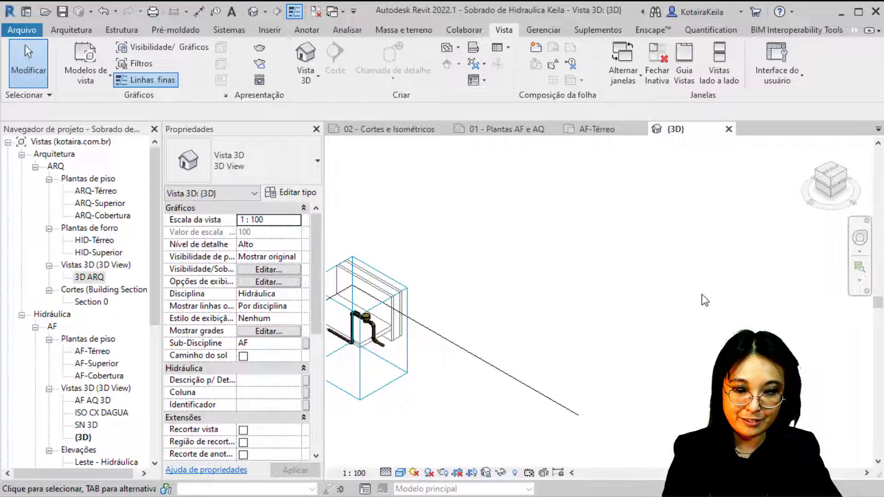
left_click(818, 174)
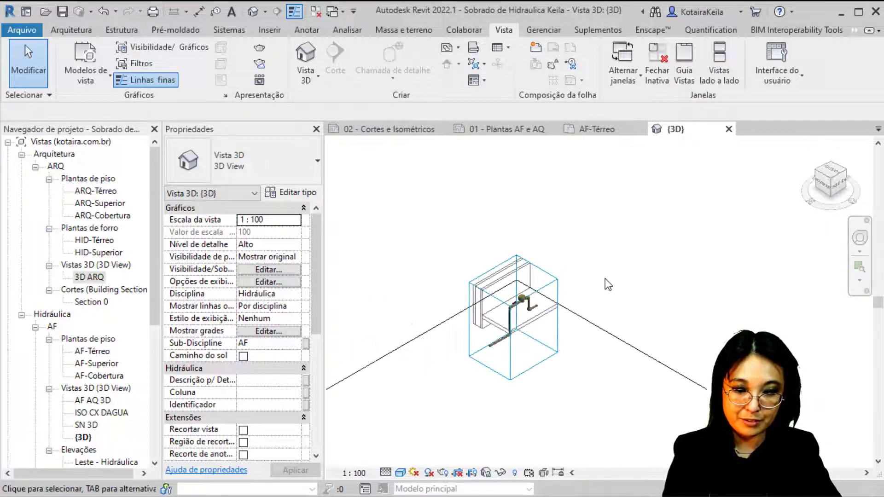
scroll(606, 278, "down", 1)
middle_click_drag(605, 278, 619, 233)
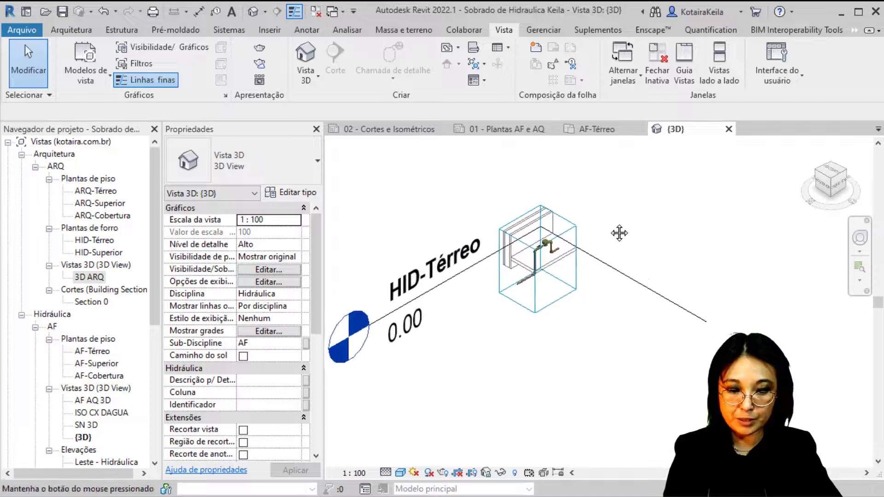
scroll(523, 355, "up", 2)
scroll(524, 355, "up", 2)
scroll(523, 354, "up", 1)
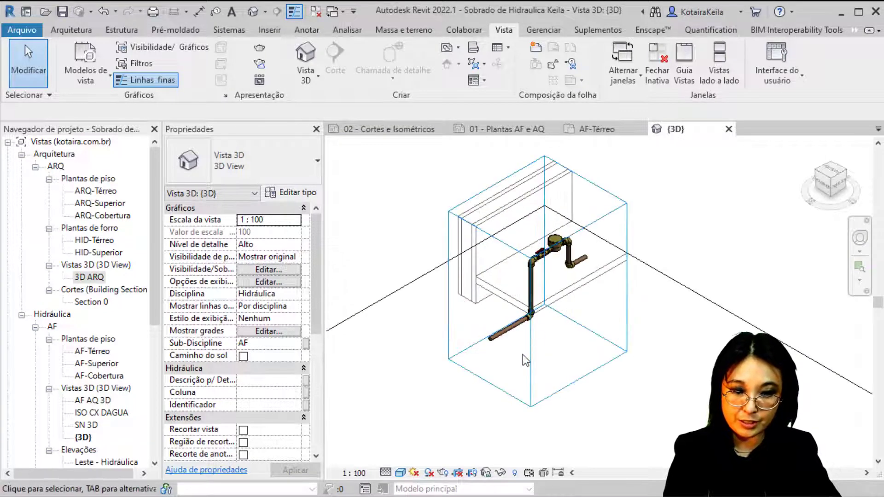
scroll(535, 316, "up", 2)
scroll(498, 336, "up", 1)
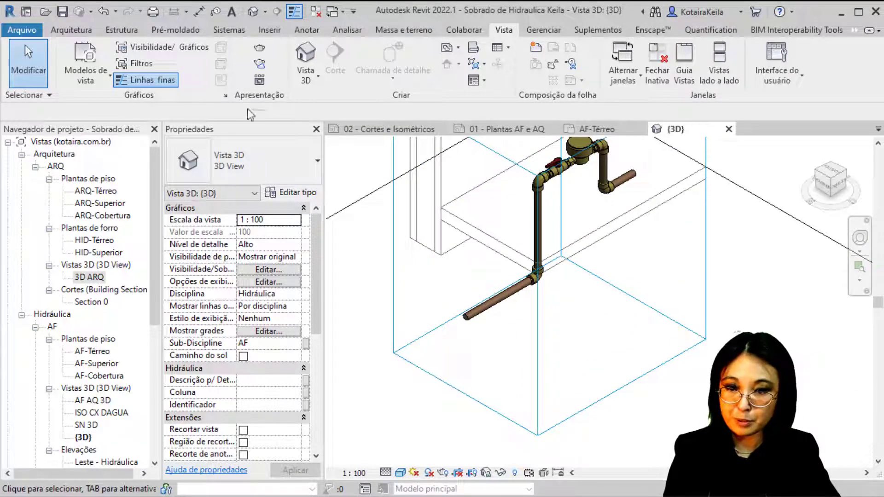
Apply the HIDRAULICA 3D view template to the current 3D view.
left_click(93, 81)
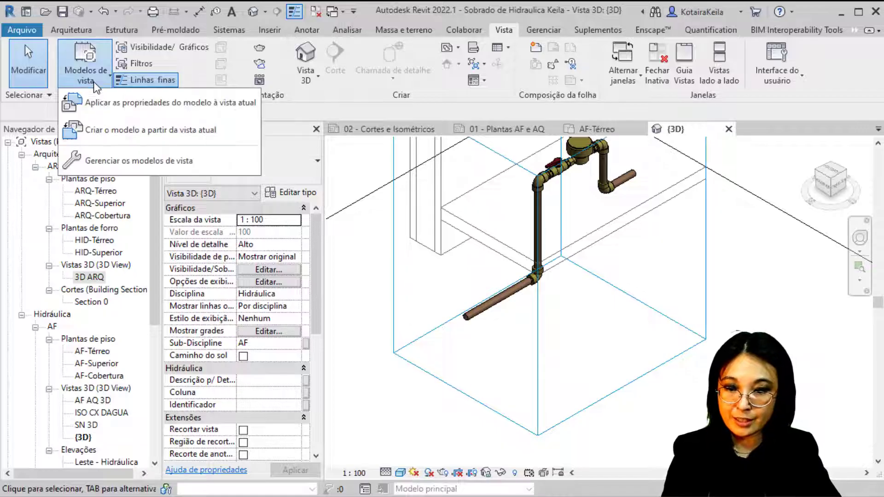
left_click(93, 108)
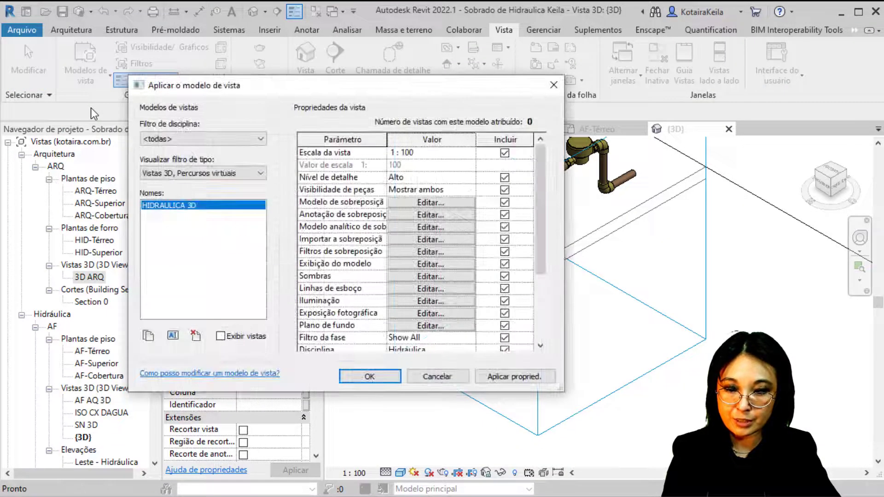
left_click(371, 377)
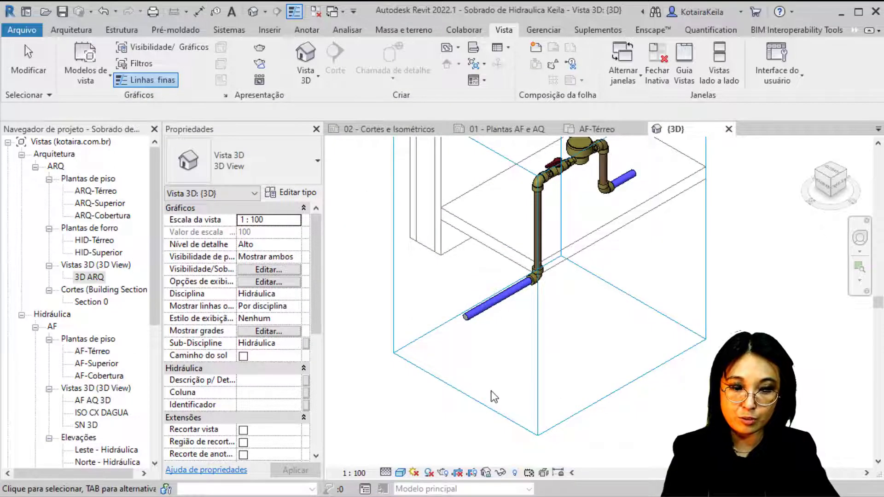
Pick the short blue pipe beside the meter and the long blue pipe at the bottom.
left_click(634, 177)
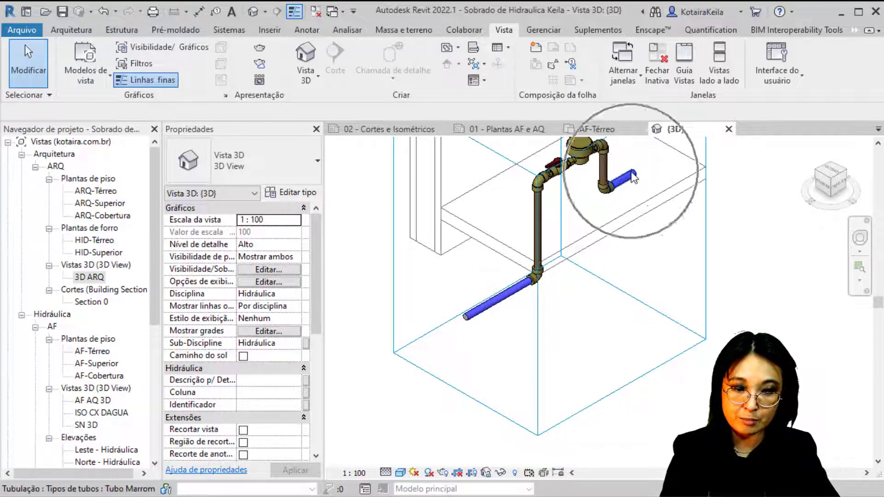
left_click(480, 312)
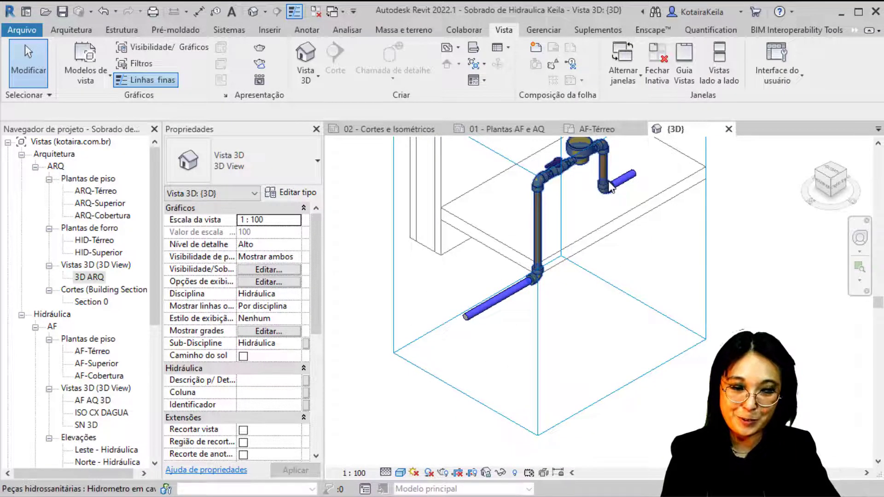
scroll(396, 378, "down", 3)
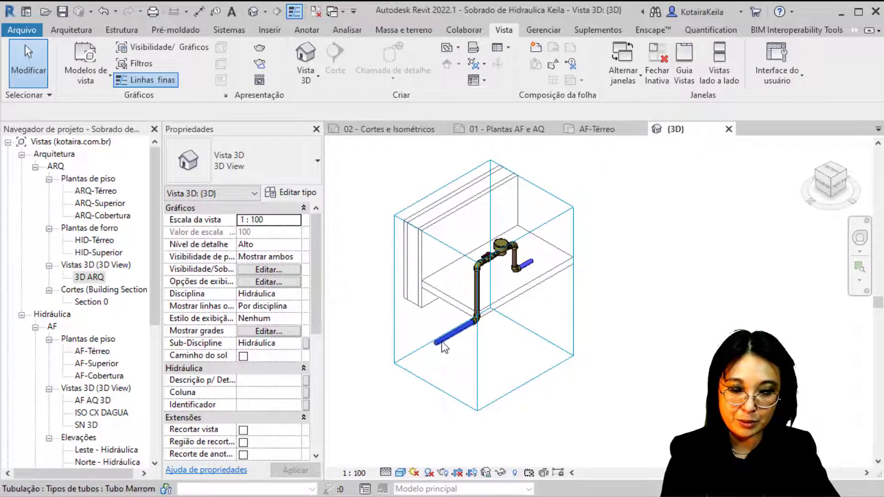
Hide the section box's category in this view with VH.
left_click(477, 403)
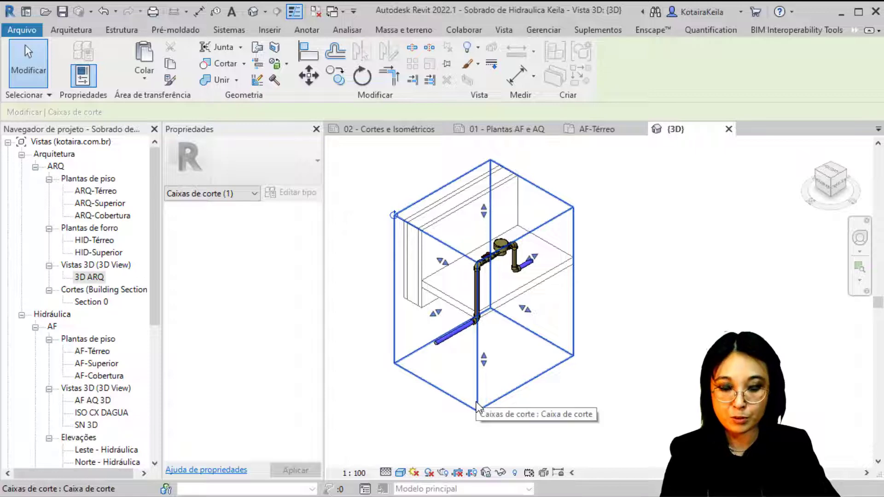
key("Escape")
key("v")
key("h")
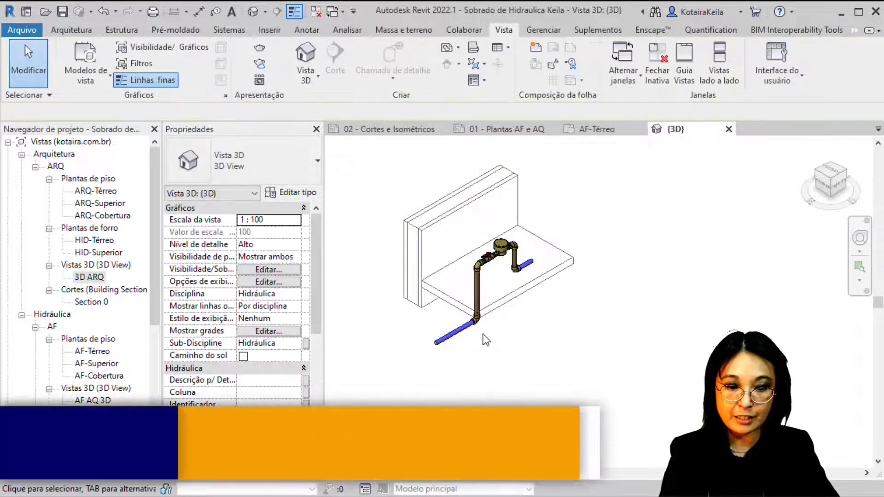
scroll(483, 332, "up", 2)
middle_click_drag(483, 333, 458, 418)
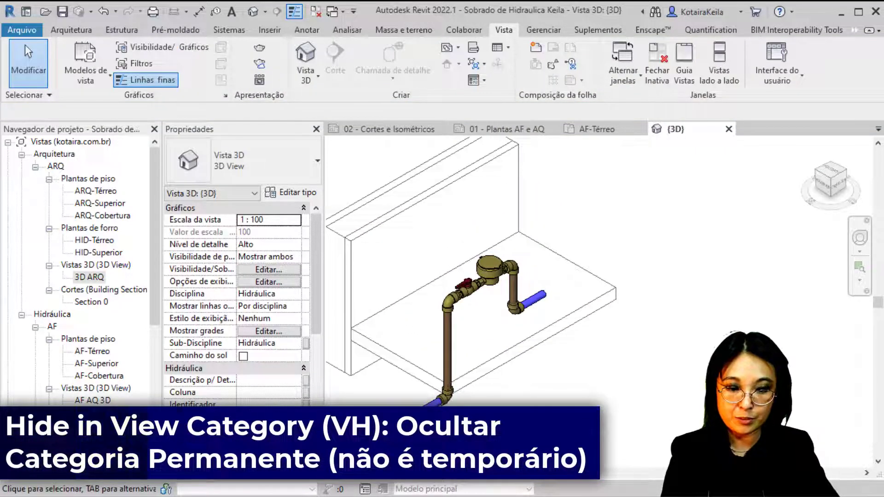
Set the 3D view scale to 1:25.
left_click(351, 481)
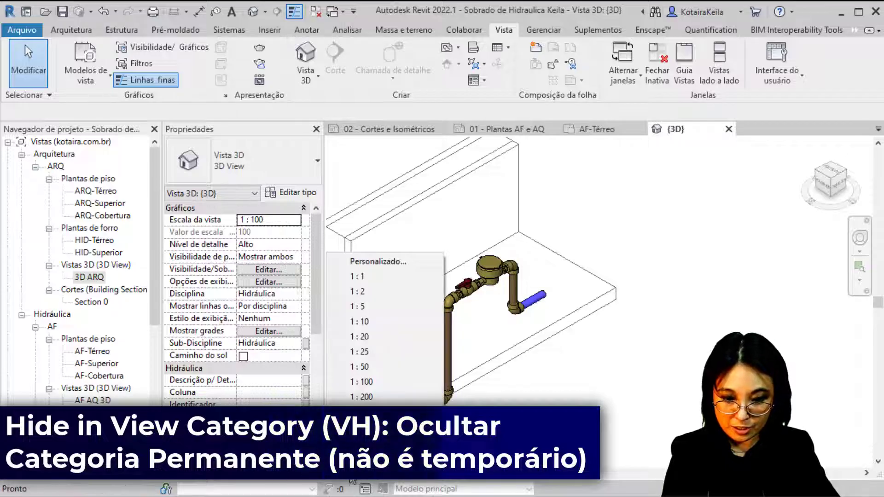
left_click(396, 351)
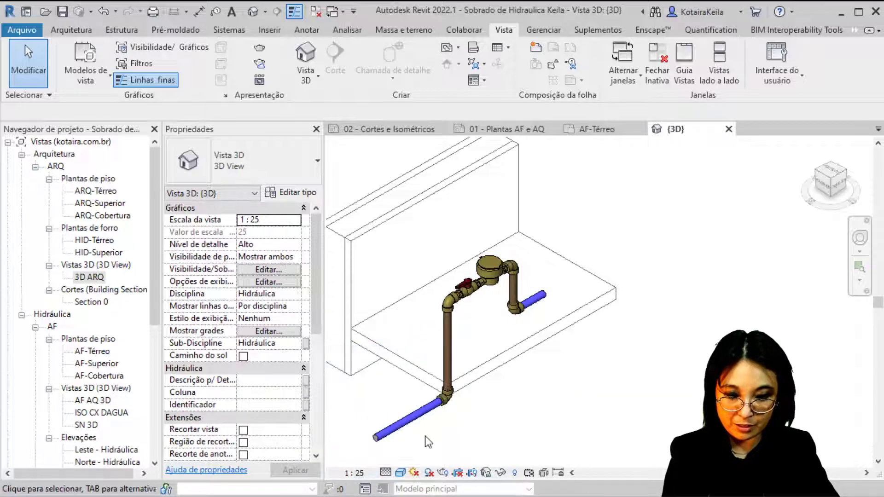
left_click(348, 450)
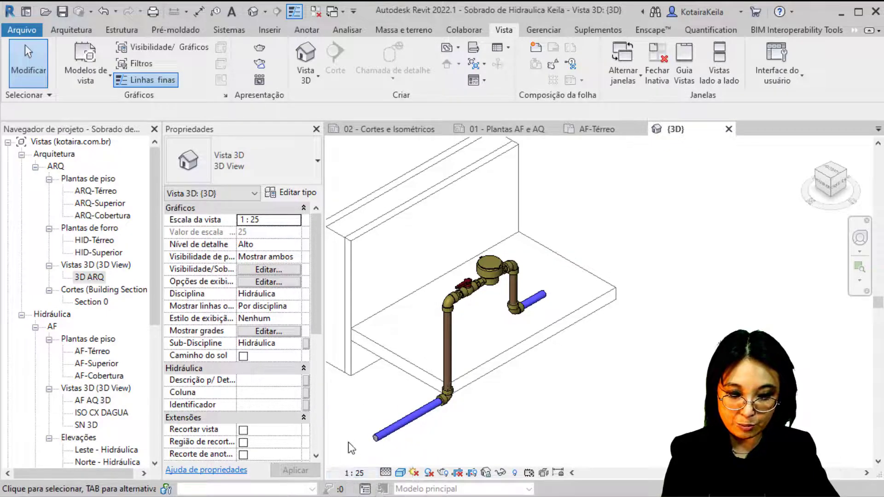
Turn on view cropping and pull the crop region's top, sides and bottom in around the meter assembly.
left_click(473, 473)
scroll(469, 414, "down", 5)
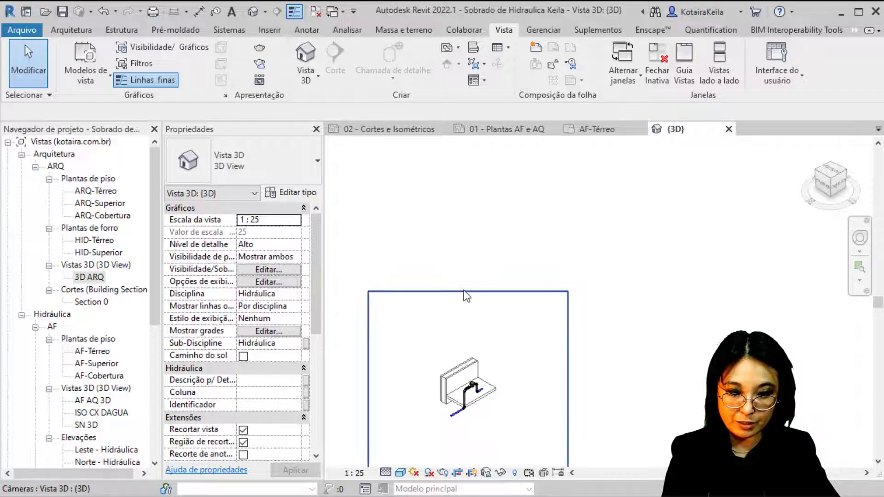
left_click(463, 291)
mouse_move(468, 292)
left_mouse_down()
mouse_move(468, 371)
mouse_move(464, 292)
left_mouse_up()
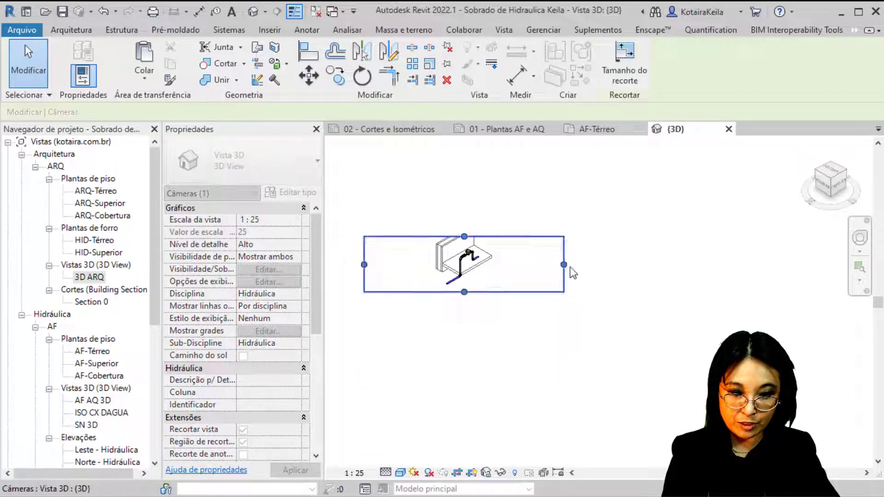
mouse_move(549, 269)
left_mouse_down()
mouse_move(486, 280)
mouse_move(496, 280)
left_mouse_up()
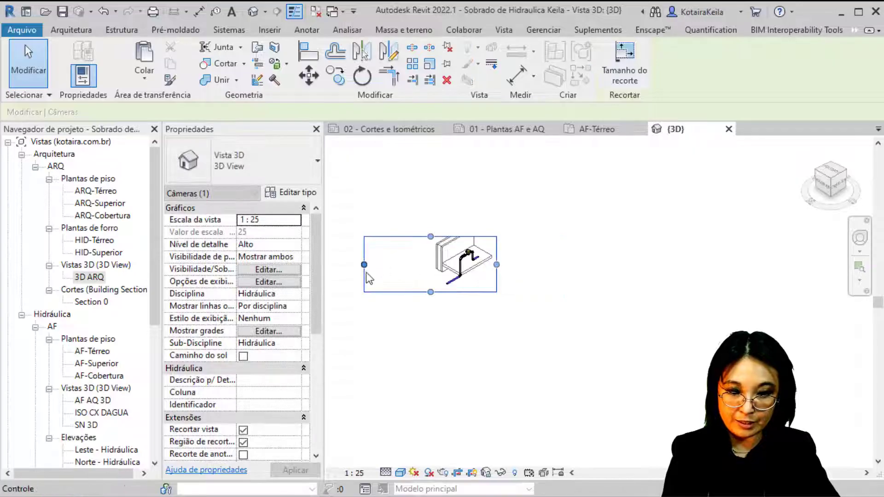
left_click_drag(364, 272, 434, 260)
left_click_drag(428, 262, 431, 262)
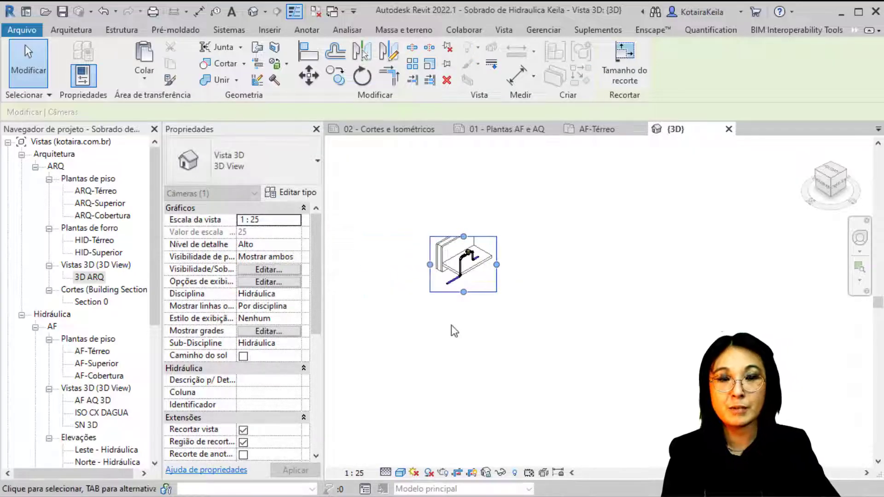
scroll(442, 258, "up", 1)
scroll(442, 258, "up", 1)
scroll(442, 258, "up", 1)
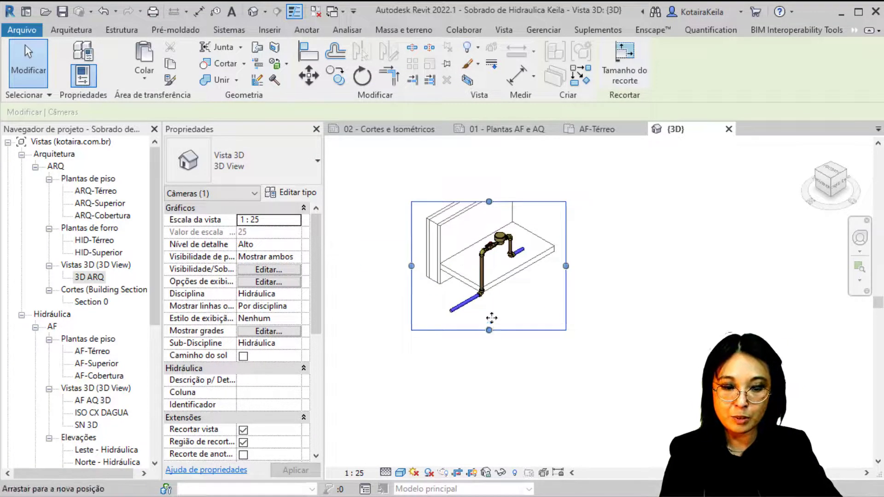
left_click_drag(492, 328, 493, 318)
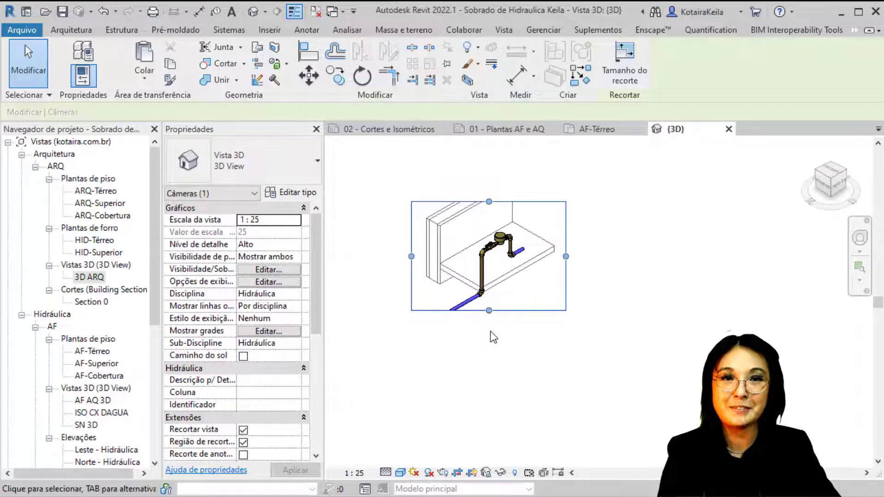
left_click(488, 367)
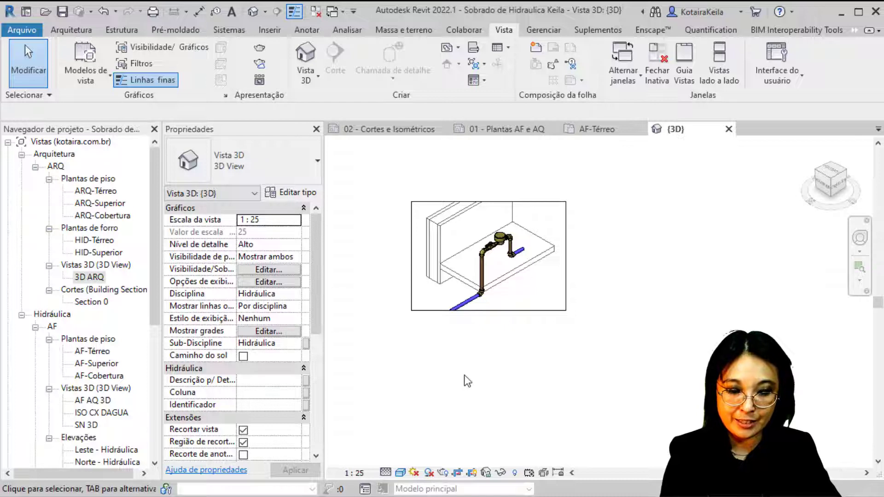
Hide the crop boundary and save the locked 3D orientation as view ISOMETRICO CAVALETE.
left_click(474, 476)
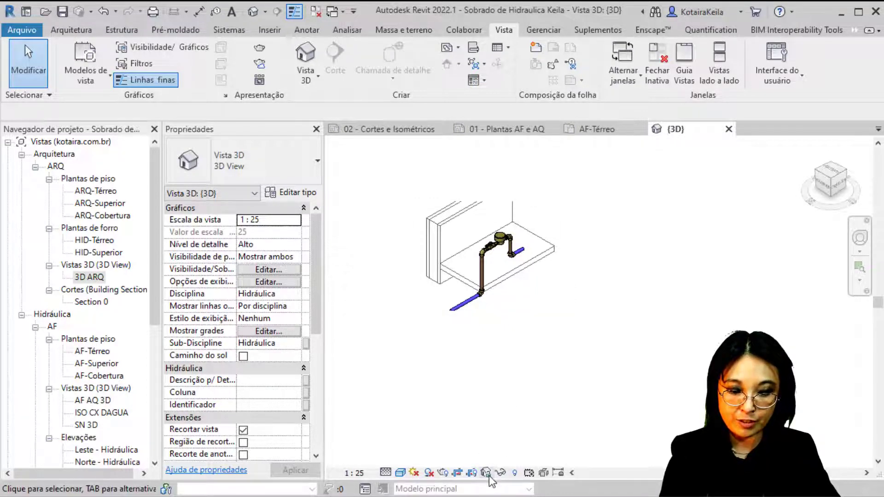
left_click(488, 474)
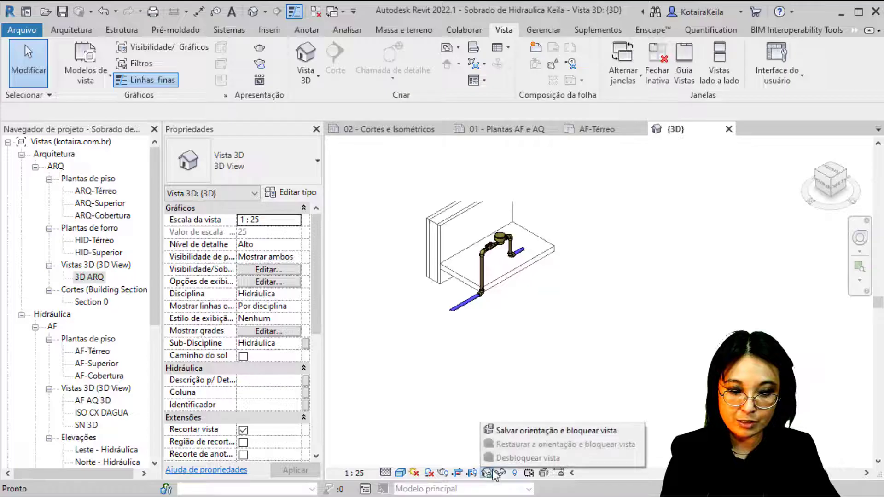
left_click(513, 435)
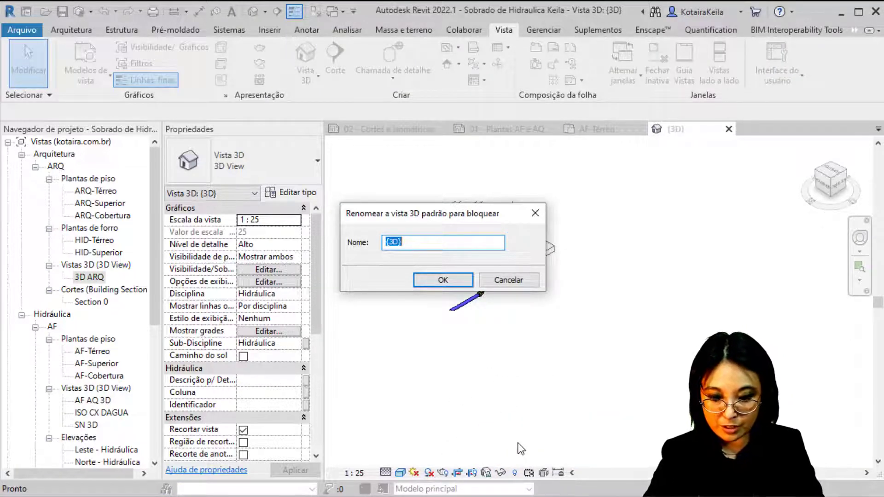
type("ISOMETRICO CAVALETE")
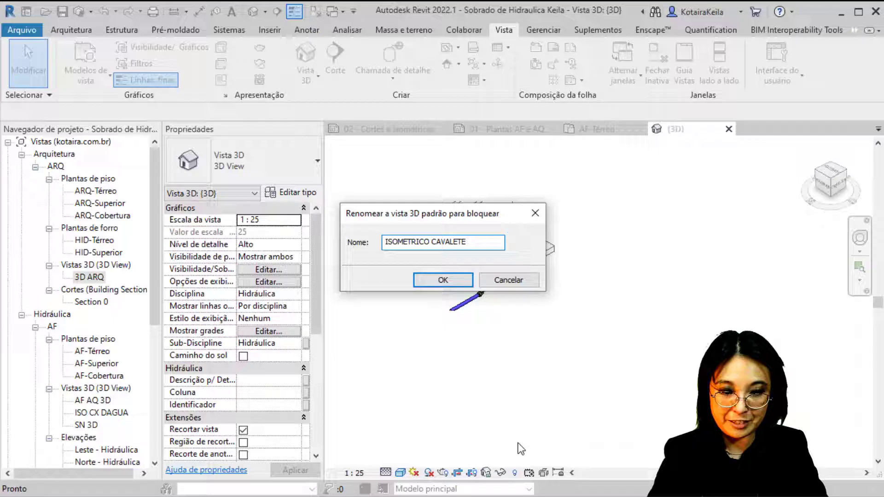
key("Return")
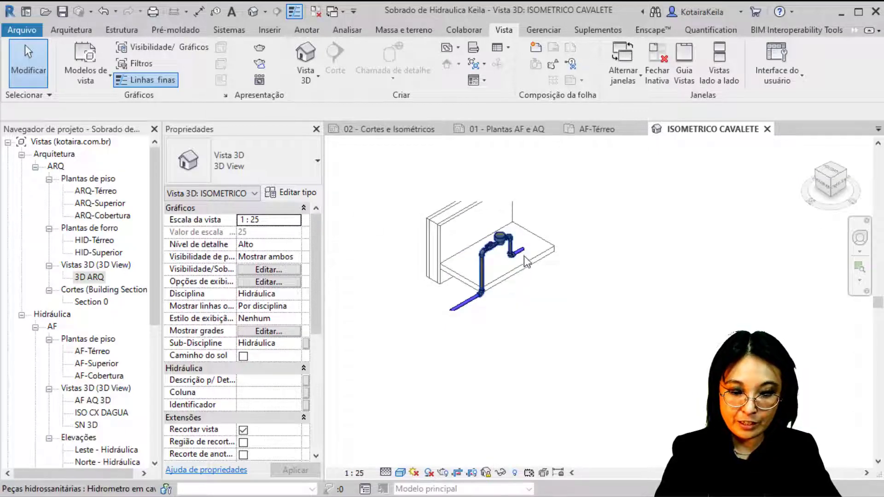
scroll(524, 254, "up", 3)
scroll(530, 285, "up", 2)
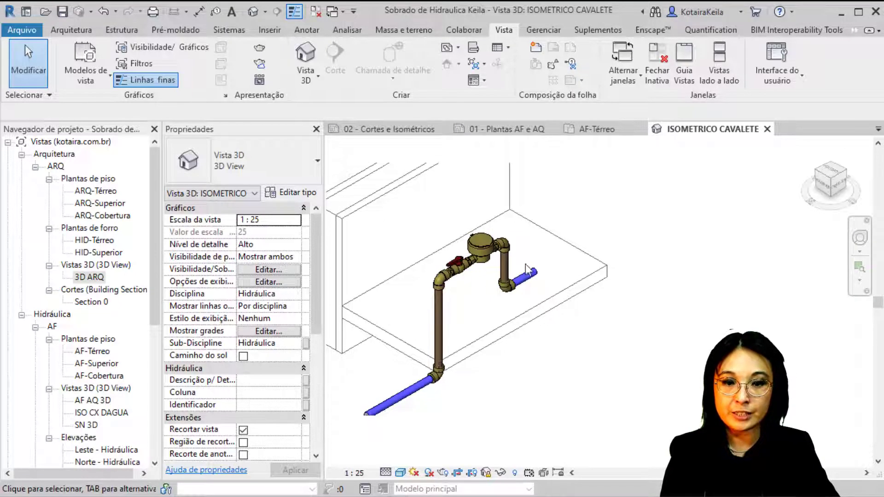
Tag the hydrometer by category with a leader and set its label to Hidrômetro ø25mm.
left_click(300, 31)
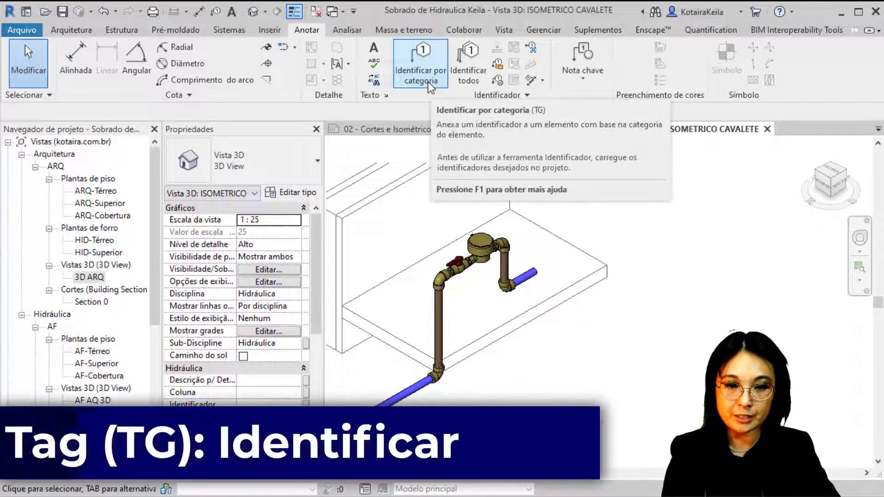
left_click(428, 81)
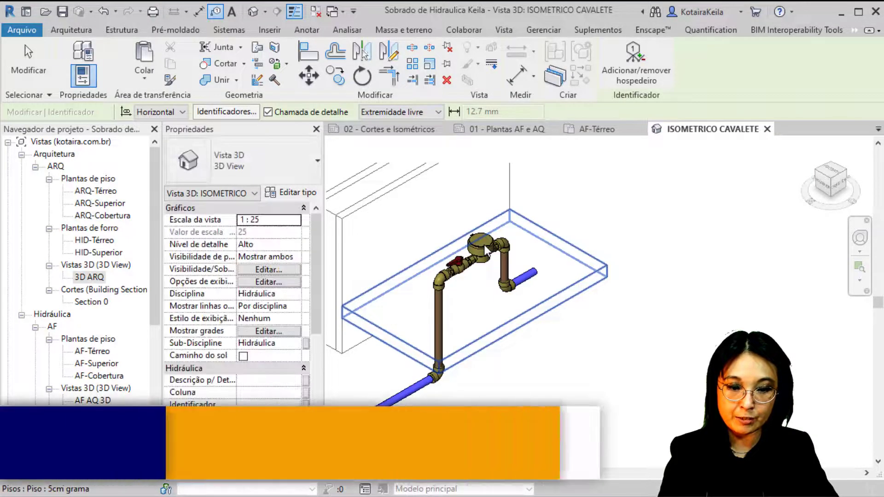
key("Tab")
key("Tab")
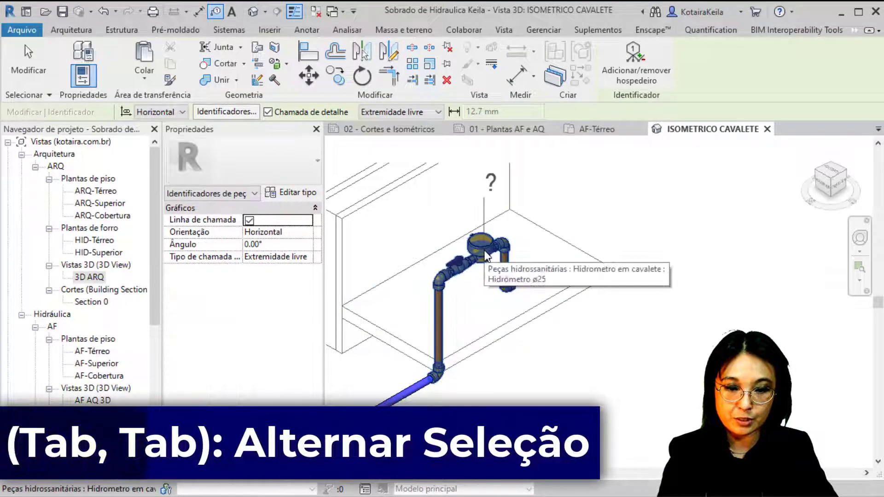
left_click(543, 218)
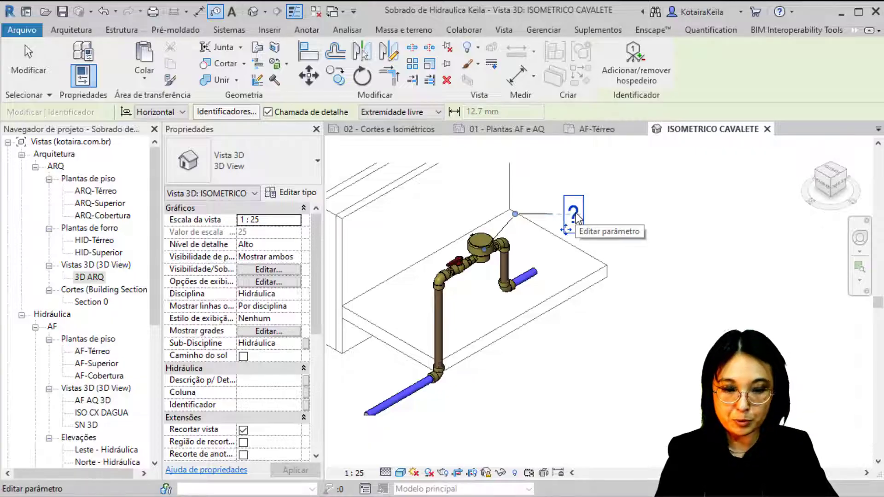
left_click(575, 213)
type("Hidrômetro ø")
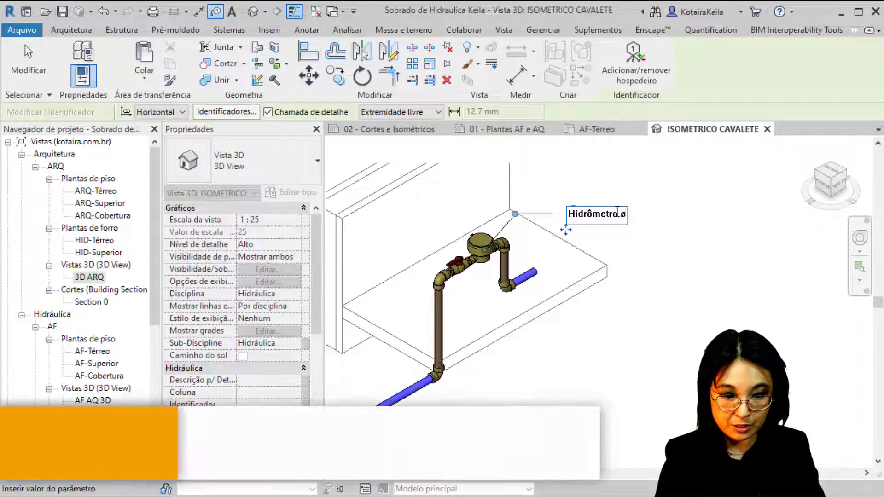
type("25")
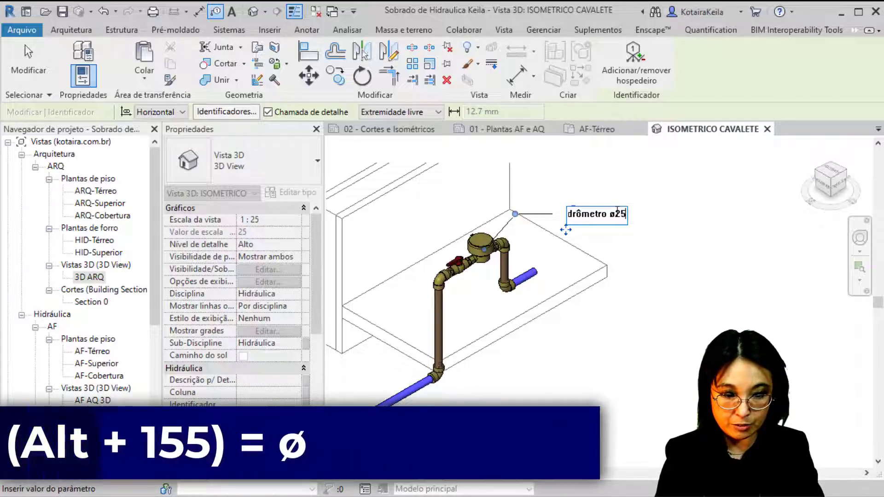
type("mm")
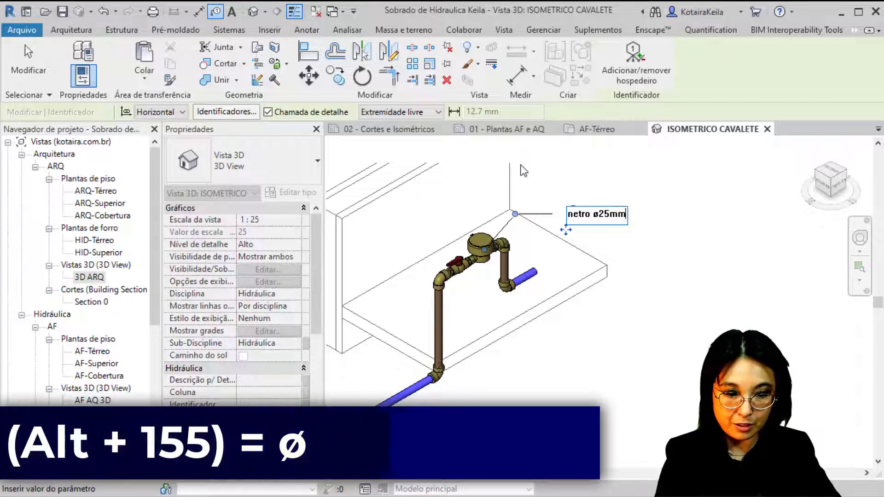
left_click(596, 245)
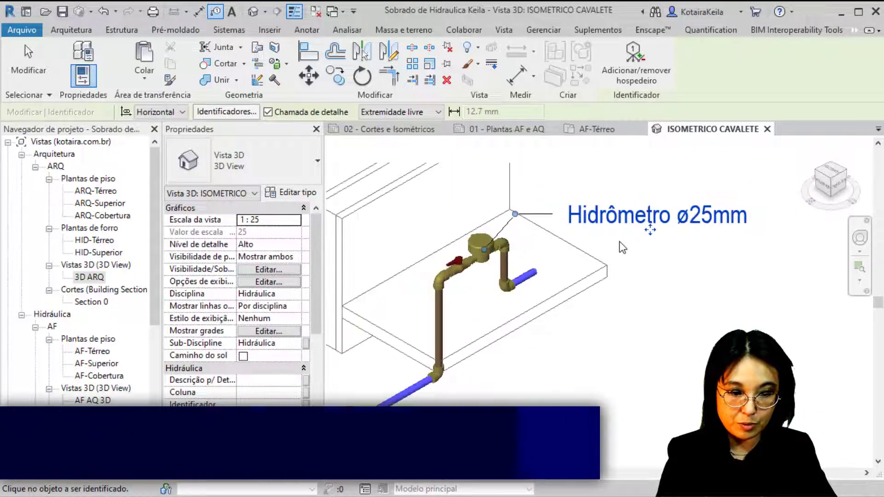
Tag the short blue pipe with a horizontal ø25 diameter tag below it.
left_click(532, 276)
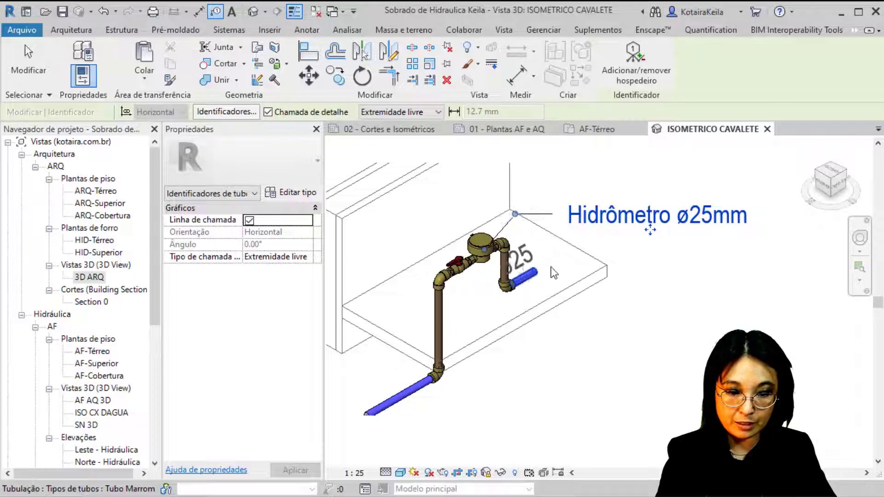
left_click(532, 285)
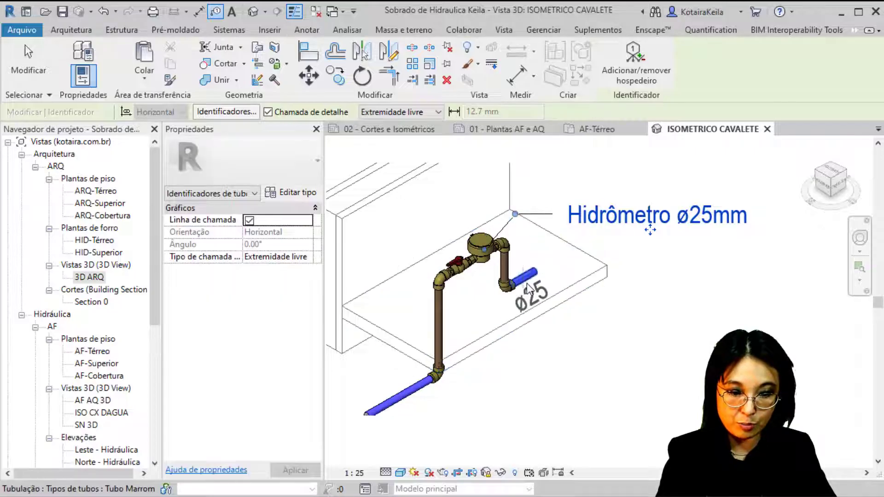
scroll(532, 285, "up", 2)
scroll(529, 284, "up", 2)
key("space")
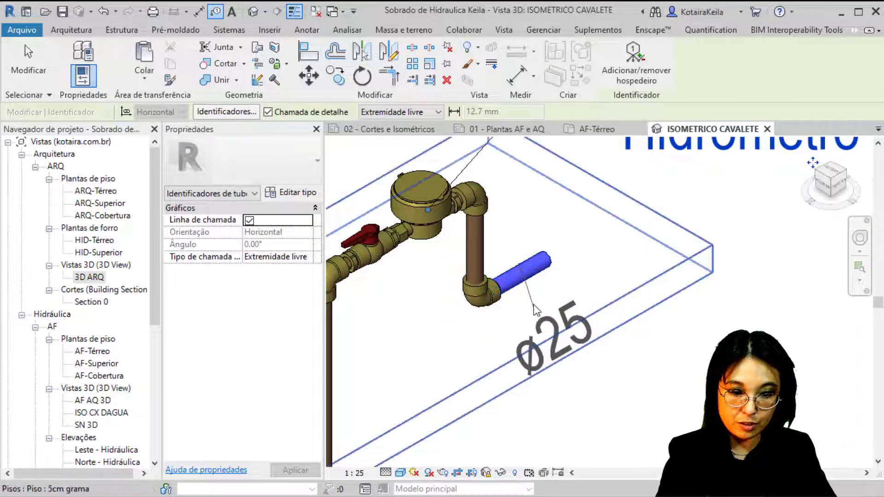
left_click(532, 291)
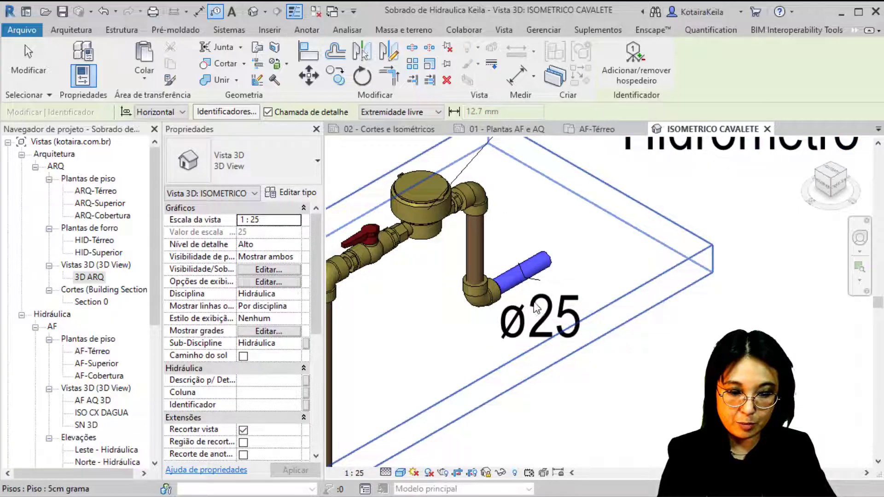
scroll(532, 332, "down", 2)
scroll(516, 340, "down", 2)
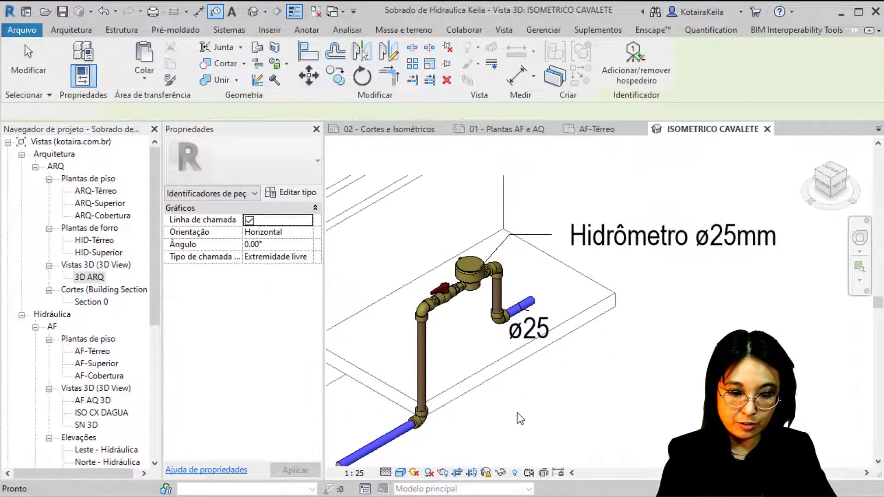
key("Escape")
key("Escape")
Try the detail description, pipe length and diameter tag types on the ø25 pipe tag.
left_click(533, 336)
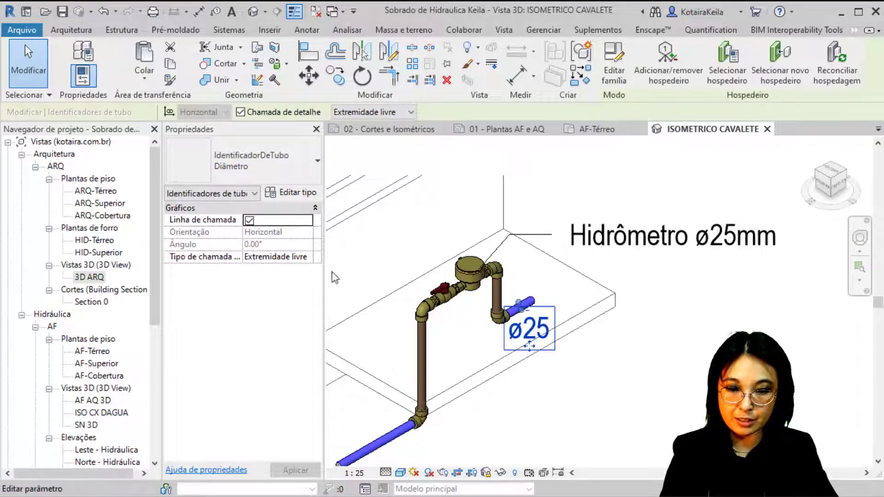
left_click(223, 165)
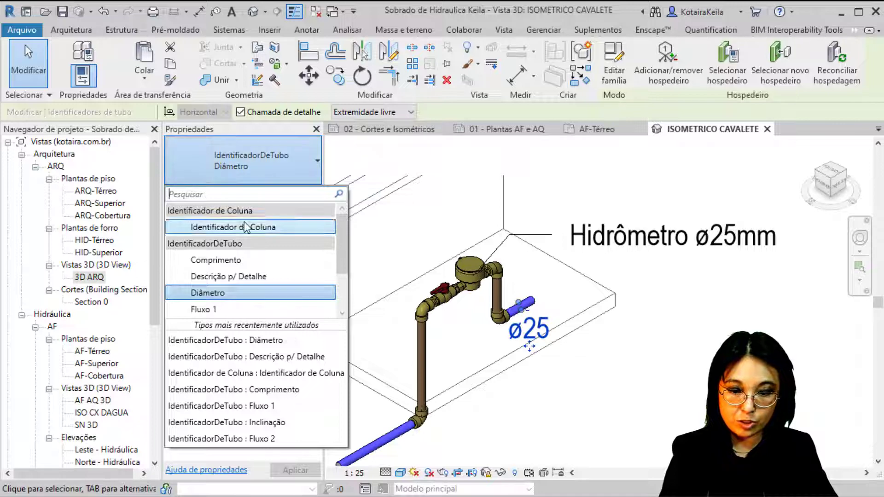
left_click(245, 277)
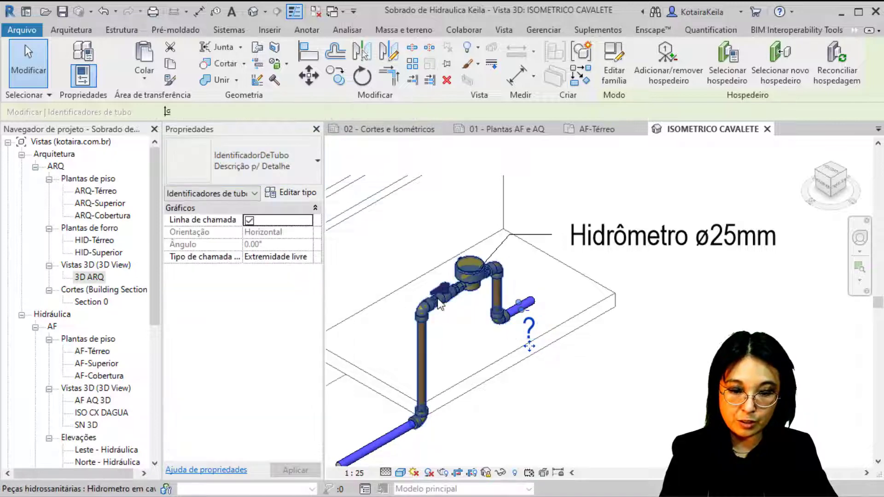
left_click(270, 166)
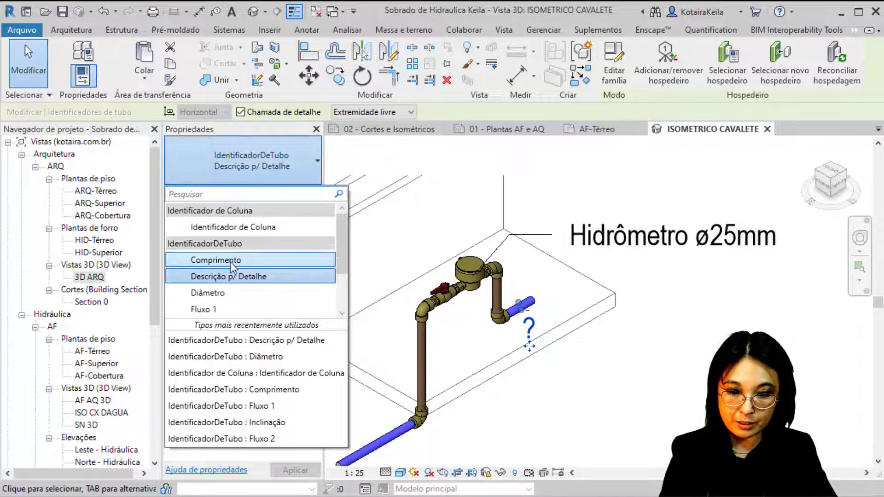
left_click(231, 261)
left_click(279, 174)
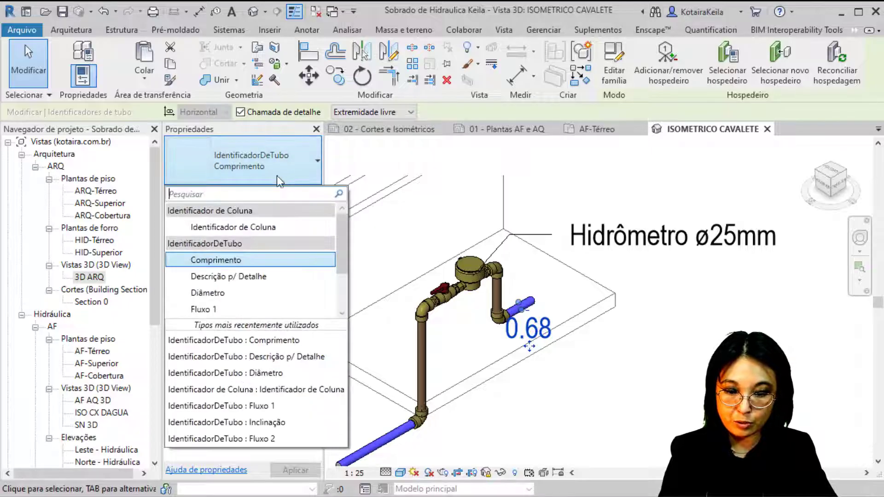
left_click(228, 293)
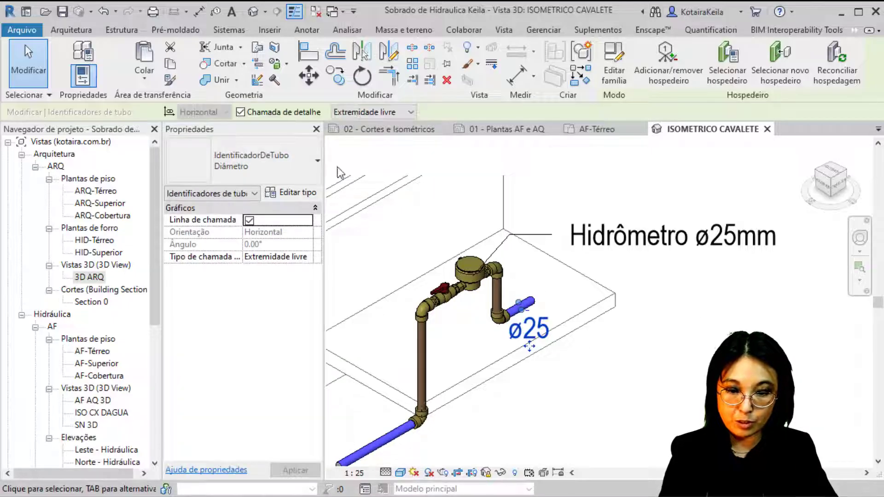
Settle the pipe tag on the diameter type and remove its leader.
left_click(285, 168)
left_click(240, 307)
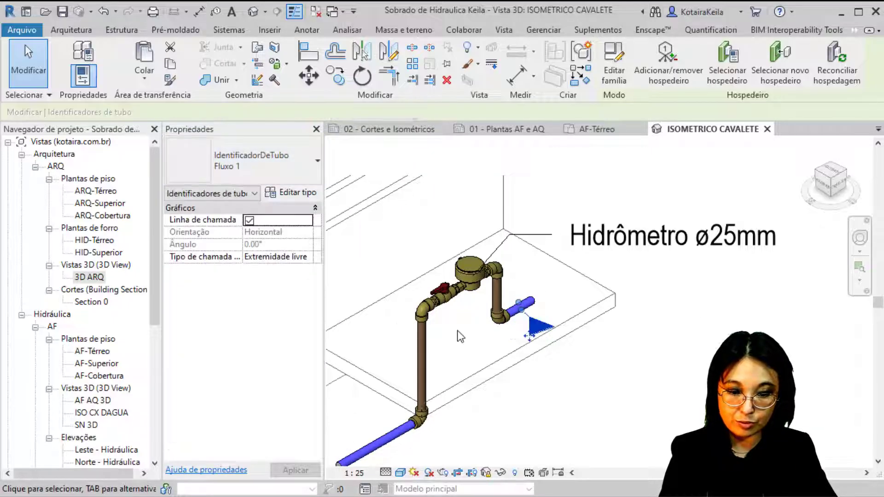
left_click(226, 167)
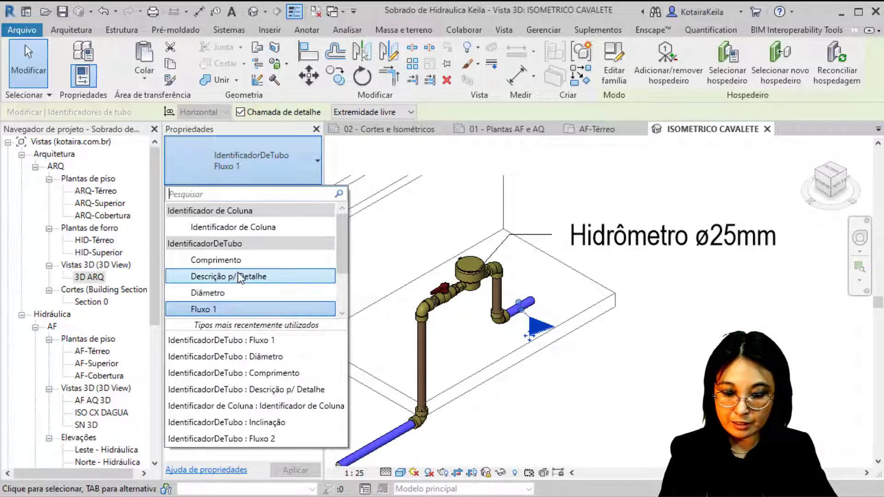
left_click(217, 276)
left_click(230, 160)
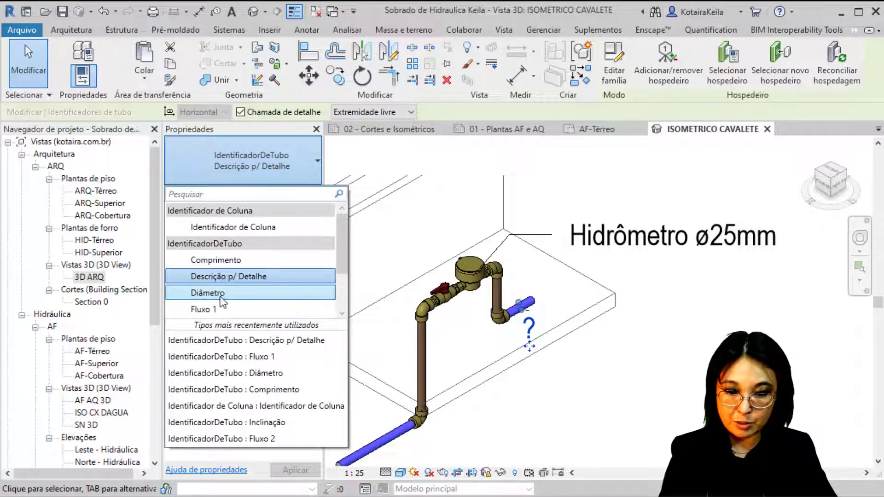
left_click(217, 295)
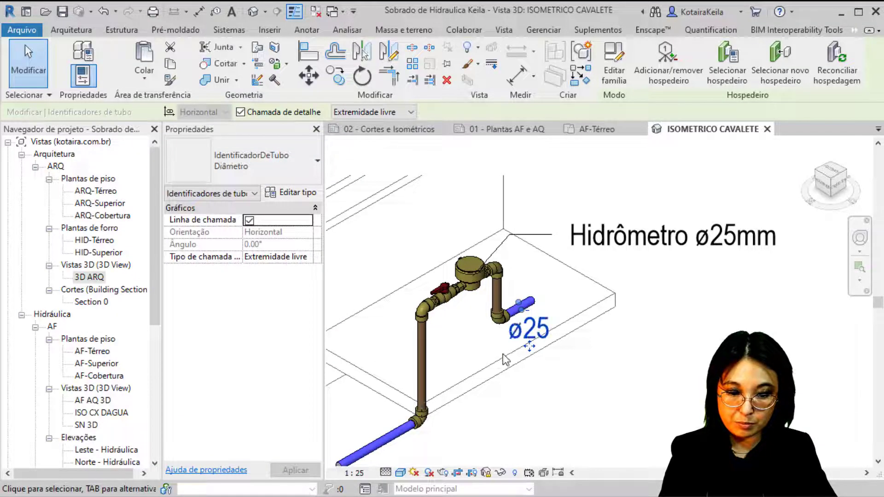
left_click(283, 113)
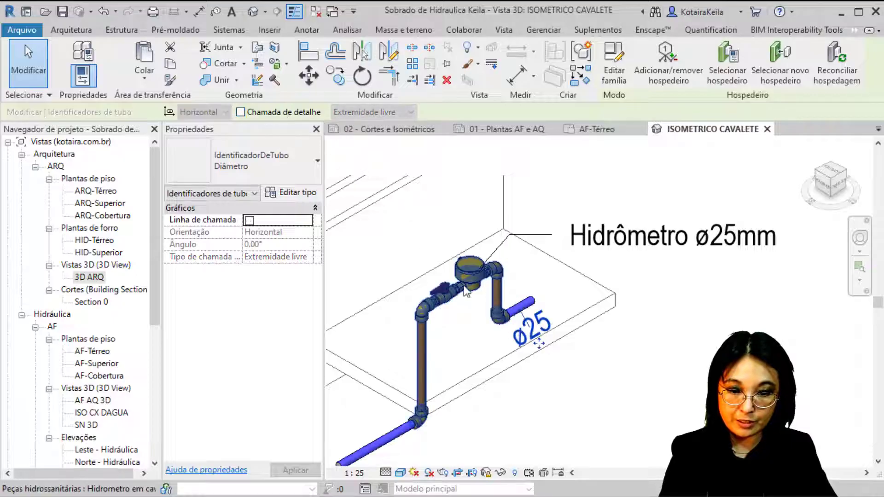
left_click(526, 392)
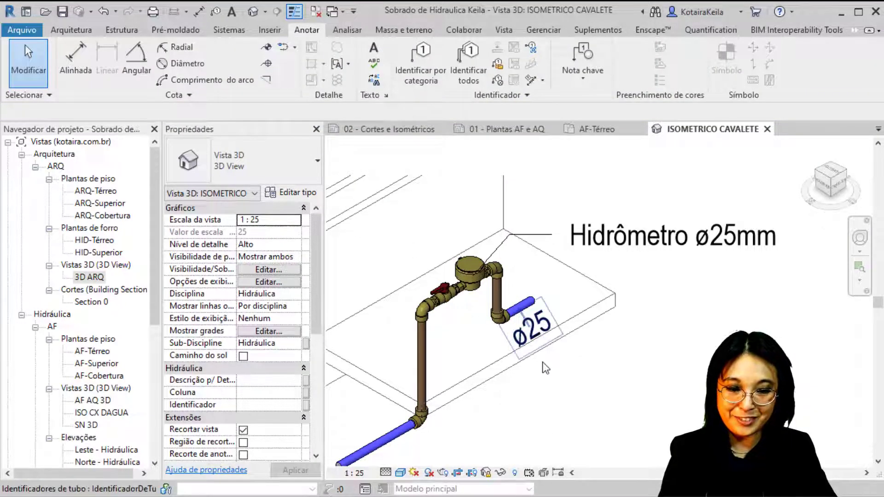
Tag the lower blue pipe with a leaderless ø25 tag just below it.
mouse_move(574, 387)
middle_mouse_down()
mouse_move(601, 322)
mouse_move(615, 314)
middle_mouse_up()
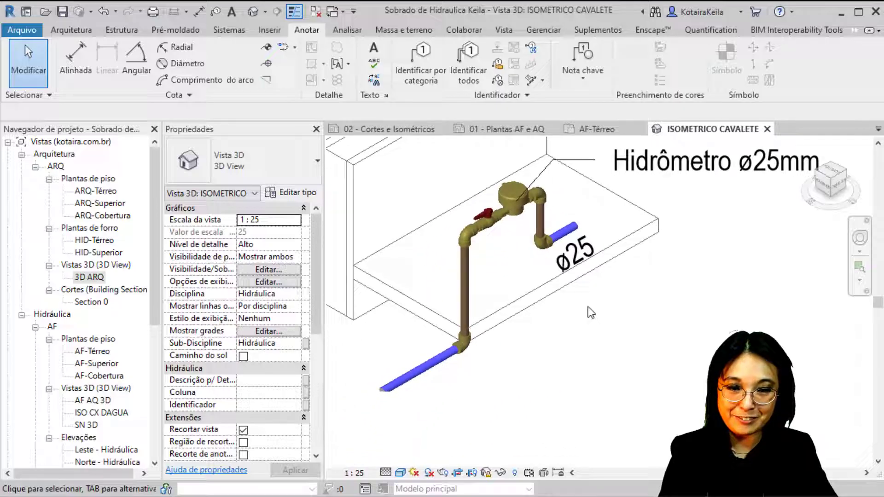
left_click(419, 72)
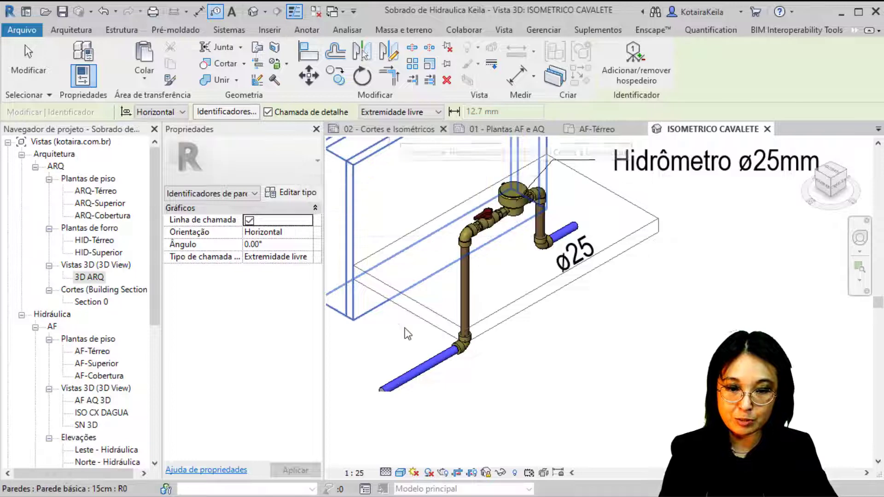
left_click(419, 379)
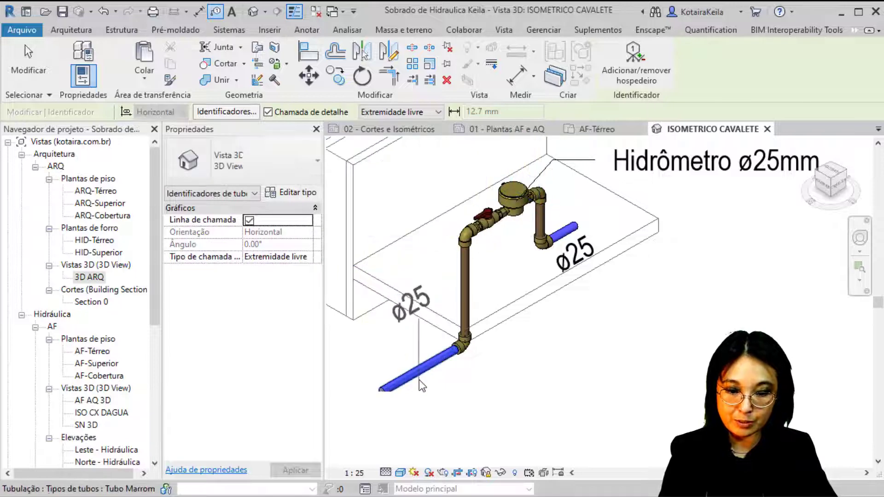
left_click(296, 115)
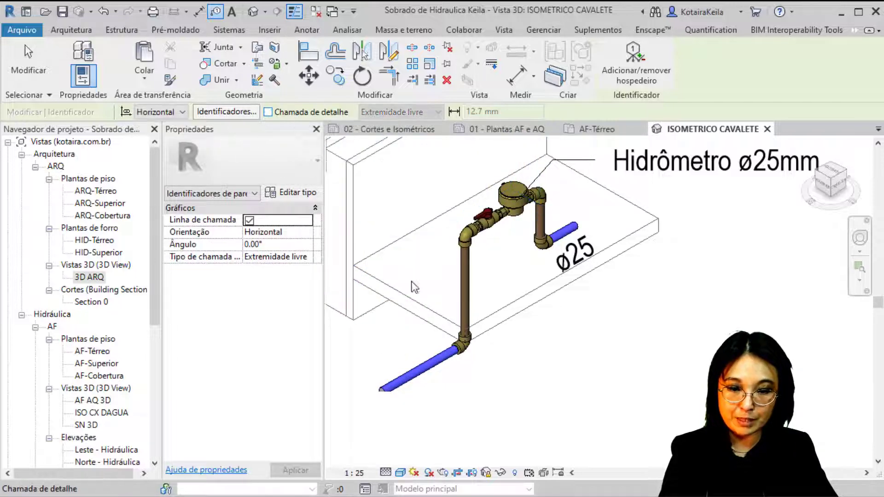
left_click(429, 369)
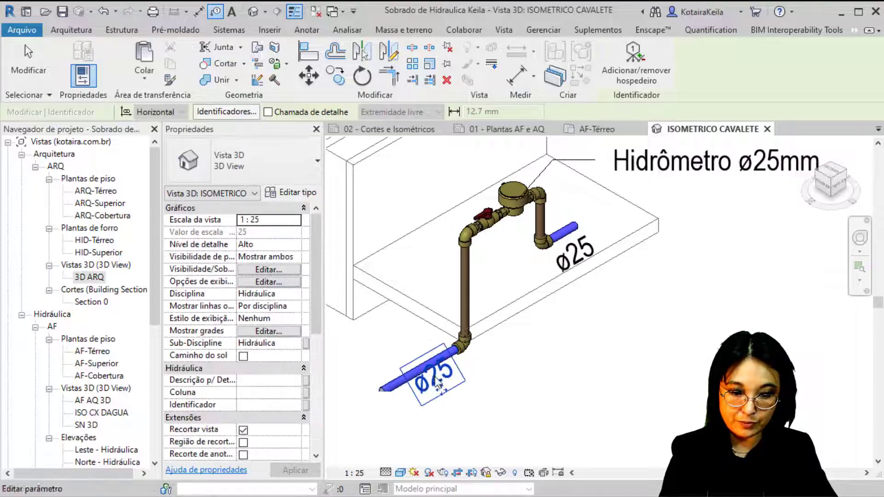
left_click_drag(454, 395, 457, 392)
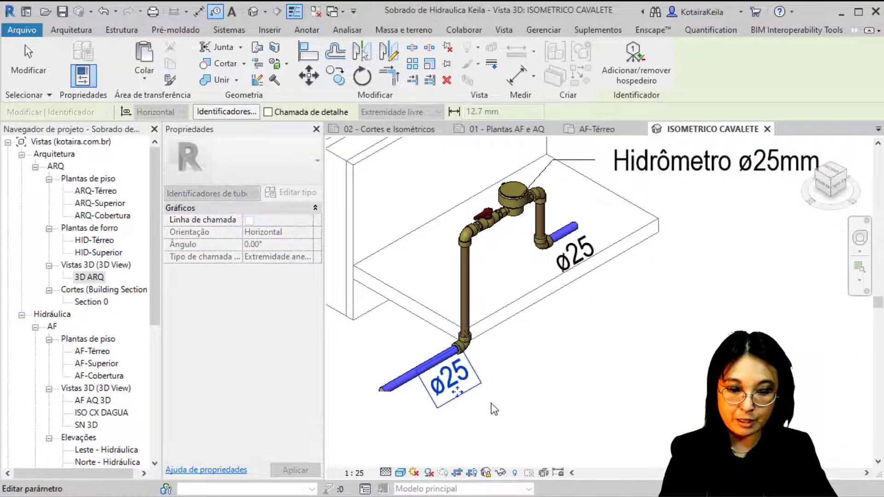
scroll(454, 286, "down", 2)
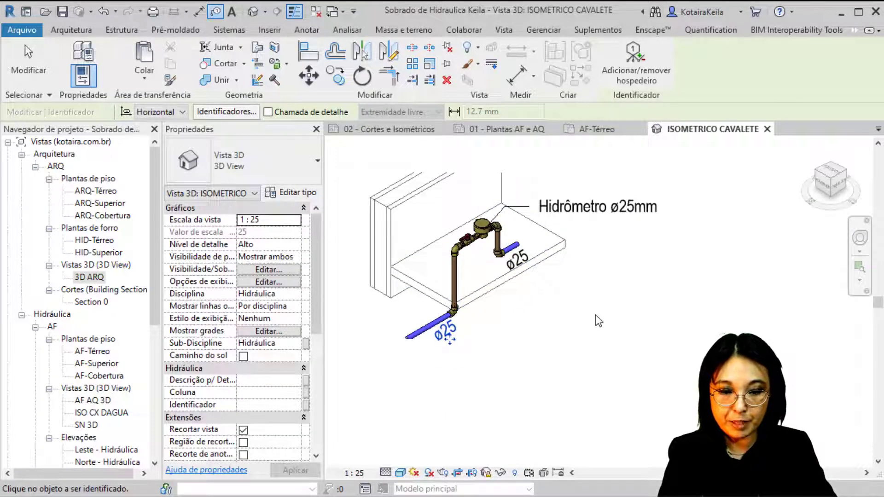
Close the isometric view and set ISOMETRICO CAVALETE's sub-discipline to AF.
left_click(767, 129)
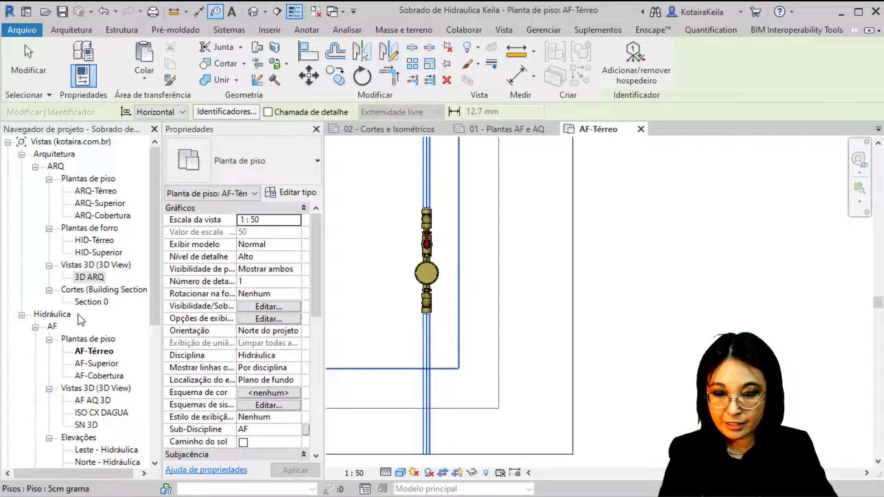
scroll(81, 319, "down", 1)
scroll(101, 370, "down", 2)
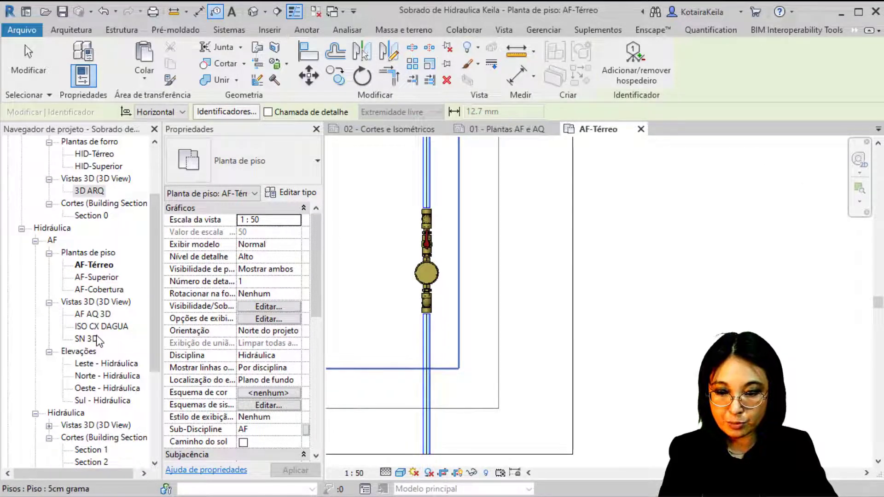
scroll(112, 294, "down", 3)
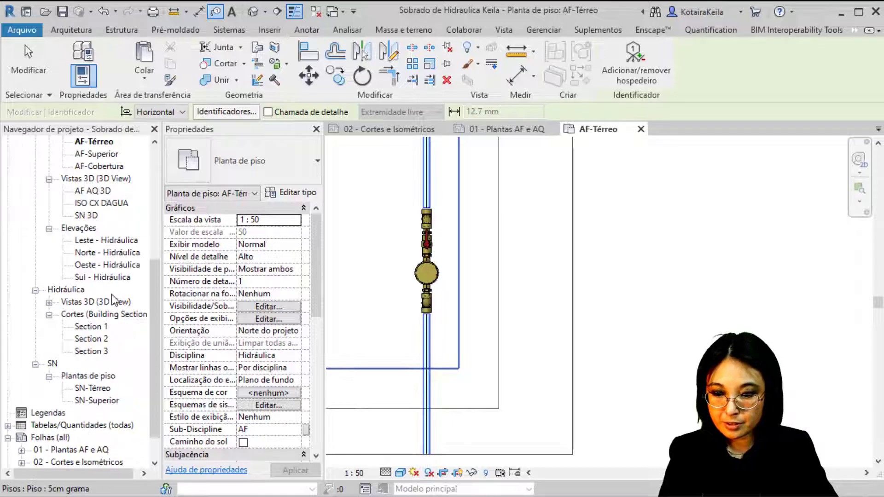
left_click(111, 300)
double_click(109, 303)
left_click(107, 315)
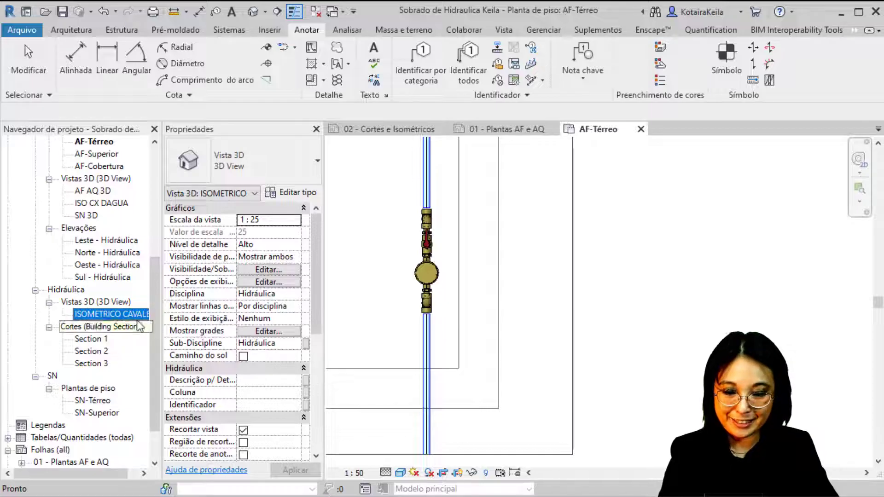
left_click(281, 343)
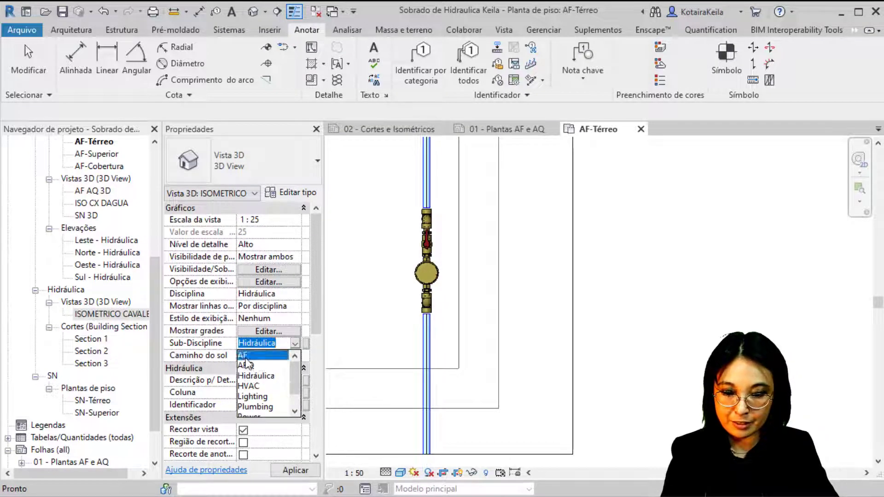
left_click(243, 355)
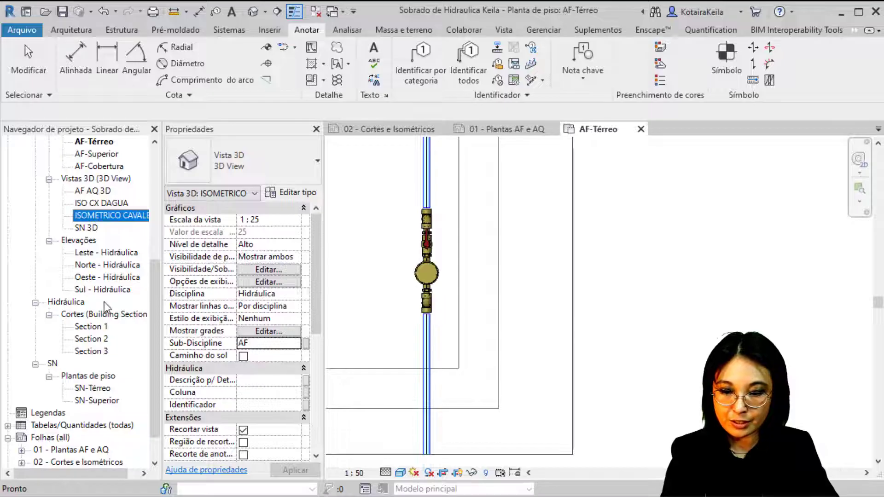
Set the sub-discipline of Sections 1, 2 and 3 to AF.
left_click(87, 327)
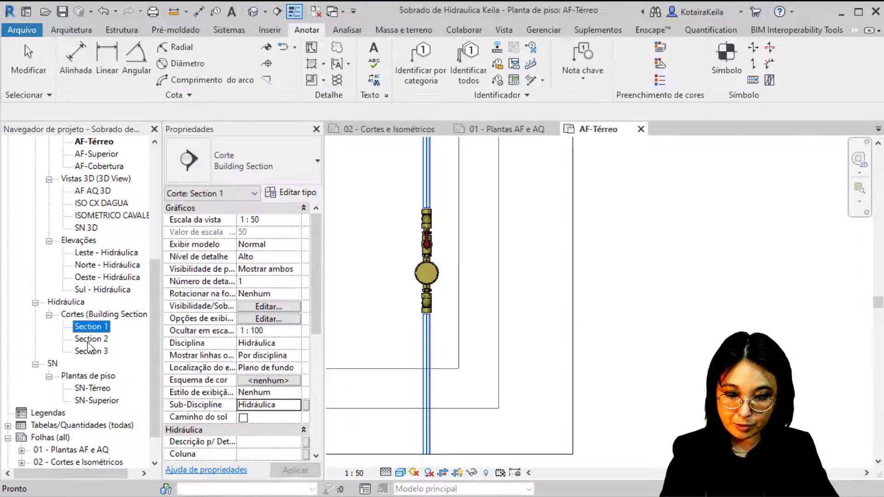
left_click(89, 353, "shift")
left_click(294, 371)
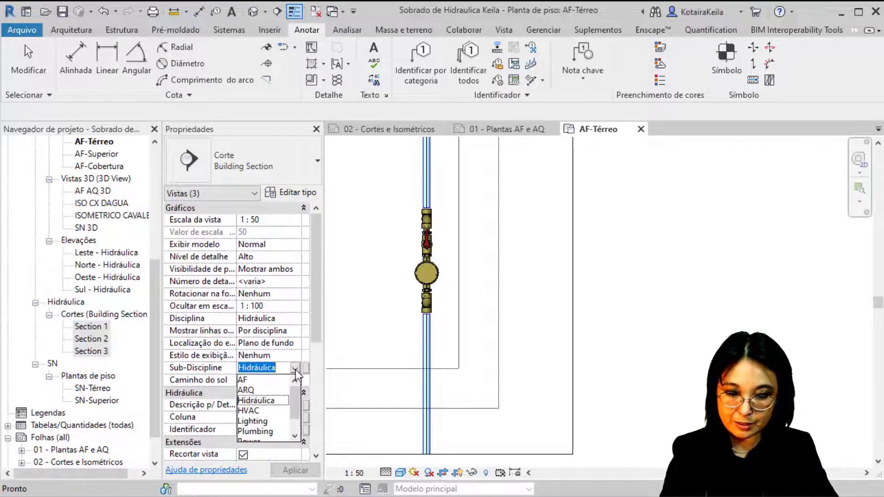
left_click(246, 382)
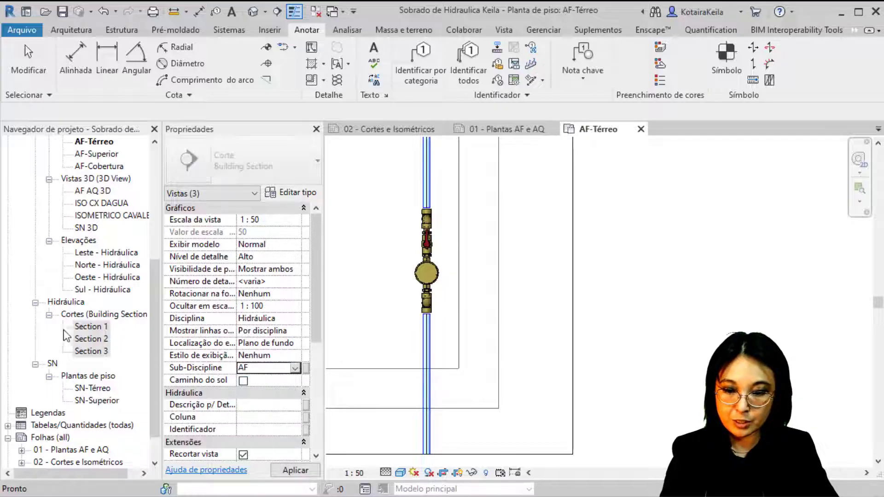
key("ctrl")
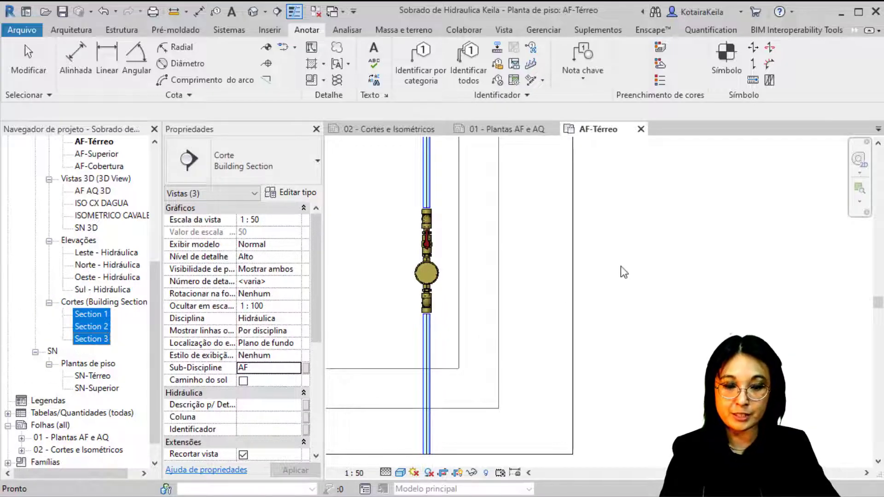
left_click(650, 259)
scroll(571, 213, "down", 3)
Start Tag All and include pipe fittings in the automatic tagging.
scroll(570, 209, "down", 2)
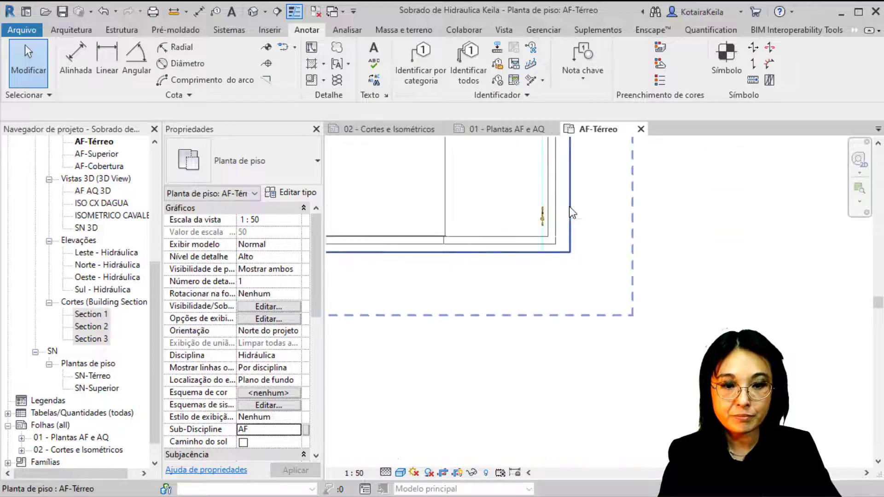
scroll(569, 206, "down", 2)
scroll(504, 362, "down", 1)
scroll(499, 193, "up", 1)
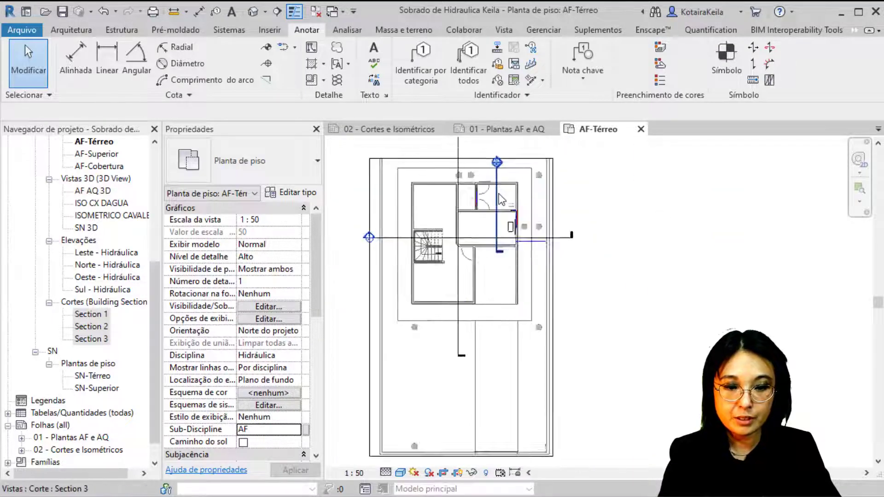
scroll(543, 219, "up", 3)
scroll(543, 219, "up", 2)
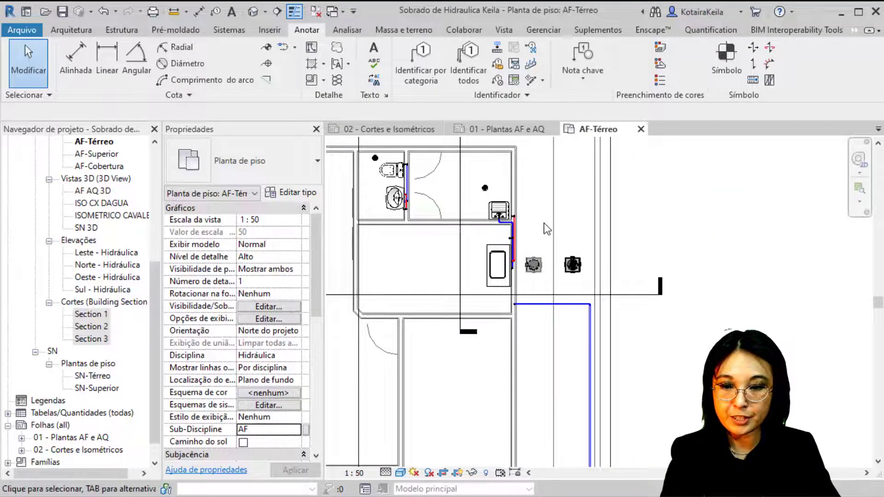
scroll(538, 243, "up", 3)
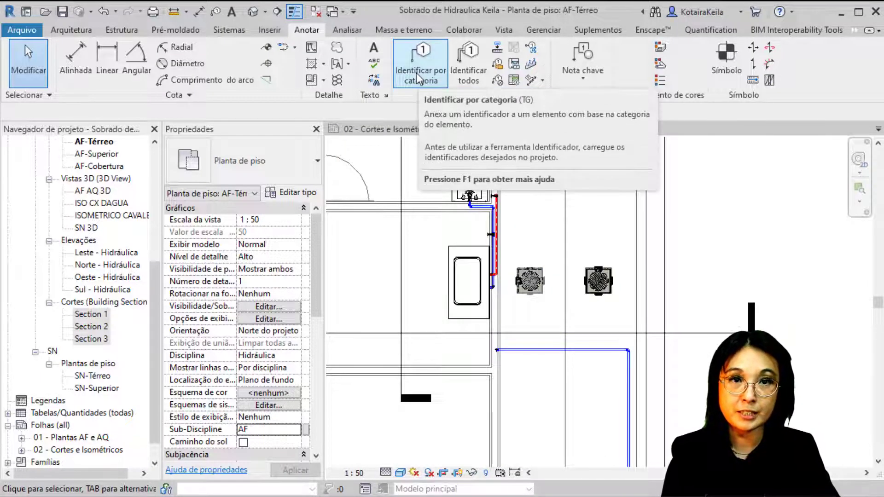
left_click(470, 88)
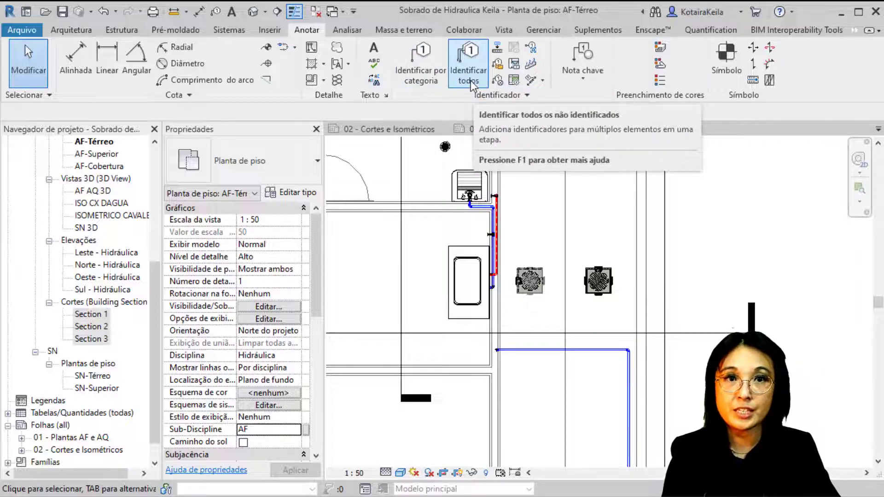
left_click(470, 81)
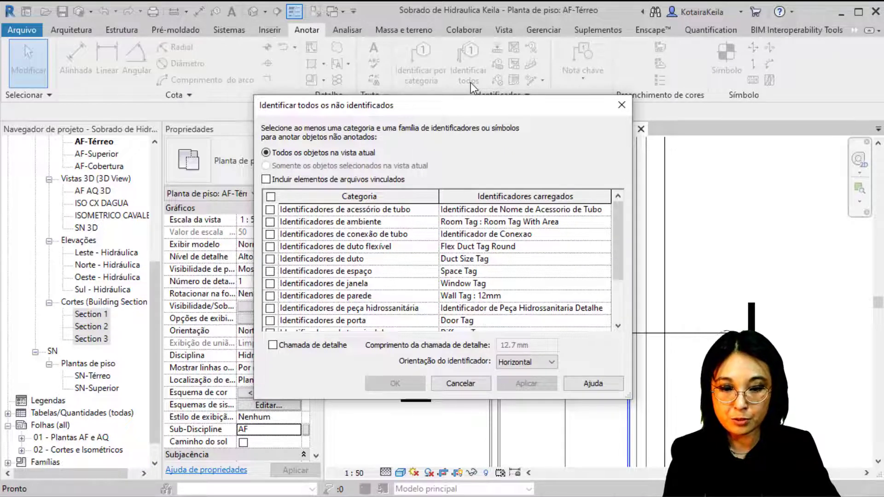
left_click(270, 233)
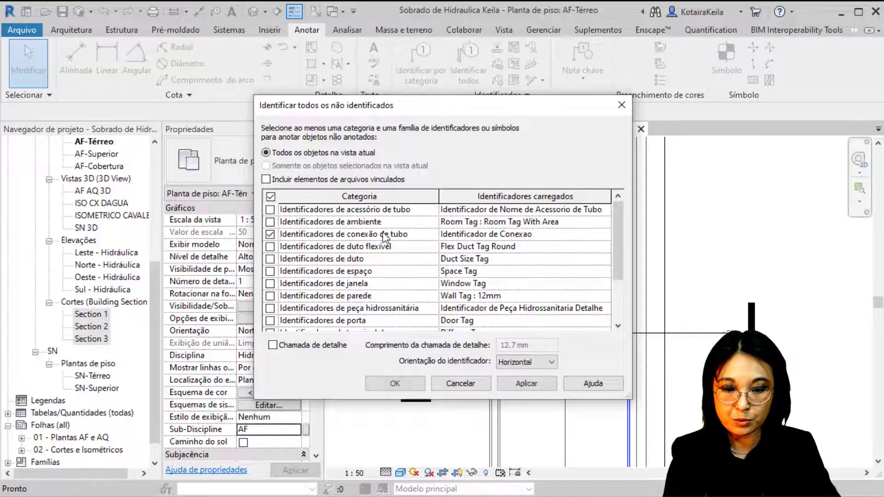
Keep Identificador de Conexao for fittings, add pipe accessories, and place all the tags.
left_click(534, 234)
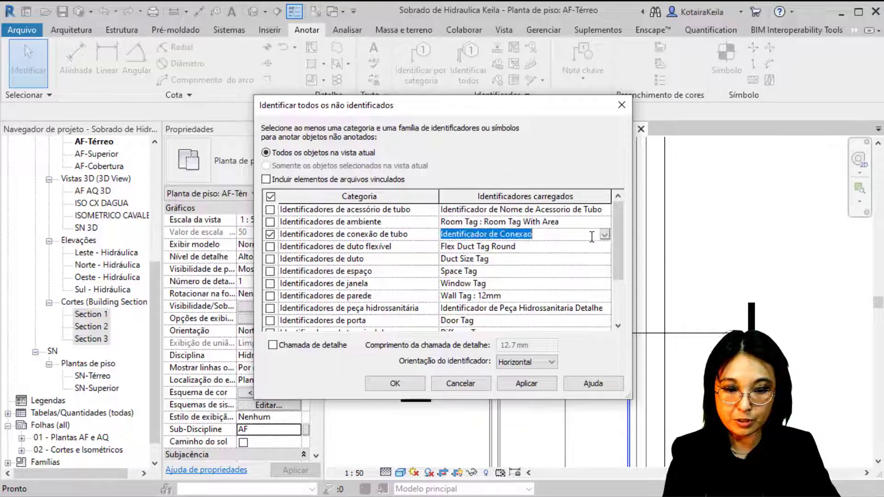
left_click(607, 236)
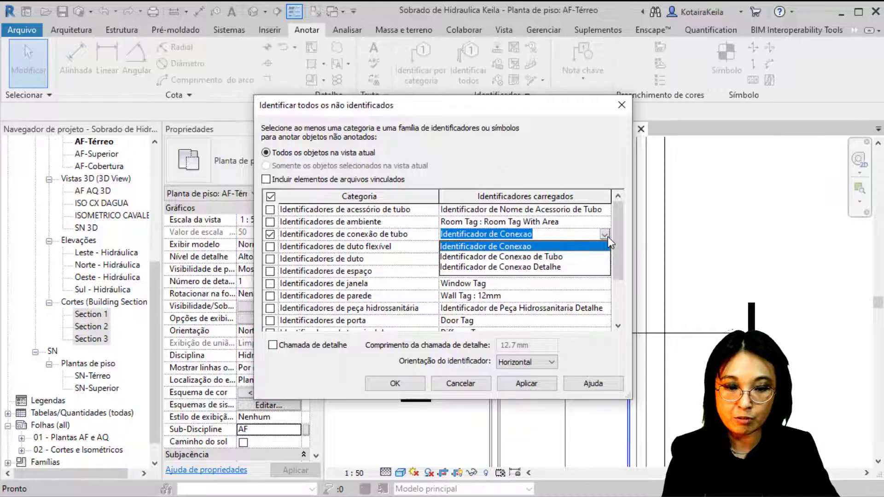
left_click(608, 237)
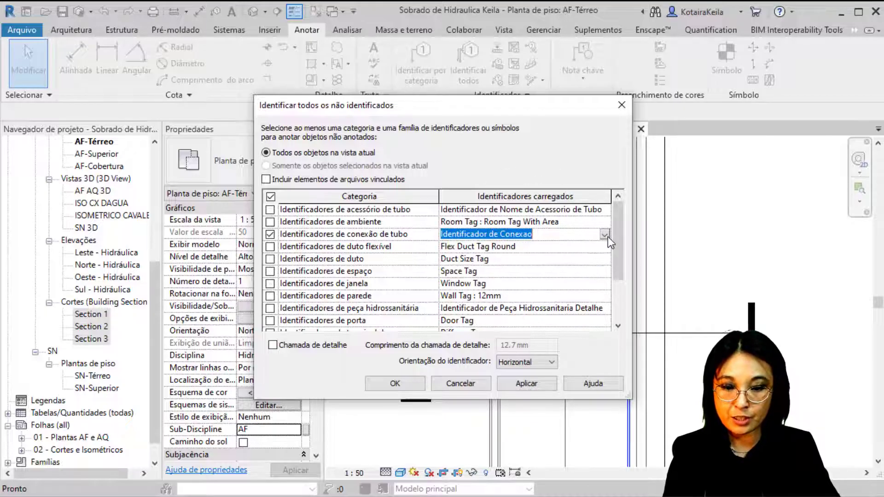
left_click(270, 211)
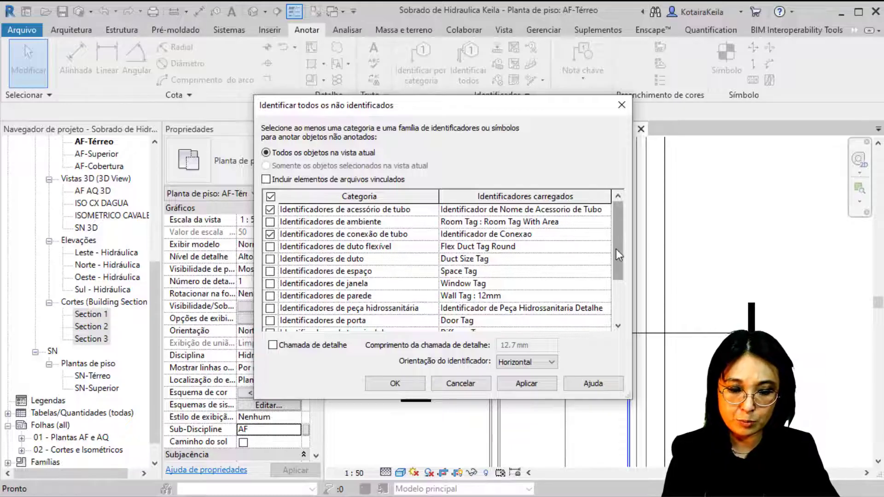
mouse_move(617, 250)
left_mouse_down()
mouse_move(614, 309)
mouse_move(585, 317)
left_mouse_up()
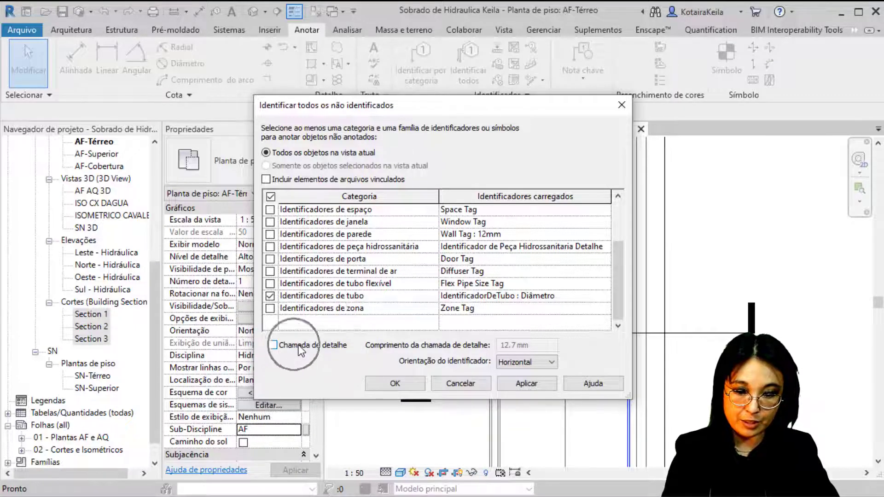
left_click(396, 384)
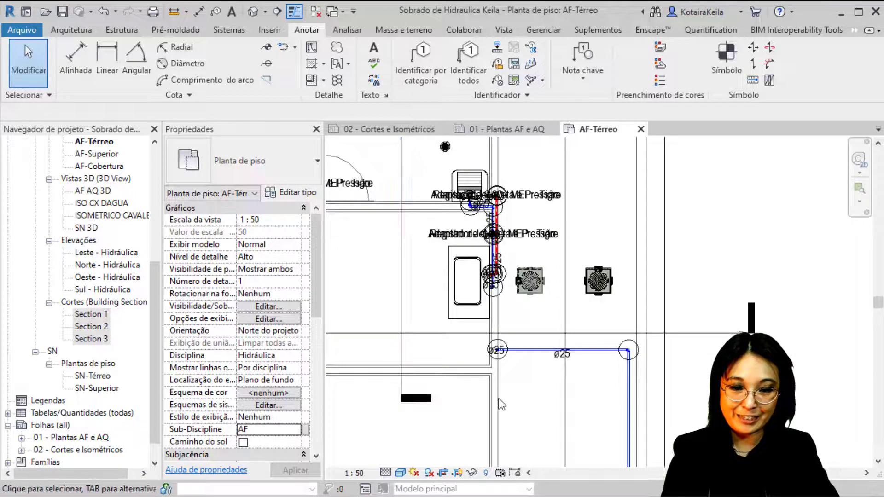
Move the Adaptador Jet 30 tag up clear of the pipes and give it a leader.
scroll(503, 409, "down", 3)
scroll(407, 224, "up", 2)
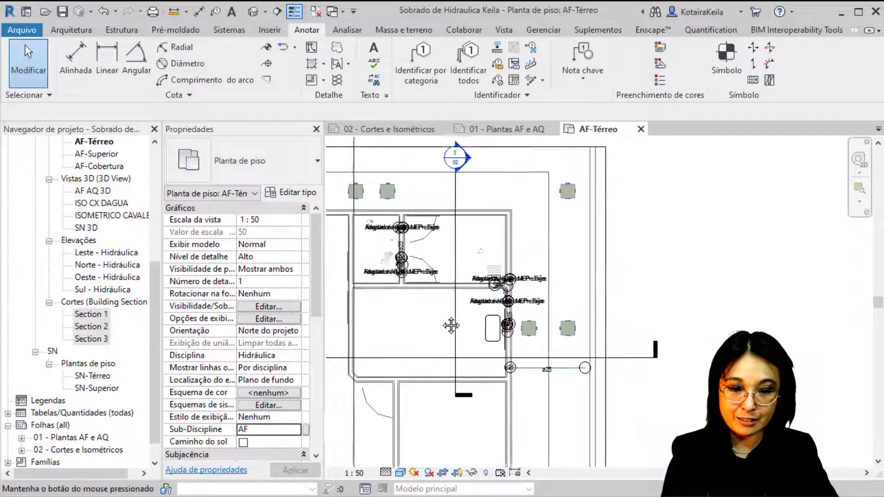
scroll(407, 224, "up", 2)
scroll(407, 224, "up", 2)
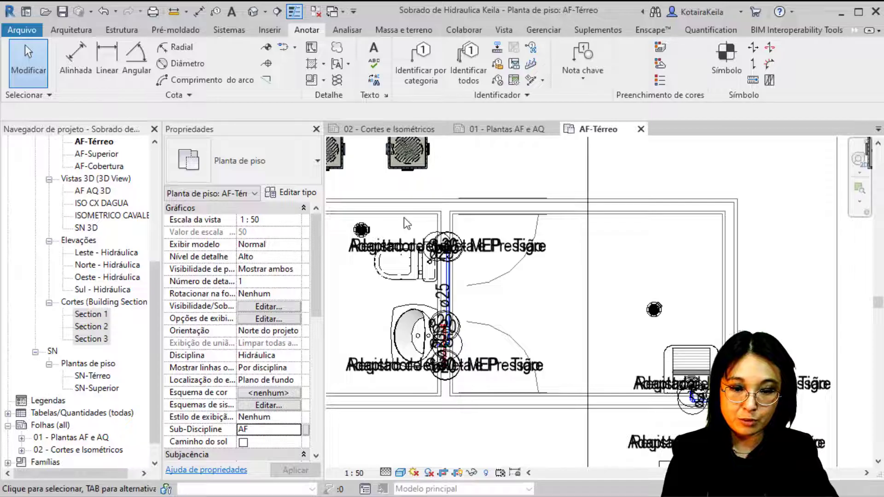
left_click(499, 251)
left_click_drag(517, 210, 580, 203)
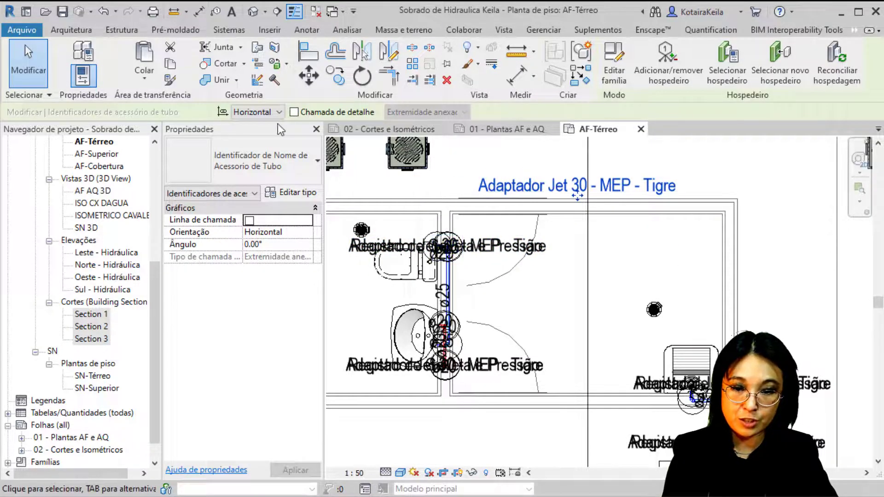
left_click(294, 112)
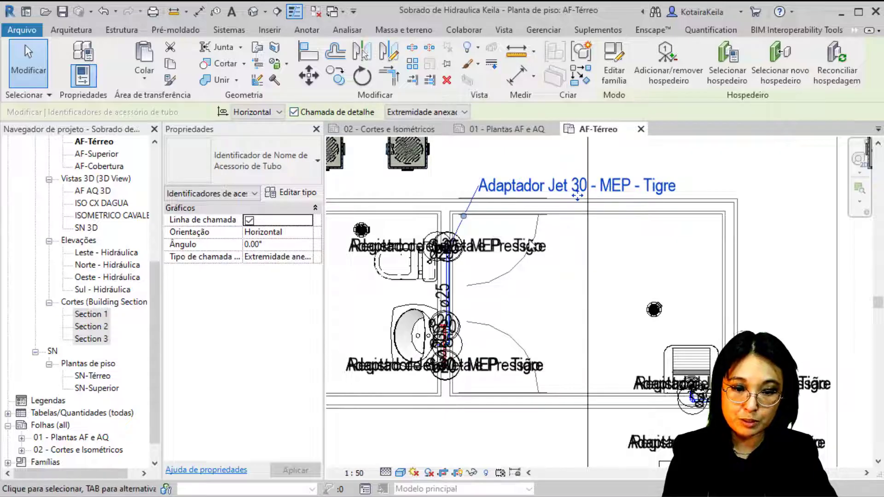
Move the Registro de Gaveta e Pressão tag into open space with a leader, then window-select the bathroom pipework.
left_click(522, 255)
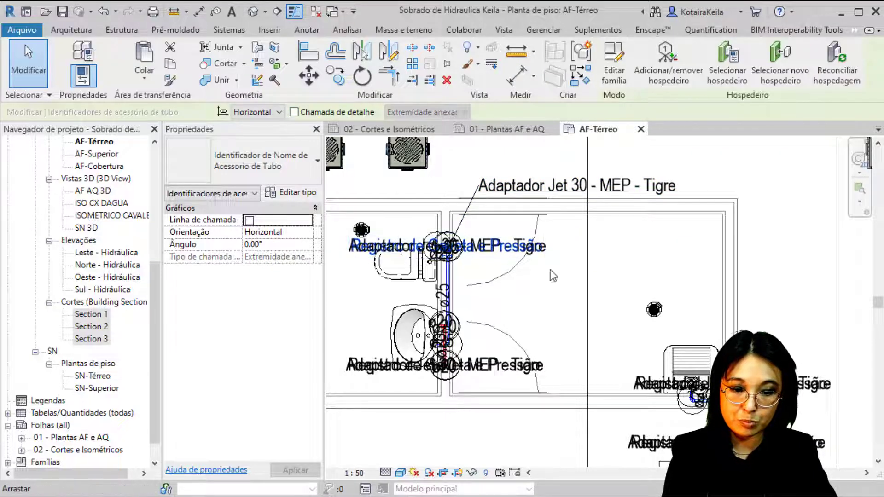
left_click_drag(553, 276, 618, 268)
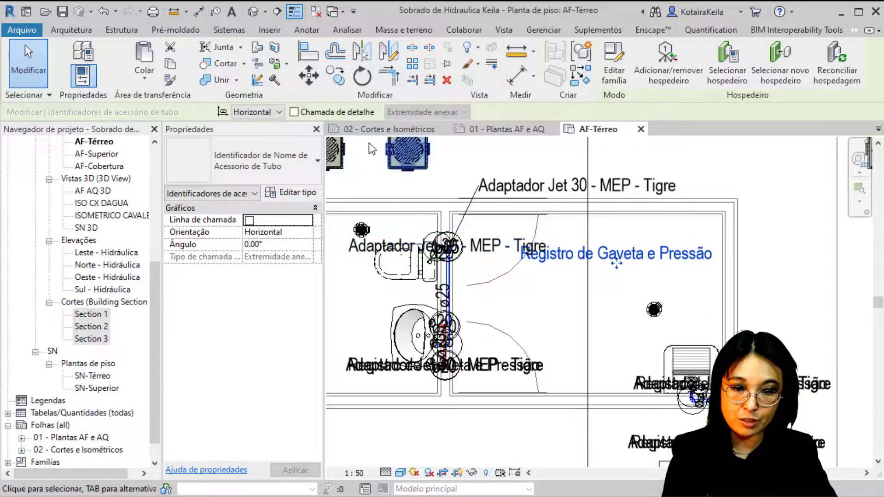
left_click(353, 115)
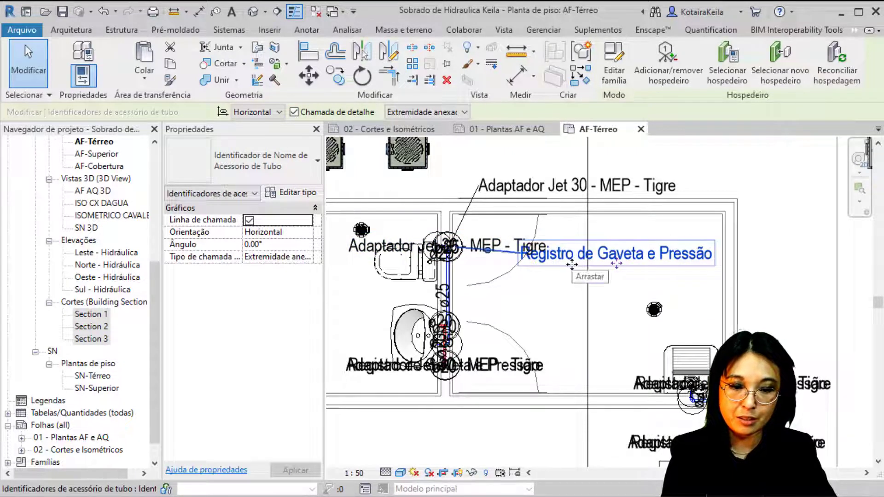
scroll(453, 272, "up", 5)
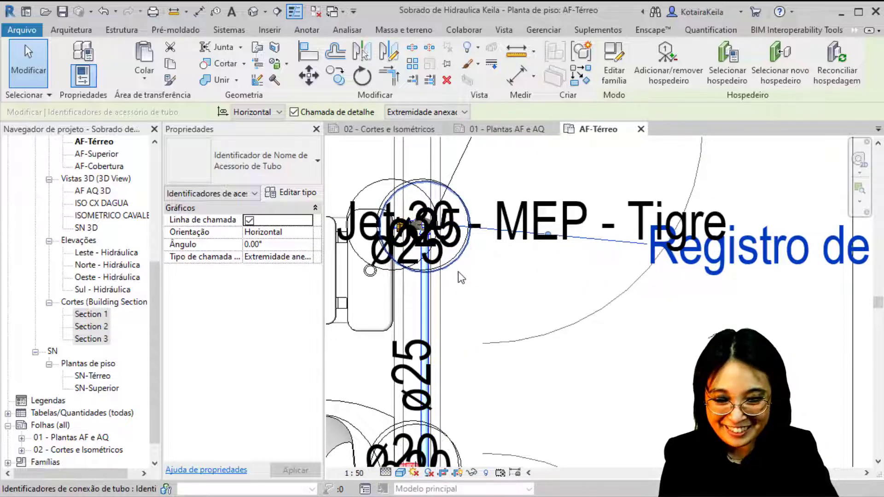
scroll(460, 274, "down", 2)
scroll(460, 272, "down", 2)
scroll(460, 274, "down", 3)
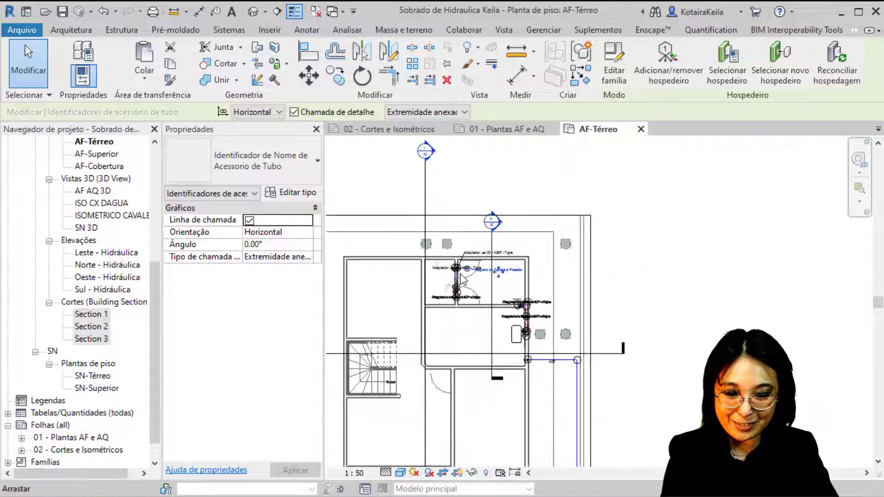
scroll(498, 340, "up", 2)
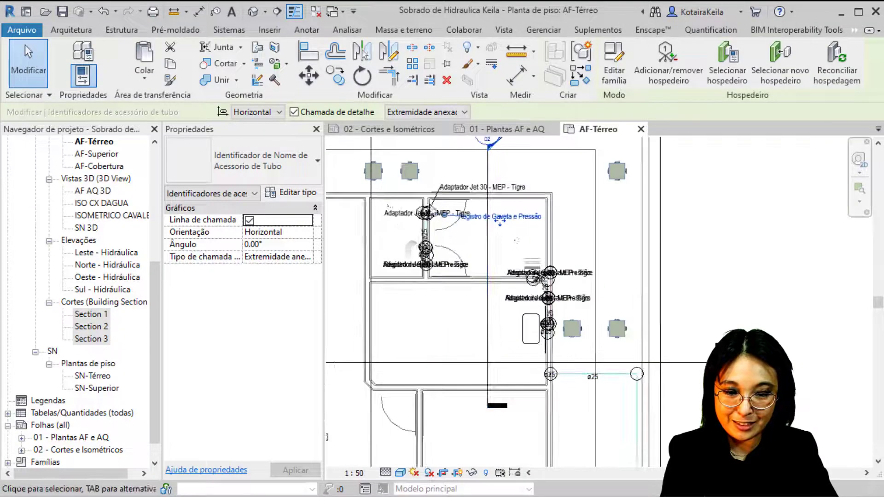
scroll(417, 251, "down", 1)
left_click(351, 139)
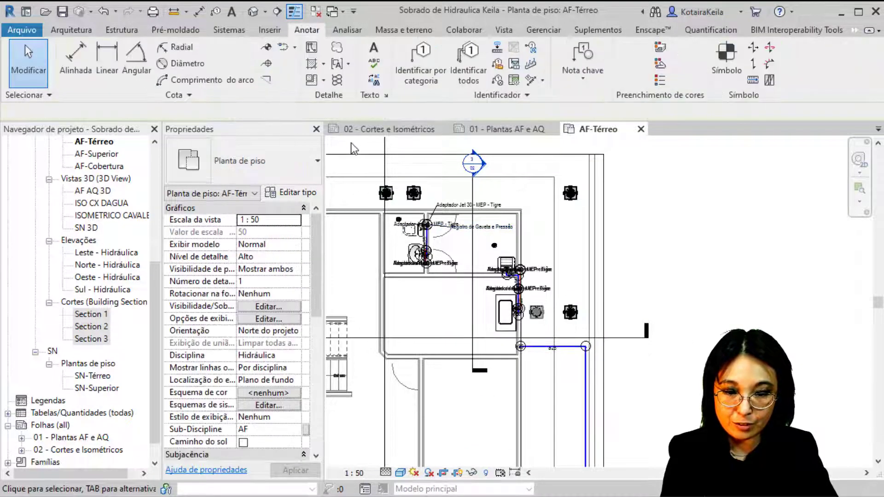
left_click_drag(551, 311, 577, 347)
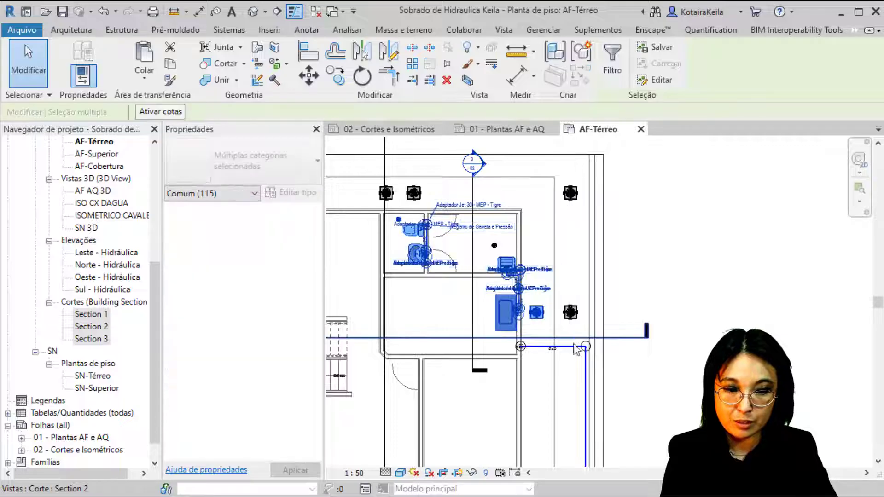
Filter the selection down to the three tag categories, keeping 58 tags.
left_click(612, 64)
left_click(548, 190)
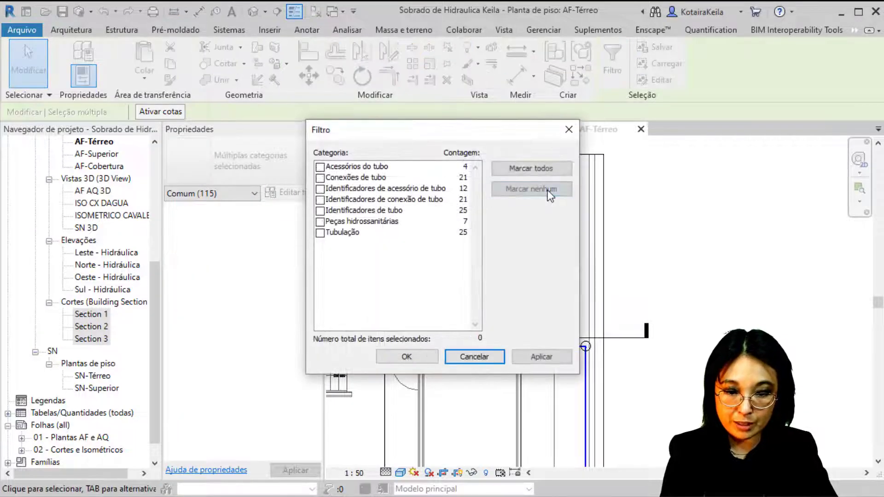
left_click(321, 189)
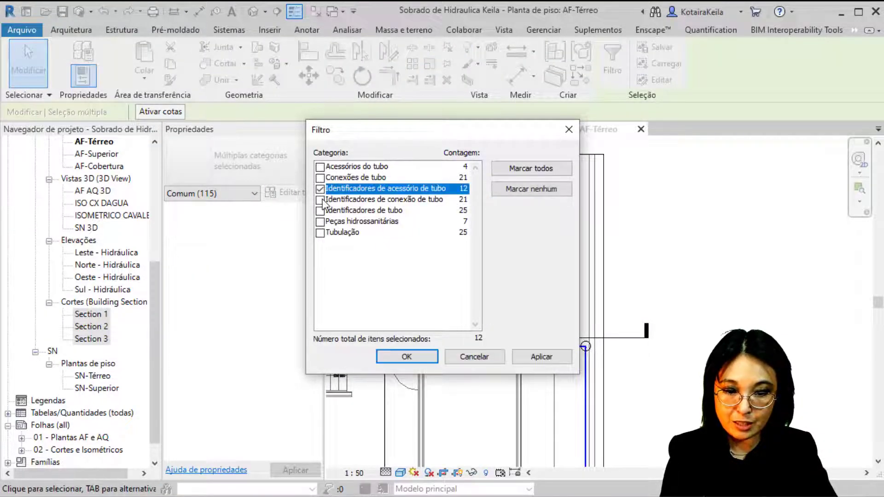
left_click(320, 211)
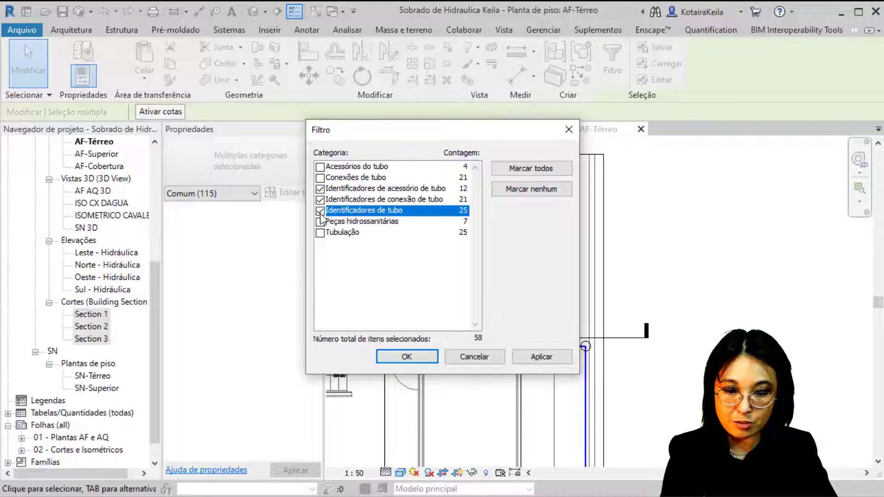
left_click(415, 356)
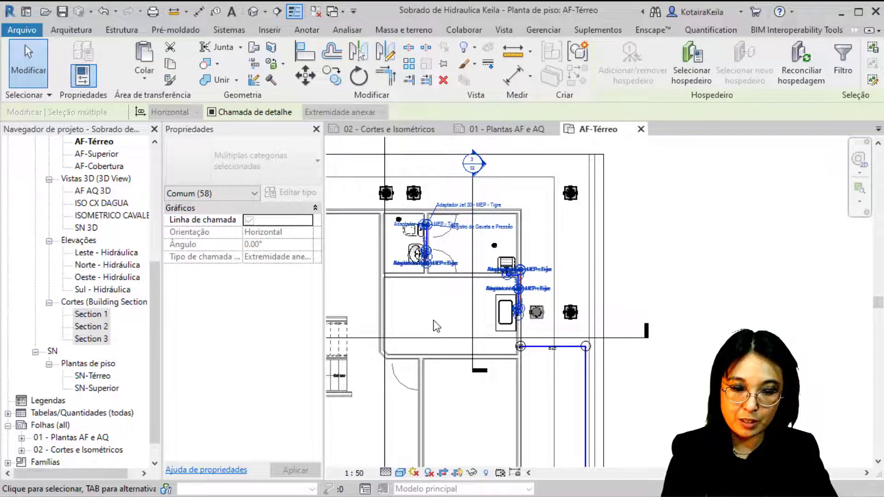
Exclude pipe-accessory tags, leaving 46 pipe and pipe-fitting tags selected.
left_click(831, 76)
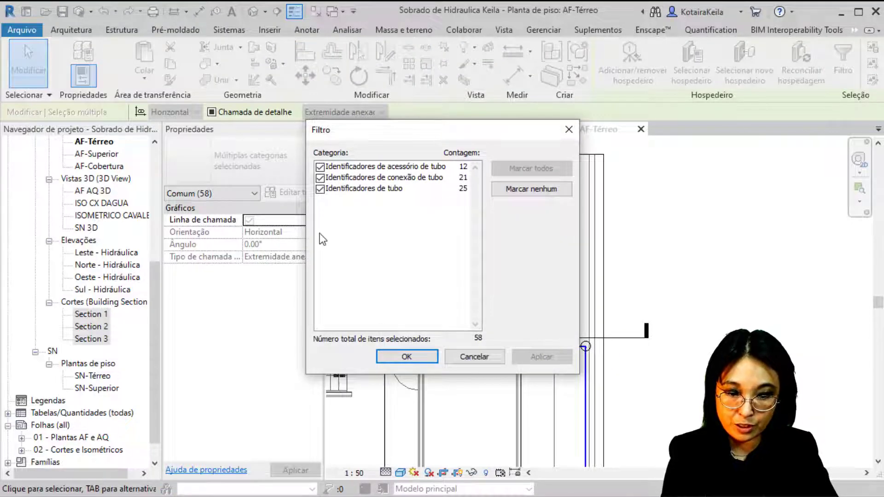
left_click(320, 167)
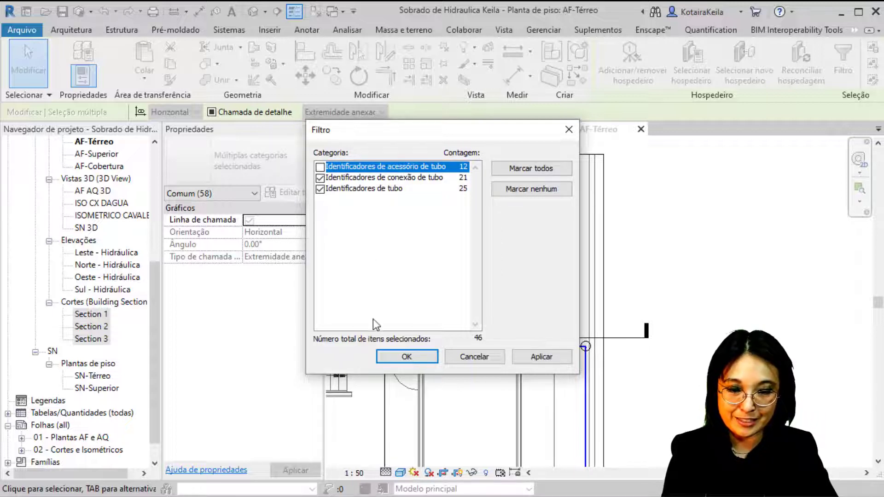
left_click(422, 357)
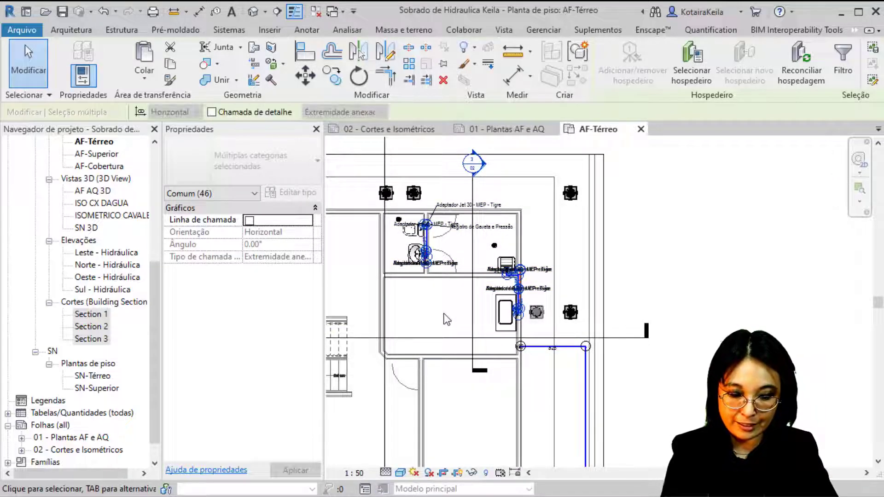
Pull the stacked Adaptador Jet 30 tag out to the right with a leader.
key("Escape")
scroll(422, 258, "up", 5)
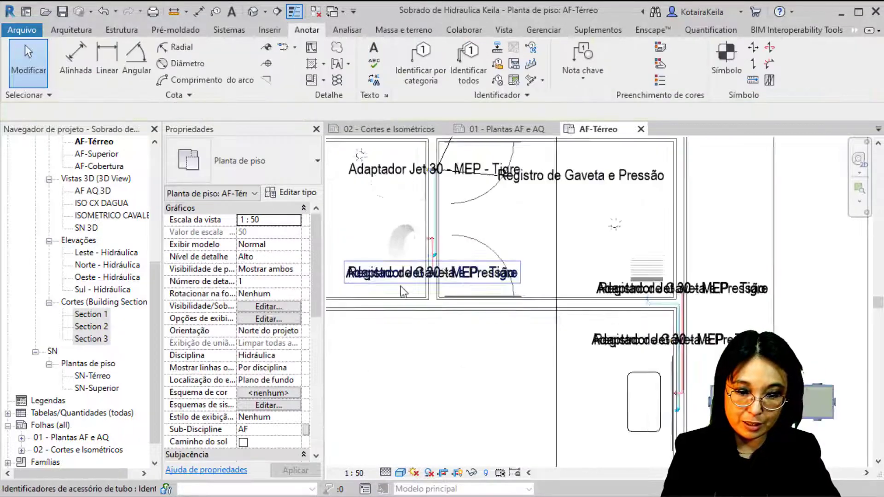
left_click(492, 272)
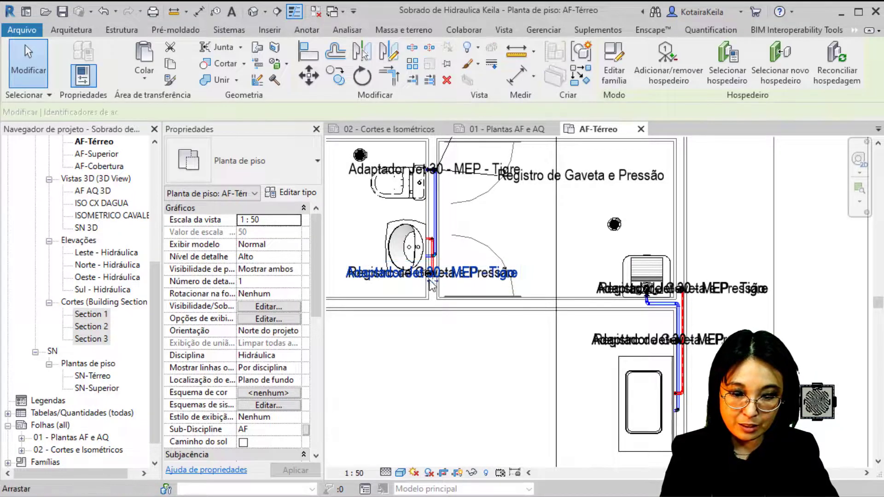
left_click_drag(530, 253, 559, 253)
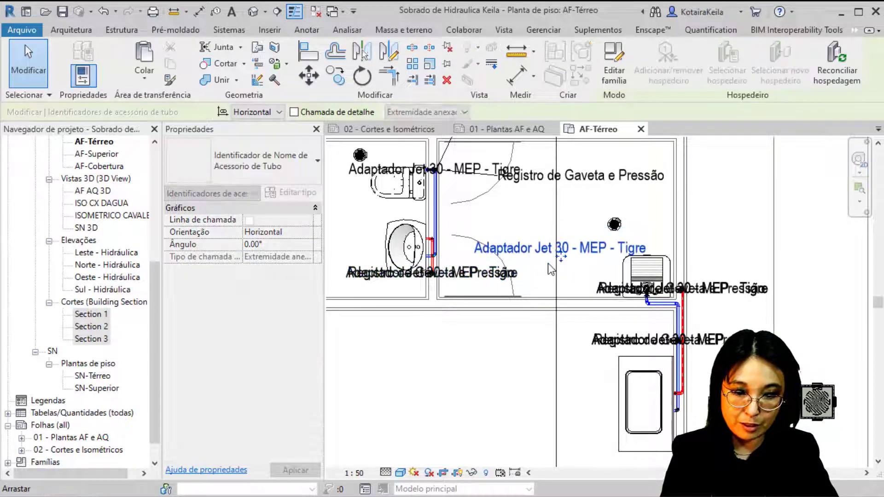
left_click(294, 112)
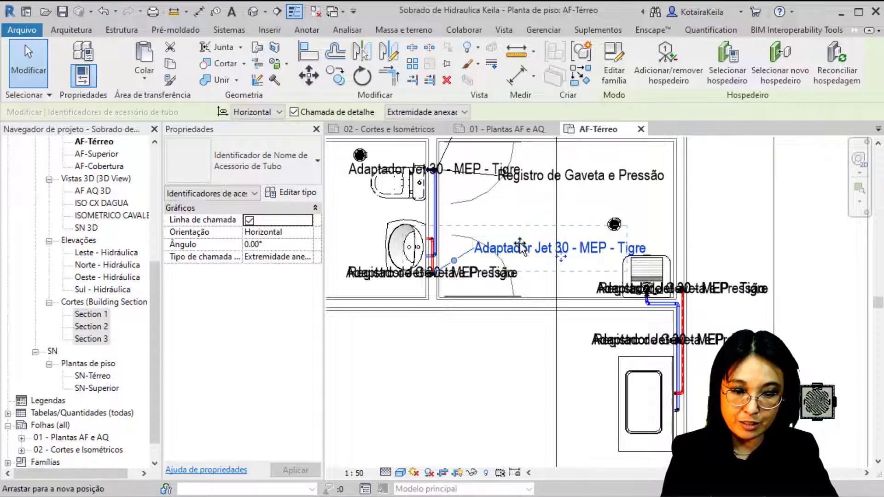
mouse_move(525, 248)
left_mouse_down()
mouse_move(537, 249)
mouse_move(524, 240)
left_mouse_up()
left_click(213, 155)
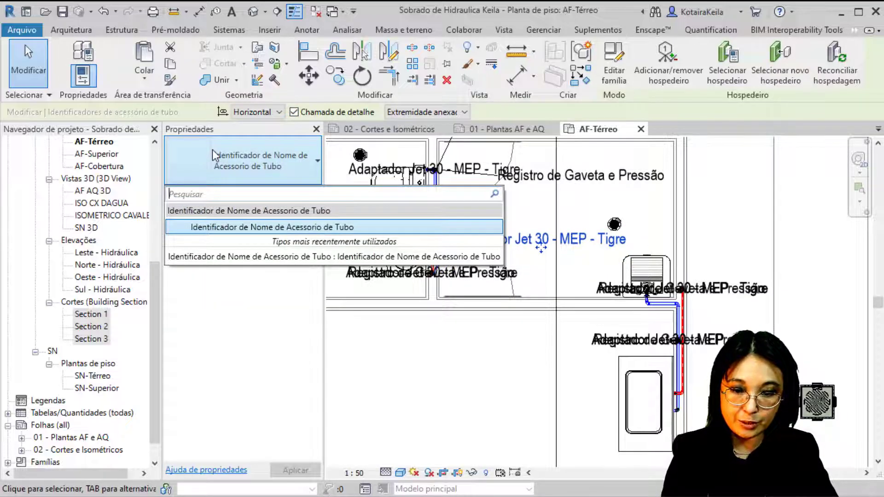
left_click(551, 248)
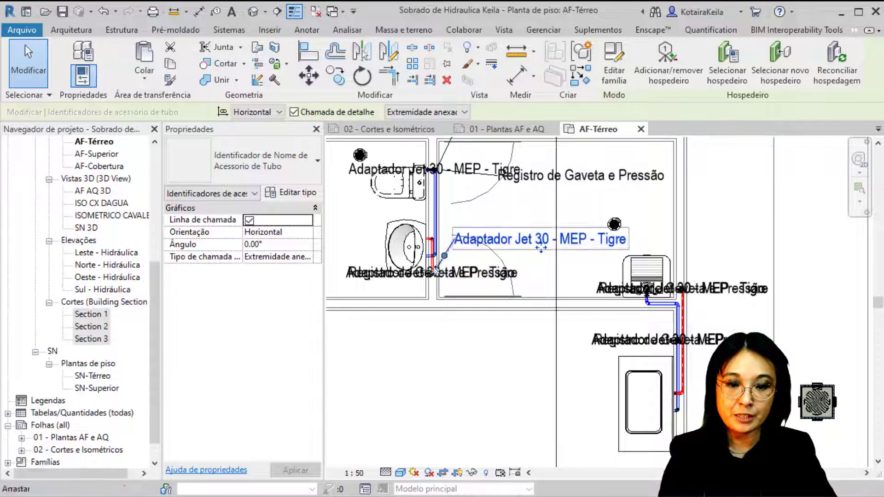
Move the overlapping Registro tag by the sink down, clear of the stack.
left_click(494, 288)
middle_click_drag(495, 287, 541, 267)
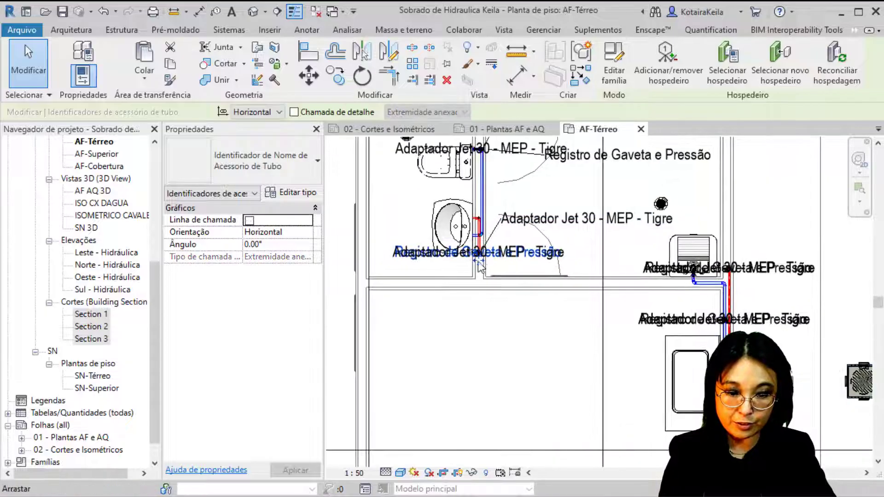
left_click_drag(447, 325, 439, 328)
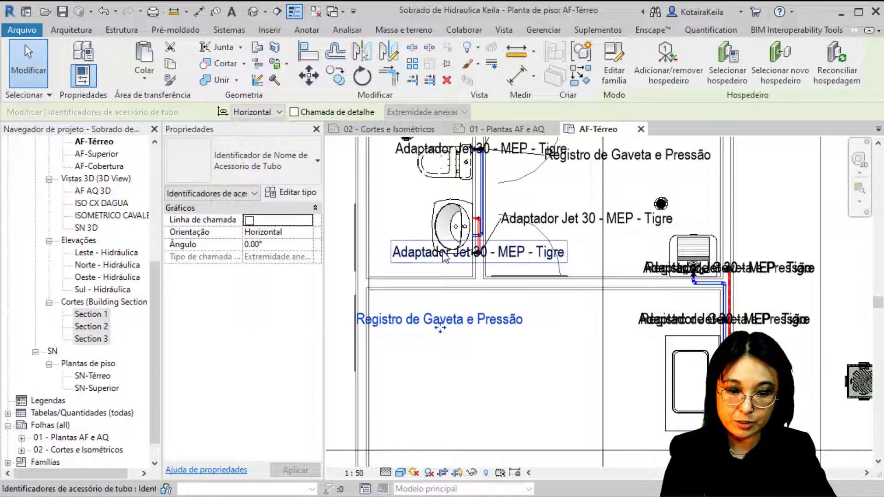
left_click(436, 254)
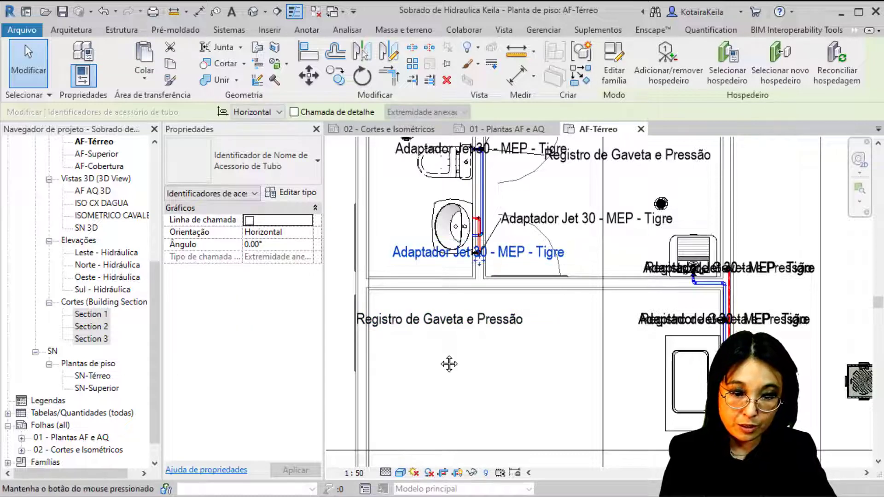
middle_click_drag(449, 359, 457, 408)
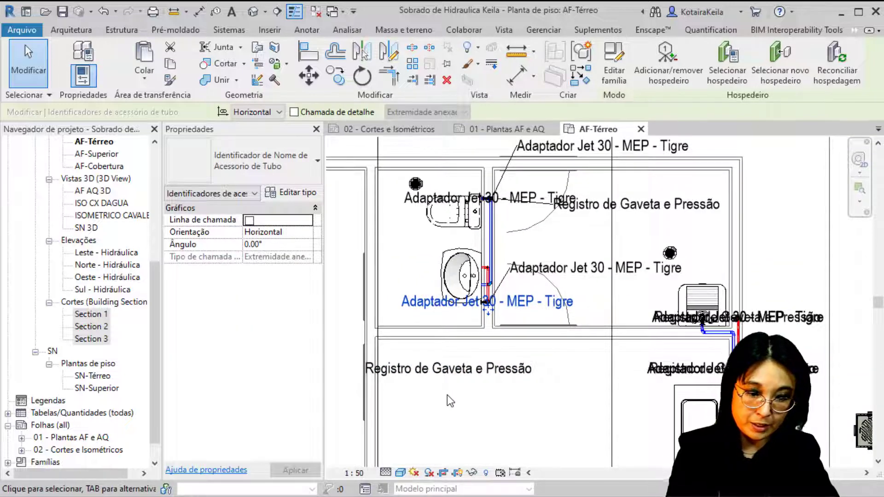
left_click(450, 401)
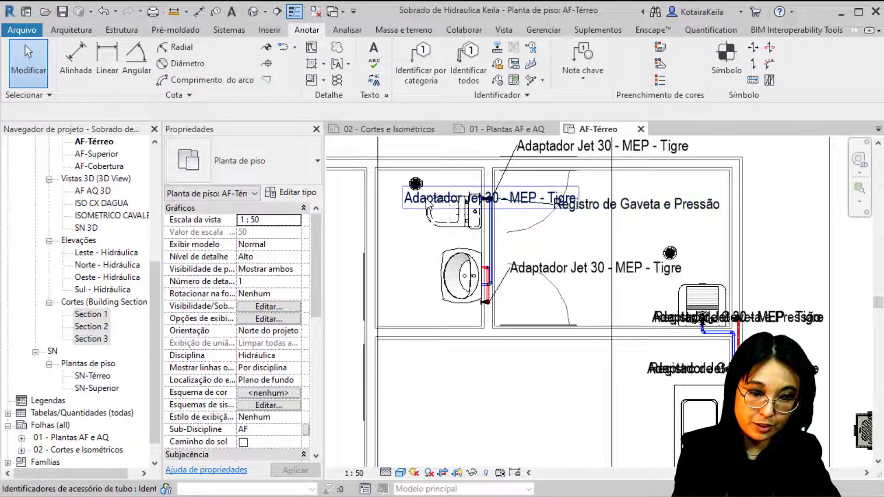
Delete the stray Adaptador Jet 30 tag and the Registro tag at the toilet.
left_click(474, 249)
key("Delete")
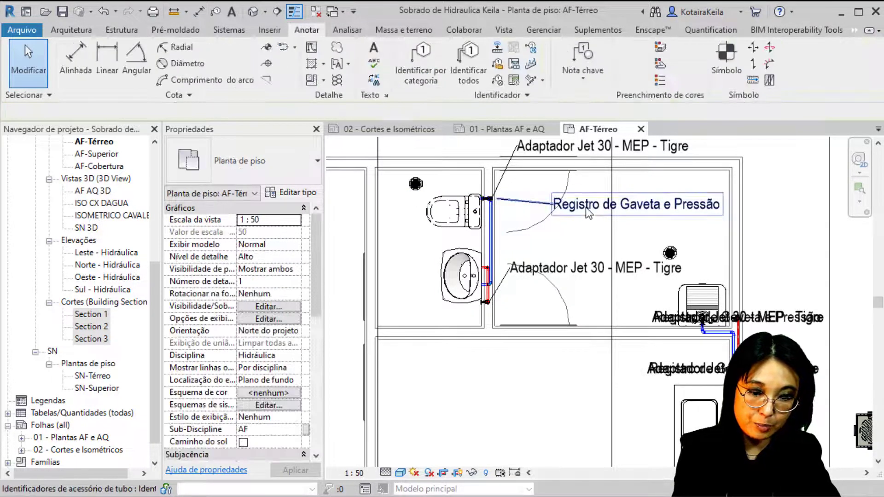
left_click(588, 213)
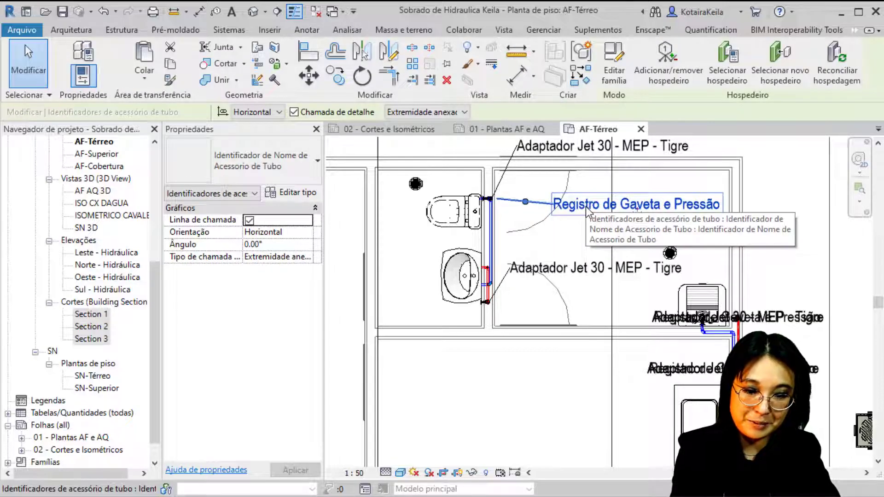
key("Delete")
Zoom in on the toilet's valve fittings, then pan to the tagged pipes in the next room.
scroll(487, 286, "up", 5)
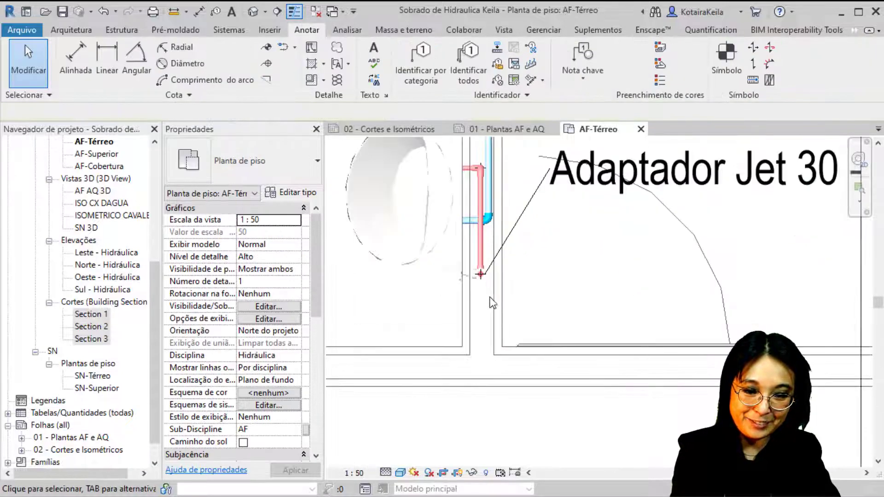
scroll(461, 262, "down", 5)
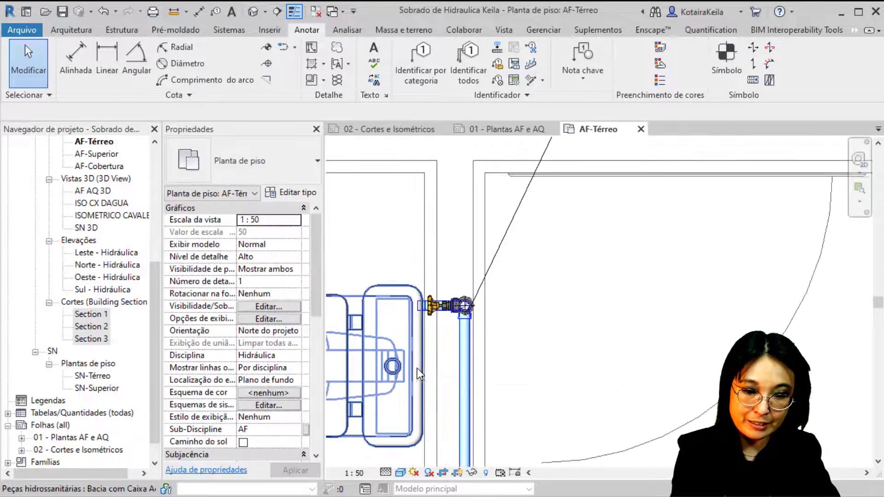
scroll(423, 317, "down", 2)
middle_click_drag(422, 318, 402, 196)
middle_click_drag(617, 414, 401, 283)
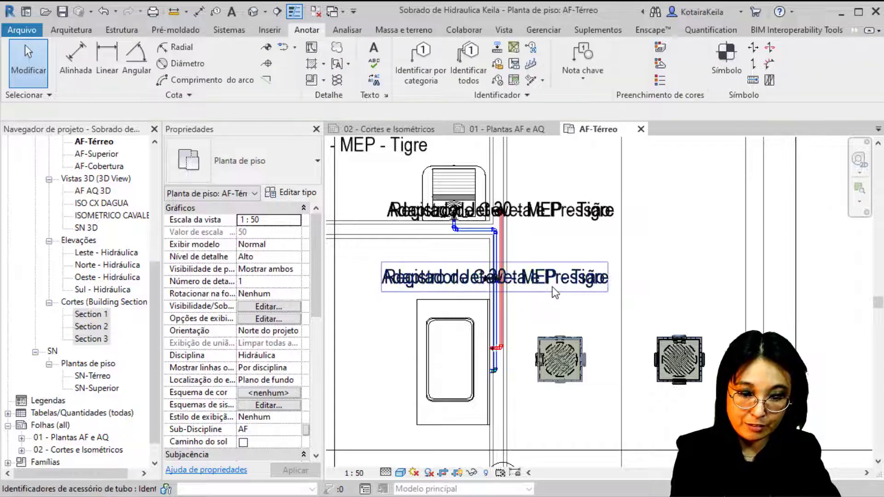
Separate the stacked tags on the right-hand pipes and delete the redundant Adaptador tags.
left_click(563, 219)
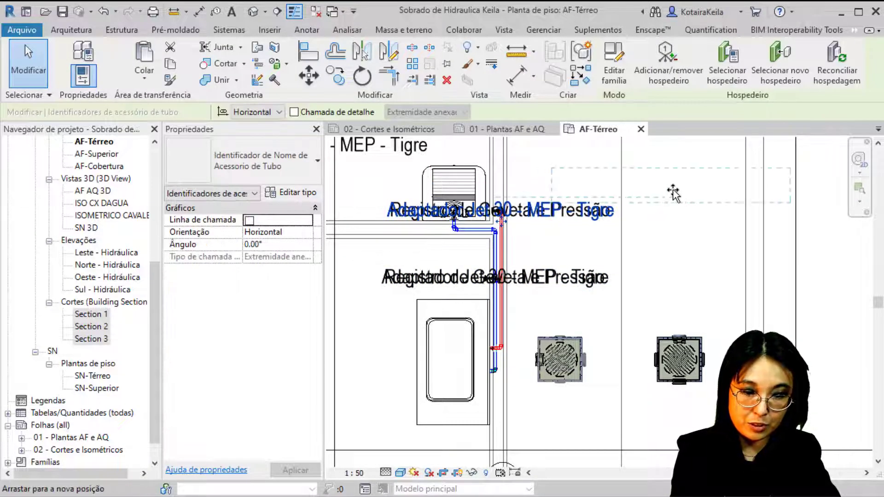
left_click_drag(658, 199, 671, 198)
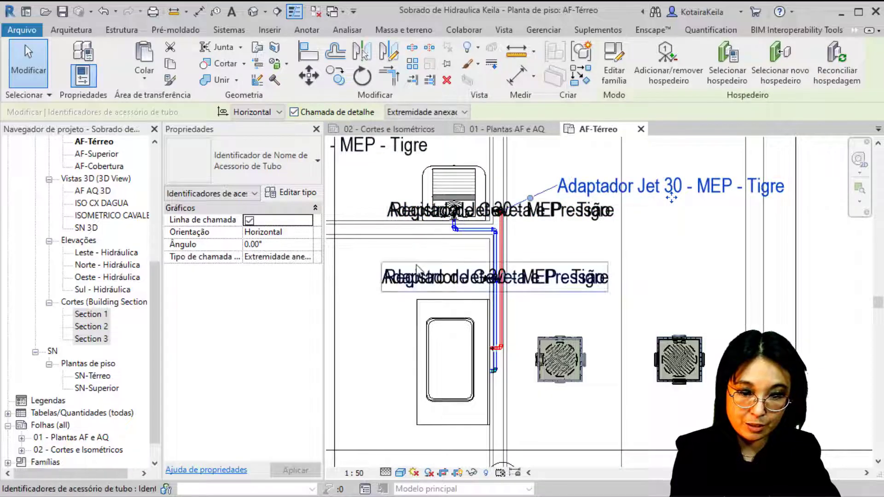
middle_click_drag(489, 296, 442, 275)
left_click_drag(442, 275, 639, 251)
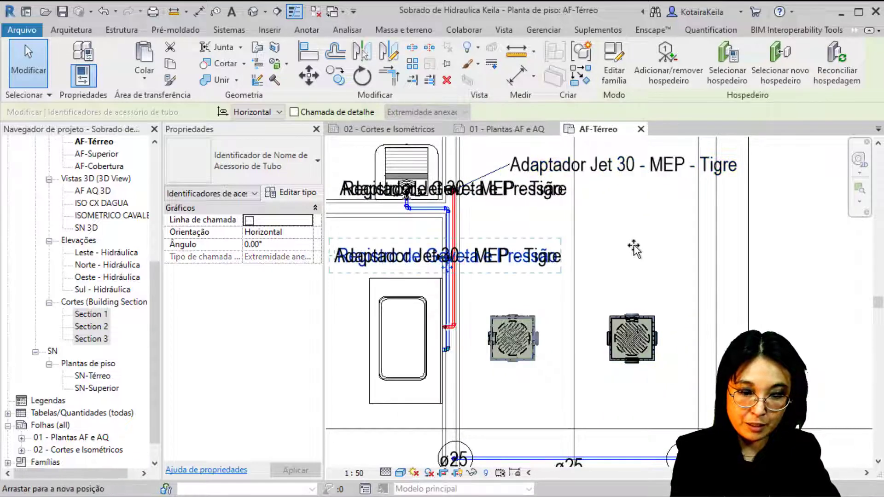
left_click(544, 263)
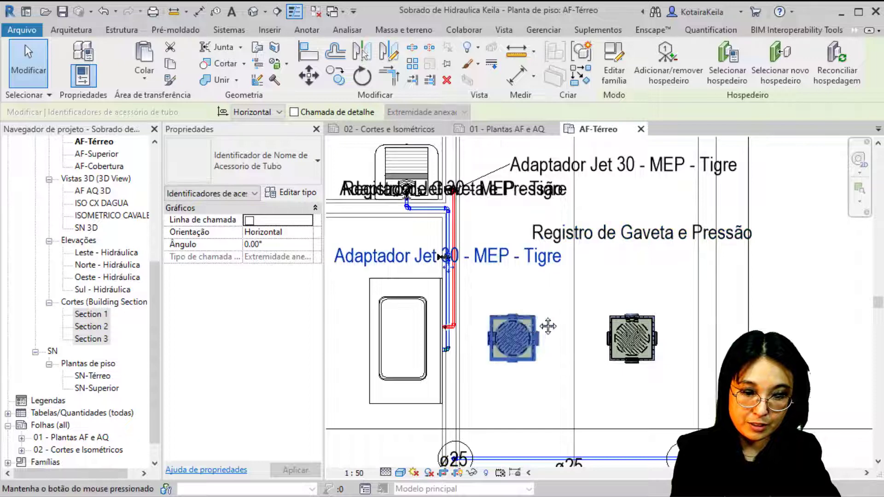
middle_click_drag(525, 348, 566, 352)
key("ctrl+z")
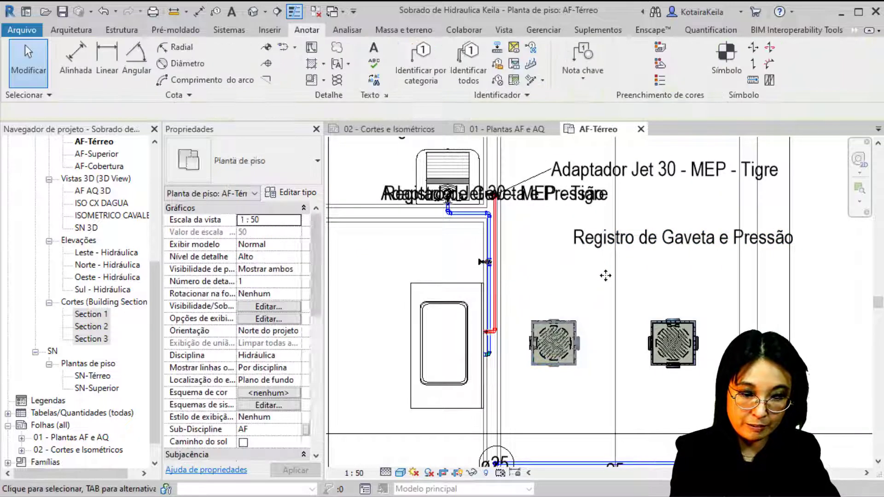
left_click_drag(435, 194, 403, 276)
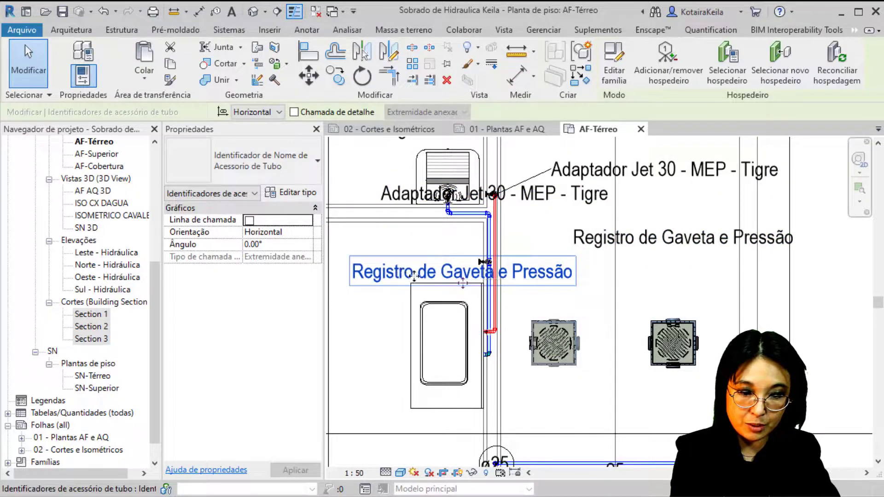
left_click_drag(479, 285, 678, 226)
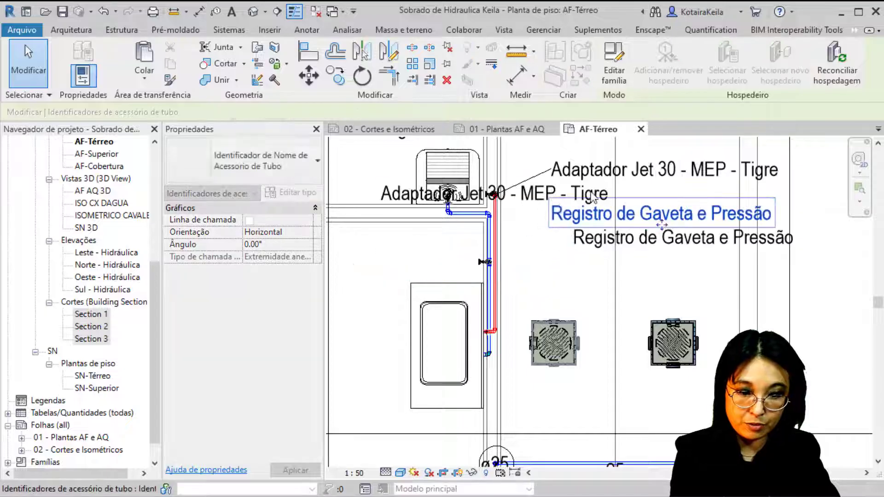
key("Delete")
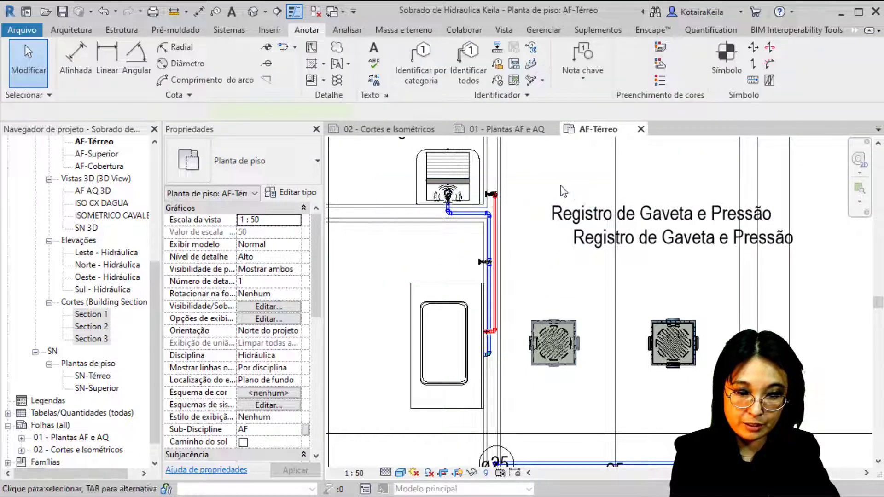
Give both Registro de Gaveta e Pressão tags leaders and position them apart.
left_click(599, 242)
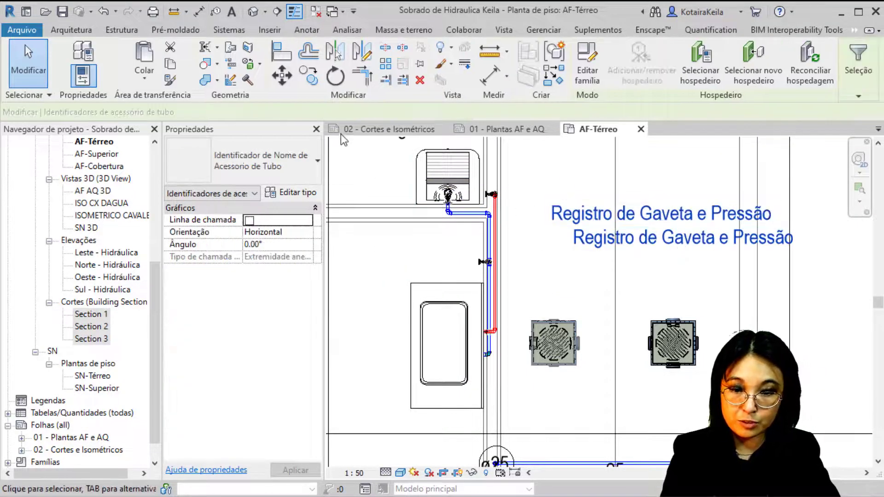
left_click(294, 112)
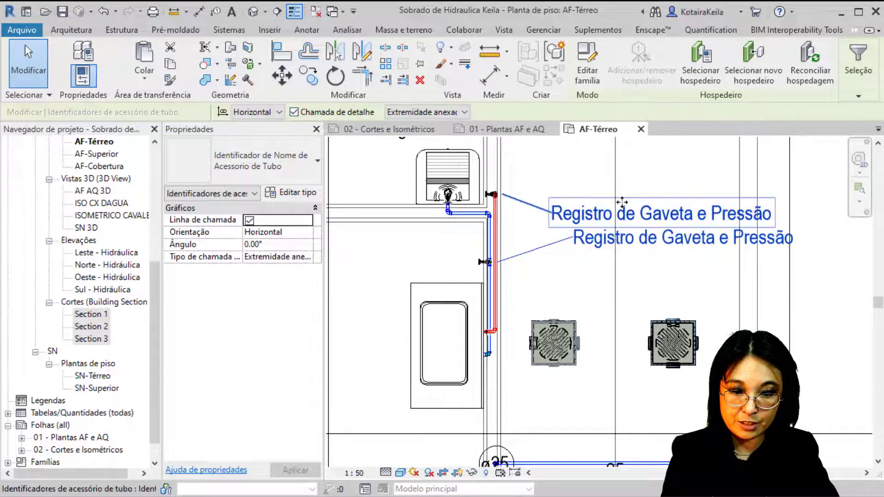
left_click(585, 189)
left_click(603, 189)
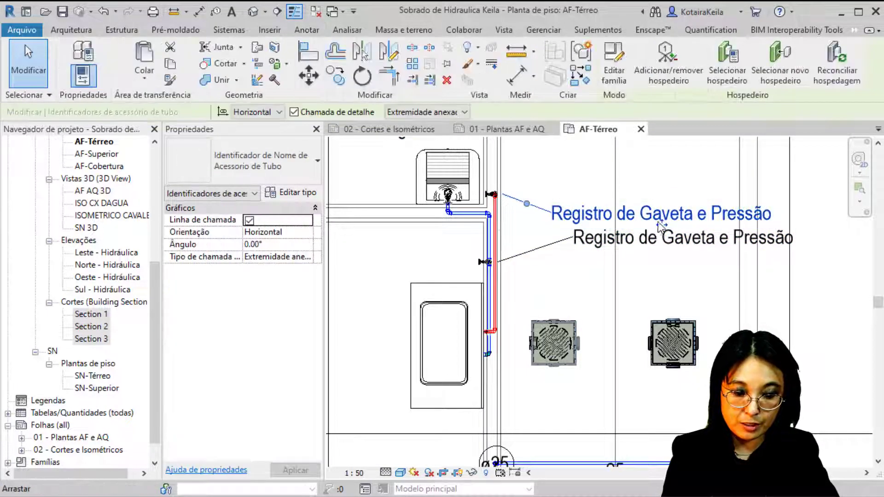
left_click_drag(609, 177, 612, 174)
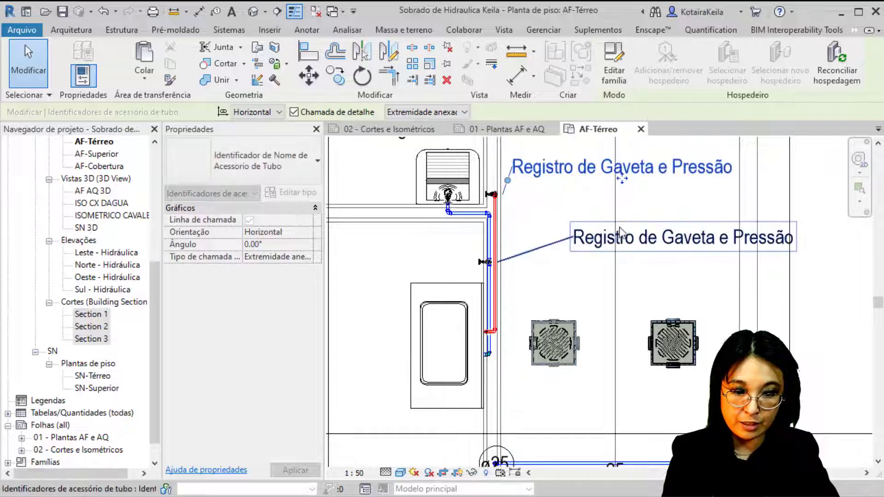
left_click(700, 249)
left_click_drag(684, 249, 626, 257)
scroll(599, 287, "down", 1)
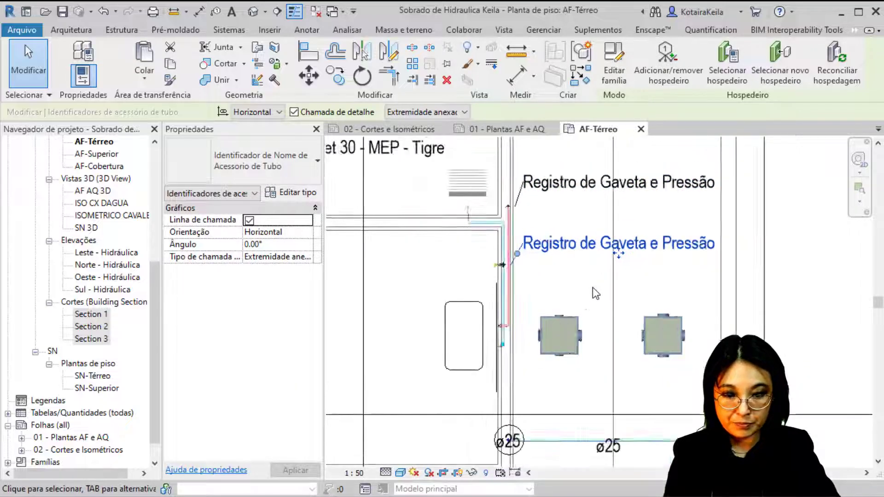
scroll(553, 272, "down", 3)
middle_click_drag(521, 257, 573, 316)
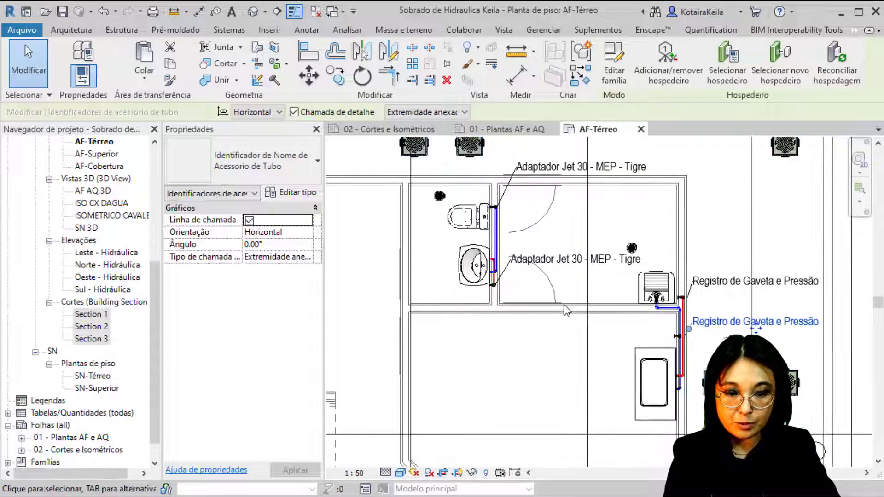
scroll(438, 165, "up", 2)
scroll(437, 164, "up", 2)
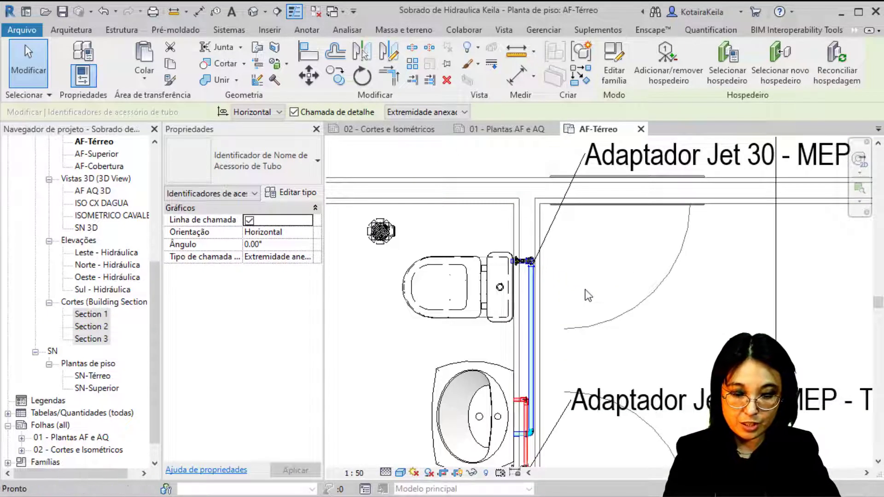
Place a leaderless ø25 diameter tag to the right of the pipe at the toilet valve.
key("t")
key("g")
scroll(506, 276, "up", 3)
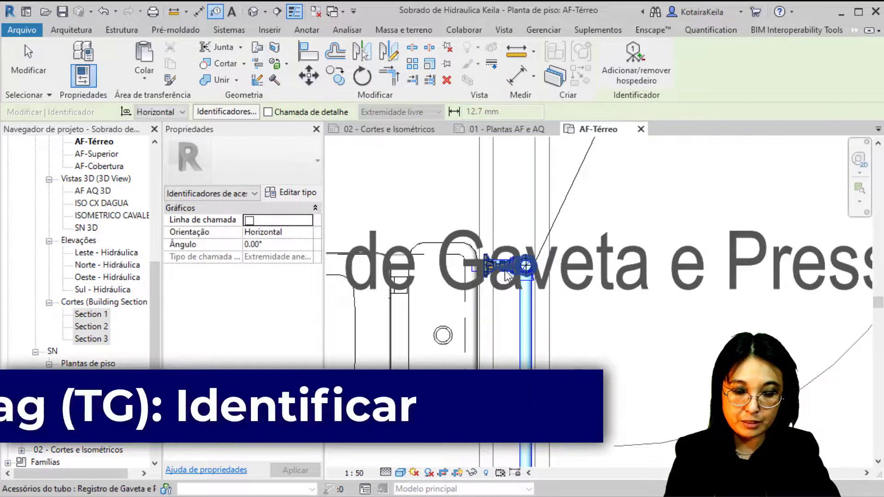
scroll(507, 276, "up", 2)
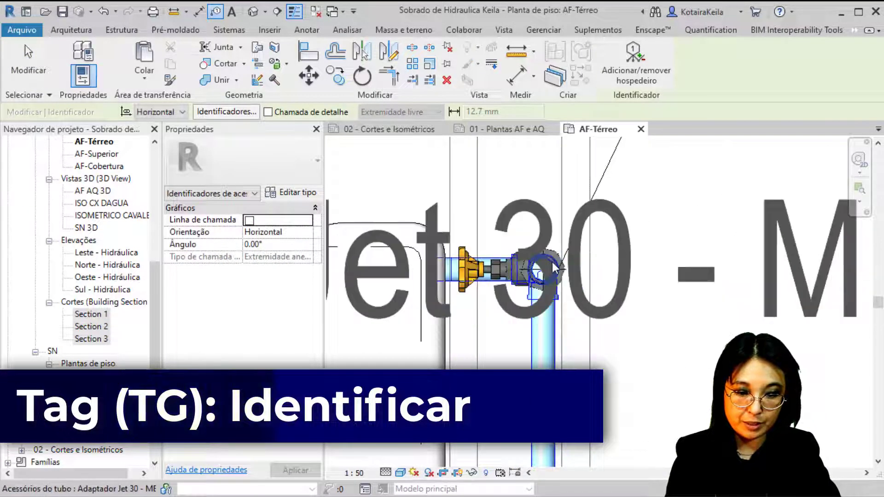
scroll(552, 271, "down", 2)
key("Tab")
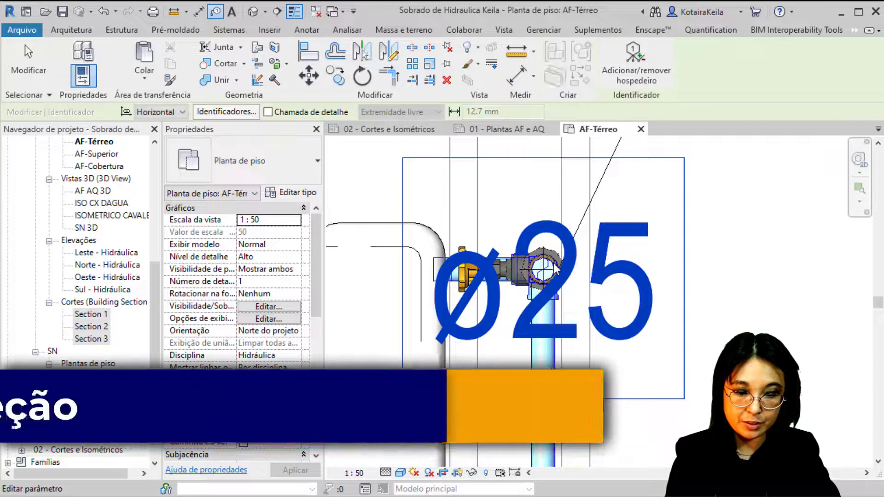
middle_click_drag(554, 276, 479, 250)
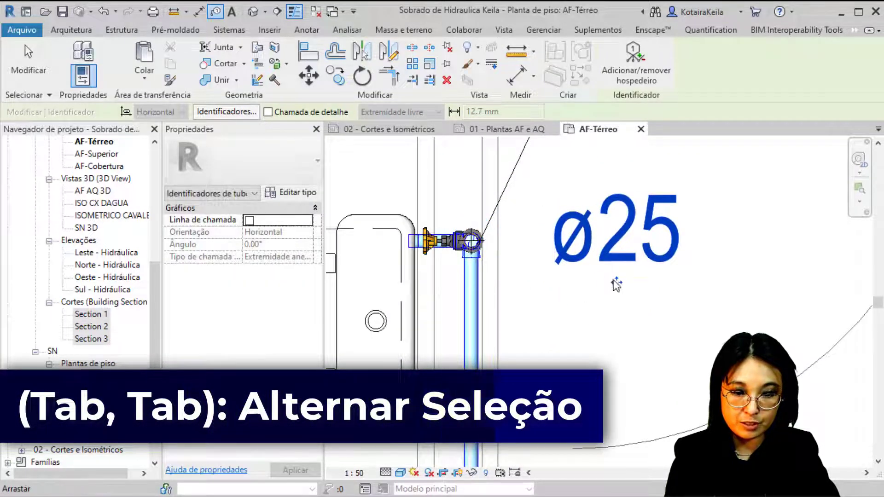
left_click(618, 282)
key("Escape")
scroll(414, 207, "down", 2)
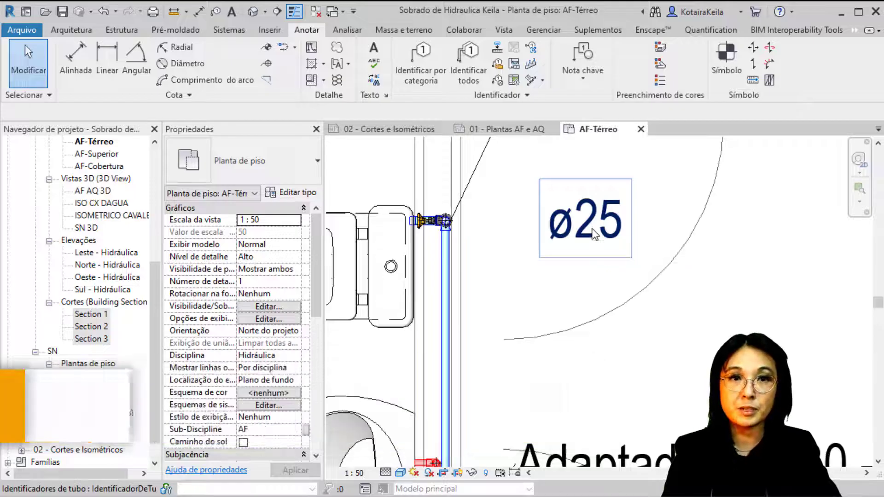
Give the ø25 tag a leader and change its type to Identificador de Coluna.
left_click(591, 249)
left_click(240, 111)
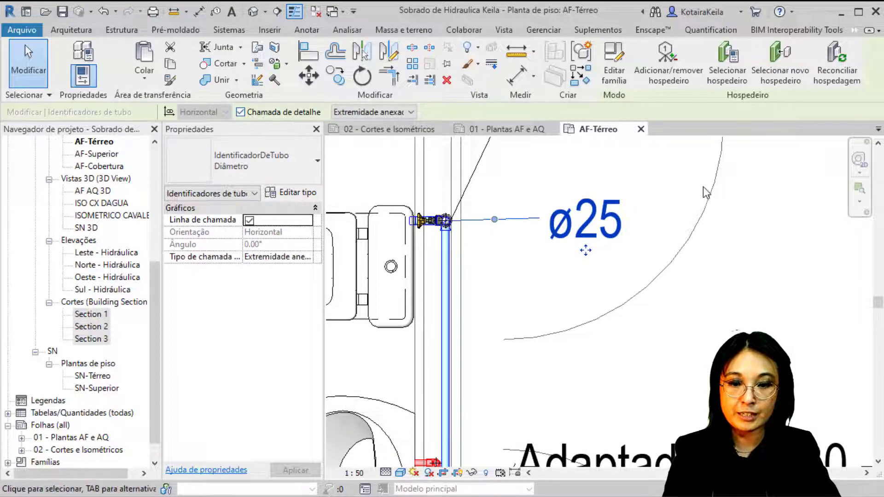
left_click(248, 171)
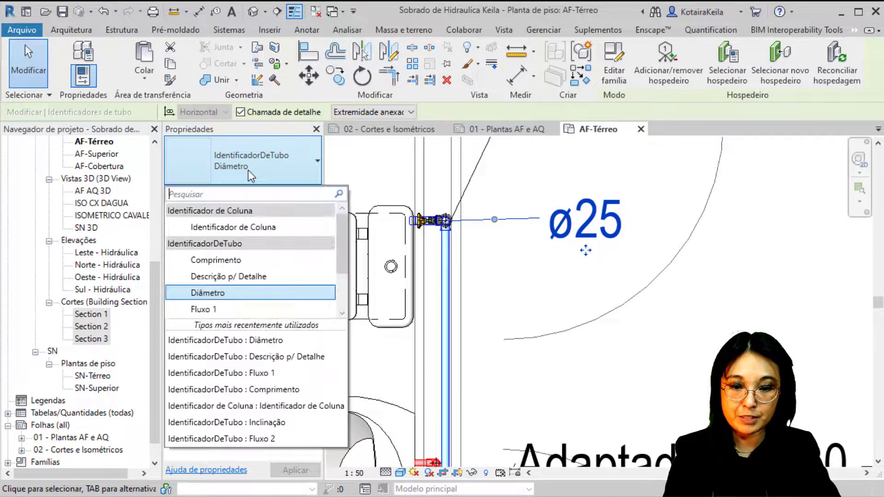
left_click(250, 227)
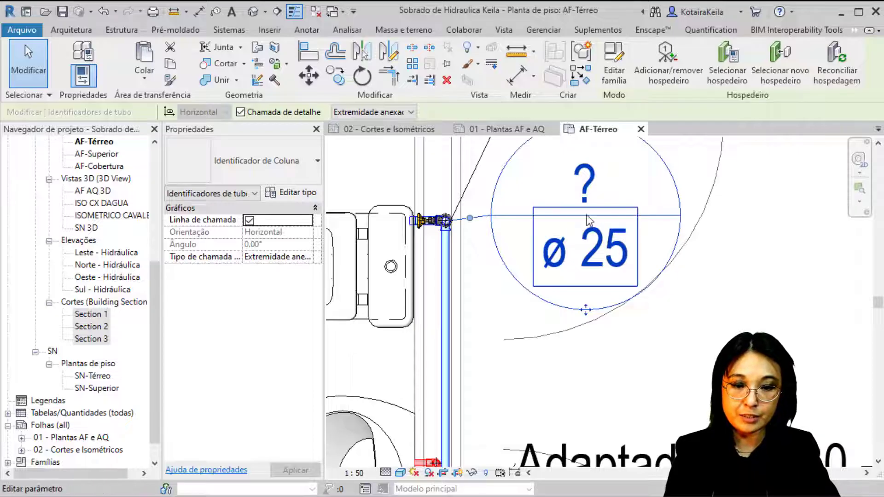
Set the column tag's label to AF1 so it reads AF1 over ø 25.
left_click(579, 195)
type("AF1")
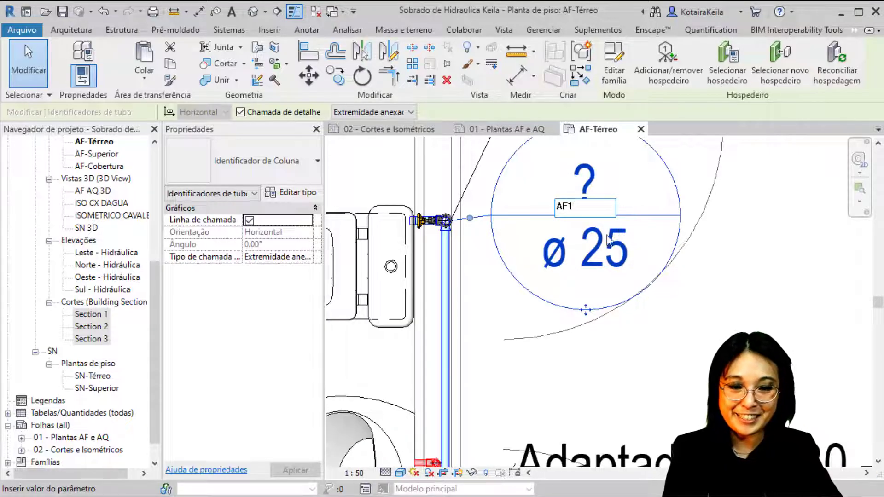
key("Return")
scroll(503, 324, "down", 3)
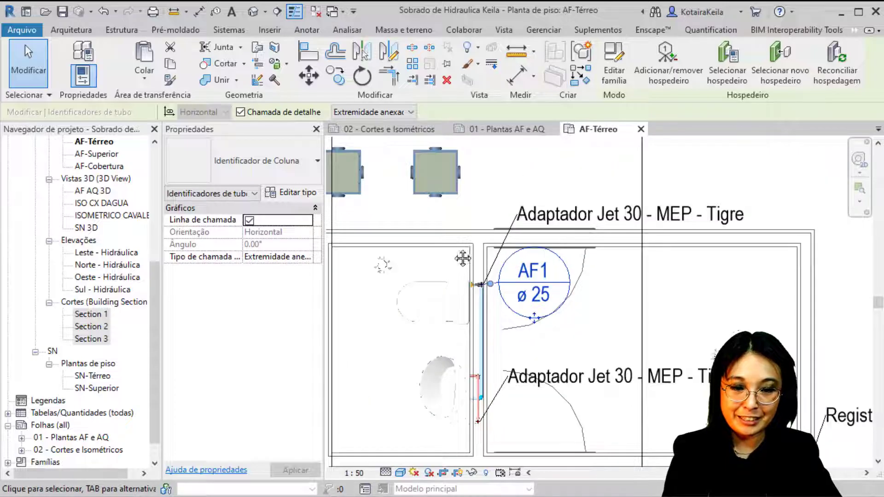
scroll(464, 364, "up", 1)
scroll(464, 363, "up", 1)
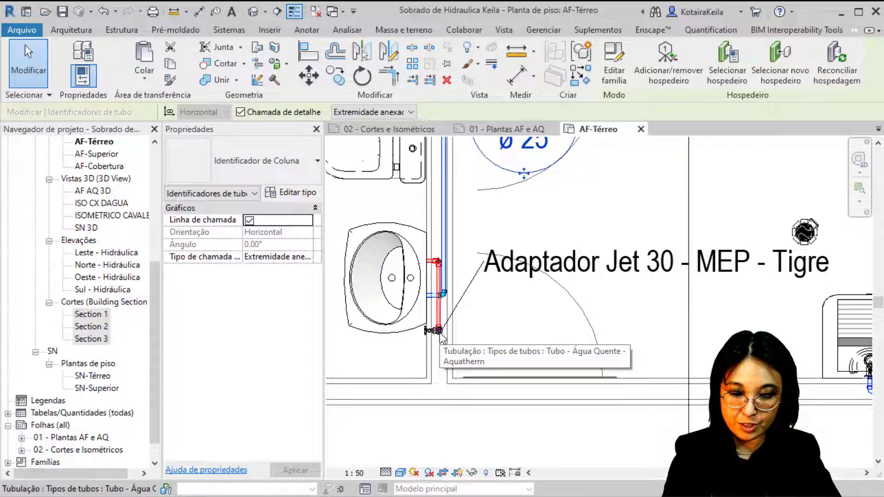
Tag the basin pipe beside the sink with a ø20 tag using TG.
key("t")
key("g")
scroll(441, 336, "up", 2)
scroll(441, 334, "up", 3)
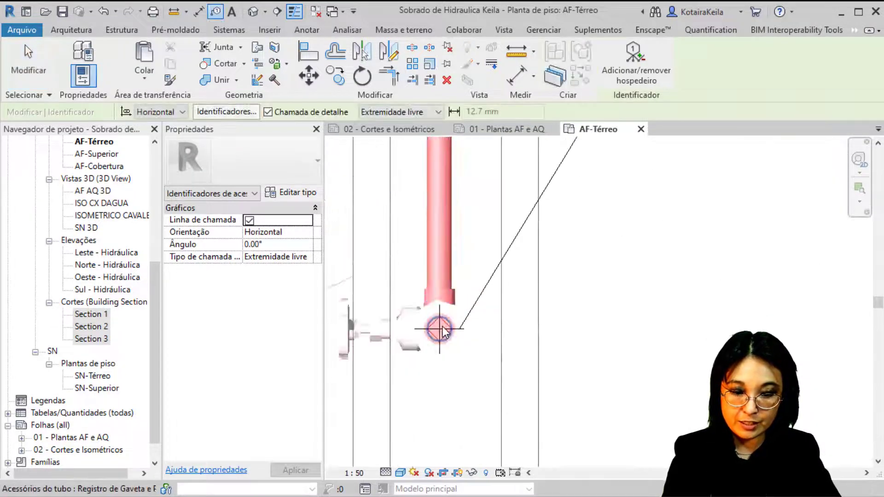
scroll(441, 328, "down", 3)
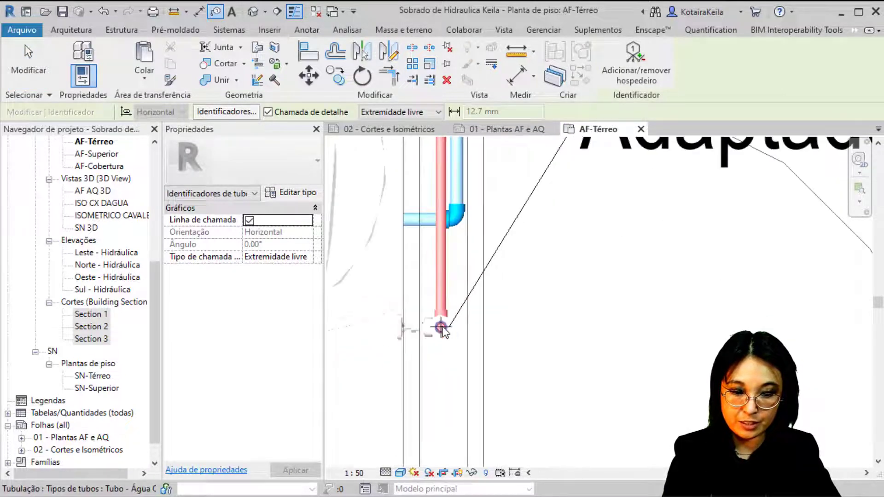
scroll(441, 328, "down", 3)
scroll(441, 328, "down", 2)
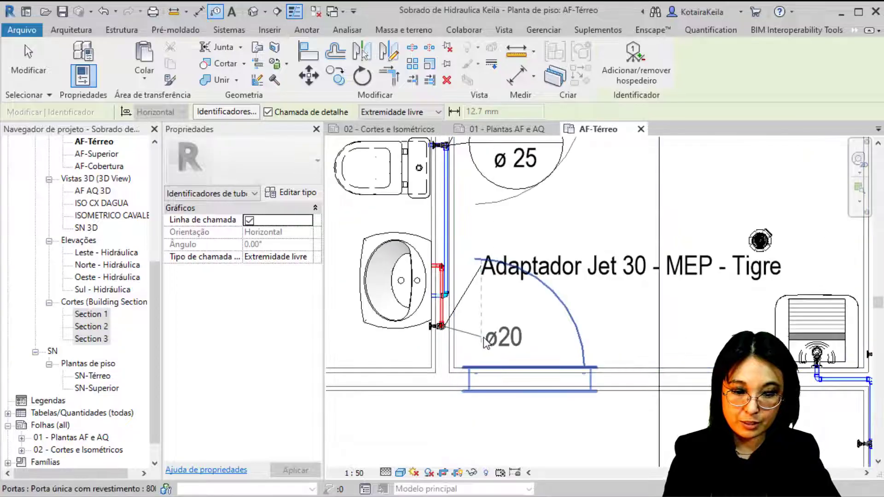
left_click(512, 339)
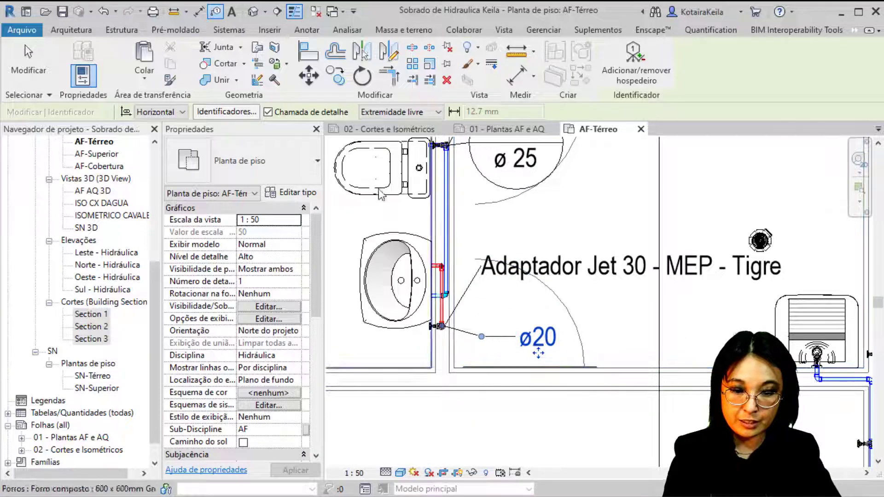
key("Escape")
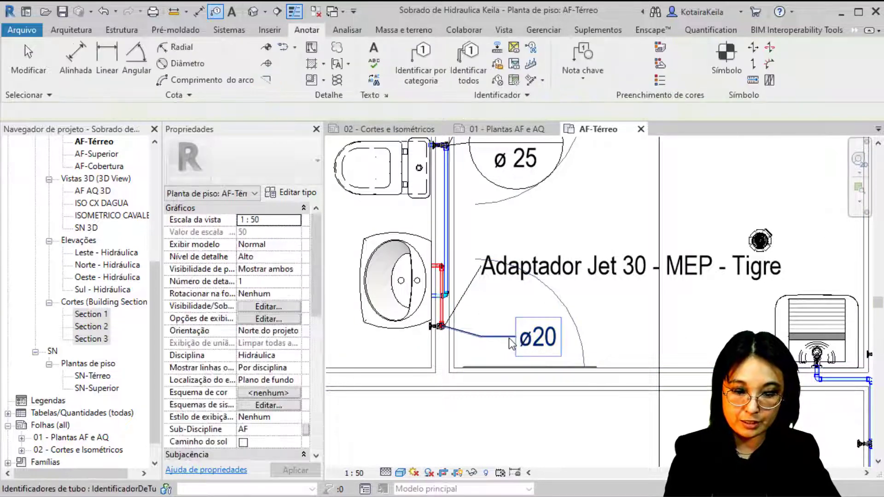
key("Escape")
Label the sink's ø20 Identificador de Coluna tag AQ1.
left_click(260, 168)
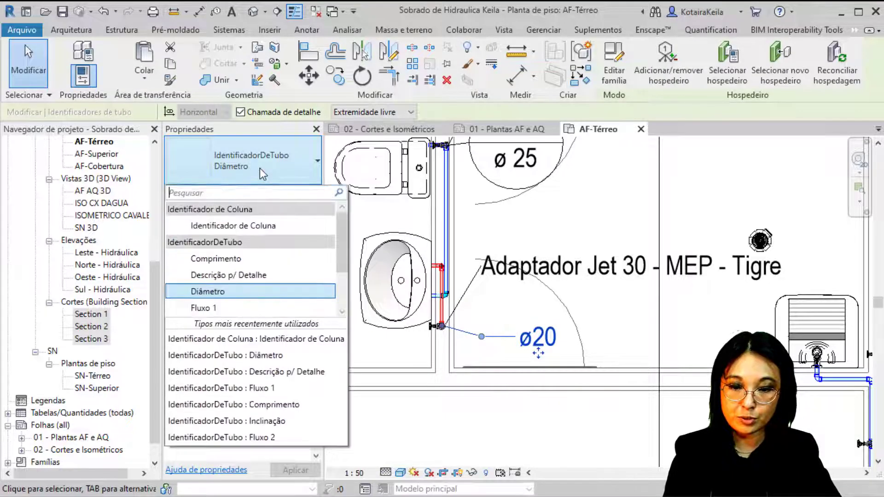
left_click(291, 244)
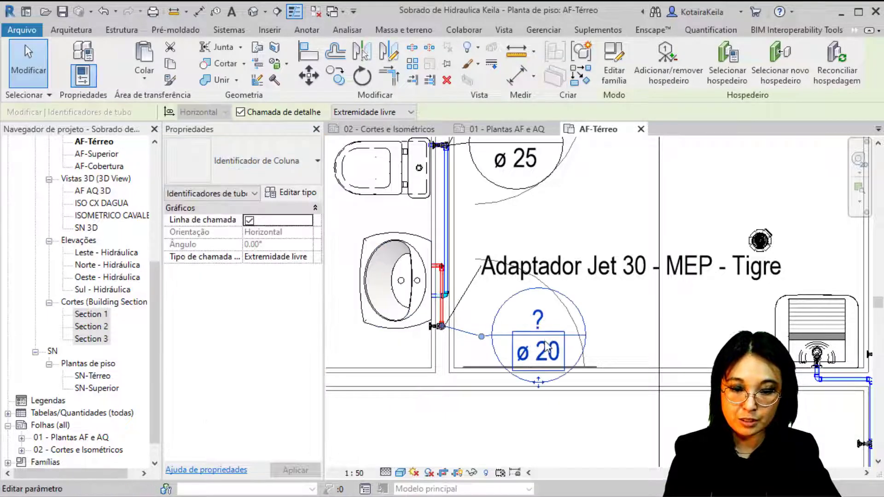
left_click(537, 320)
type("AQ1")
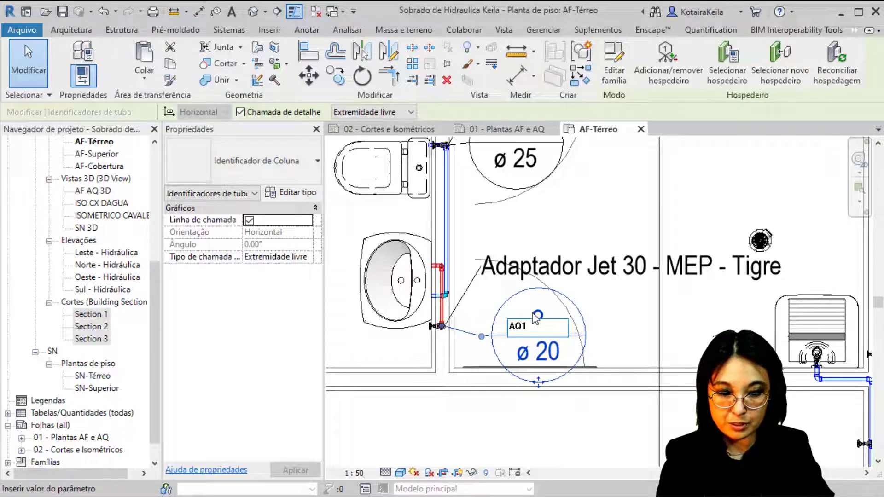
left_click(615, 317)
scroll(614, 317, "down", 2)
scroll(575, 322, "down", 2)
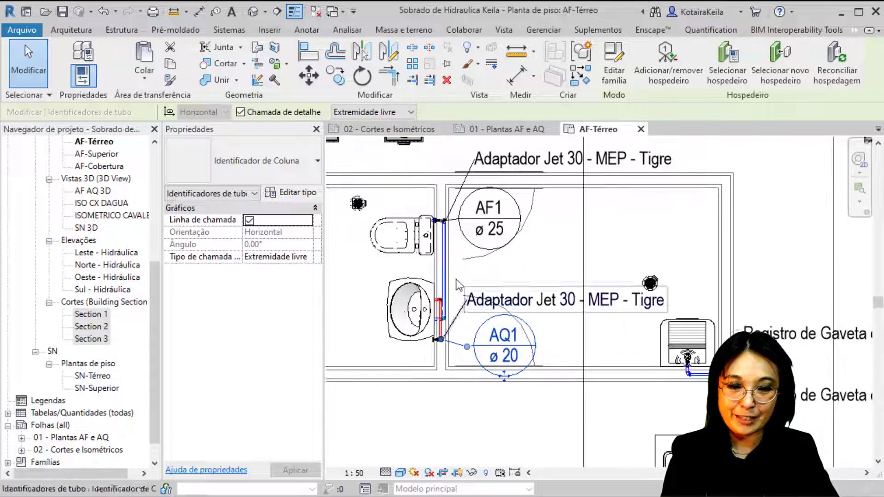
Start an aligned dimension (Cota alinhada) and frame the toilet, sink and valve area.
left_click(520, 82)
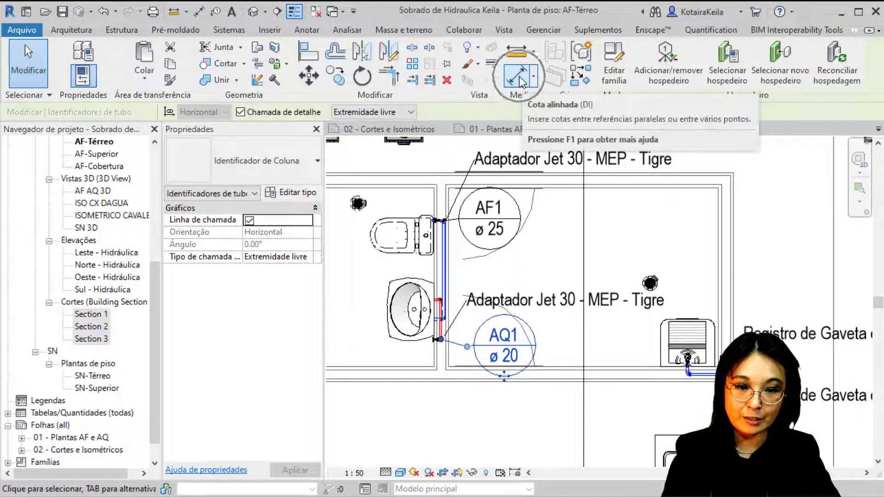
left_click(519, 76)
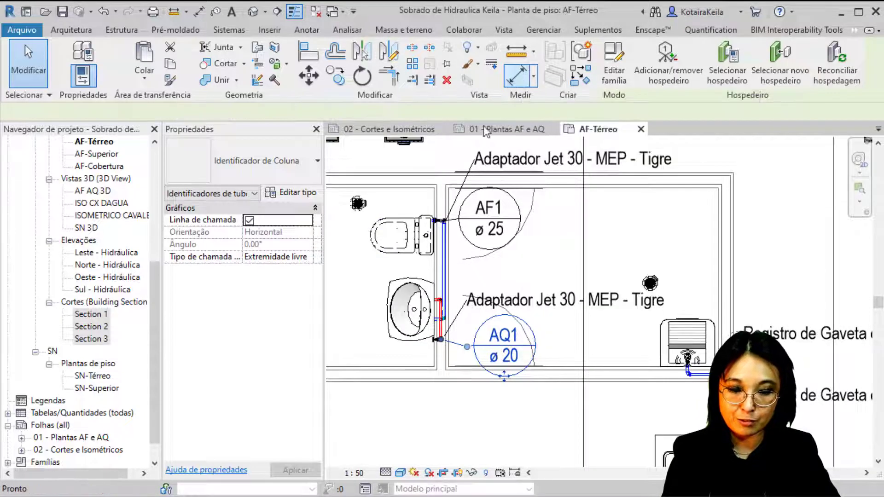
scroll(423, 344, "up", 3)
scroll(424, 343, "up", 3)
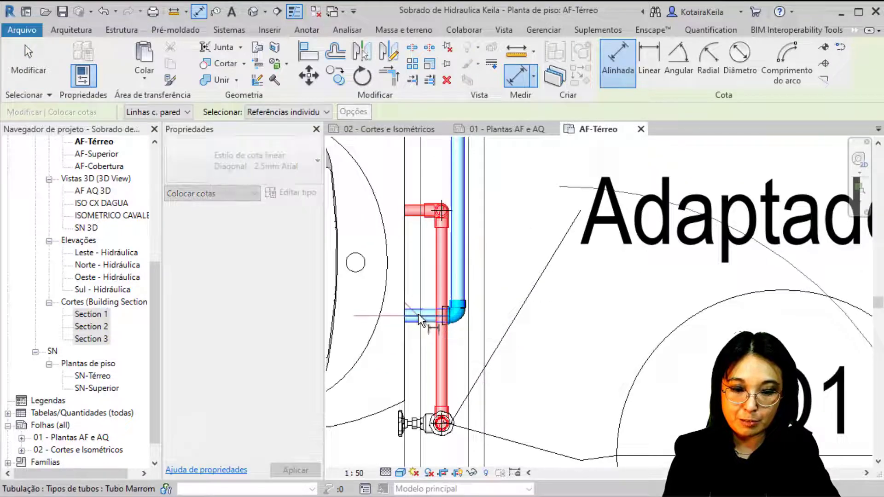
scroll(418, 313, "down", 2)
middle_click_drag(438, 191, 439, 338)
scroll(415, 232, "up", 2)
scroll(394, 249, "up", 3)
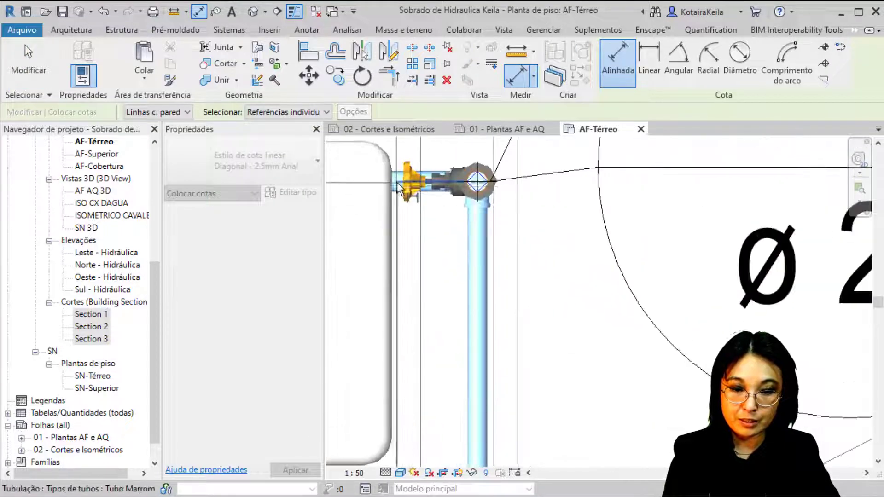
scroll(395, 249, "down", 3)
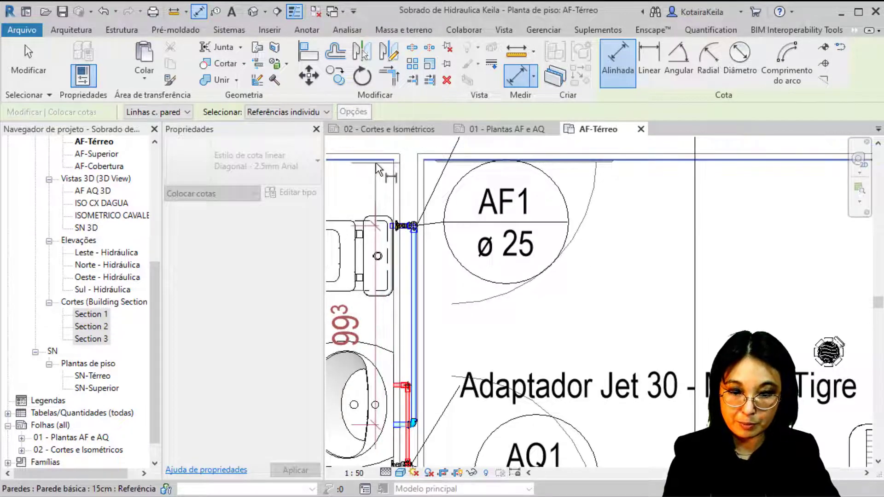
scroll(445, 187, "down", 2)
middle_click_drag(545, 169, 675, 134)
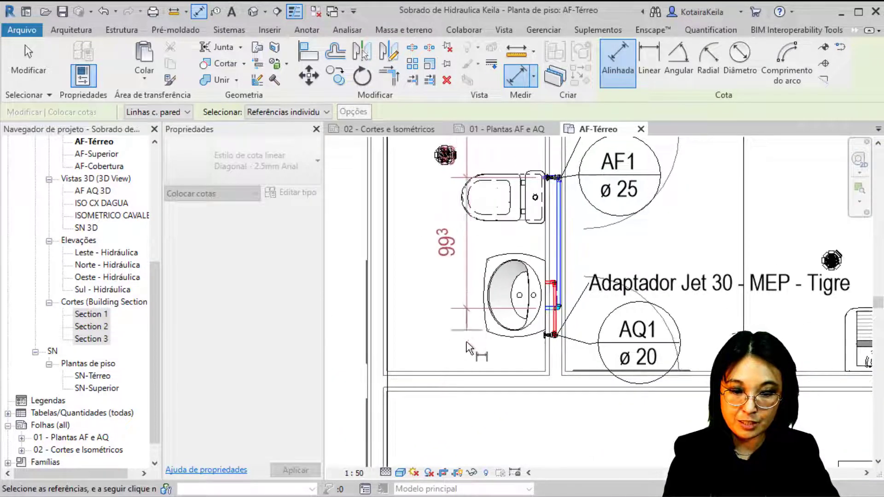
scroll(462, 386, "up", 3)
Reference the wall below the sink and place the 33 / 99.3 / 47.8 dimension chain.
left_click(462, 386)
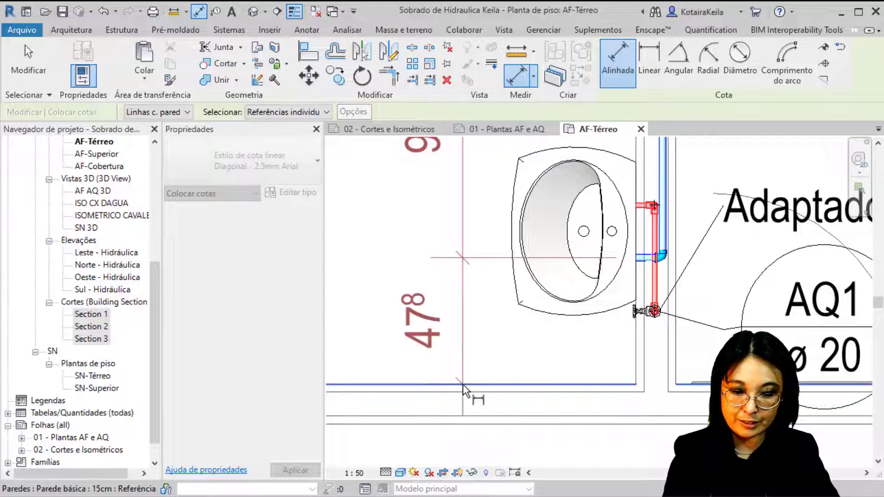
scroll(463, 384, "down", 3)
left_click(476, 336)
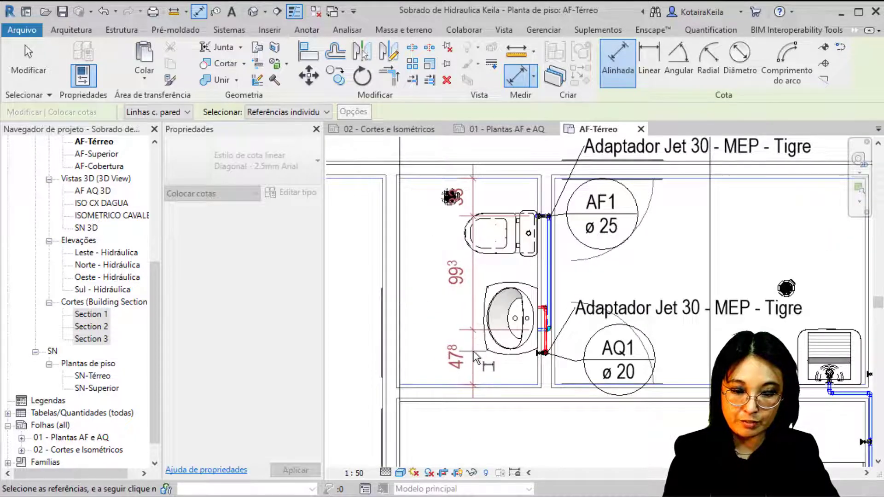
key("Escape")
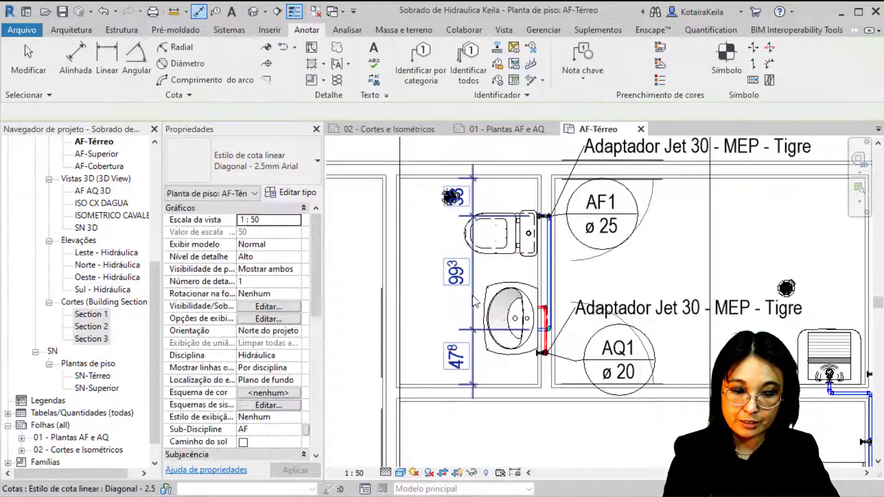
key("Escape")
Nudge the dimension chain slightly right, then zoom in on the toilet and sink pipes.
left_click(474, 288)
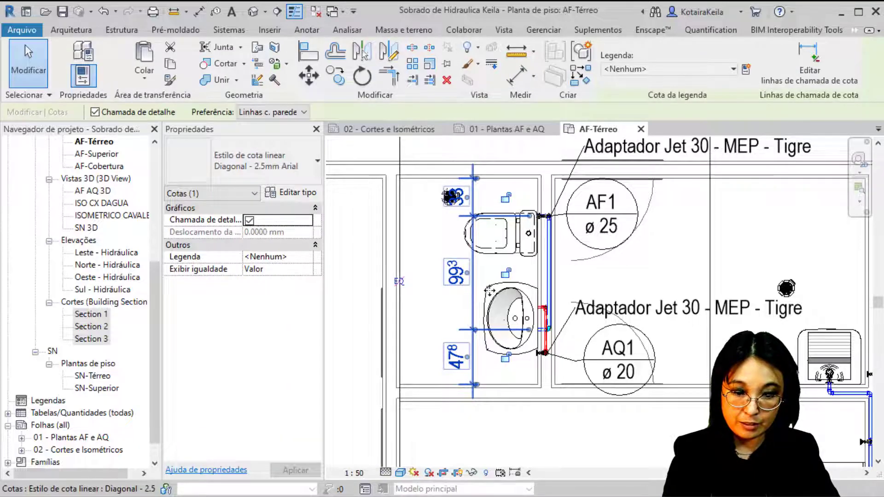
left_click_drag(474, 292, 490, 322)
left_click(527, 375)
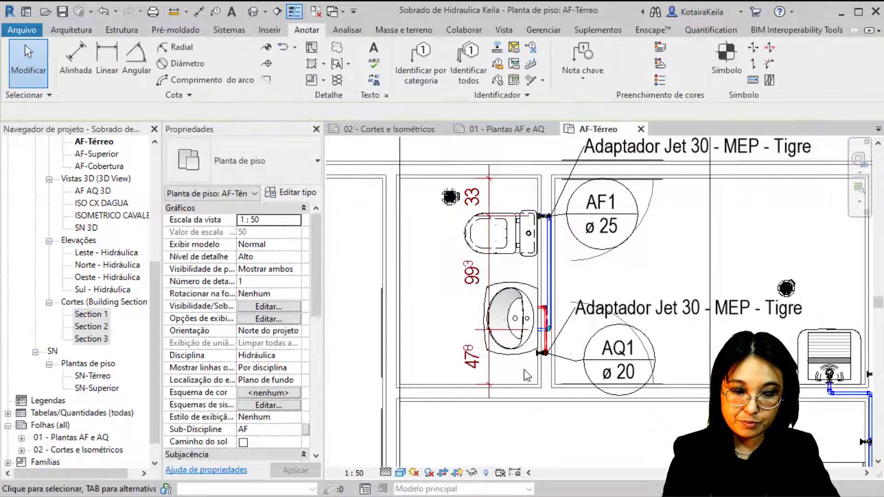
middle_click_drag(545, 369, 524, 371)
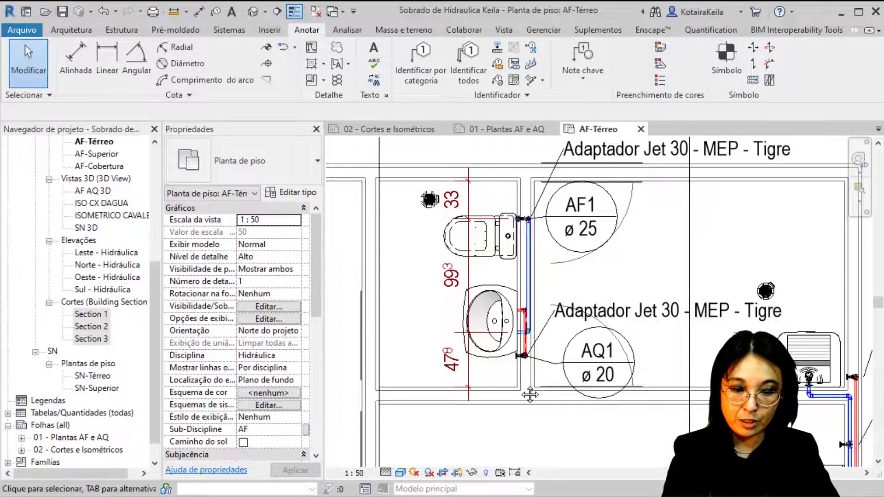
middle_click_drag(530, 394, 504, 400)
scroll(508, 298, "up", 3)
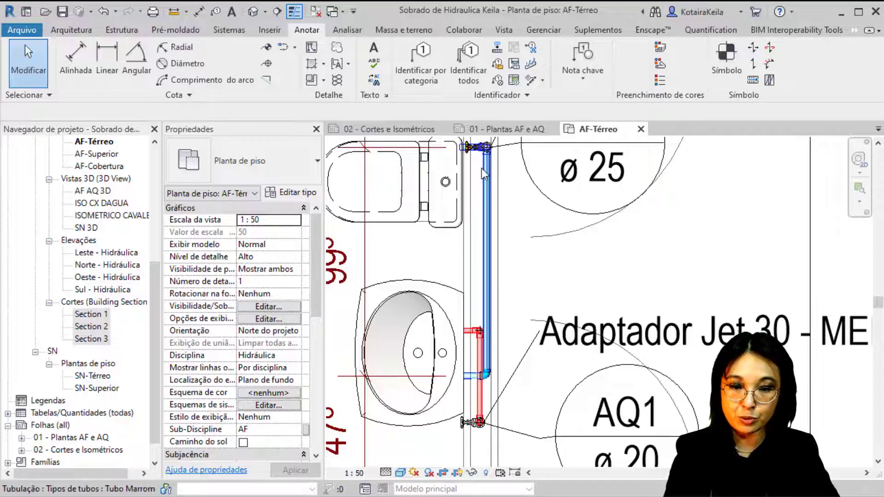
Tag the vertical pipe between toilet and sink with a leaderless ø25 tag beside it.
key("t")
key("g")
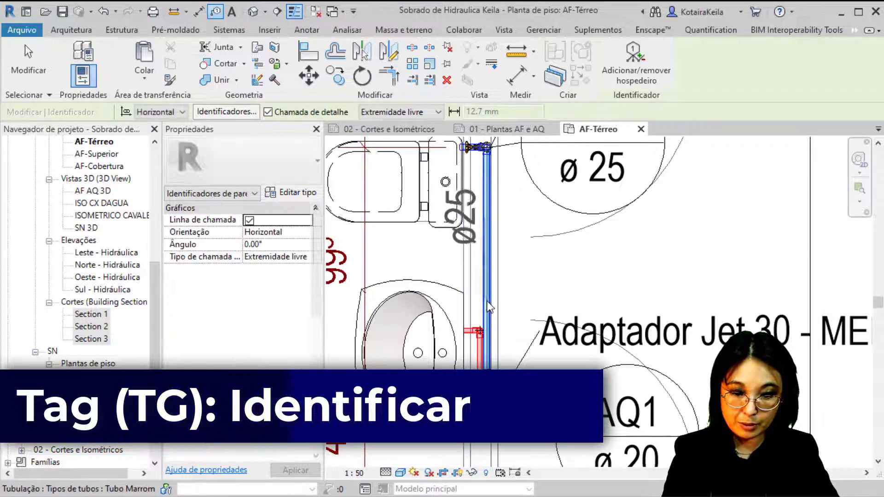
left_click(503, 283)
left_click(311, 115)
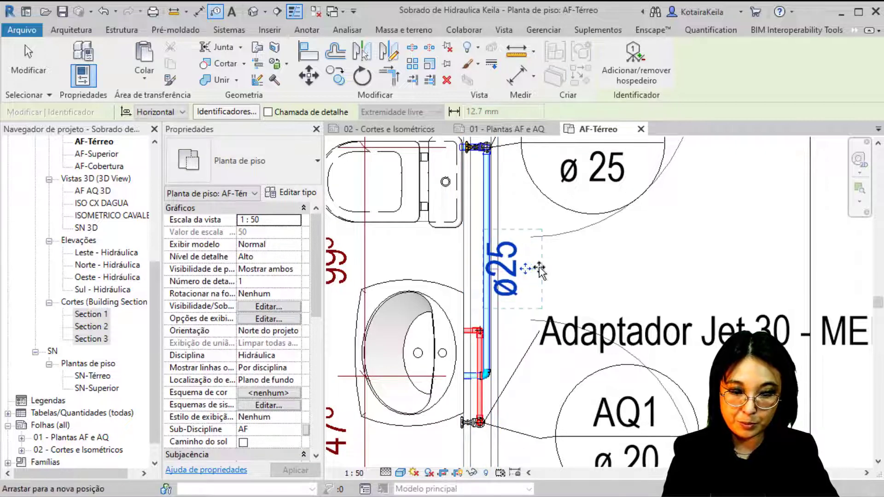
left_click_drag(539, 272, 554, 272)
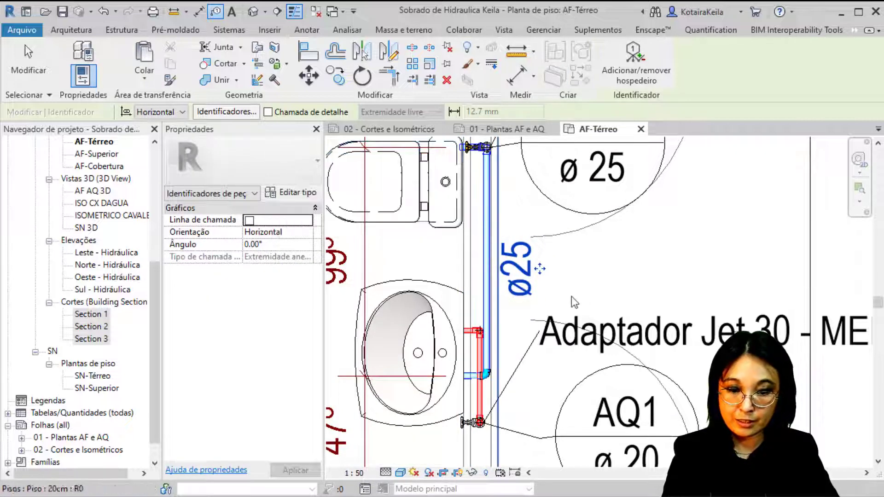
left_click(571, 297)
Change that tag's type to IdentificadorDeTubo Comprimento so it shows length 0.96.
left_click(535, 278)
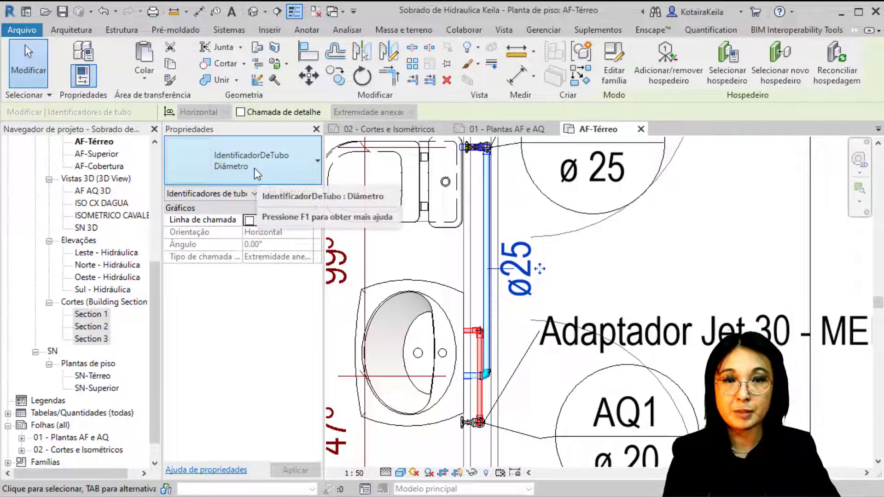
left_click(256, 168)
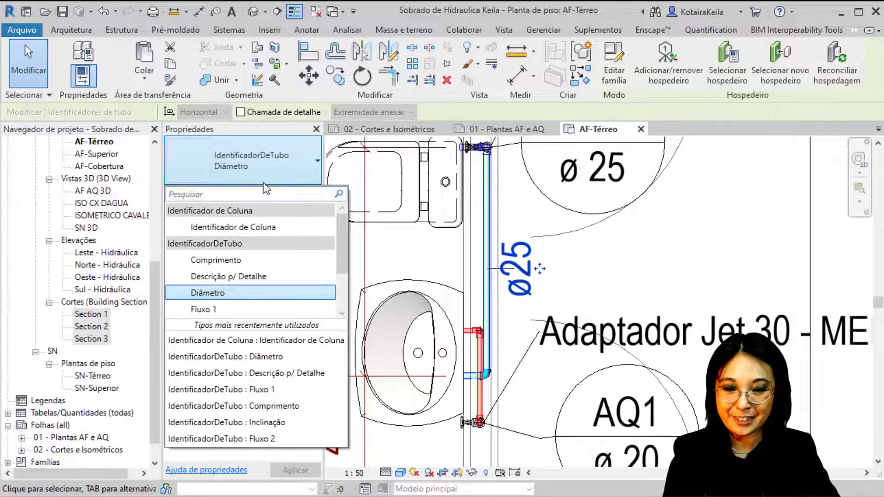
left_click(216, 260)
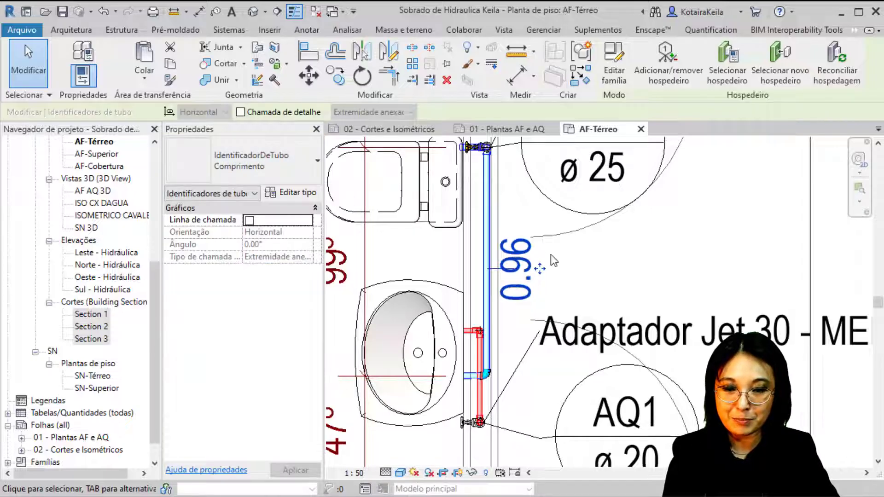
left_click(571, 274)
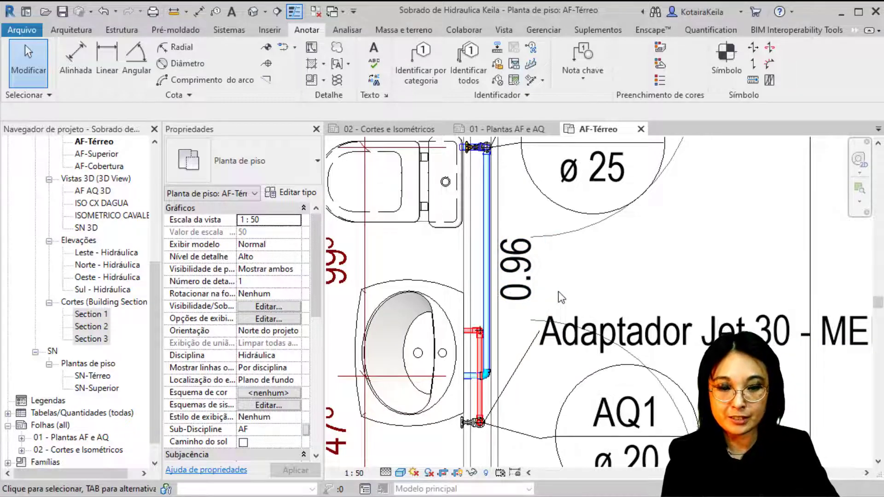
scroll(562, 293, "down", 3)
scroll(579, 289, "down", 3)
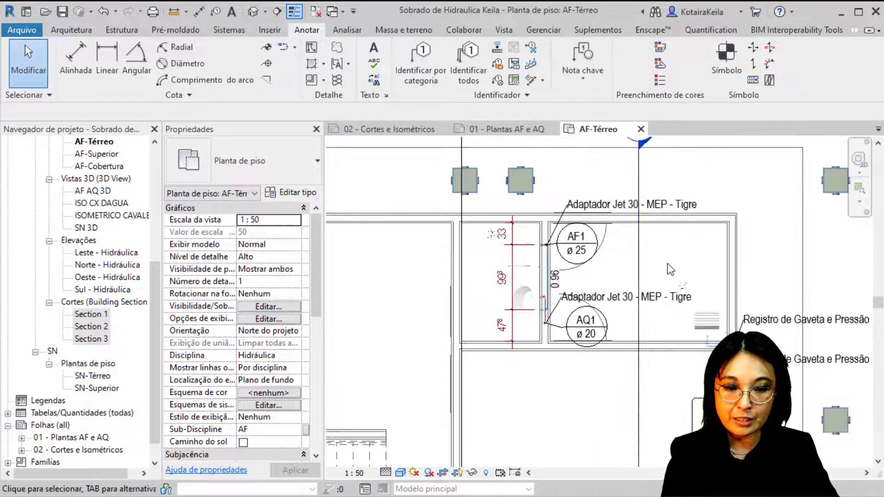
middle_click_drag(772, 311, 661, 295)
scroll(662, 295, "down", 1)
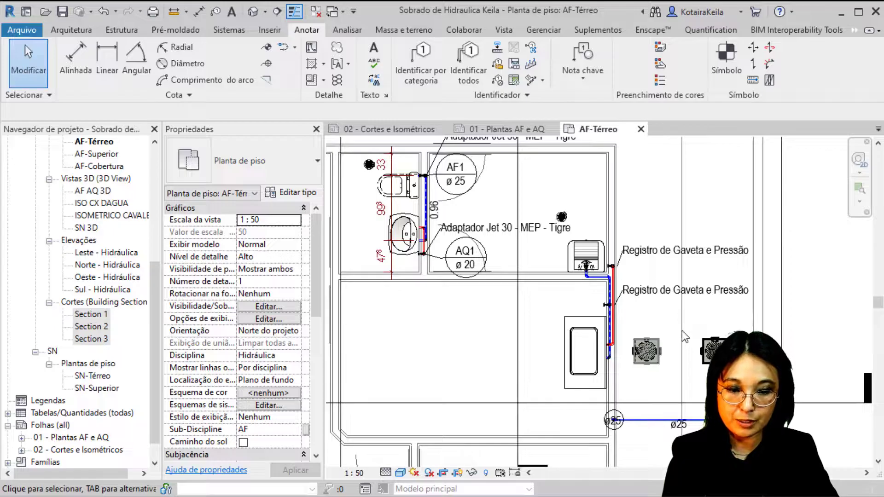
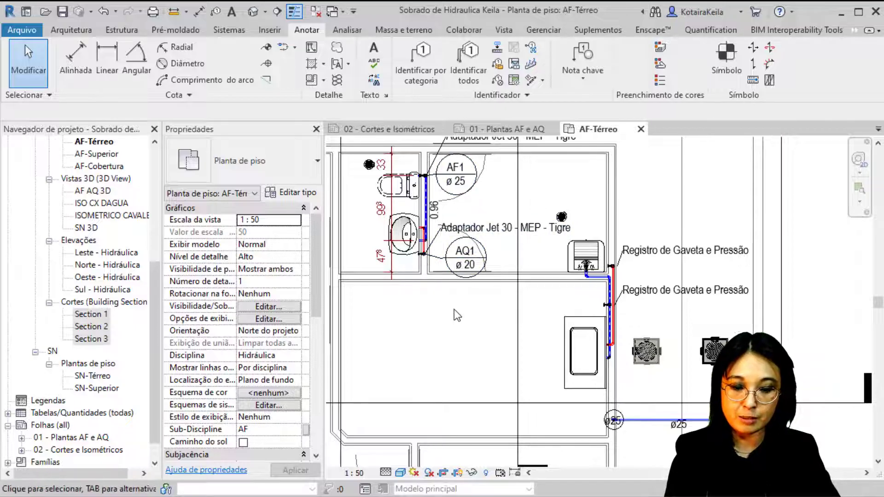
Delete the Adaptador Jet 30 - MEP - Tigre tag at the lavatory on the AF-Térreo plan.
middle_click_drag(469, 287, 465, 310)
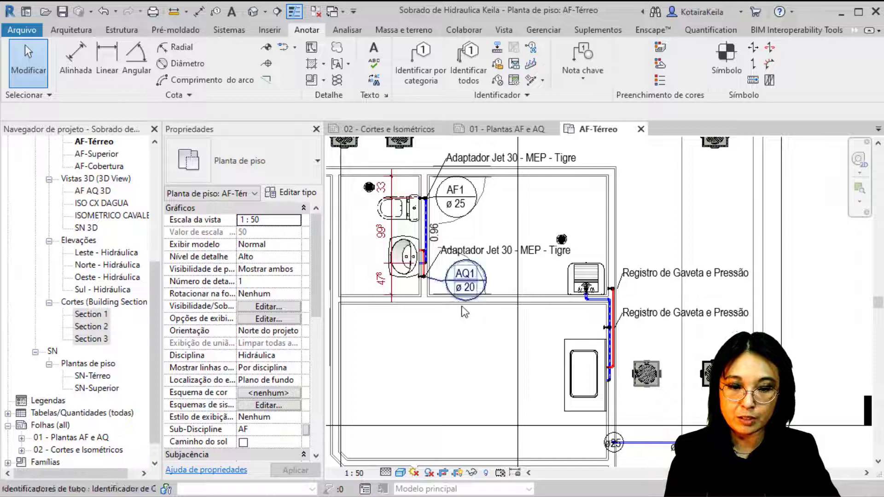
scroll(425, 276, "up", 4)
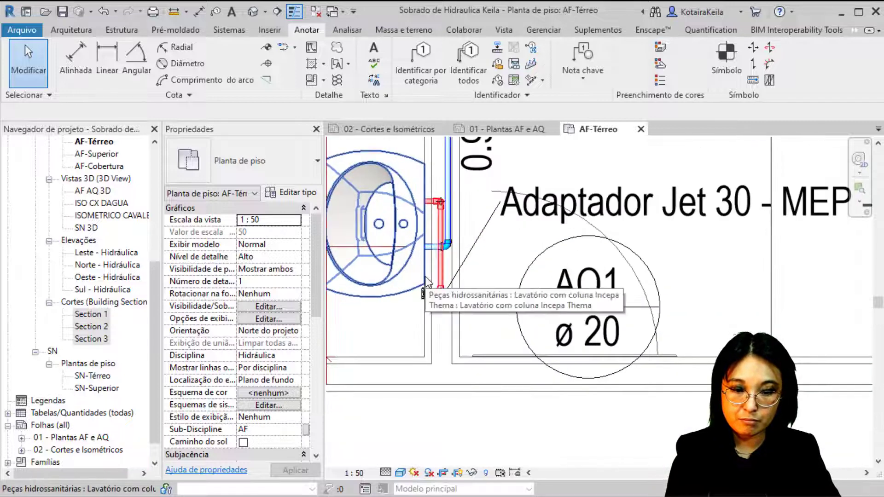
scroll(424, 277, "down", 1)
scroll(442, 318, "down", 2)
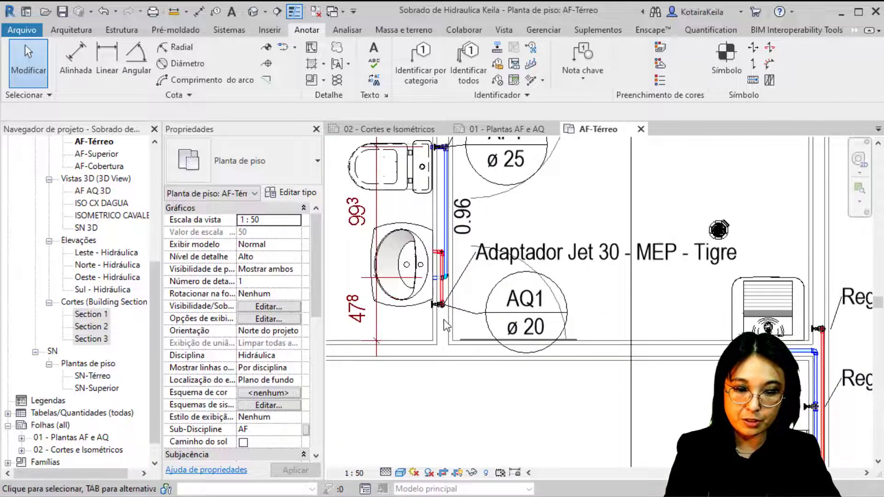
middle_click_drag(453, 324, 427, 334)
left_click(487, 272)
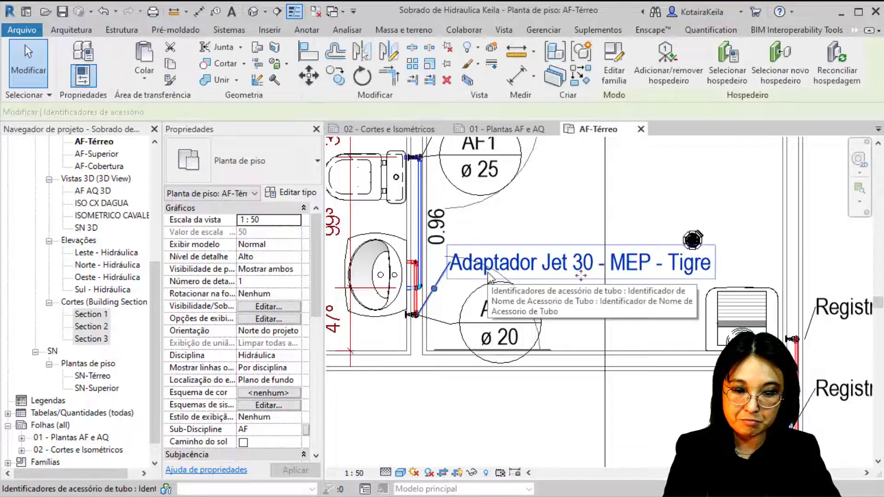
left_click(289, 180)
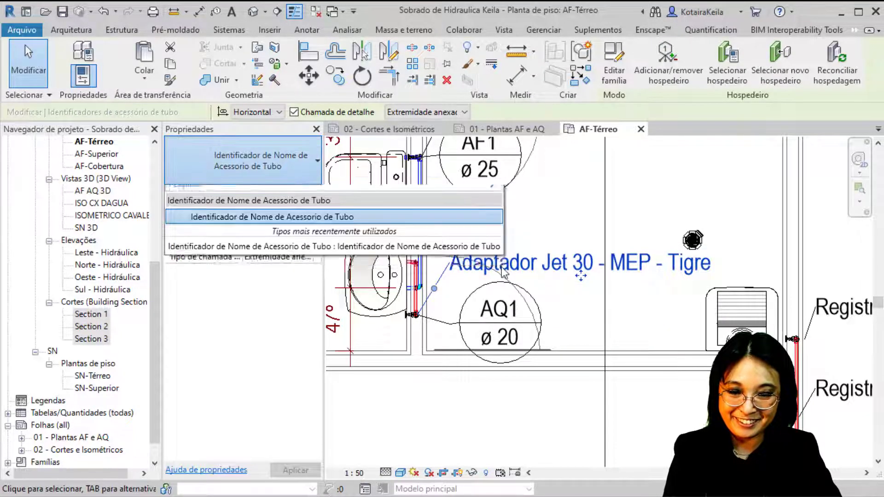
key("Escape")
key("Escape")
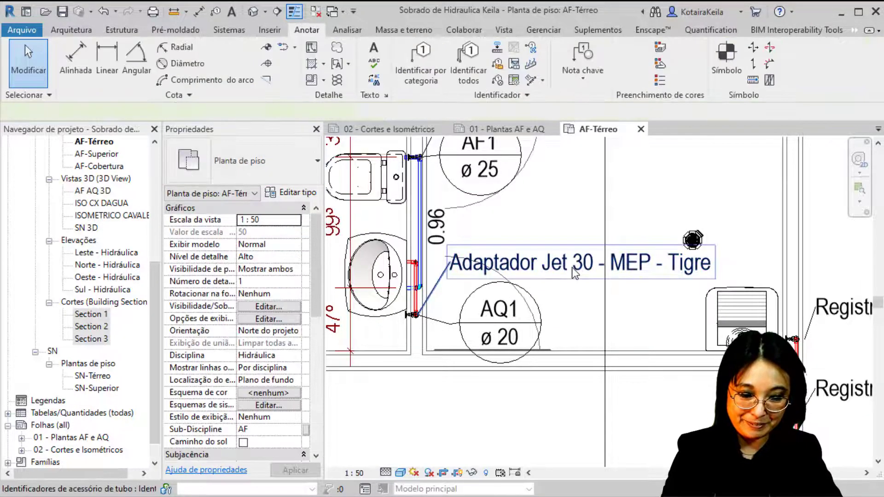
left_click(575, 267)
key("Delete")
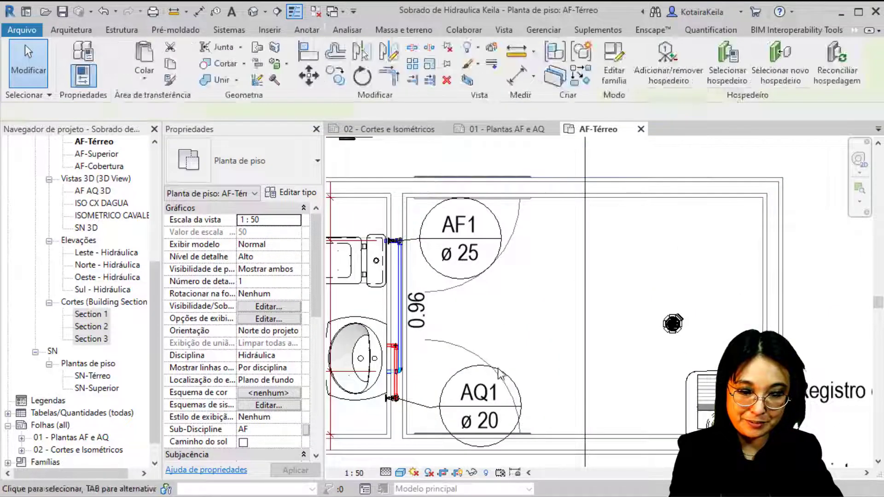
Tag the gate valve near AF1 with a Registro de Gaveta e Pressão tag with leader above AF1.
key("t")
key("g")
scroll(414, 331, "up", 3)
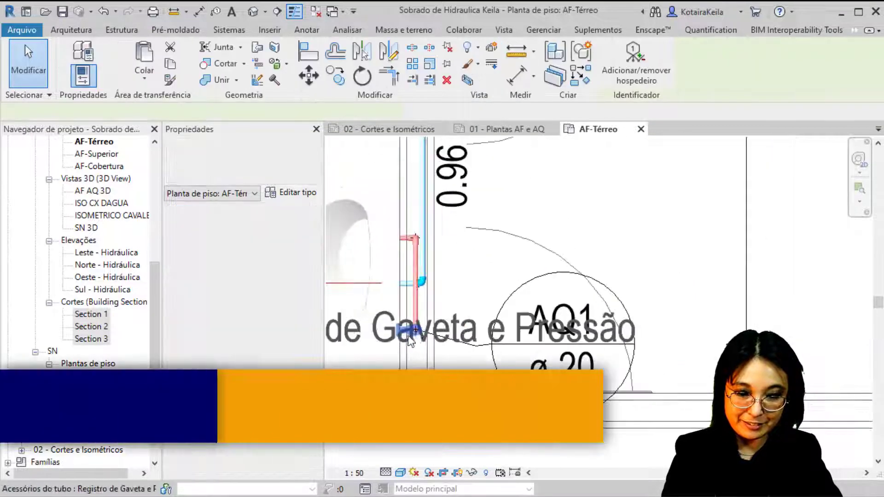
left_click(416, 335)
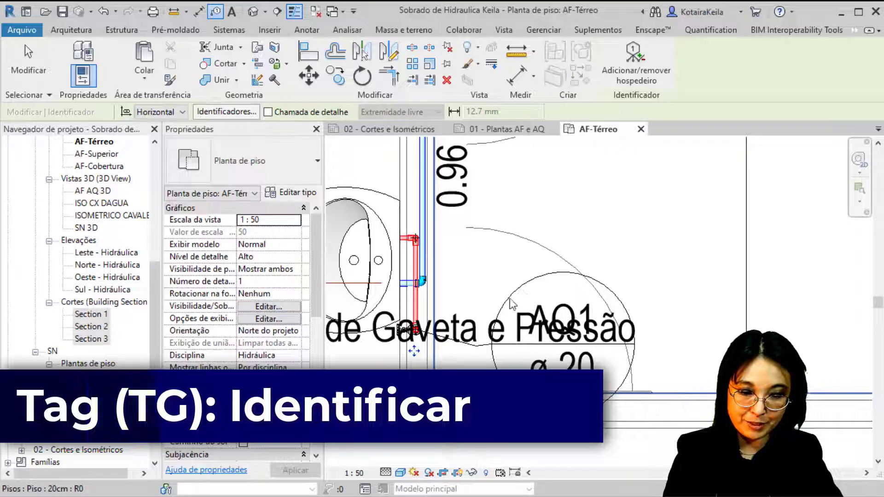
mouse_move(439, 341)
left_mouse_down()
mouse_move(696, 256)
mouse_move(687, 257)
left_mouse_up()
left_click(314, 113)
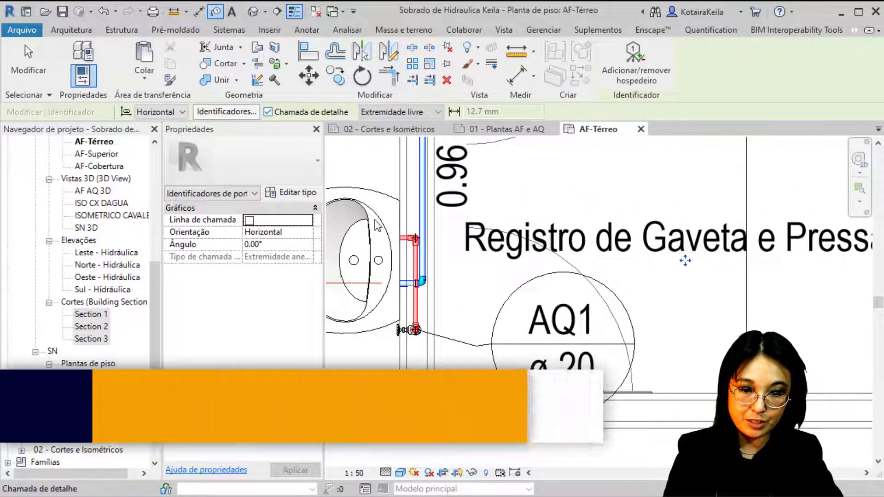
scroll(377, 226, "down", 2)
scroll(397, 301, "up", 1)
scroll(397, 302, "up", 2)
scroll(397, 302, "up", 2)
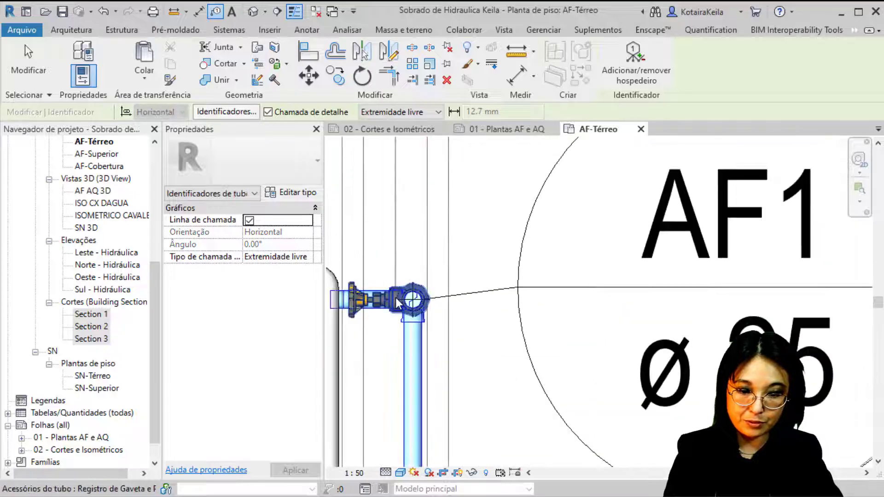
scroll(397, 302, "down", 3)
scroll(397, 302, "up", 3)
mouse_move(431, 309)
left_mouse_down()
mouse_move(437, 215)
mouse_move(479, 218)
left_mouse_up()
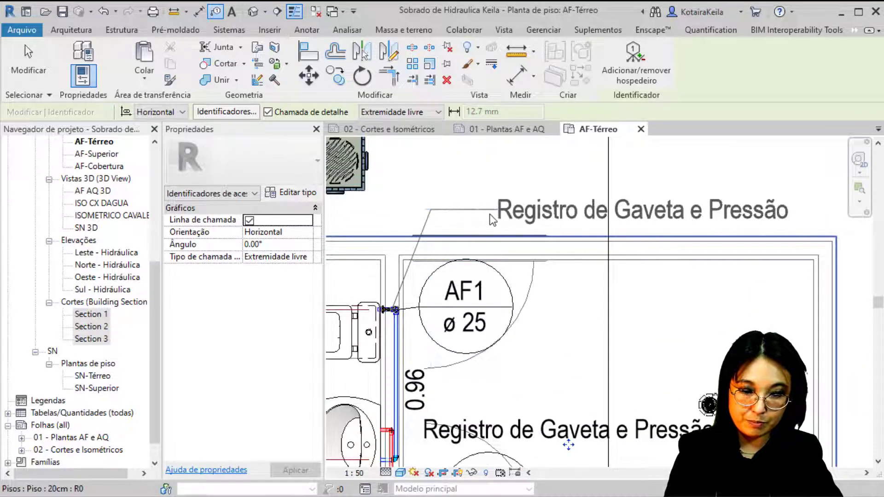
middle_click_drag(534, 439, 513, 334)
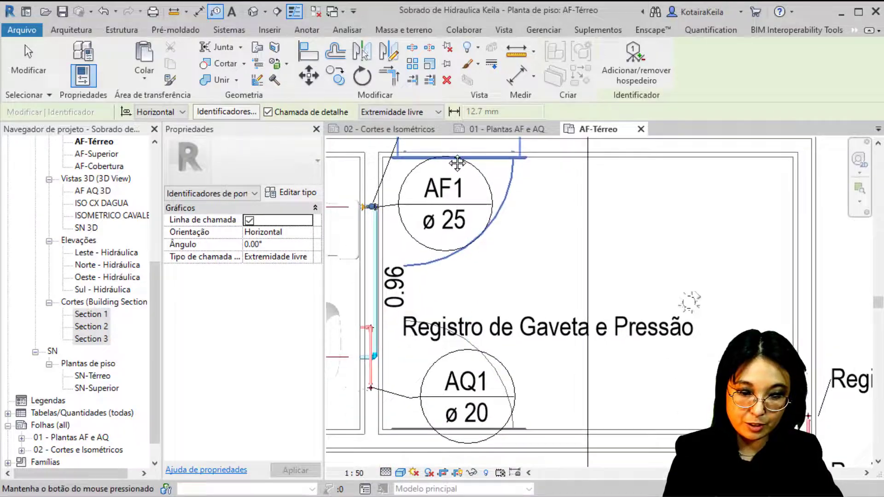
Give the second Registro de Gaveta e Pressão tag a leader and position it beside AQ1.
key("Escape")
left_click(513, 334)
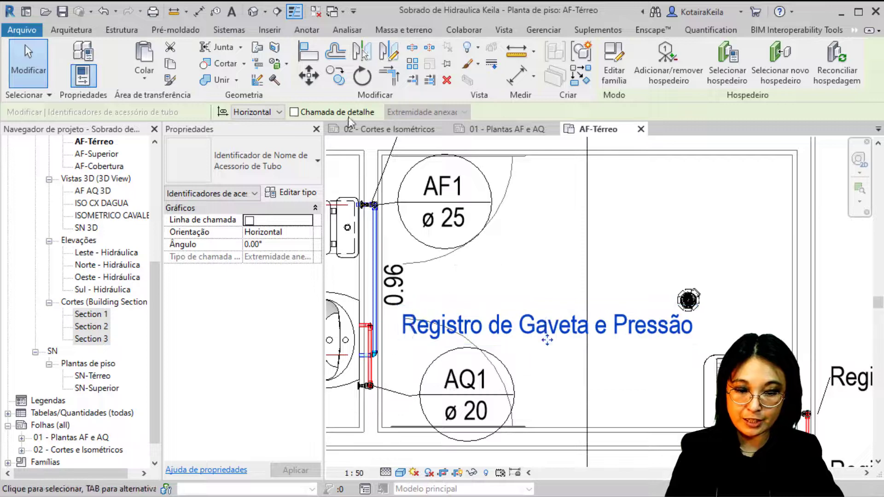
left_click(322, 114)
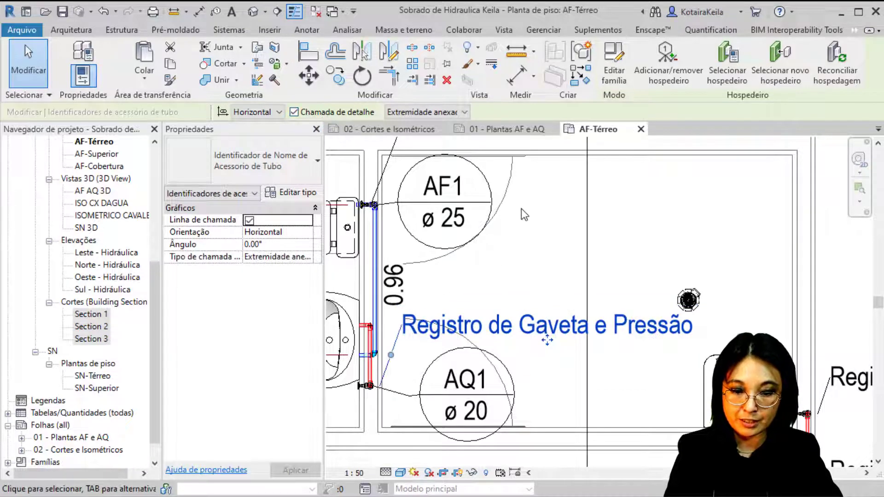
left_click_drag(576, 342, 576, 340)
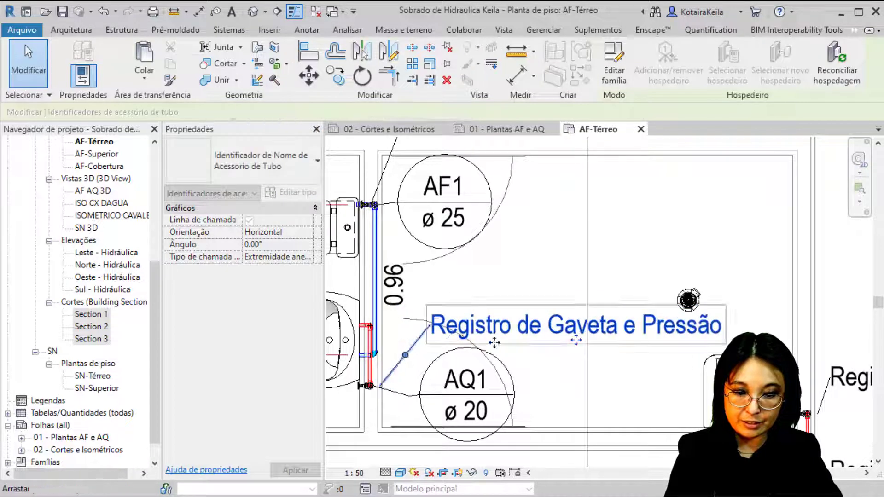
left_click_drag(406, 355, 402, 328)
scroll(404, 373, "down", 3)
key("Escape")
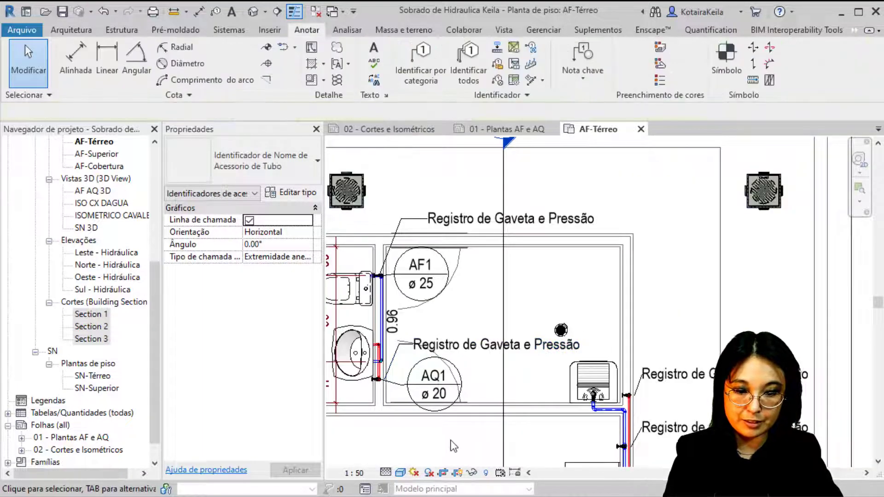
Set the Registro tag type's leader arrowhead (Seta da chamada de detalhe) to Arrow 30 Degree.
left_click(458, 443)
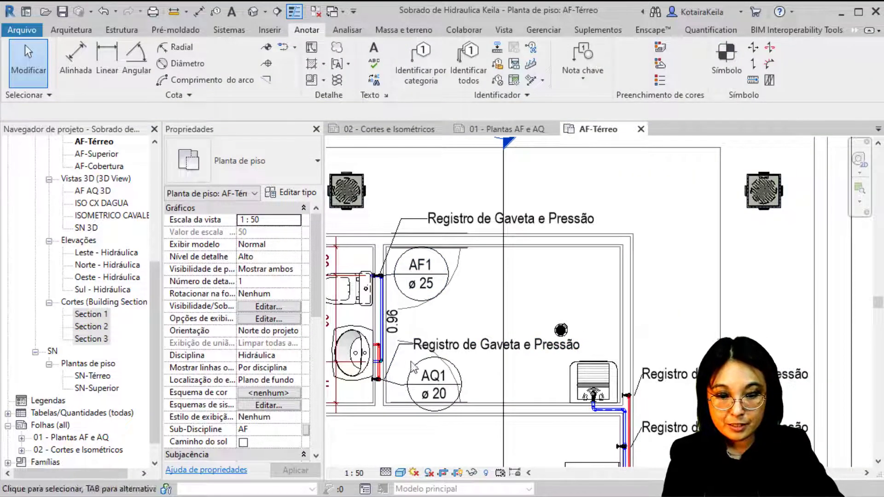
scroll(412, 420, "up", 2)
scroll(404, 329, "up", 2)
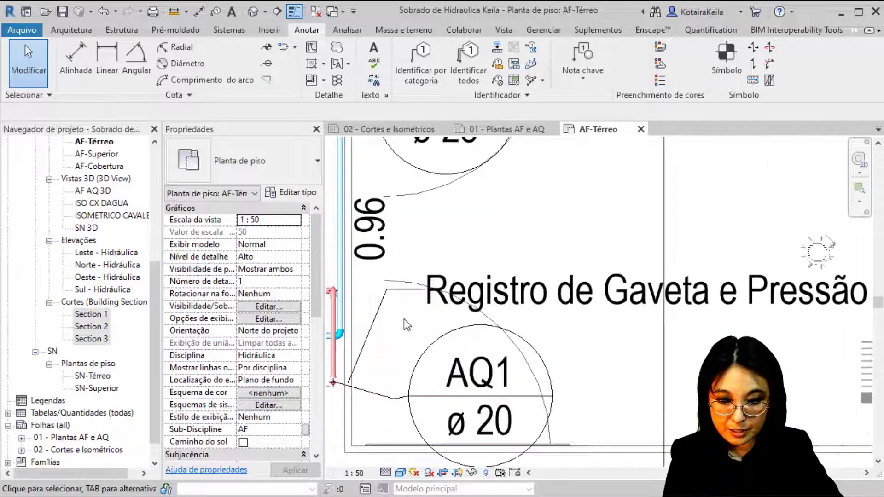
left_click(433, 292)
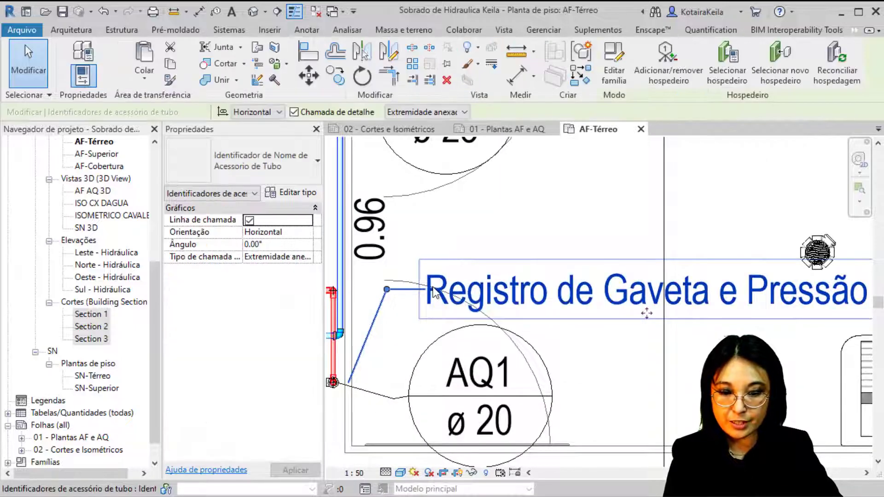
left_click(306, 194)
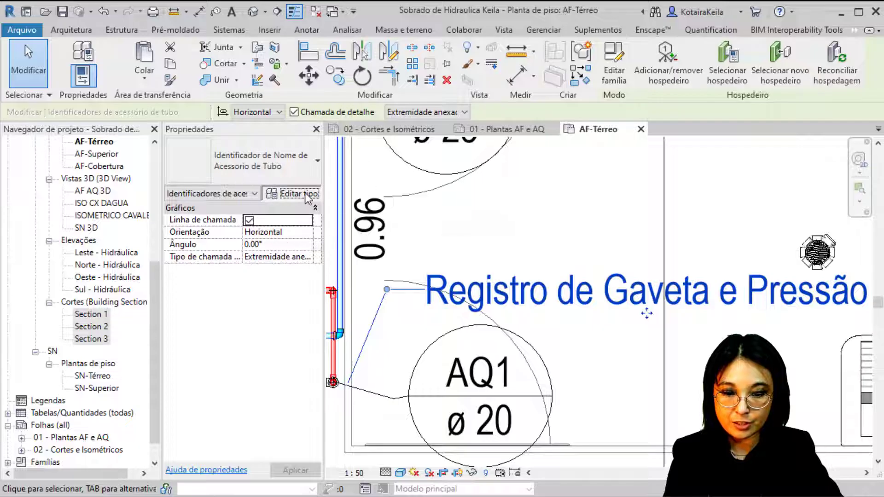
left_click(537, 186)
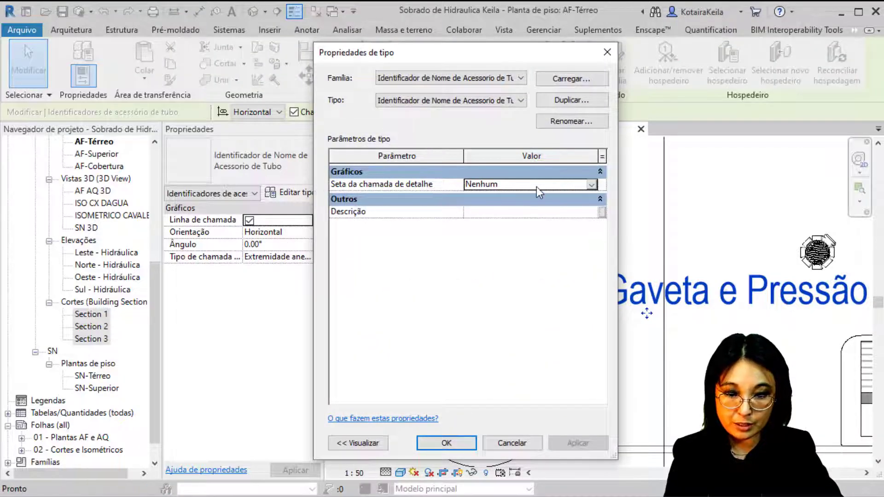
left_click(592, 185)
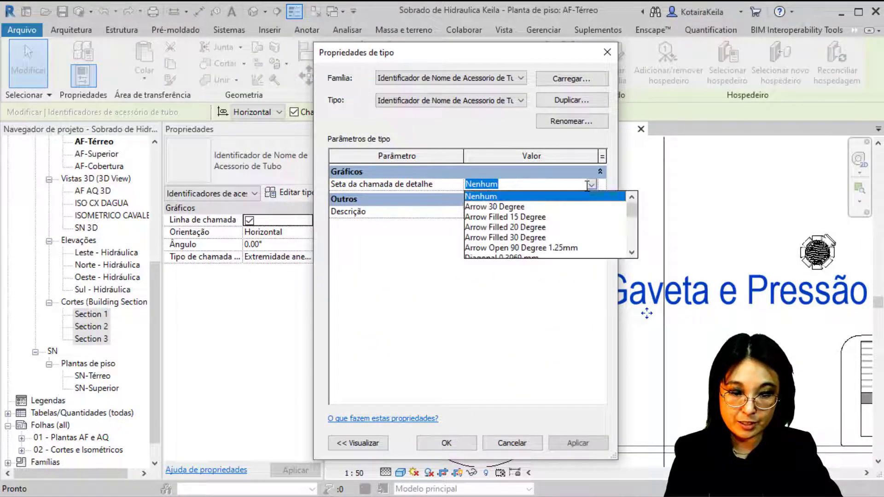
left_click(502, 211)
left_click(448, 443)
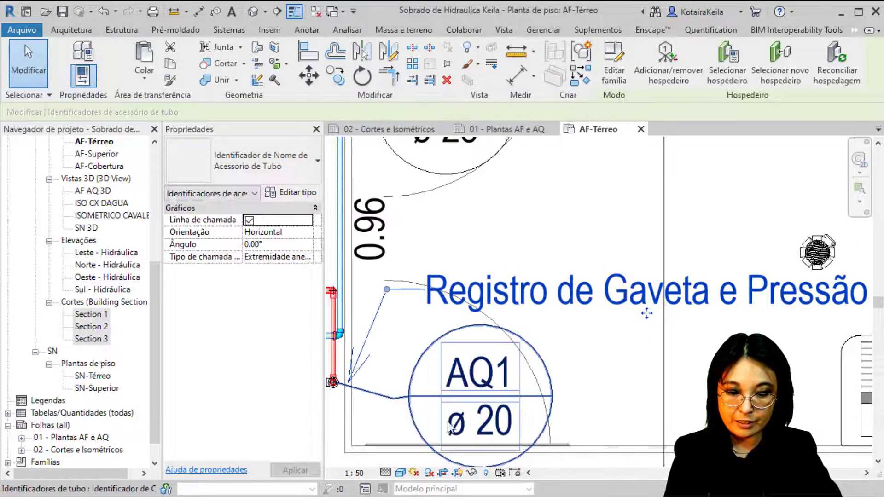
Pan and zoom the plan to centre on the AF1 ø25 tag.
scroll(332, 392, "up", 3)
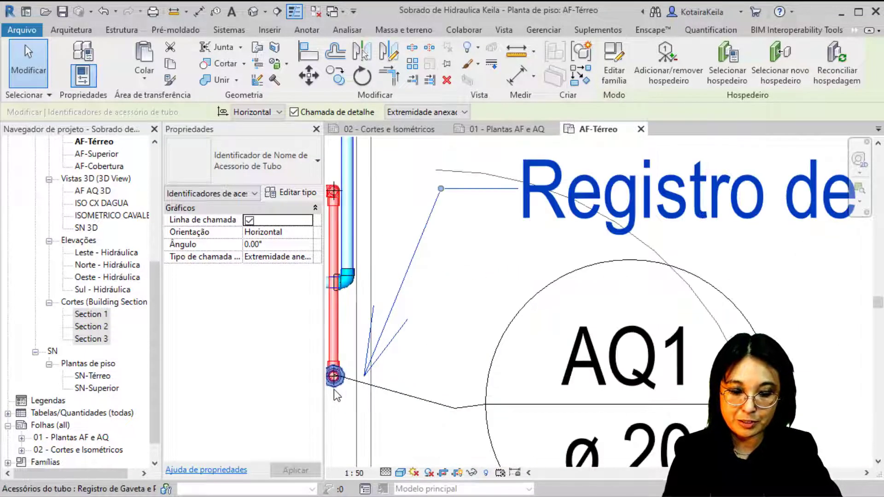
scroll(334, 391, "down", 3)
scroll(335, 392, "down", 2)
mouse_move(413, 223)
middle_mouse_down()
mouse_move(442, 361)
mouse_move(479, 336)
middle_mouse_up()
scroll(441, 362, "down", 1)
scroll(426, 309, "down", 2)
scroll(467, 387, "down", 1)
scroll(472, 381, "up", 1)
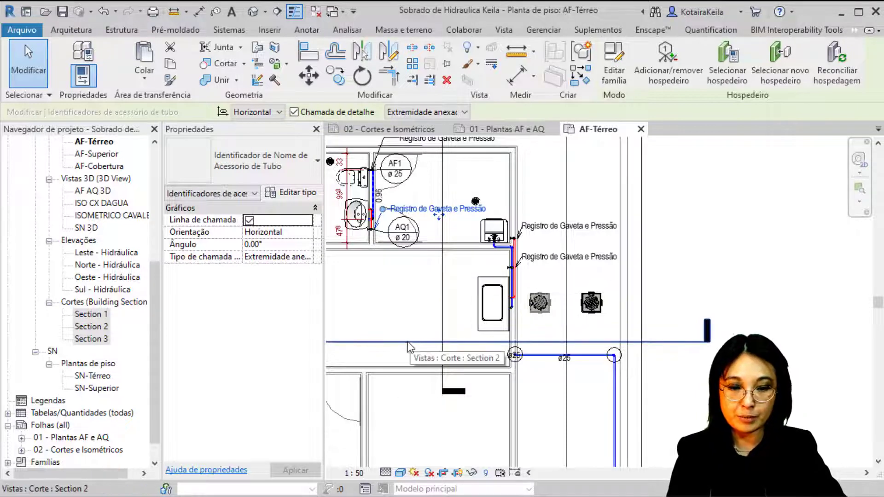
Open the SN-Térreo plan and zoom in on the bathroom's drain pipes and fixtures.
double_click(99, 154)
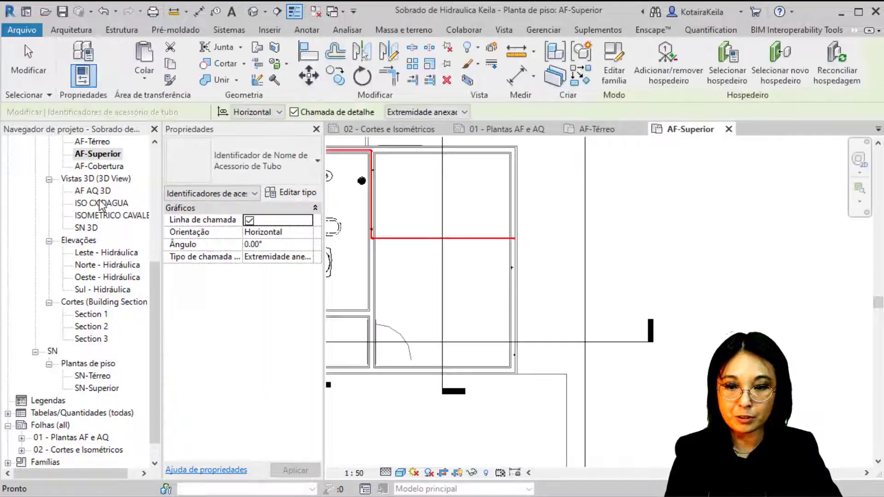
double_click(97, 376)
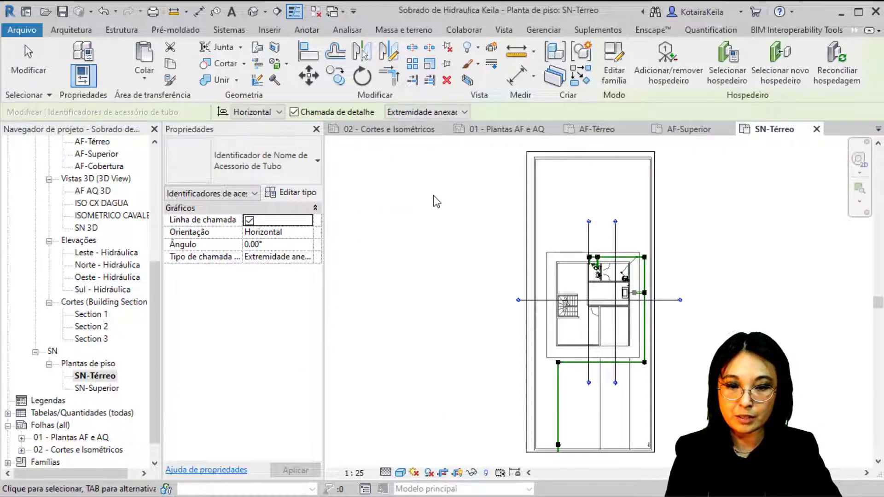
key("Escape")
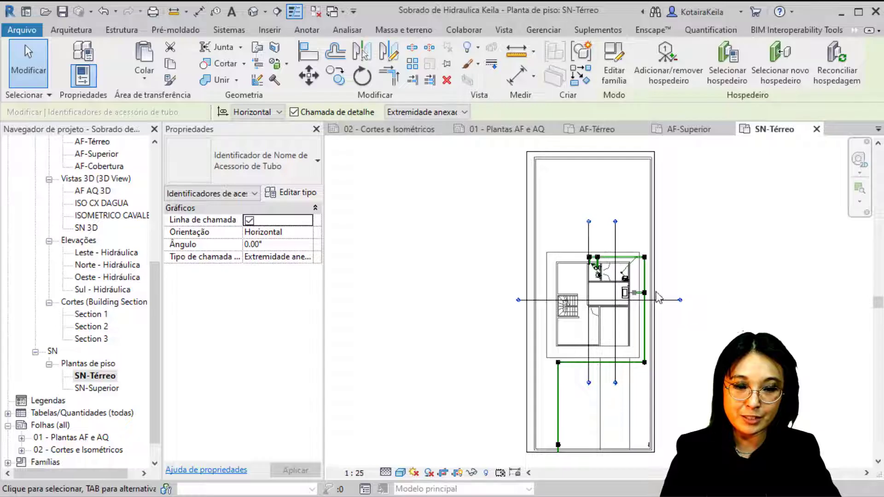
scroll(599, 274, "up", 2)
scroll(599, 274, "up", 3)
scroll(599, 274, "up", 2)
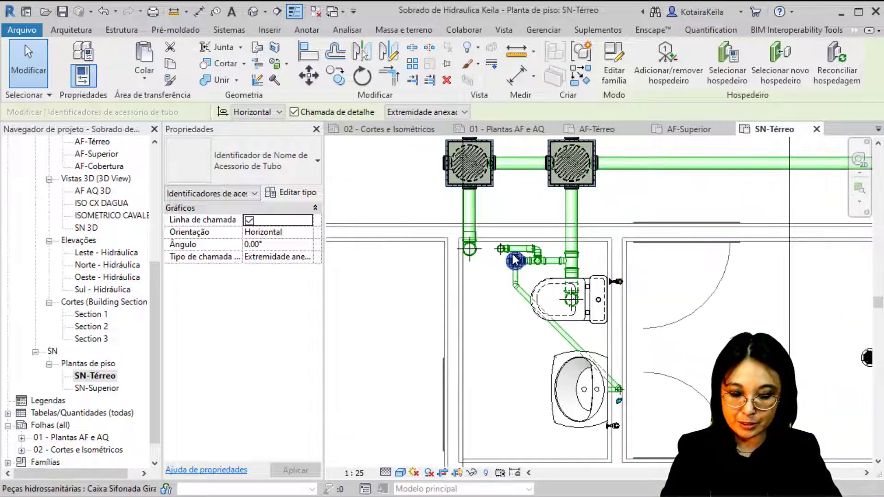
Tag the vertical ø100 pipe with an Identificador de Coluna tag labelled TQ1.
key("t")
key("g")
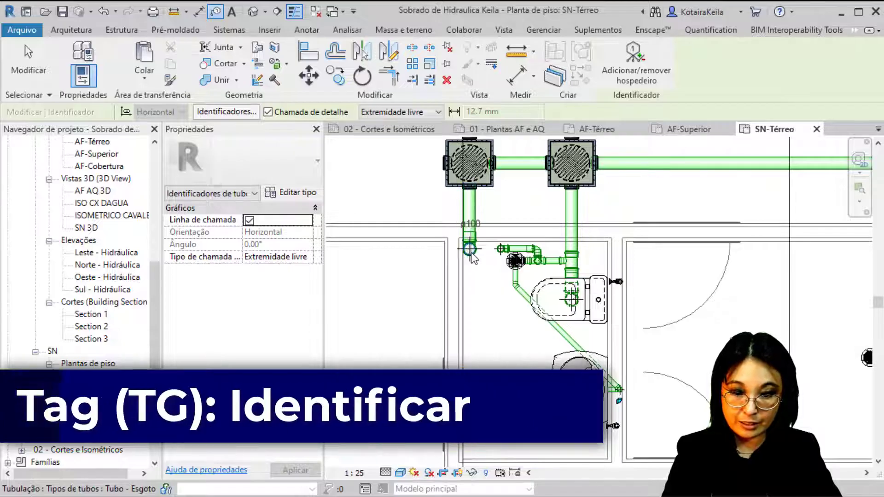
left_click(471, 254)
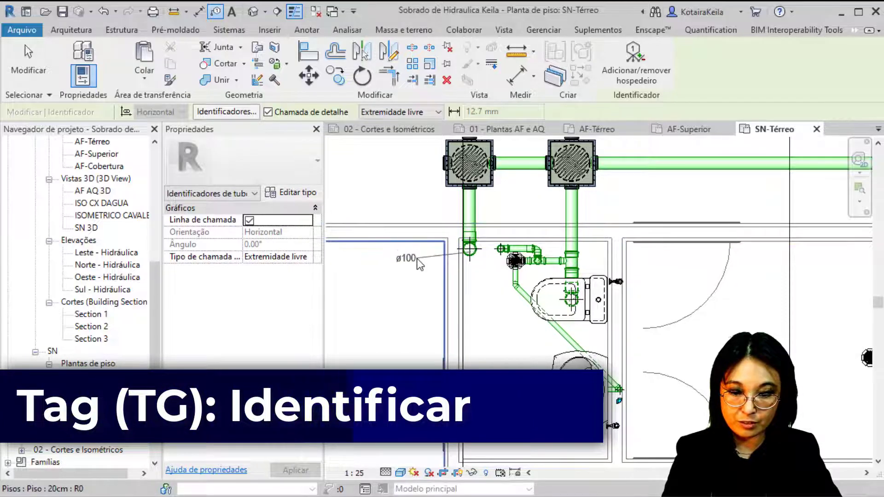
left_click(421, 252)
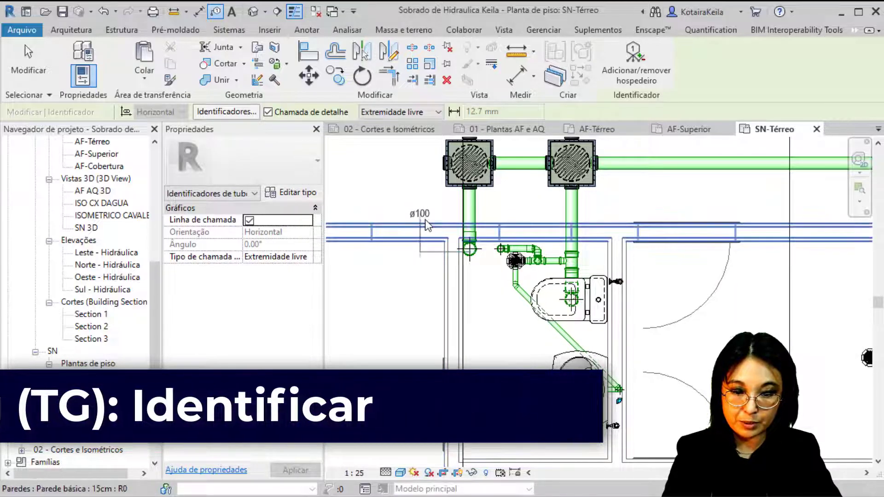
left_click(425, 215)
scroll(429, 227, "up", 3)
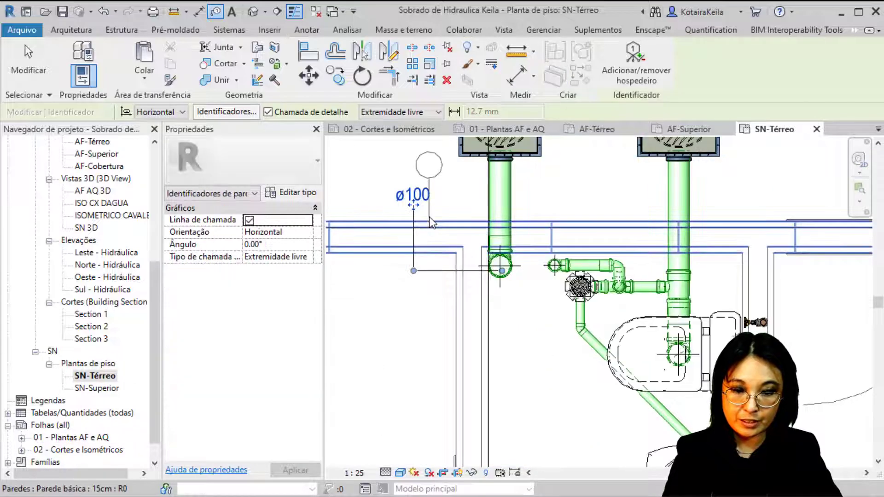
key("Escape")
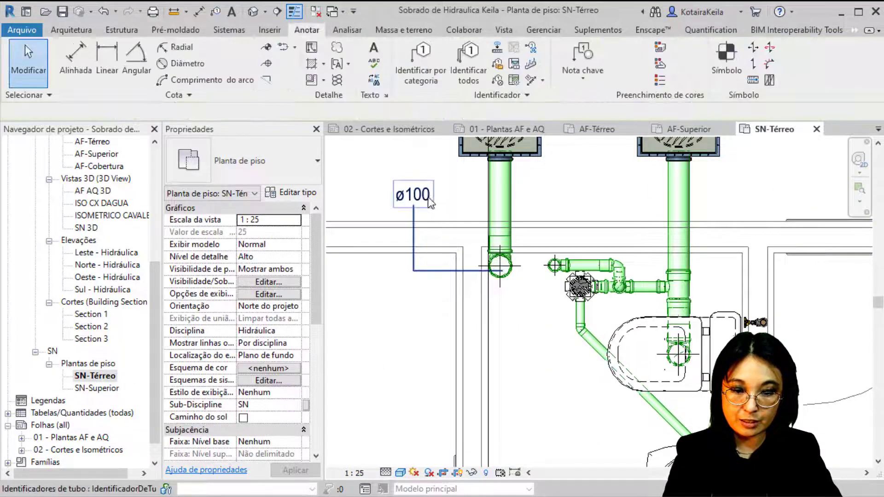
left_click(431, 200)
left_click(300, 167)
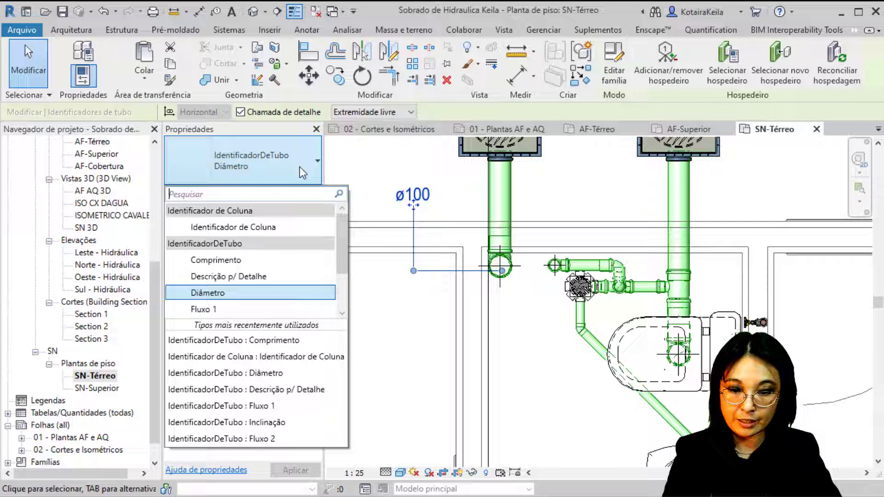
left_click(284, 227)
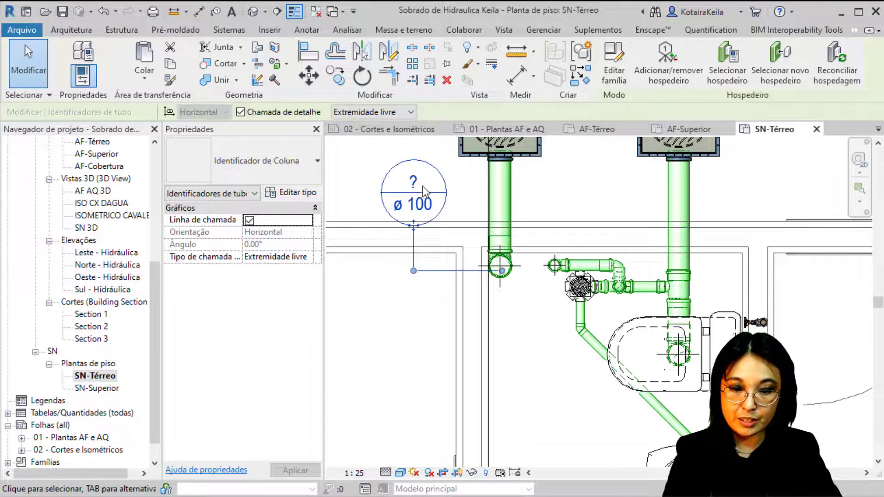
left_click(418, 189)
type("TQ1")
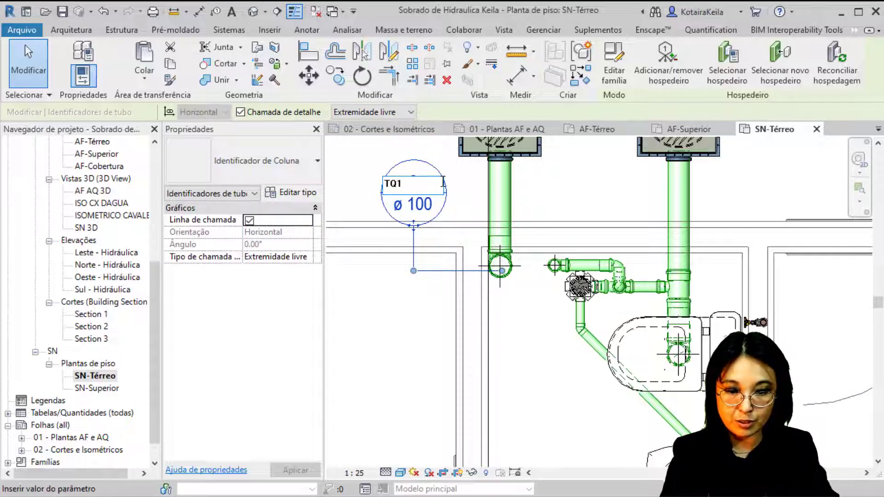
middle_click_drag(603, 186, 577, 186)
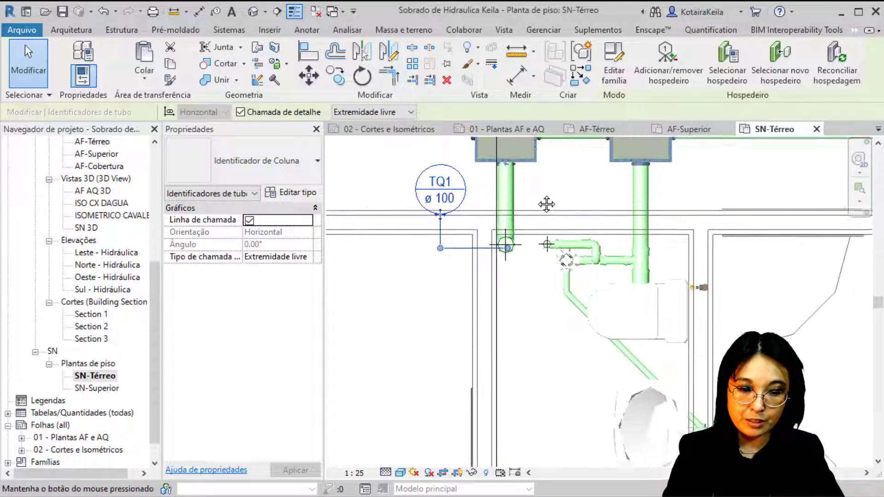
scroll(479, 263, "down", 2)
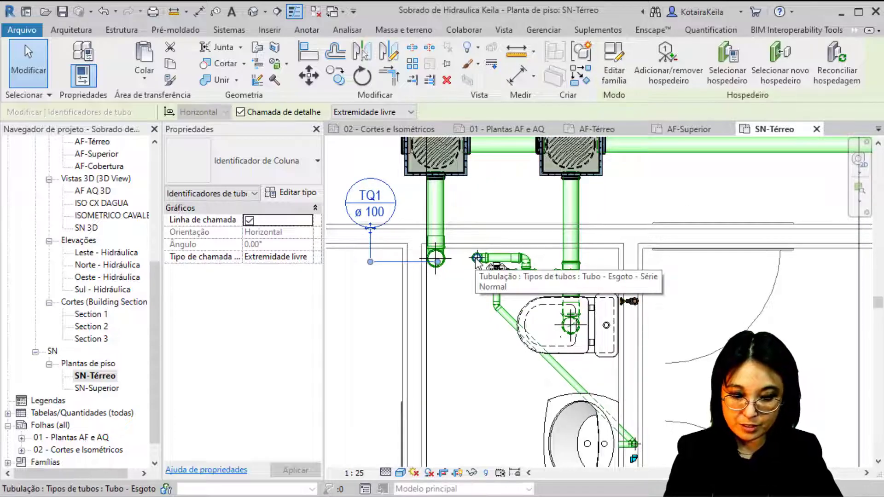
Tag the ø50 branch pipe with an Identificador de Coluna tag labelled CV.
key("t")
key("g")
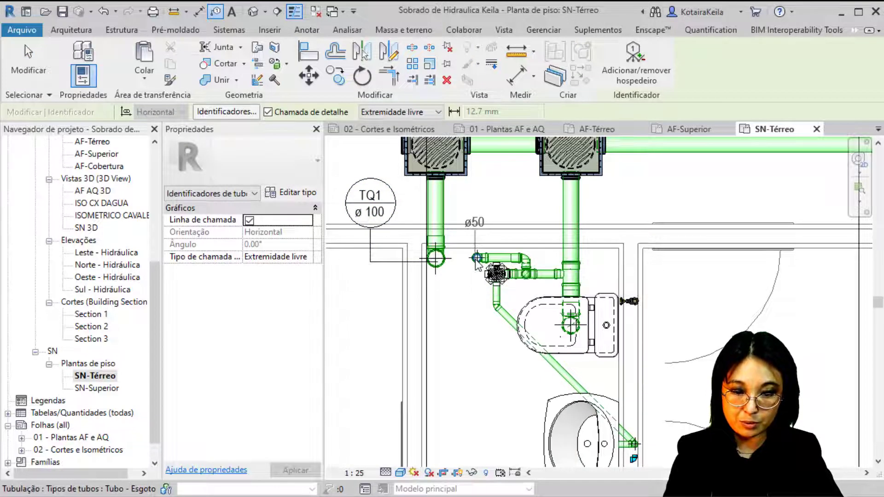
left_click(477, 258)
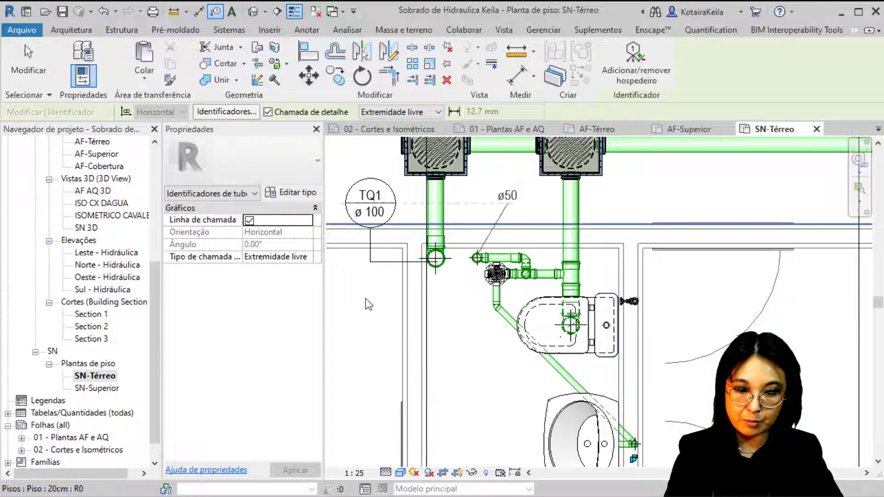
middle_click_drag(407, 306, 479, 275)
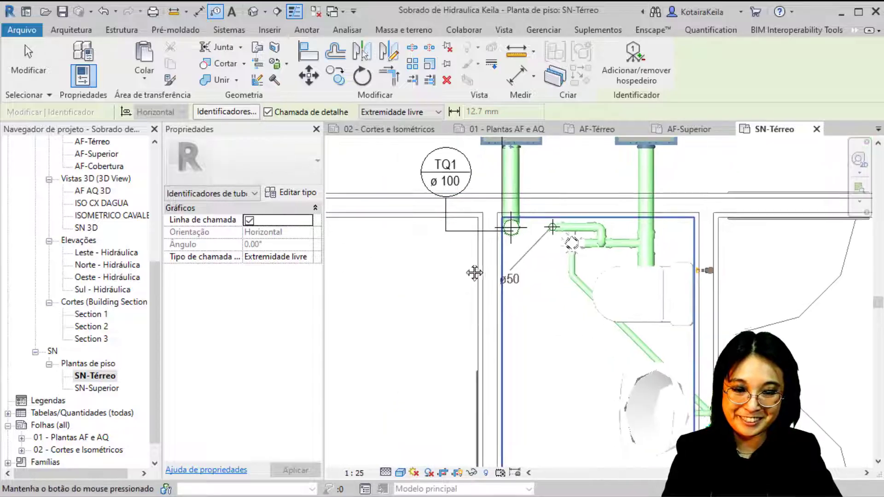
left_click(527, 258)
left_click(413, 259)
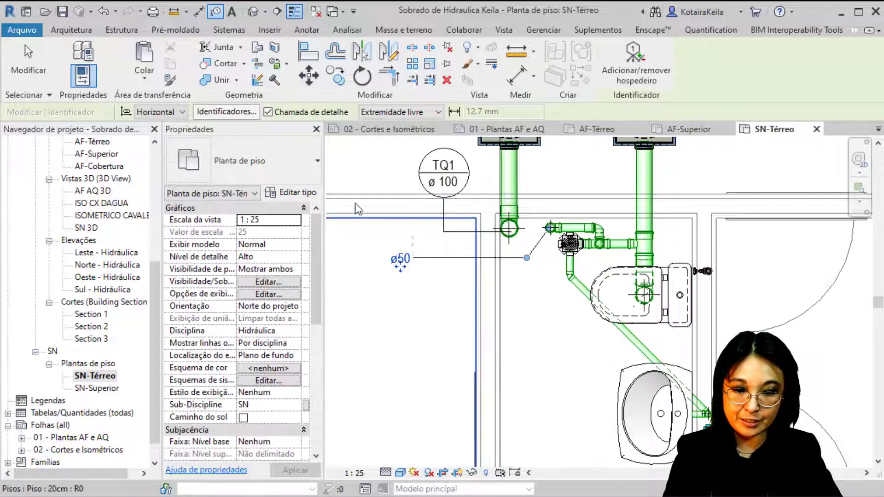
key("Escape")
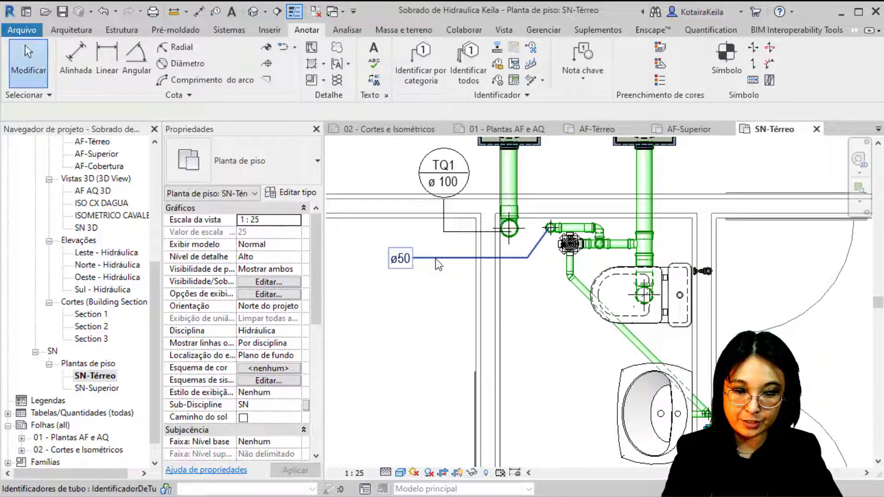
left_click(436, 257)
left_click(277, 168)
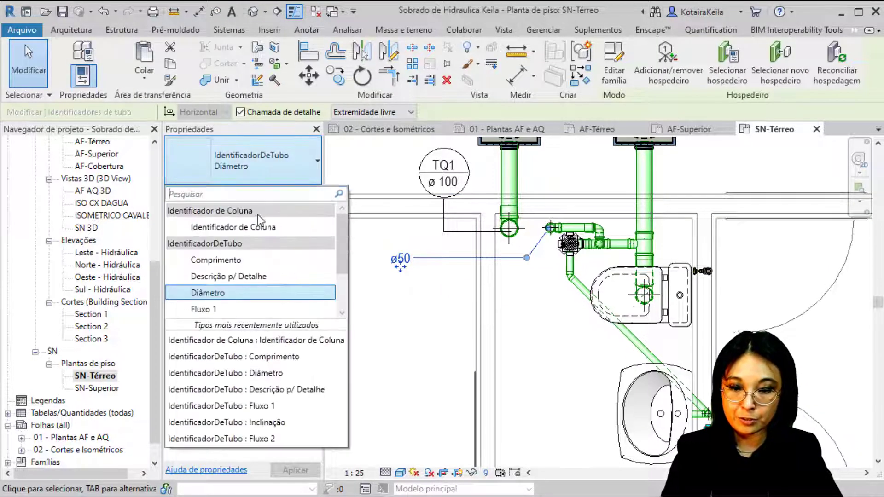
left_click(253, 230)
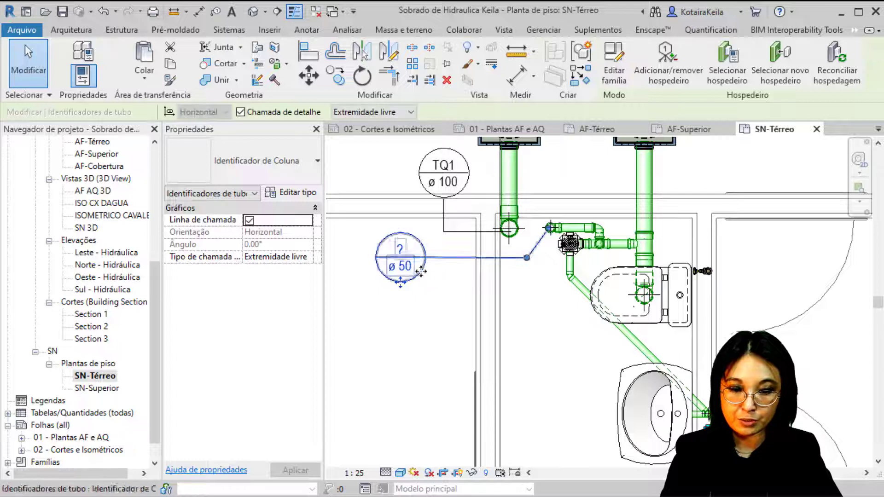
left_click(401, 252)
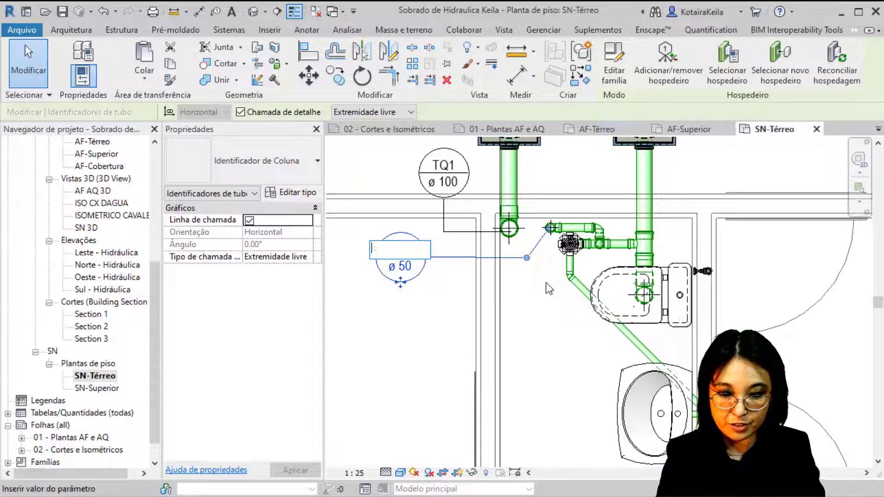
type("CV")
left_click(434, 316)
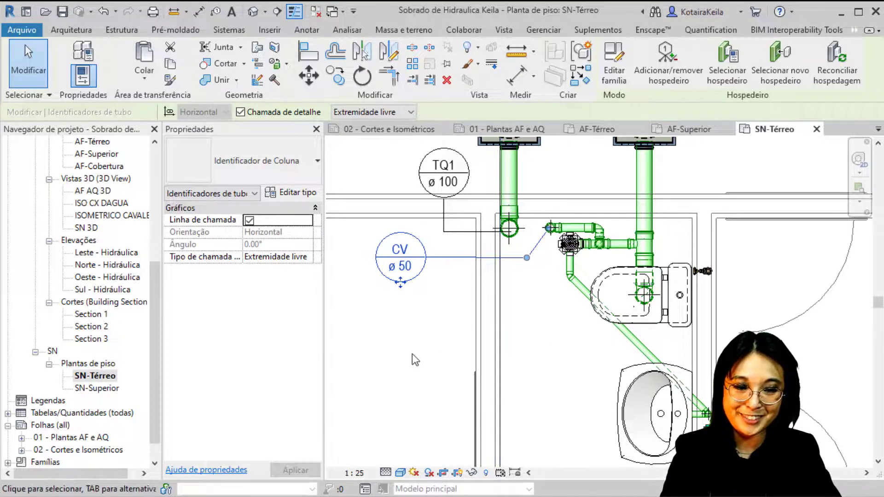
left_click(412, 354)
middle_click_drag(540, 303, 499, 344)
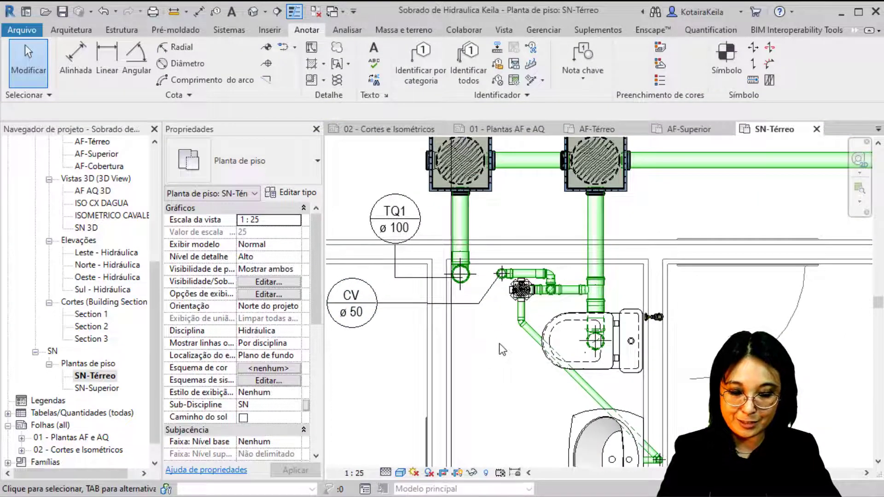
Place a leaderless ø100 diameter tag beside the vertical pipe below the left inspection box.
left_click(480, 231)
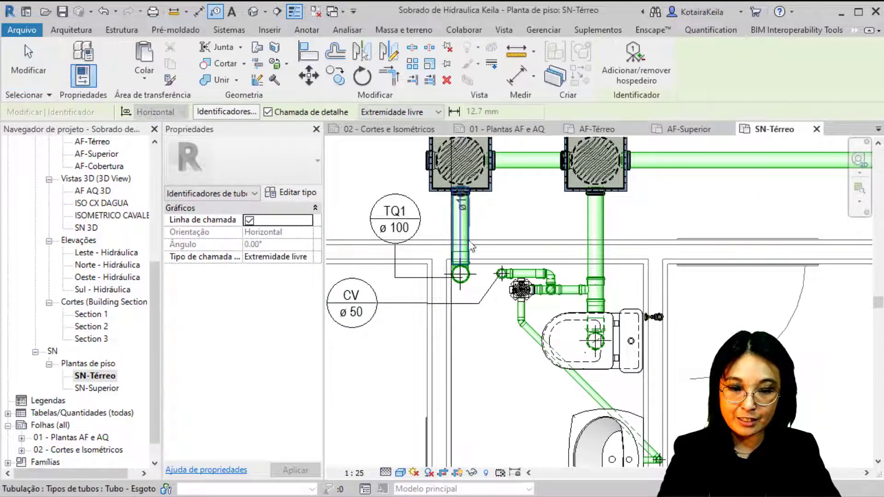
left_click(260, 164)
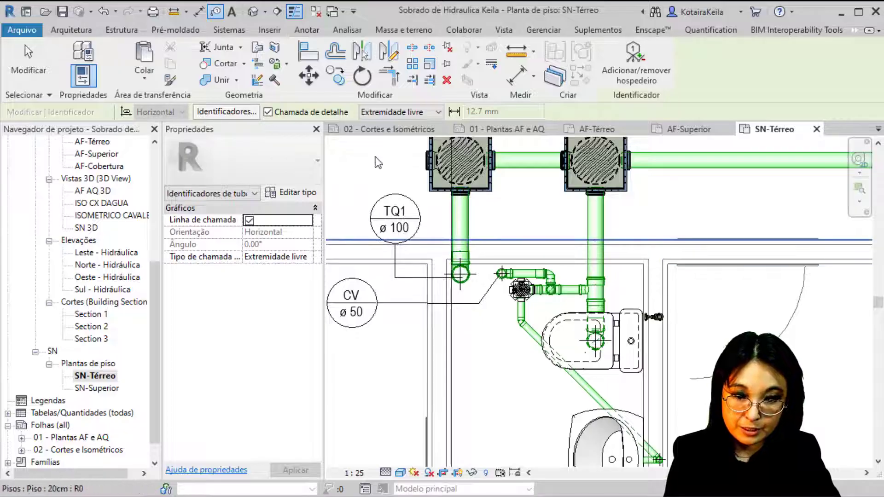
left_click(268, 112)
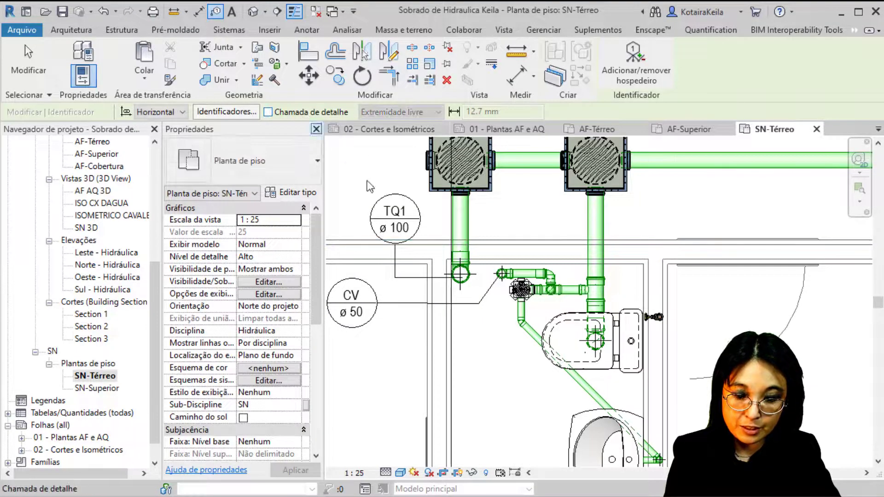
left_click(465, 233)
left_click_drag(495, 226, 485, 230)
left_click(483, 230)
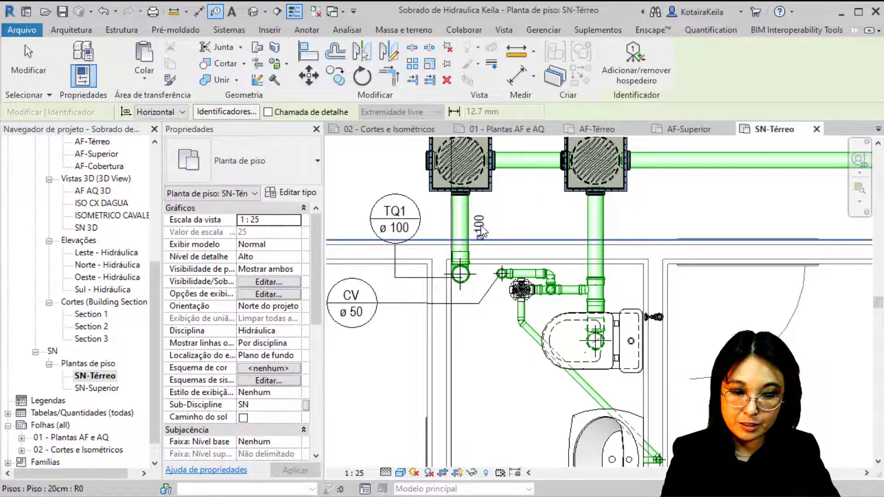
scroll(481, 229, "up", 2)
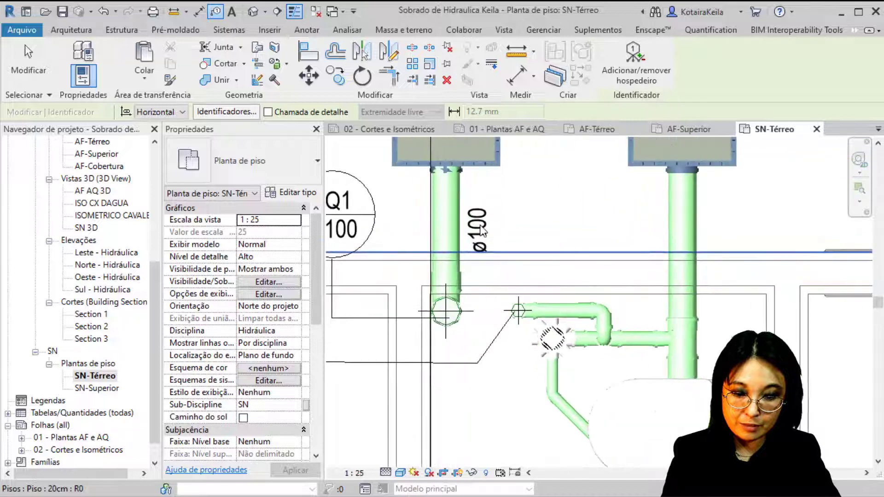
scroll(481, 229, "up", 1)
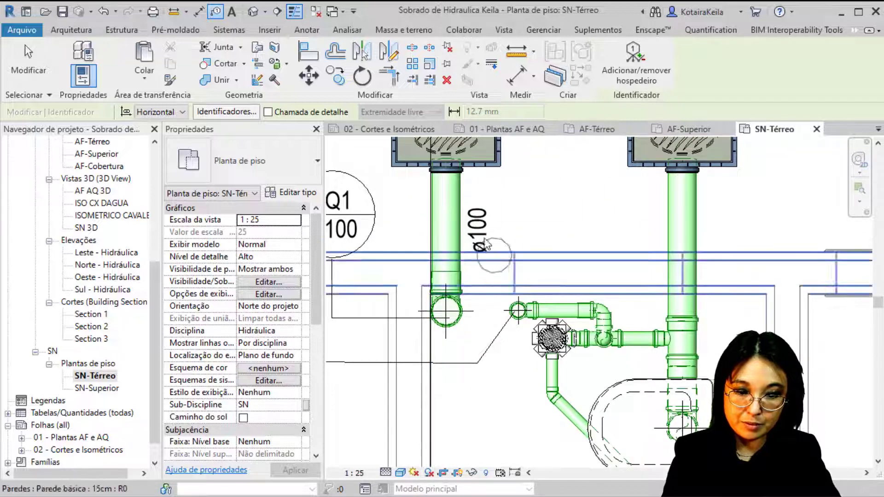
key("Escape")
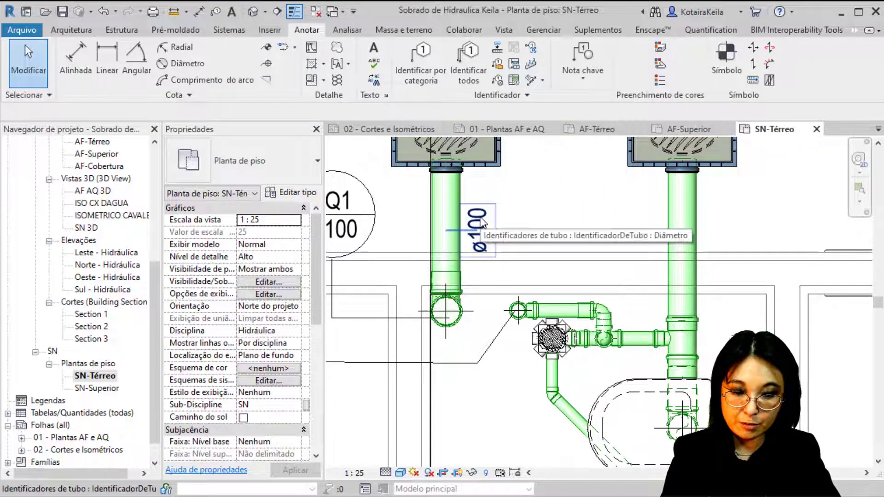
Change that tag to IdentificadorDeTubo Inclinação so it reads i=1.0%, then zoom out.
left_click(482, 223)
left_click(226, 156)
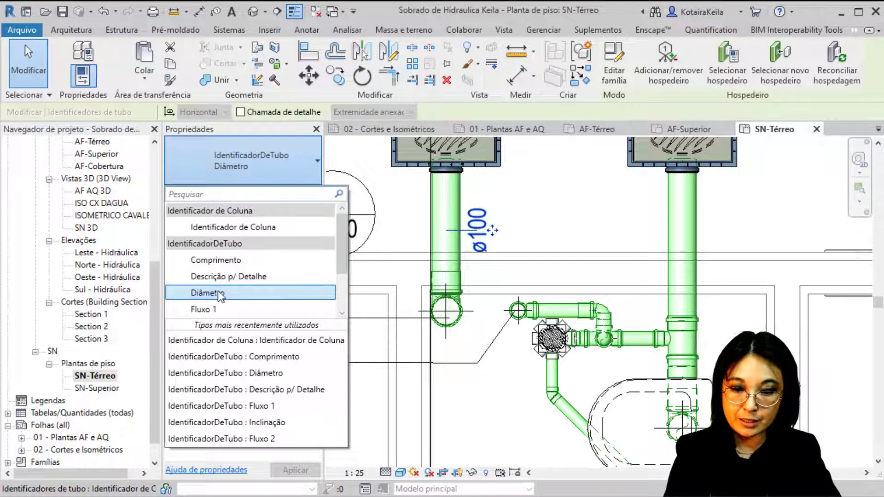
scroll(218, 291, "down", 2)
left_click(230, 309)
key("Escape")
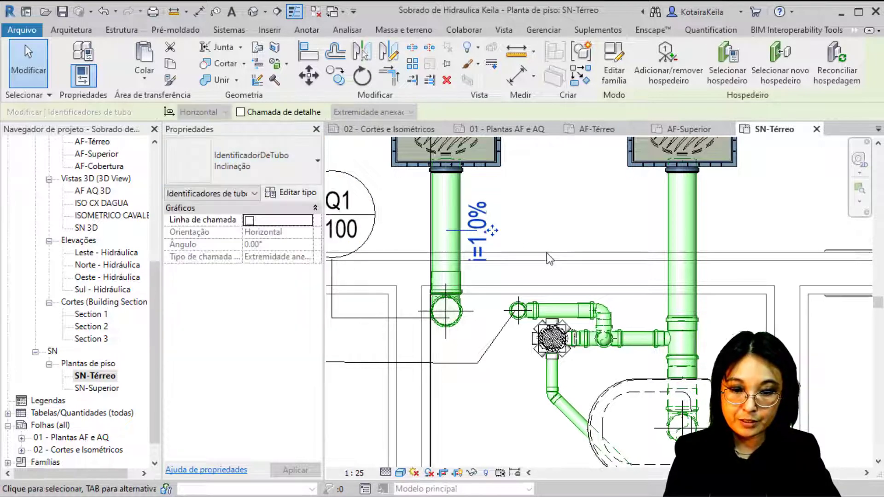
scroll(512, 242, "up", 1)
scroll(514, 249, "down", 1)
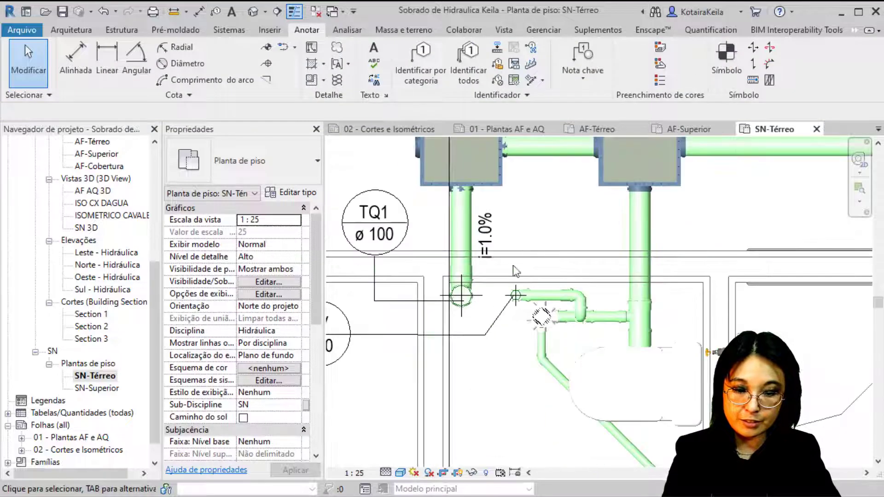
scroll(511, 251, "down", 1)
scroll(479, 254, "down", 1)
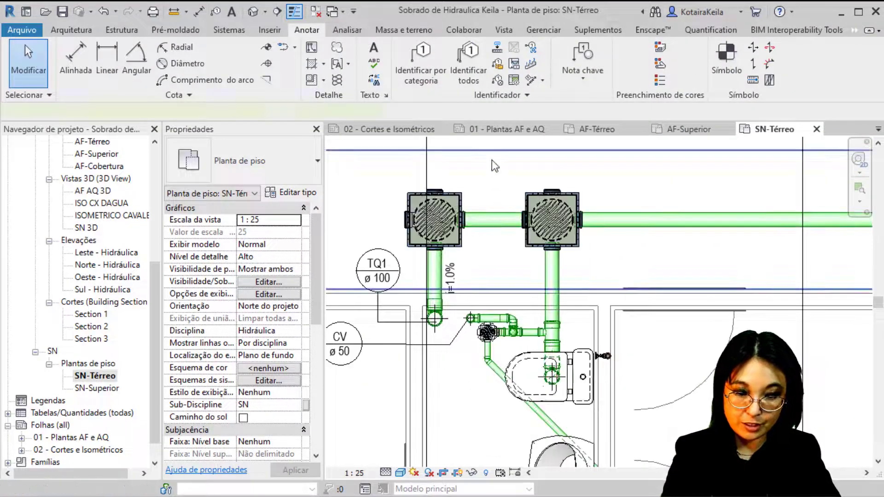
Place two stacked ø100 tags on the horizontal pipe between the inspection boxes.
key("t")
key("g")
left_click(494, 216)
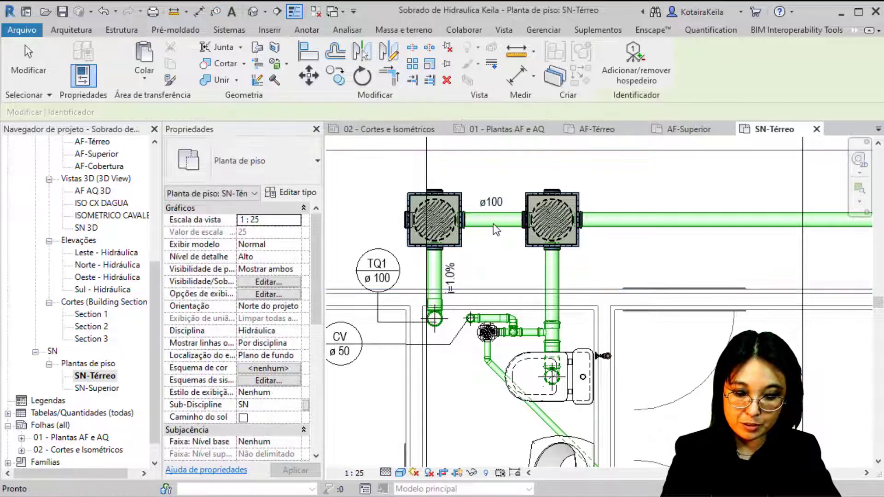
key("Escape")
key("t")
key("g")
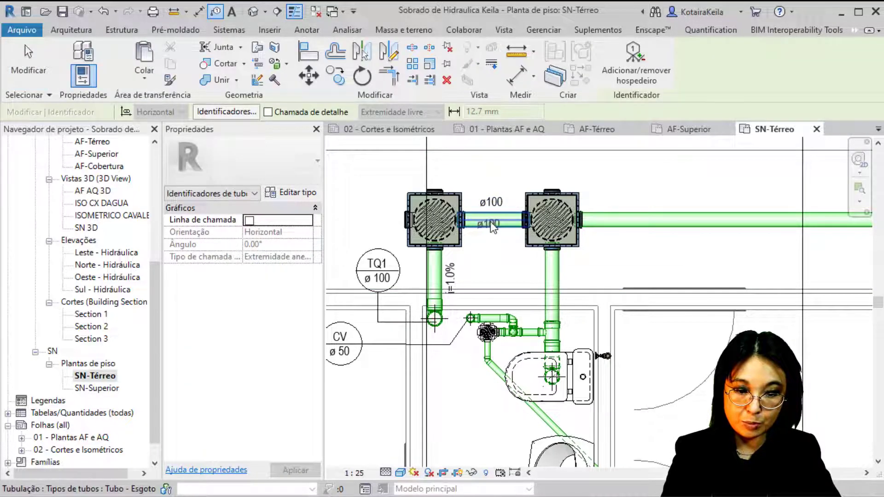
left_click(487, 222)
left_click(492, 188)
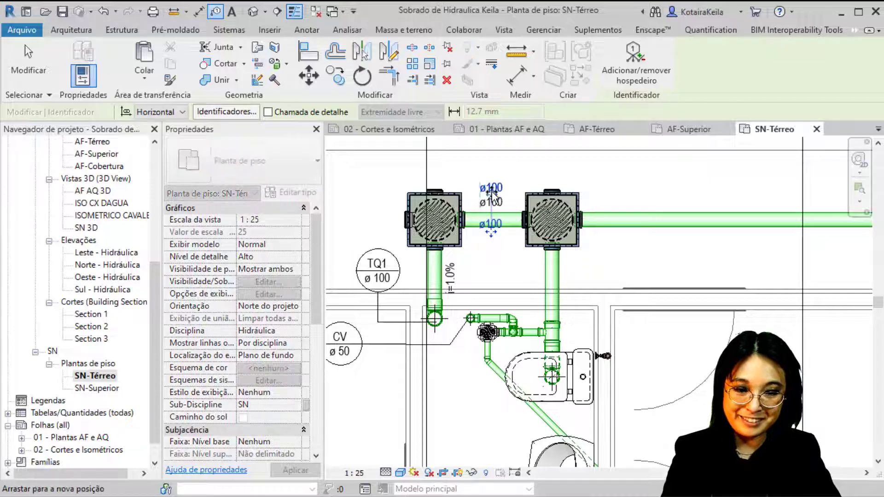
key("Escape")
Switch the lower tag to IdentificadorDeTubo Inclinação so it shows i=1.0%.
left_click(496, 193)
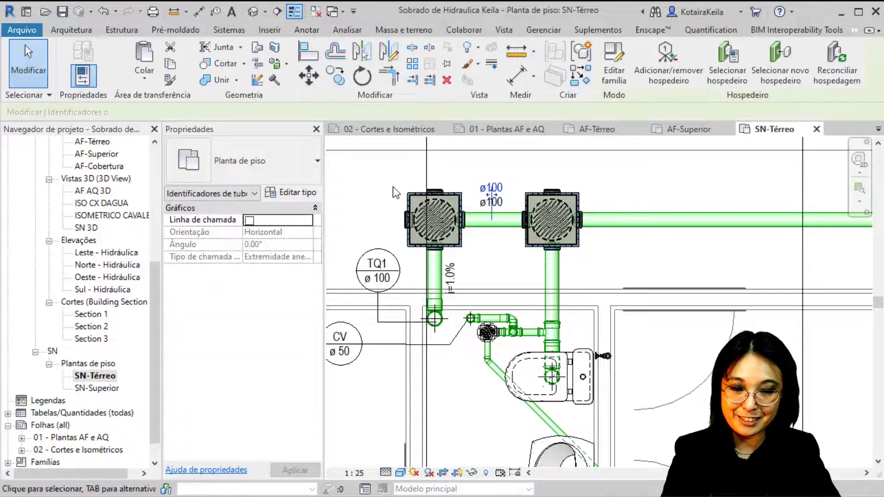
left_click(393, 186)
left_click(498, 203)
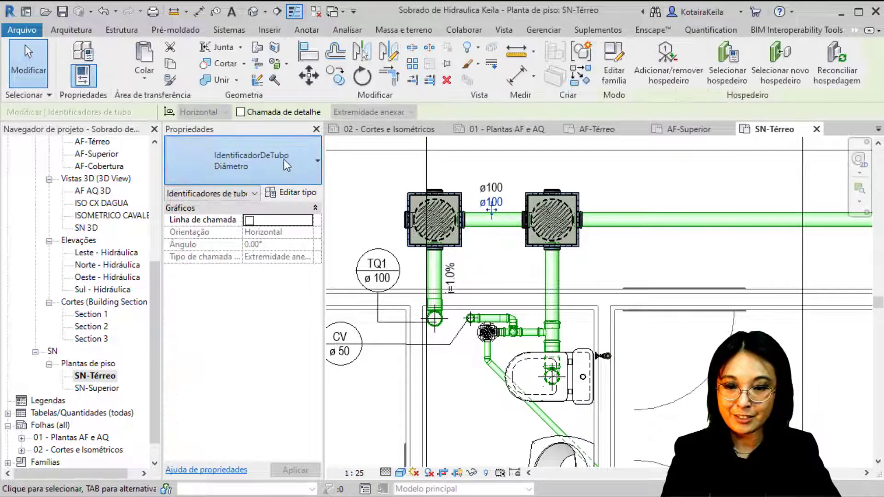
left_click(283, 159)
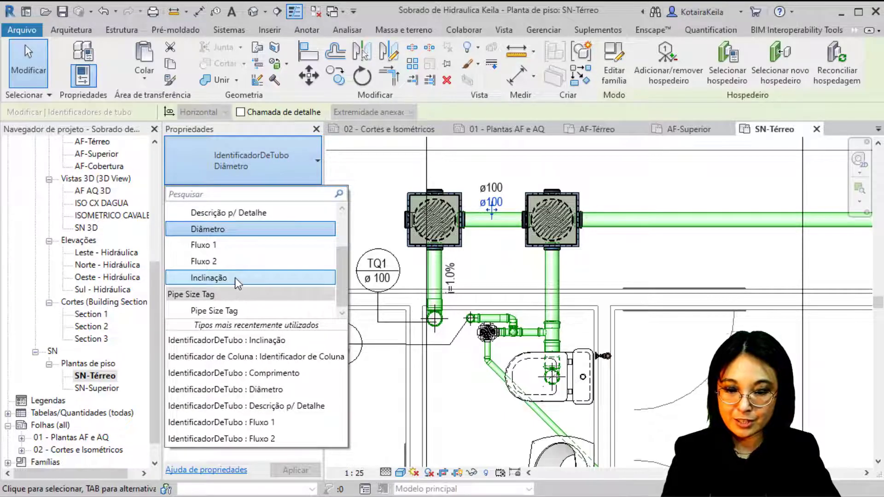
left_click(235, 278)
key("Escape")
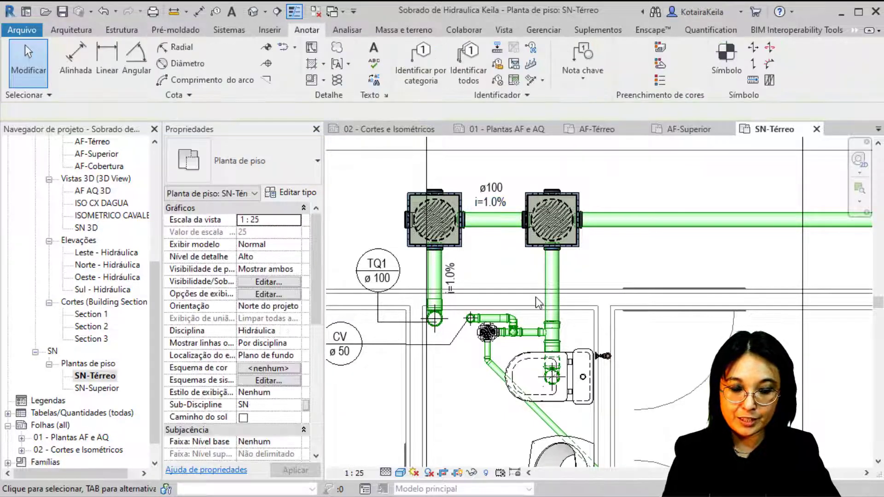
left_click(502, 199)
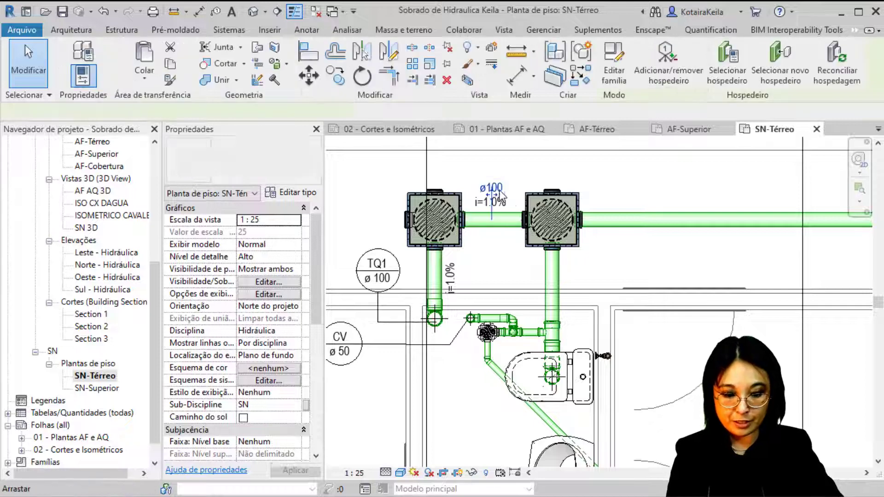
left_click(507, 268)
scroll(507, 268, "up", 2)
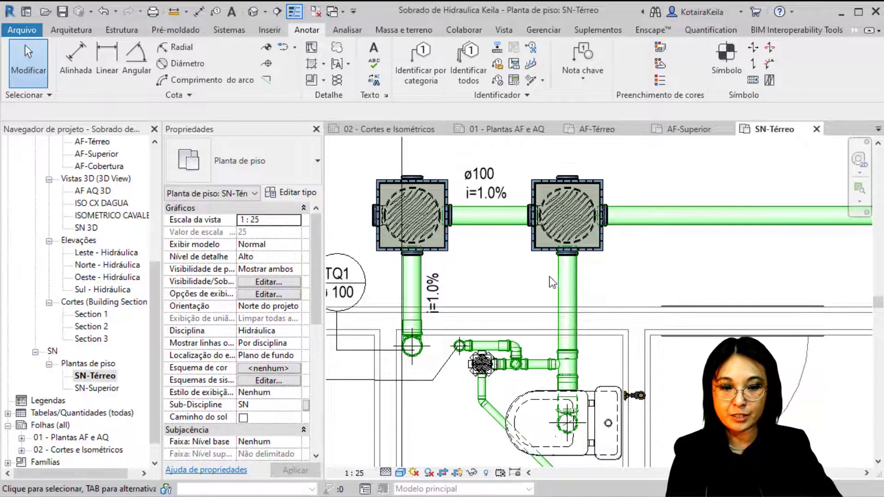
scroll(525, 279, "down", 2)
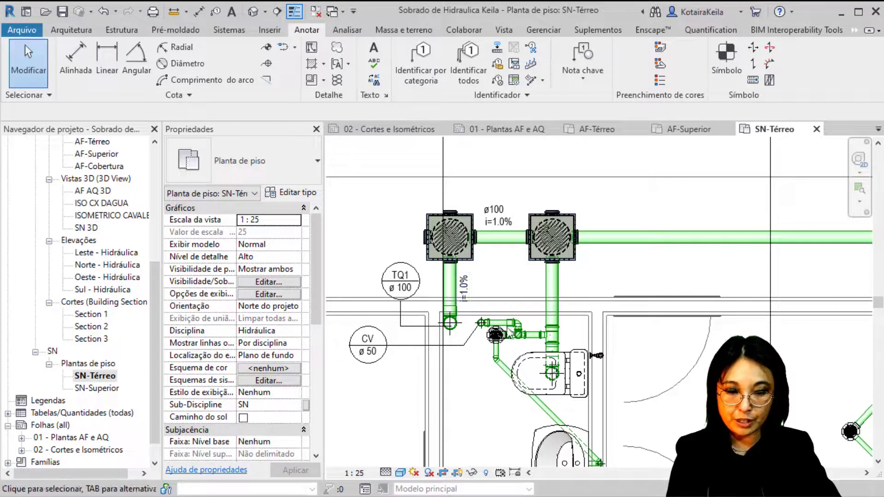
Tag the diagonal pipe to the washbasin with its ø40 diameter.
middle_click_drag(473, 291, 426, 219)
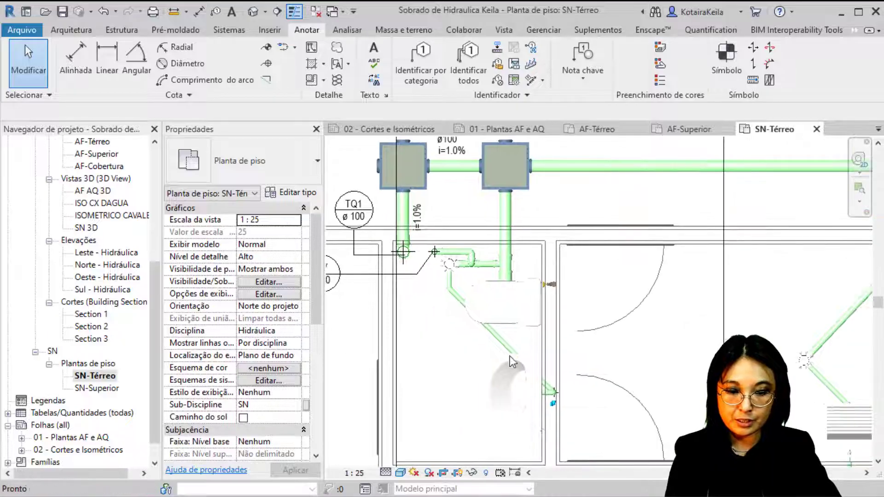
key("t")
key("g")
left_click(491, 341)
scroll(507, 330, "up", 2)
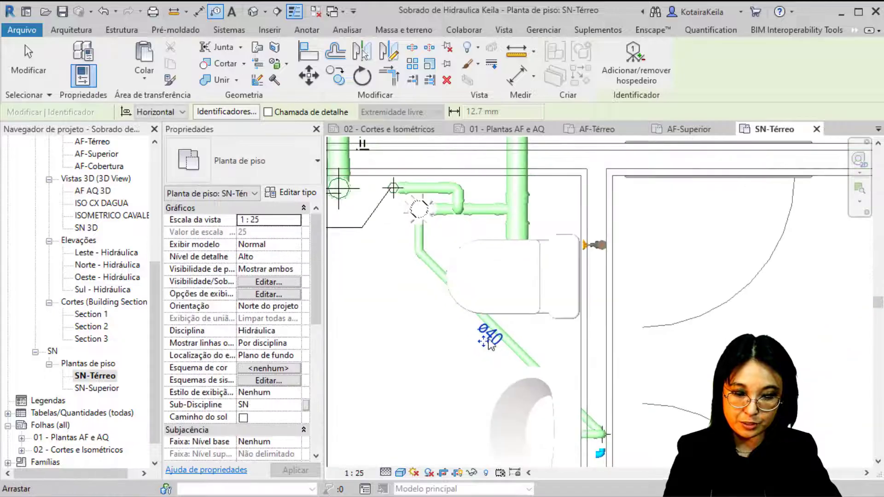
left_click(468, 375)
Add a second tag below it and switch it to IdentificadorDeTubo Inclinação showing i=2.0%.
key("Escape")
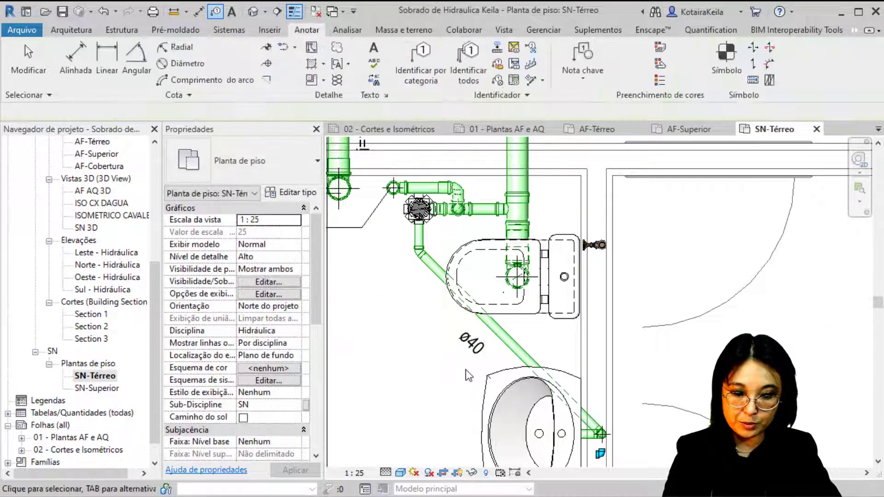
key("t")
key("g")
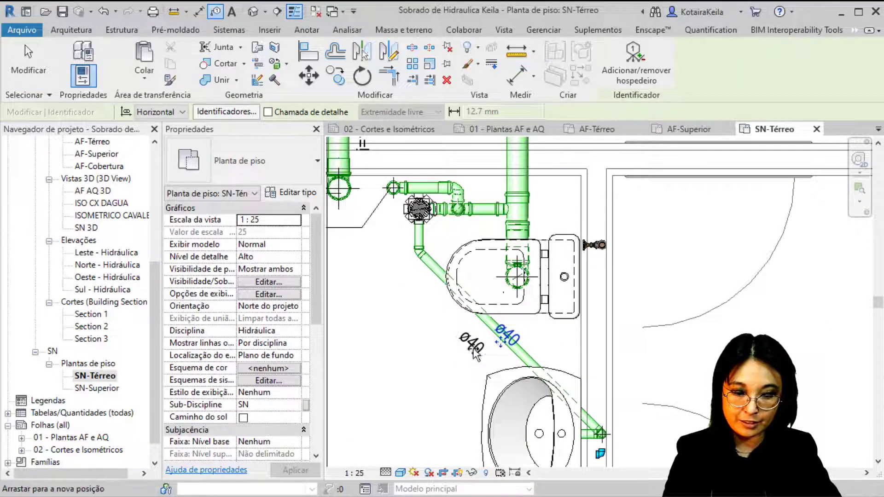
left_click_drag(474, 354, 456, 367)
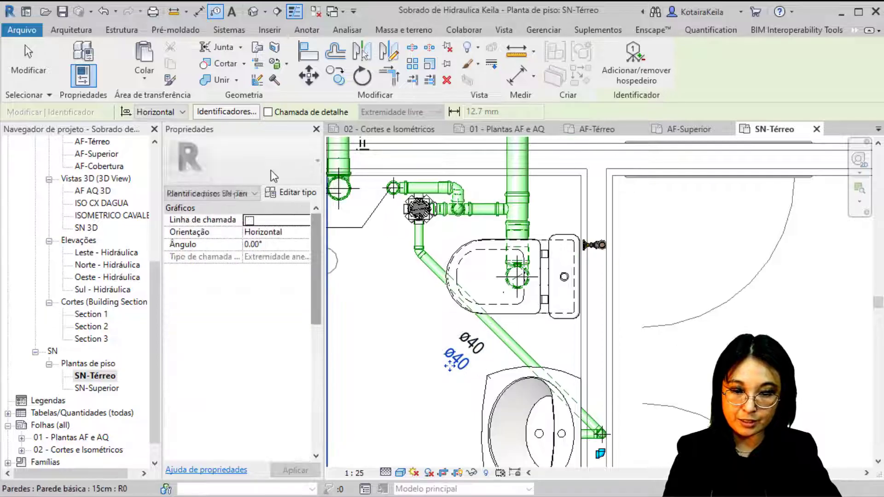
key("Escape")
left_click(456, 362)
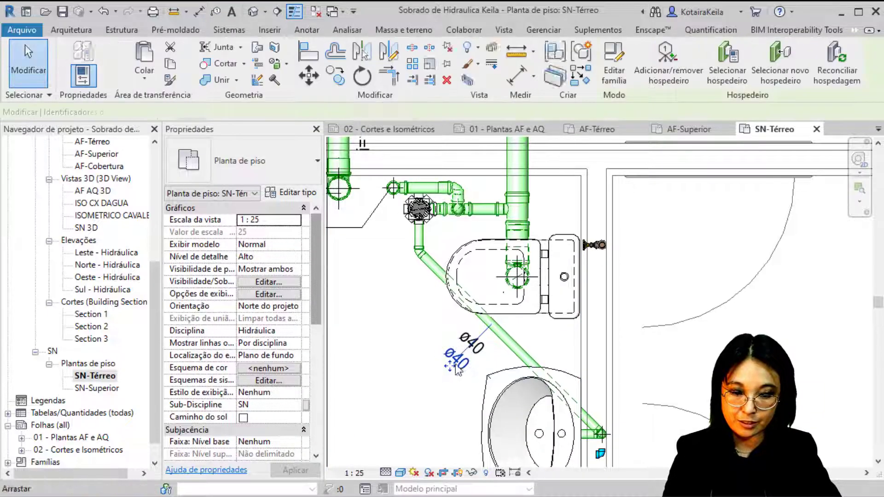
left_click(253, 167)
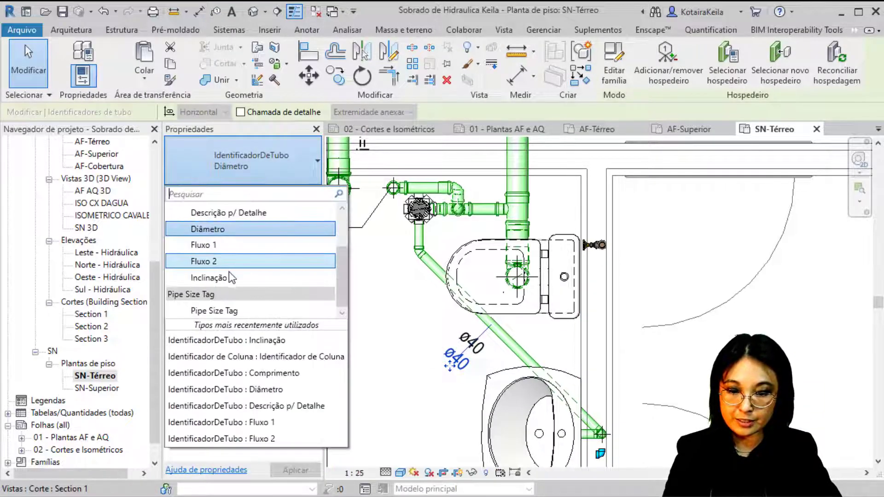
key("Escape")
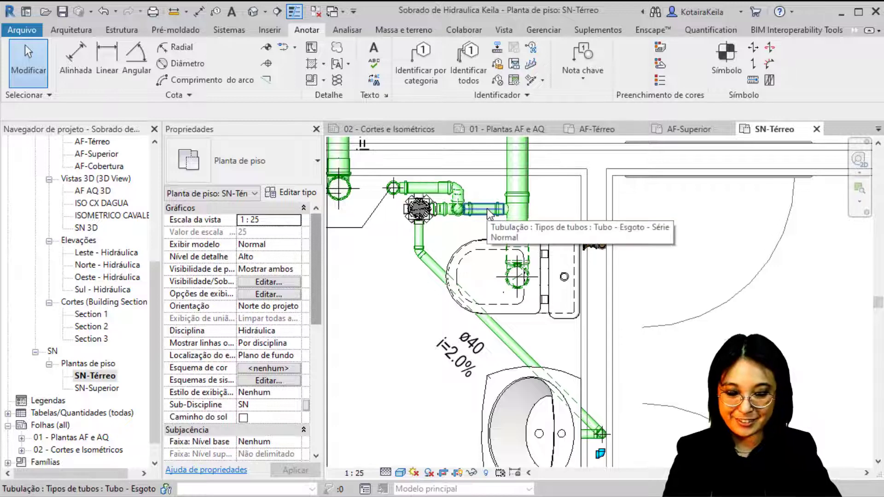
Raise the first ø50 tag above its pipe and add a second ø50 tag on the short toilet branch.
left_click_drag(489, 212, 484, 168)
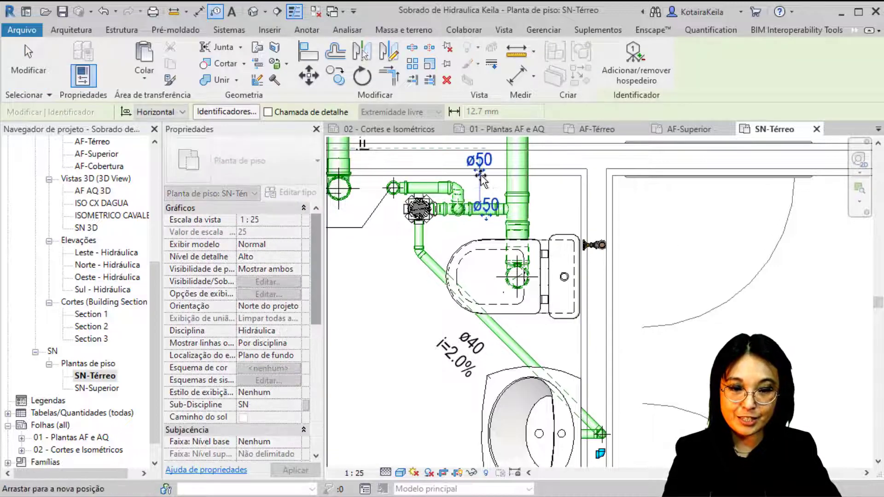
left_click(382, 270)
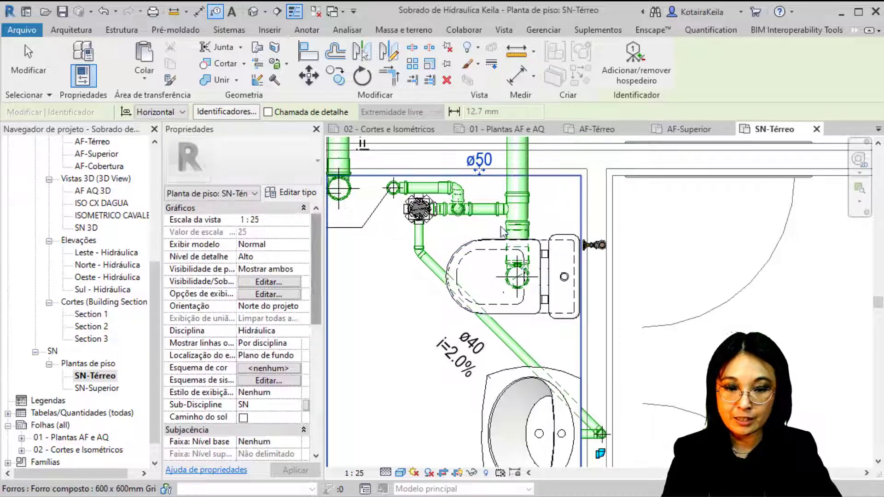
left_click(484, 212)
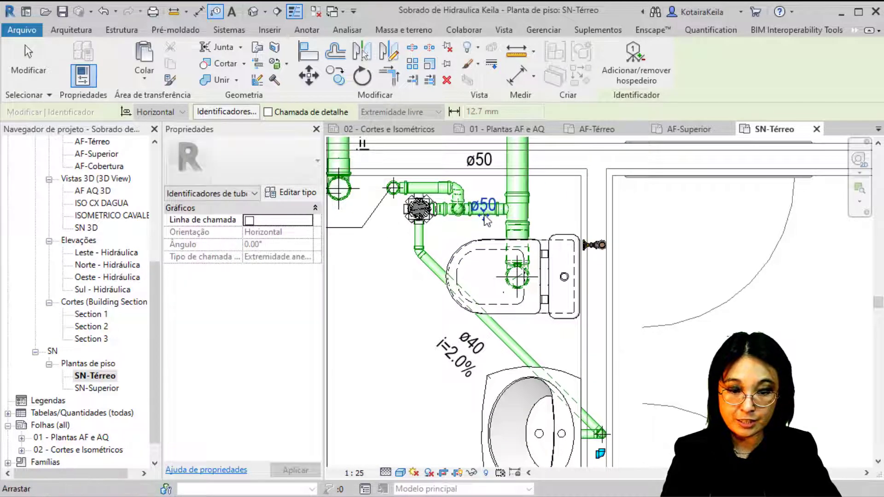
left_click_drag(485, 194, 479, 173)
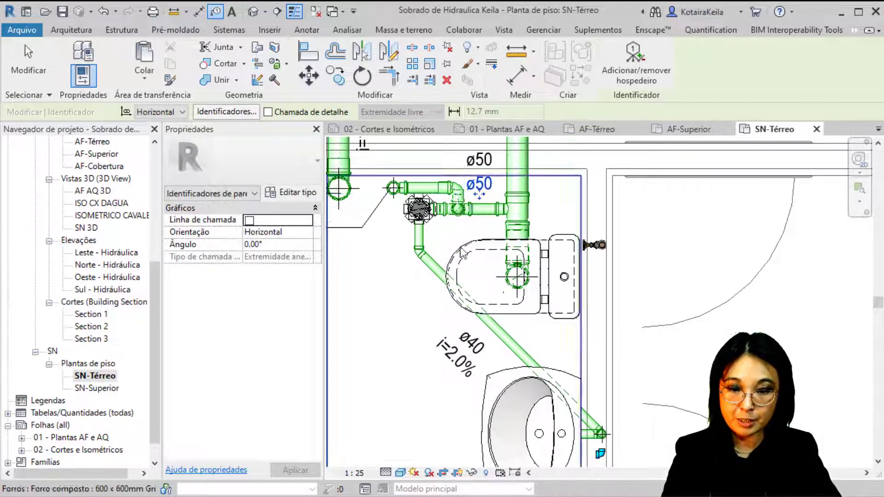
key("Escape")
Change the second tag's type so it shows the i=3.3% slope.
left_click(479, 184)
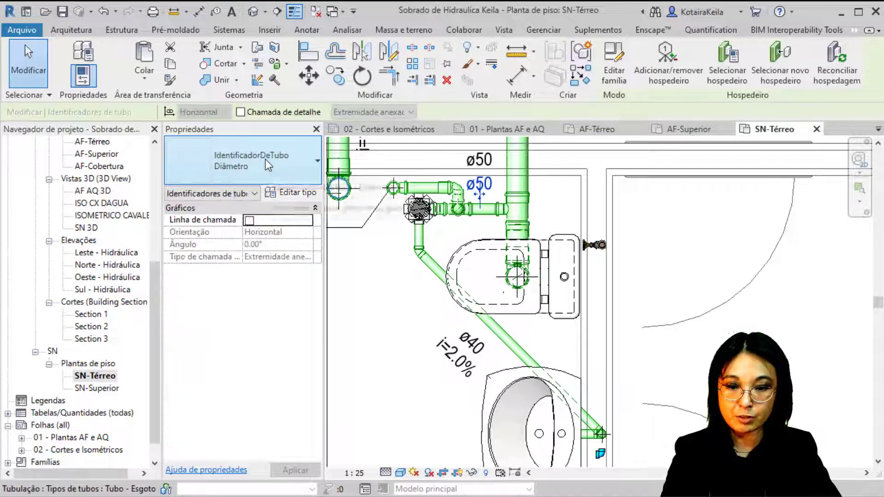
left_click(265, 160)
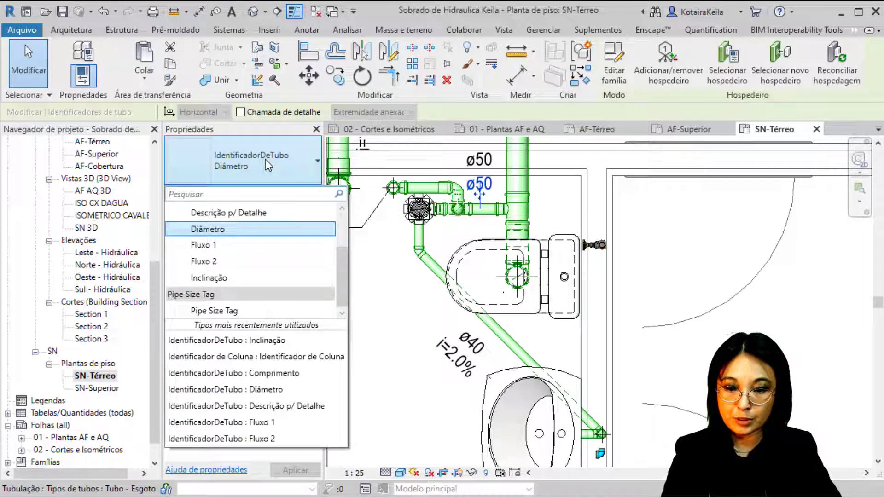
left_click(223, 278)
scroll(483, 208, "up", 2)
middle_click_drag(495, 146, 499, 217)
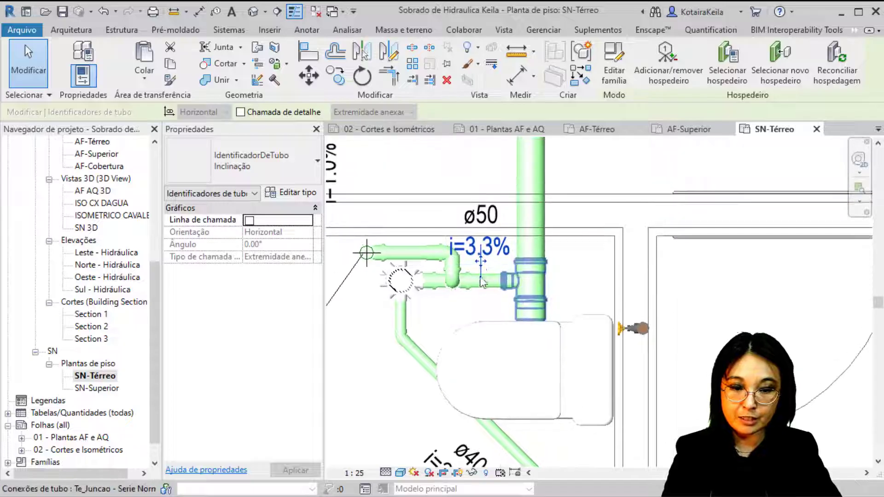
Reposition the ø50 and i=3.3% tags so ø50 sits directly above the slope tag.
key("Escape")
left_click(481, 216)
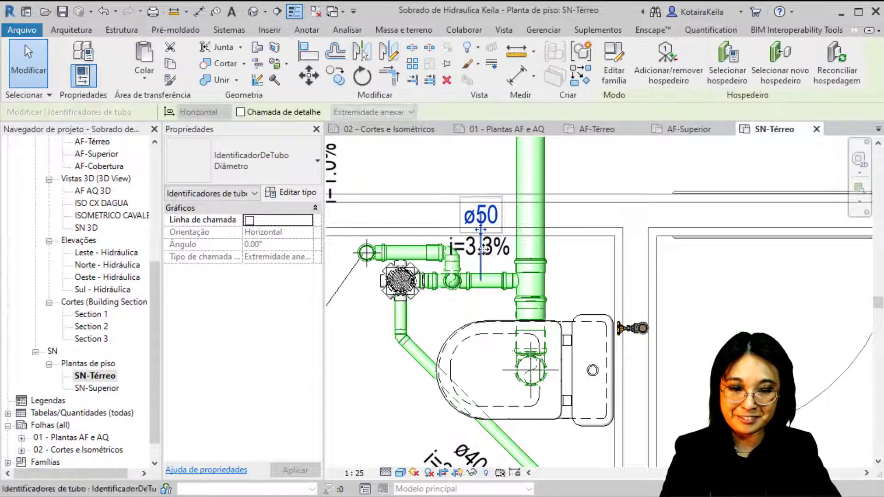
left_click_drag(483, 236, 483, 184)
left_click(502, 256)
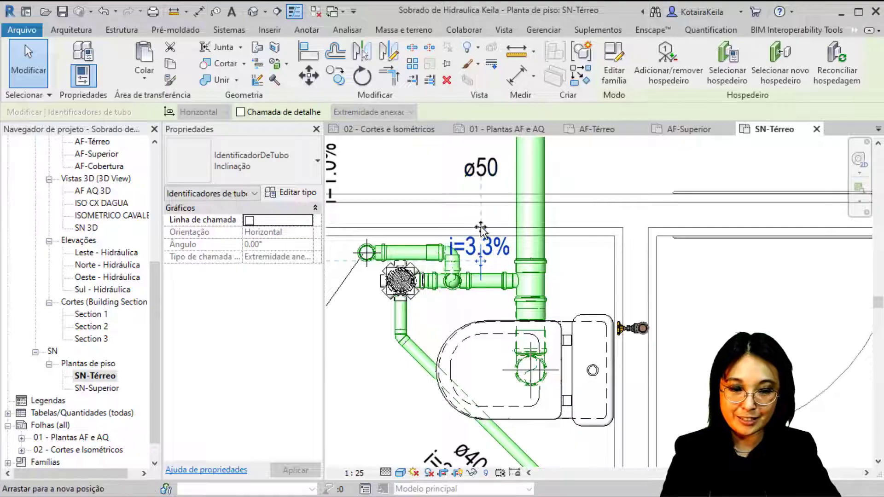
left_click_drag(481, 202, 482, 175)
middle_click_drag(491, 163, 488, 226)
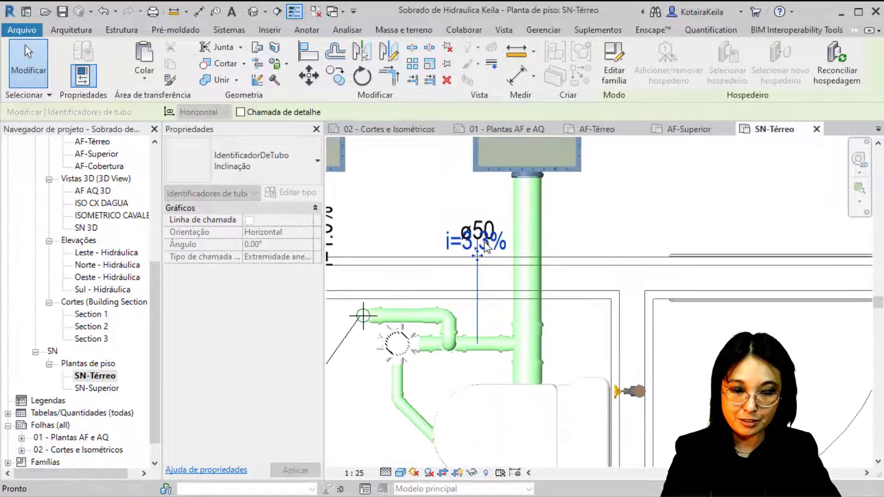
mouse_move(487, 225)
left_mouse_down()
mouse_move(481, 251)
mouse_move(479, 223)
left_mouse_up()
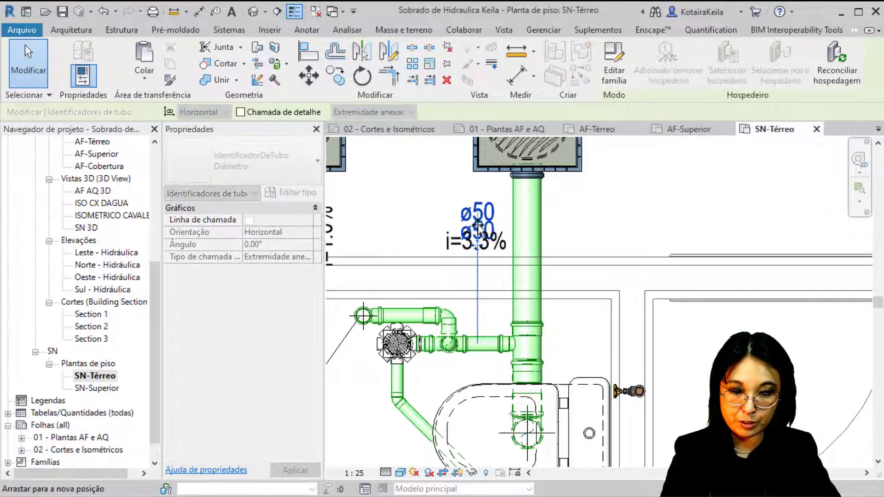
key("Escape")
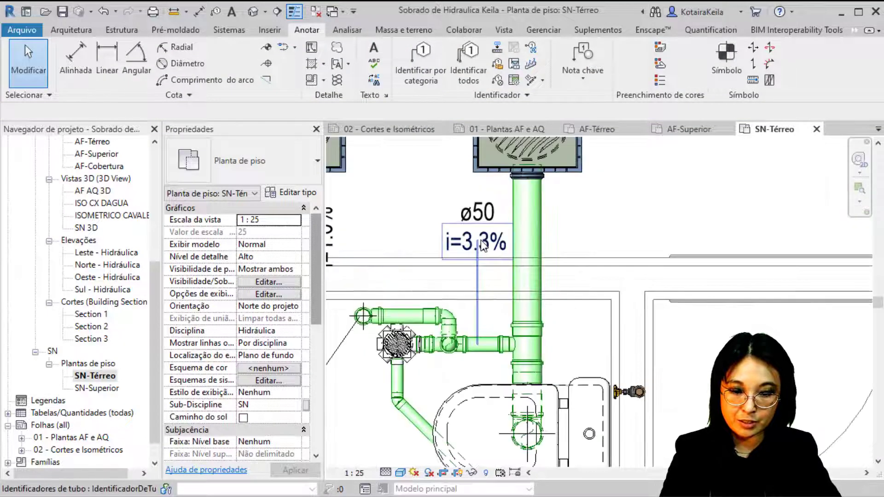
left_click(481, 240)
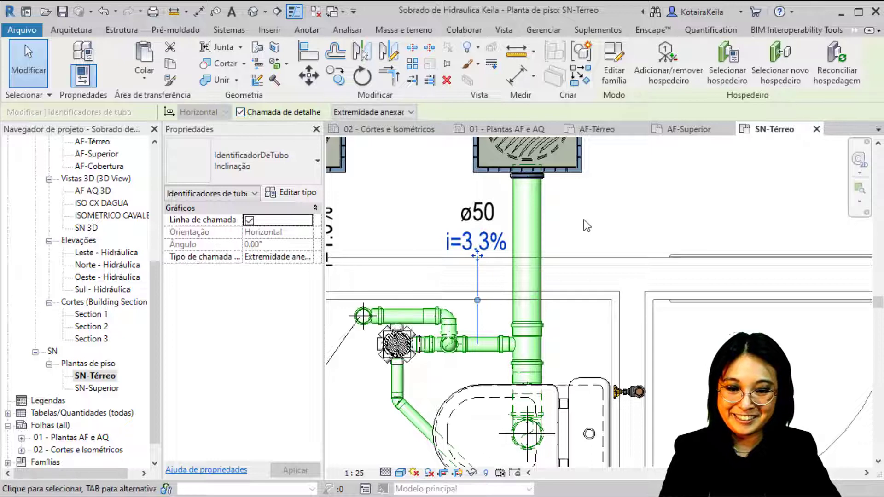
key("Escape")
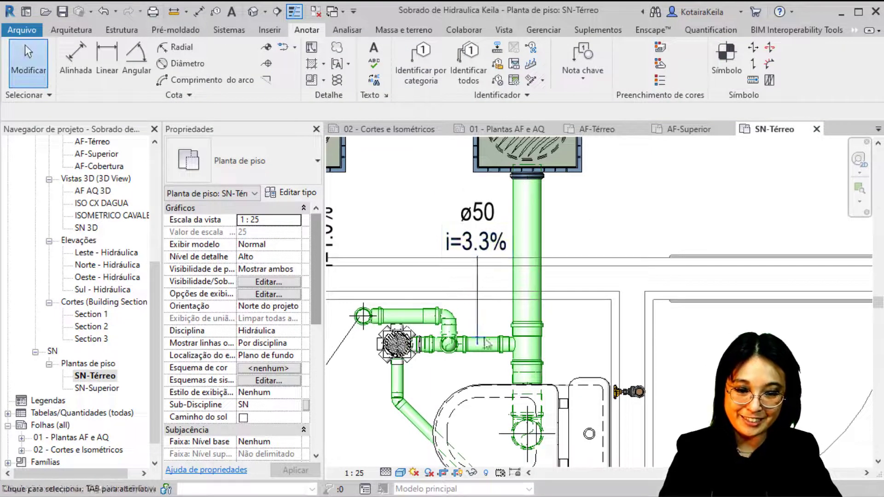
scroll(638, 258, "down", 3)
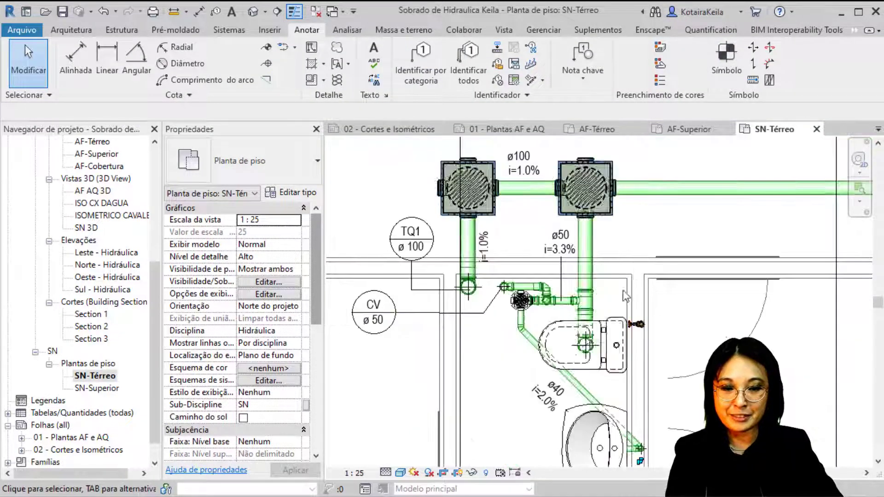
middle_click_drag(623, 291, 545, 256)
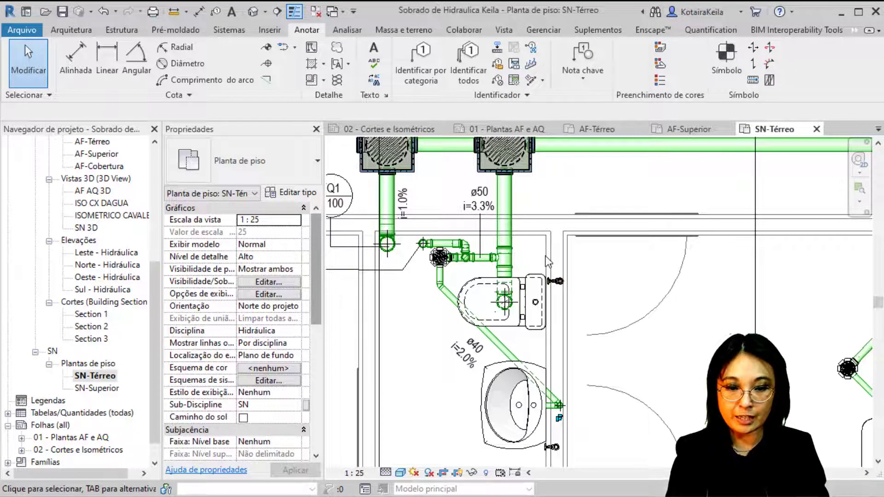
scroll(566, 168, "down", 2)
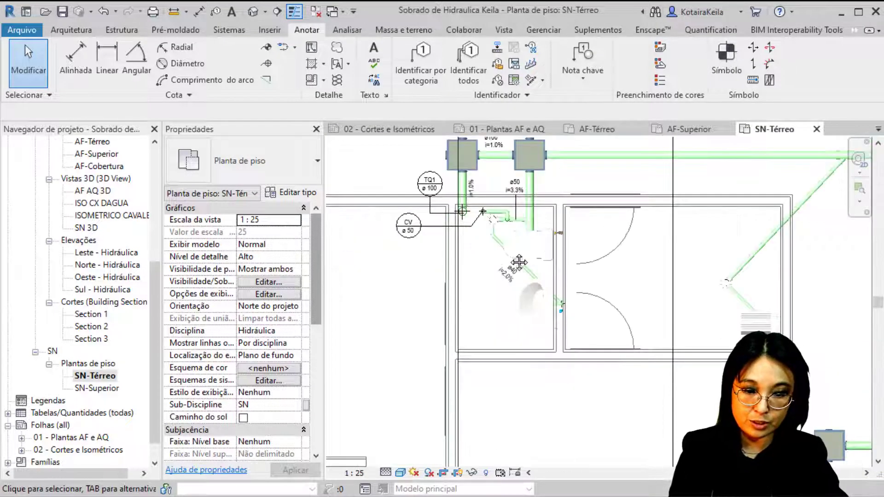
middle_click_drag(519, 262, 508, 258)
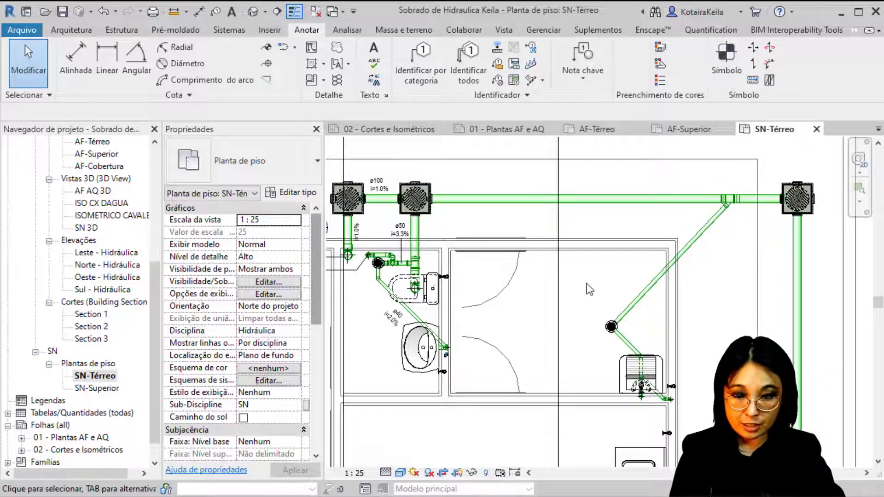
scroll(472, 229, "up", 2)
scroll(472, 228, "up", 1)
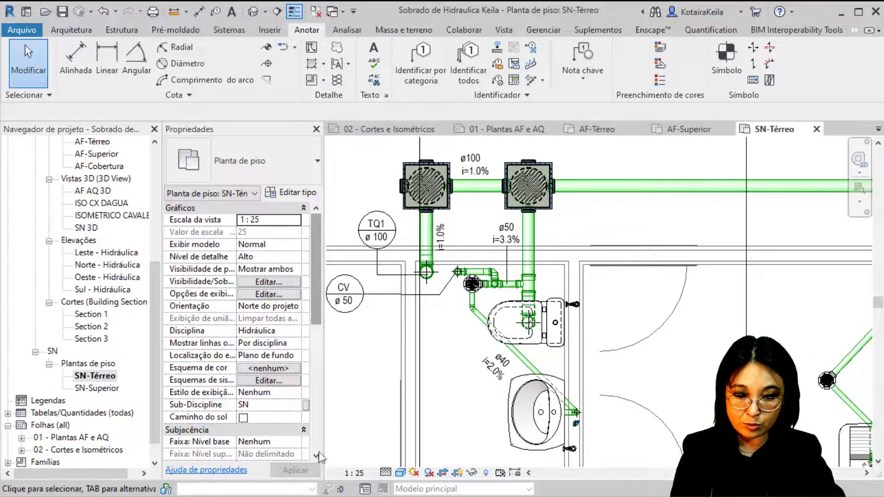
left_click(359, 473)
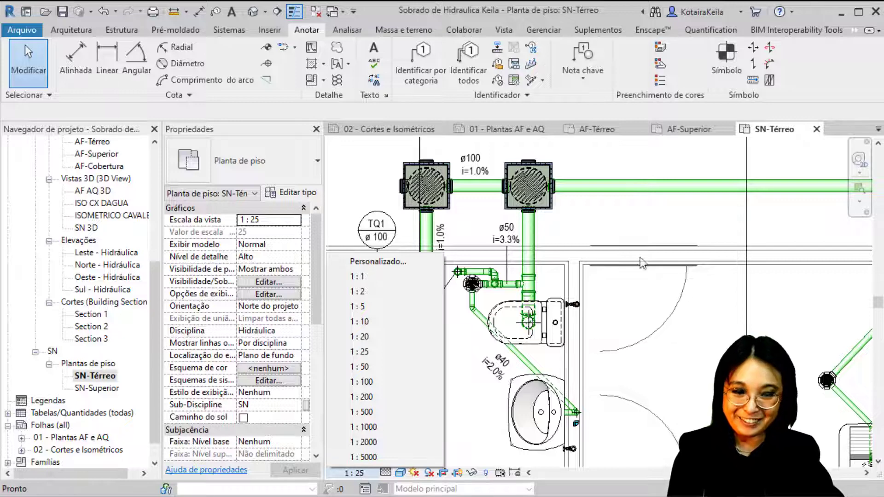
left_click(658, 211)
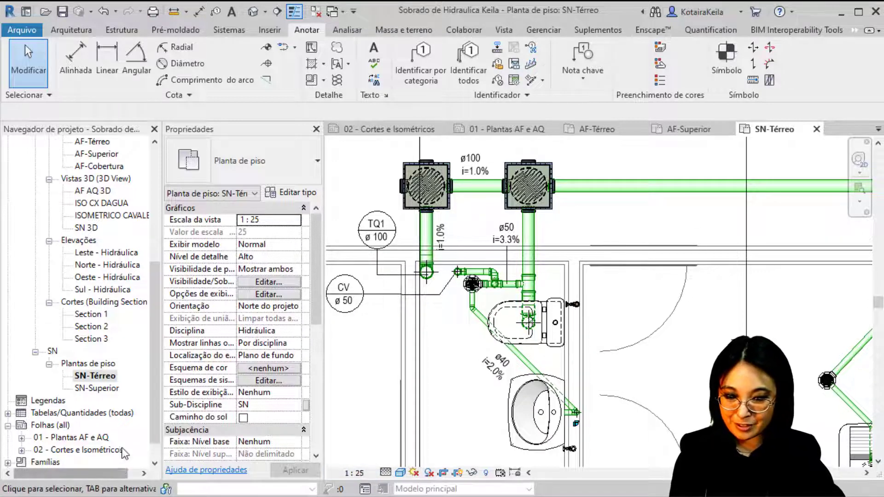
left_click_drag(159, 380, 151, 407)
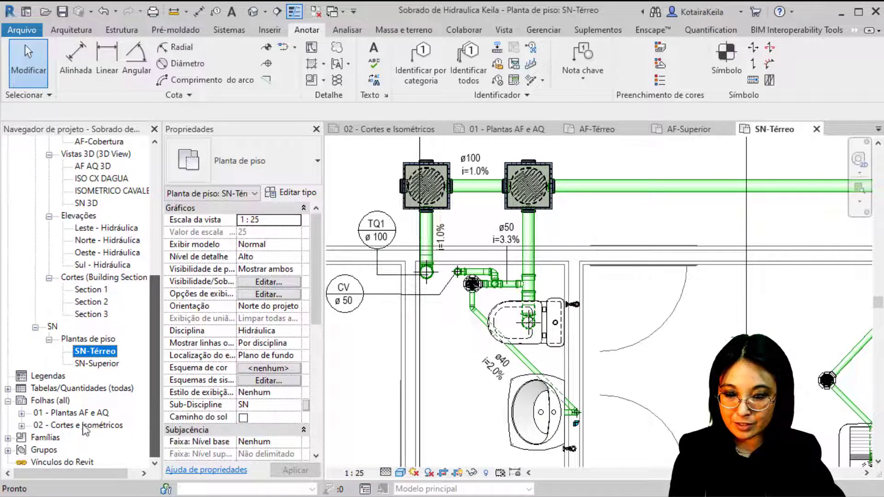
Create a new sheet with the Folha Serie A Faculdade Kotaira : A1 title block.
left_click(46, 400)
right_click(38, 407)
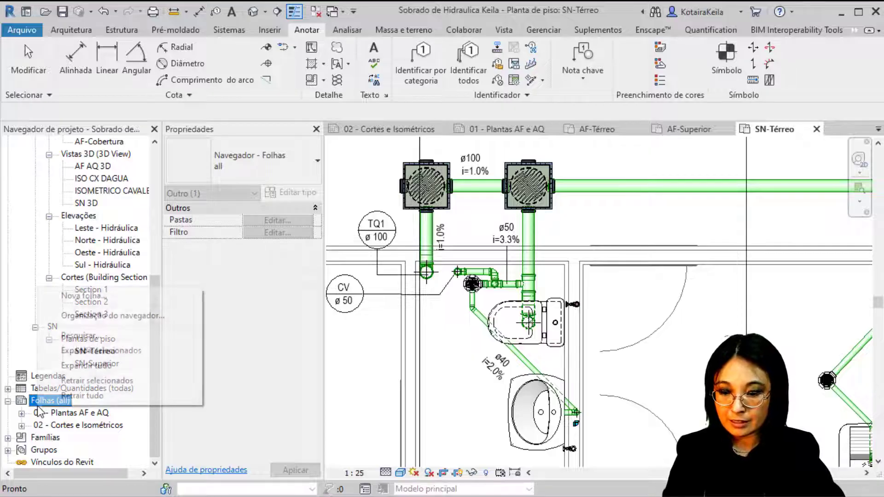
left_click(117, 297)
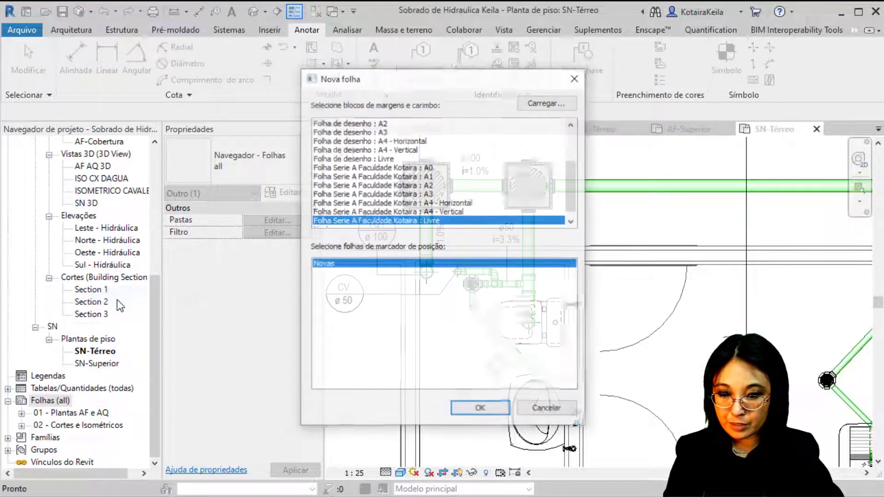
left_click(426, 176)
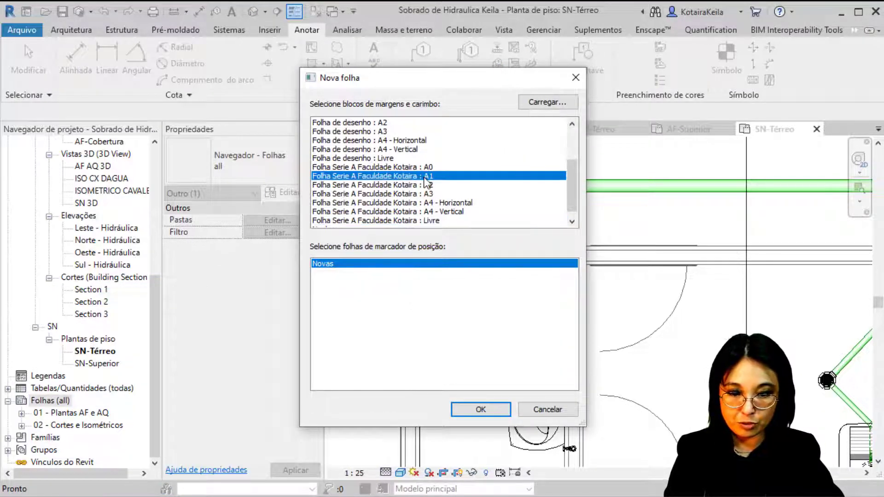
left_click(488, 410)
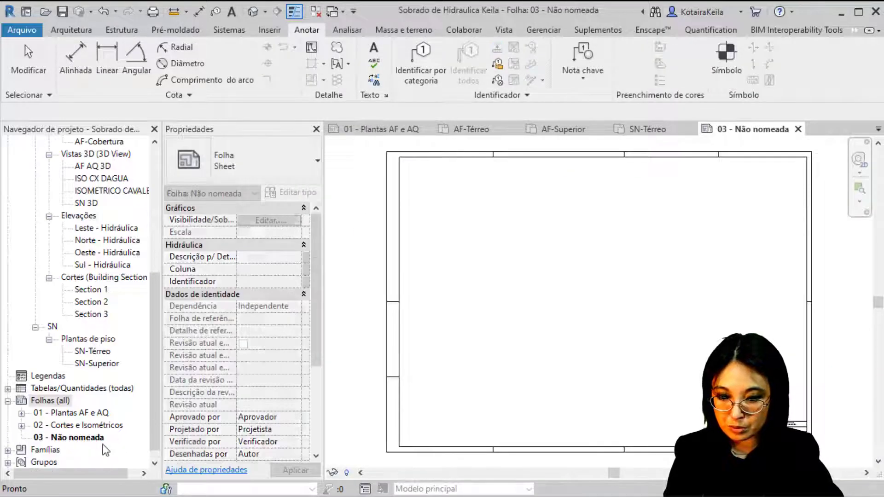
Set the new sheet 03 - Não nomeada's number to Plantas SN.
left_click(85, 440)
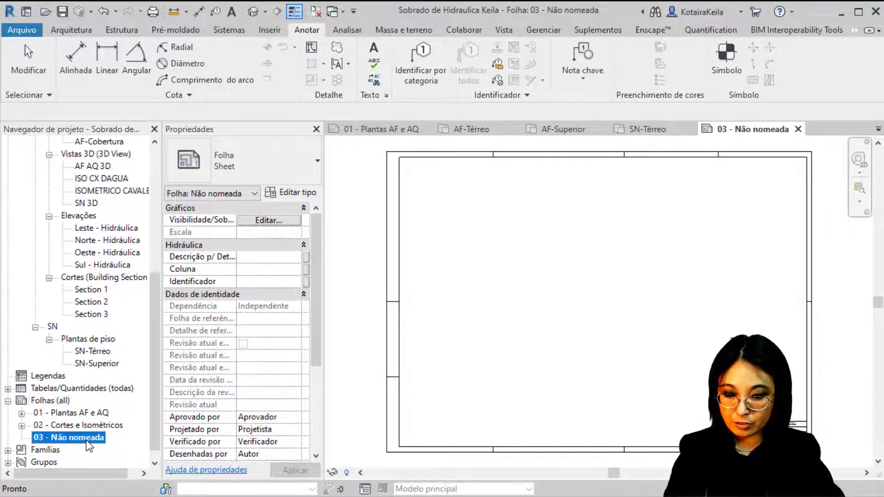
key("F2")
type("Plantas SN")
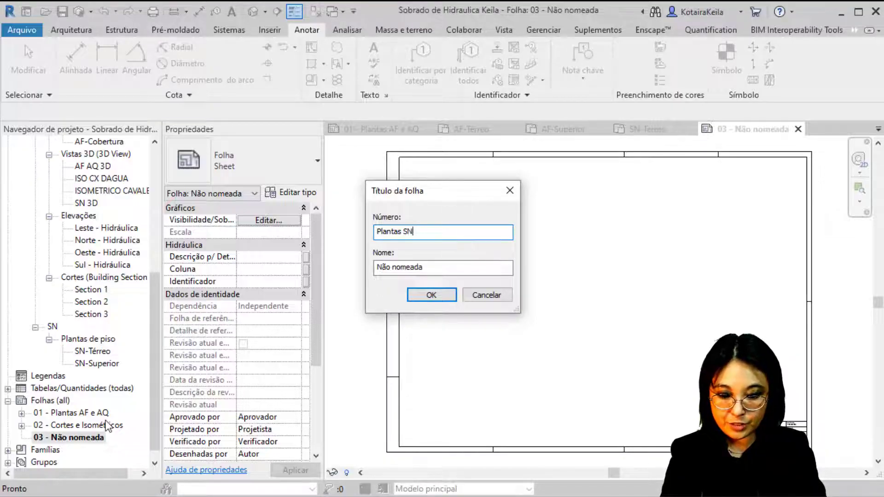
key("Return")
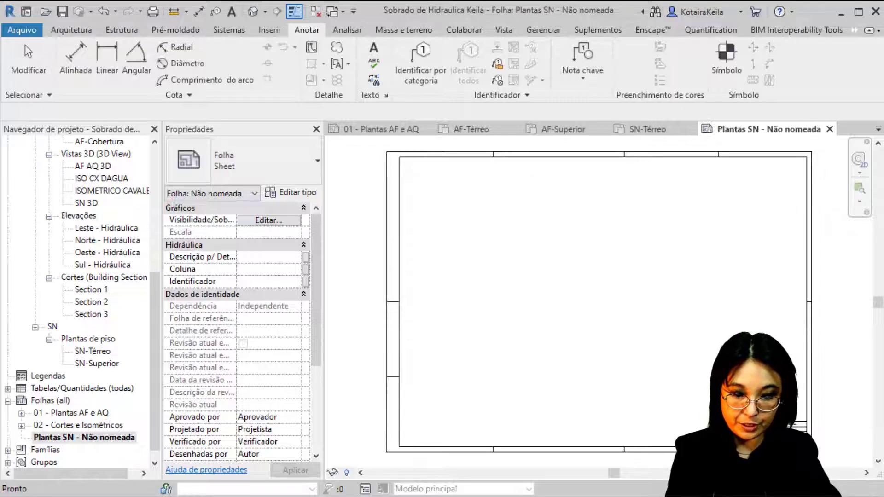
Place the SN-Térreo plan on the sheet after AF-Térreo is refused as already placed.
scroll(104, 286, "up", 3)
left_click(108, 205)
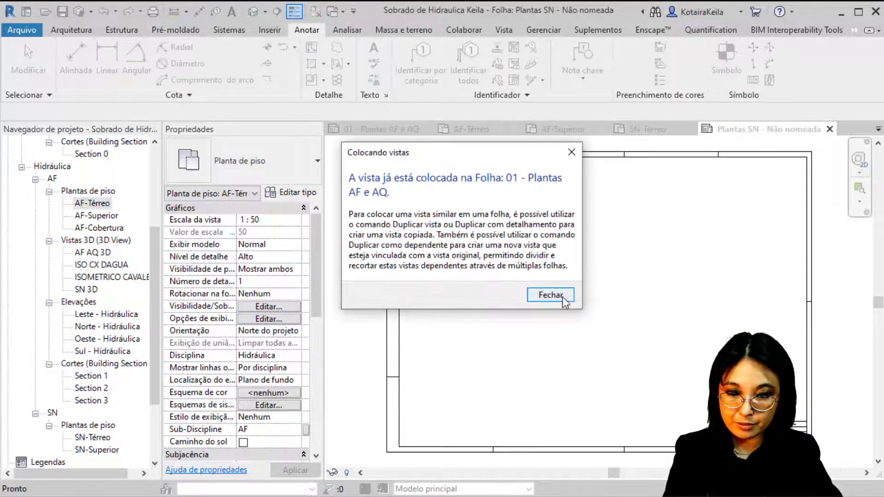
left_click(558, 296)
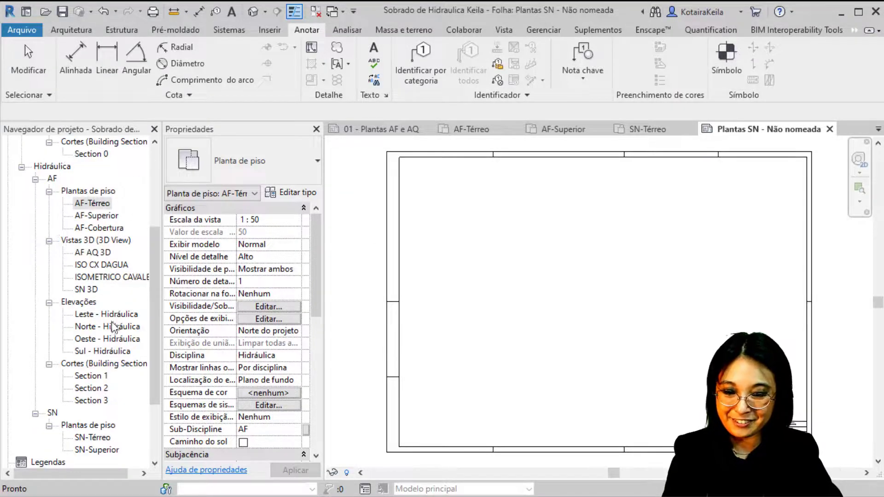
left_click(98, 438)
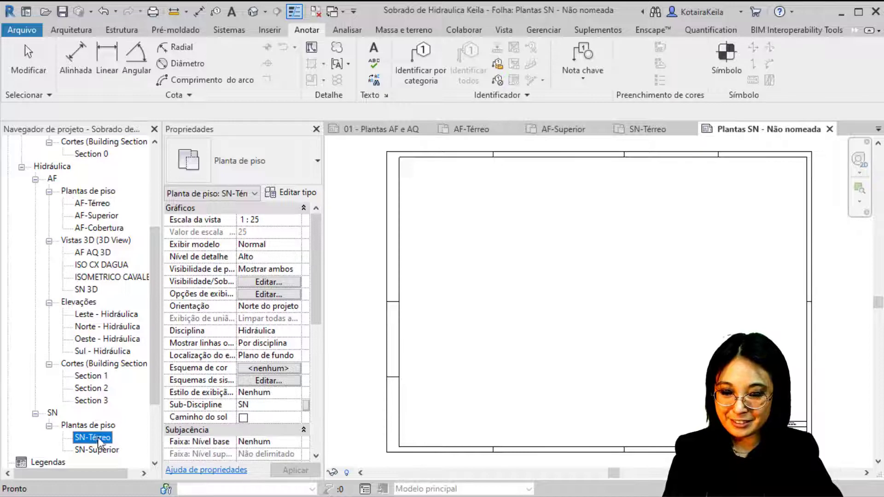
left_click_drag(92, 437, 500, 300)
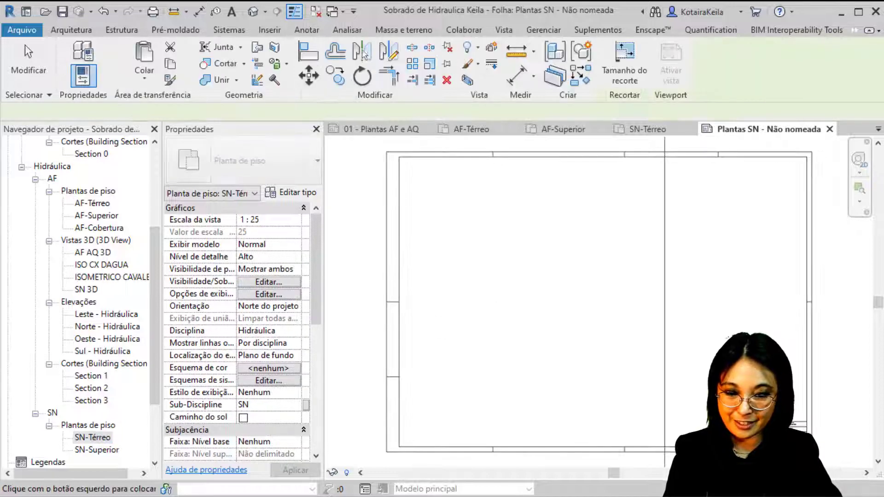
left_click(530, 298)
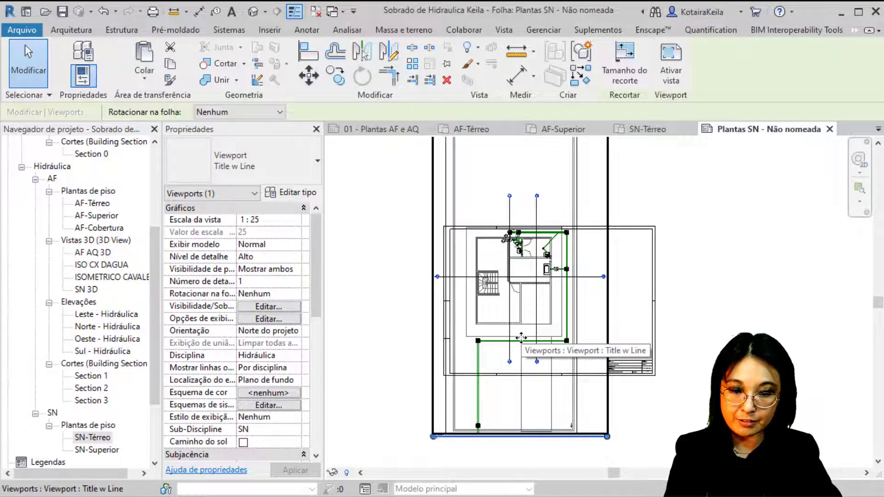
Activate the SN-Térreo viewport, adjust its crop boundary, and bring up the 1:25 scale list.
scroll(521, 341, "down", 2)
double_click(560, 257)
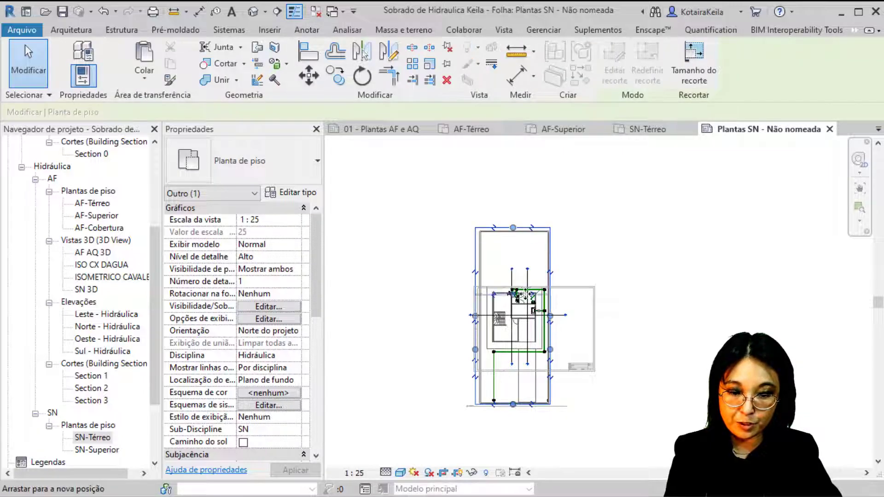
left_click_drag(520, 233, 513, 287)
scroll(517, 428, "up", 2)
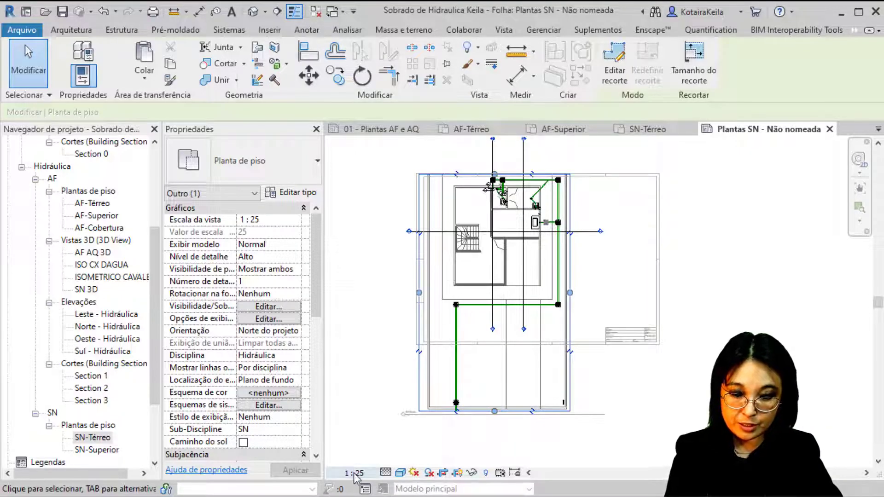
scroll(532, 394, "up", 3)
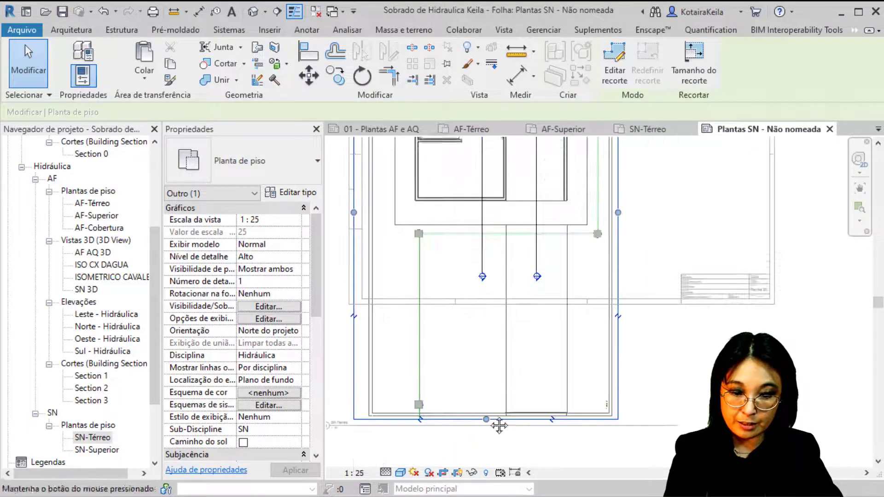
middle_click_drag(431, 192, 429, 266)
scroll(473, 225, "up", 3)
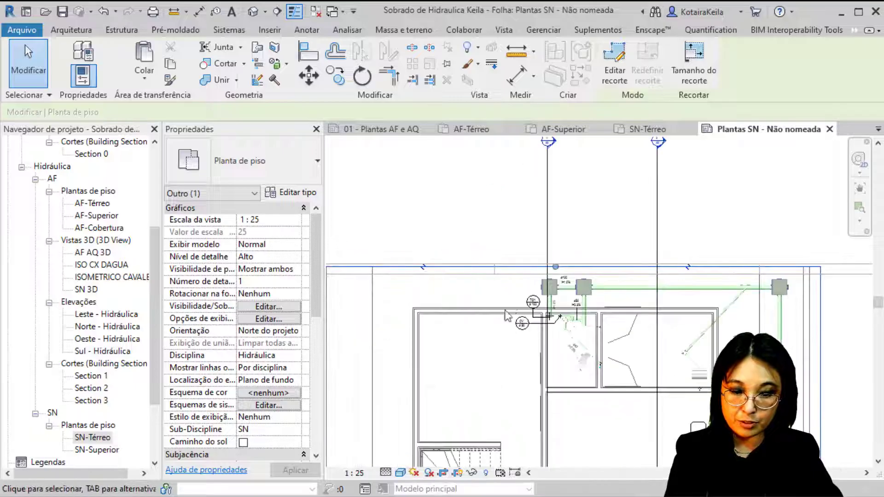
left_click(359, 474)
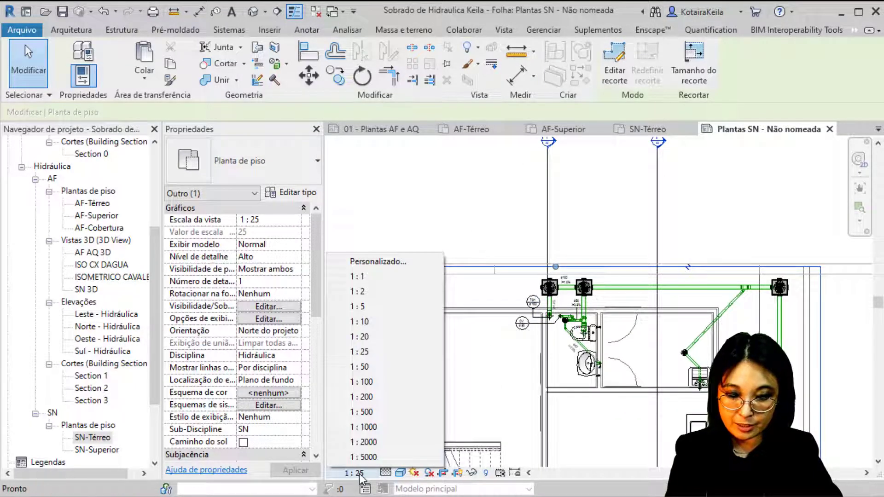
Set the SN-Térreo view scale to 1:50 and zoom in on the pipe tags.
left_click(384, 367)
double_click(439, 368)
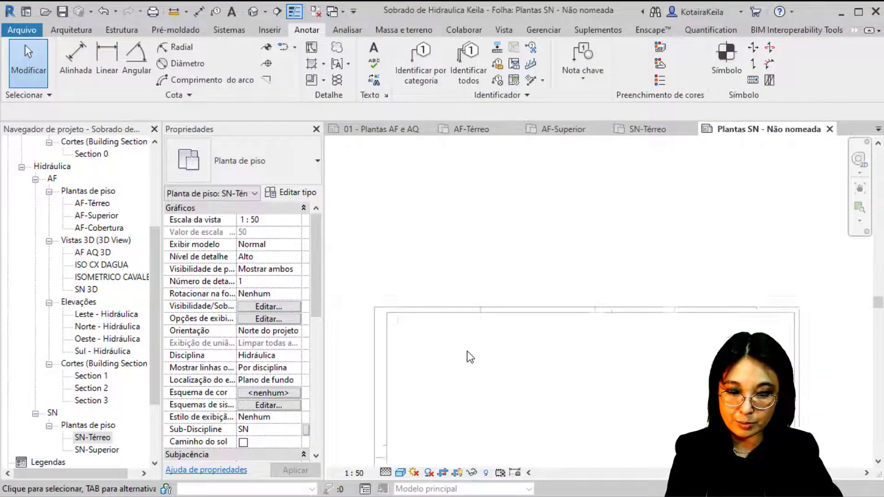
scroll(457, 422, "up", 2)
scroll(456, 405, "up", 3)
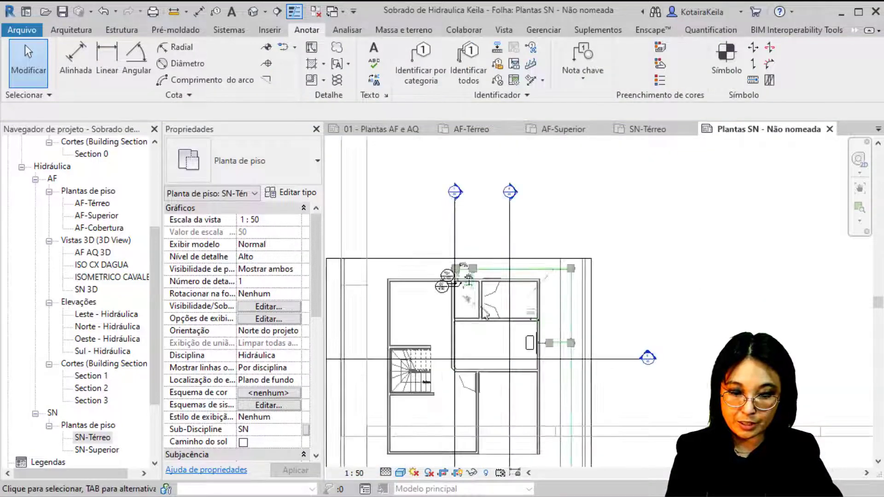
scroll(438, 345, "up", 3)
scroll(423, 286, "up", 2)
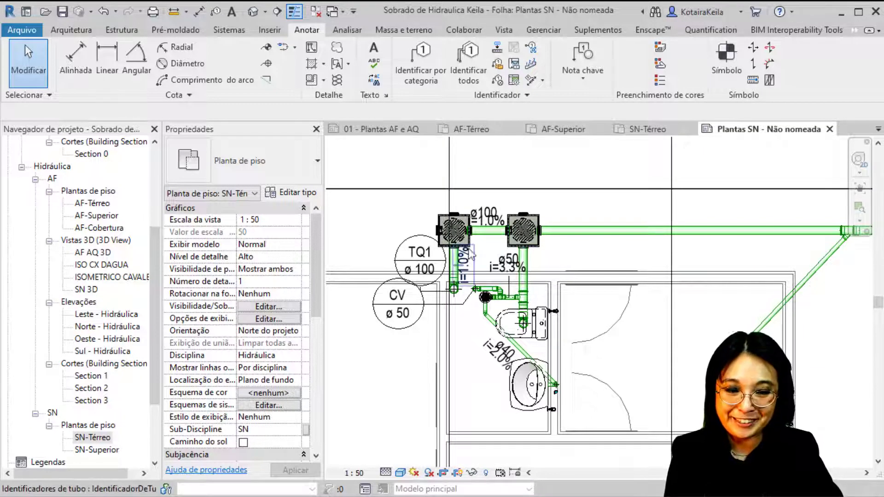
scroll(488, 233, "up", 2)
scroll(488, 232, "up", 2)
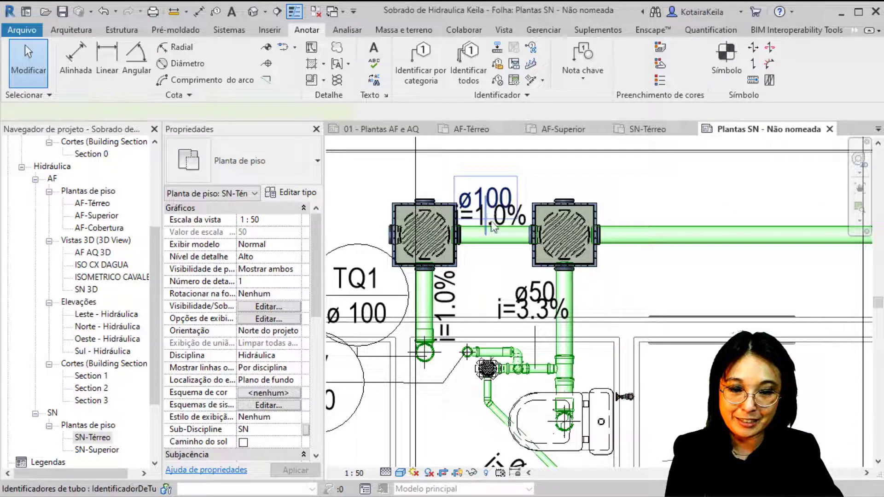
Stack the ø100 tag above the pipe with the i=1.0% slope tag just below it.
left_click(494, 227)
left_click_drag(488, 217, 485, 199)
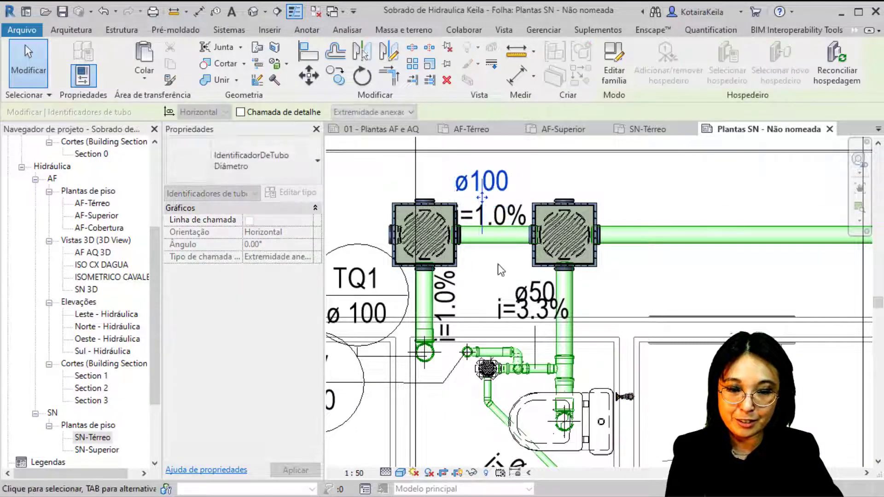
left_click(493, 214)
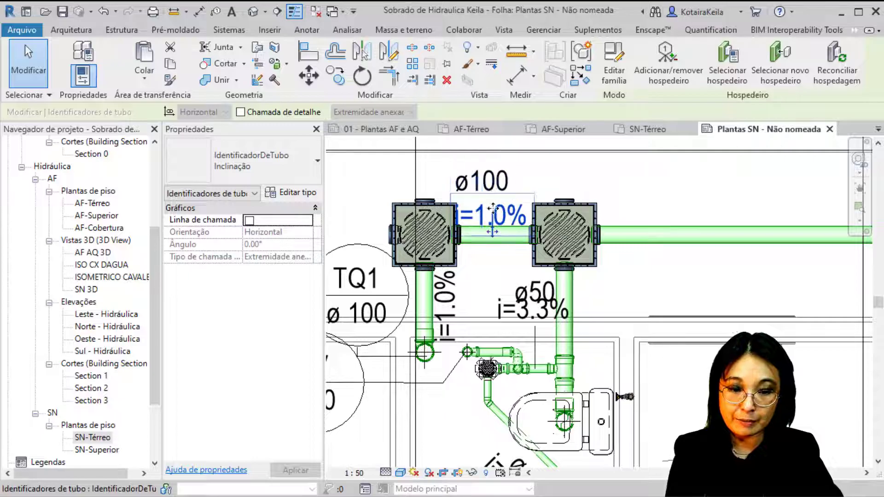
middle_click_drag(493, 214, 504, 235)
left_click(500, 235)
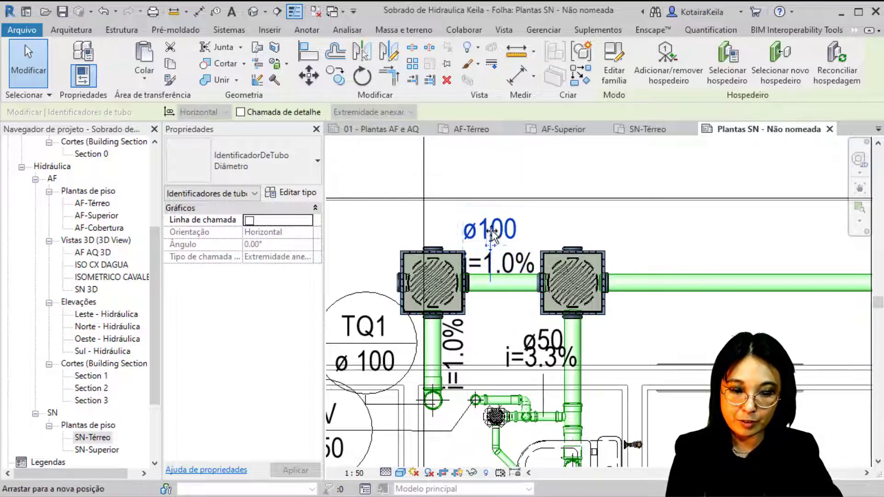
left_click_drag(492, 231, 492, 229)
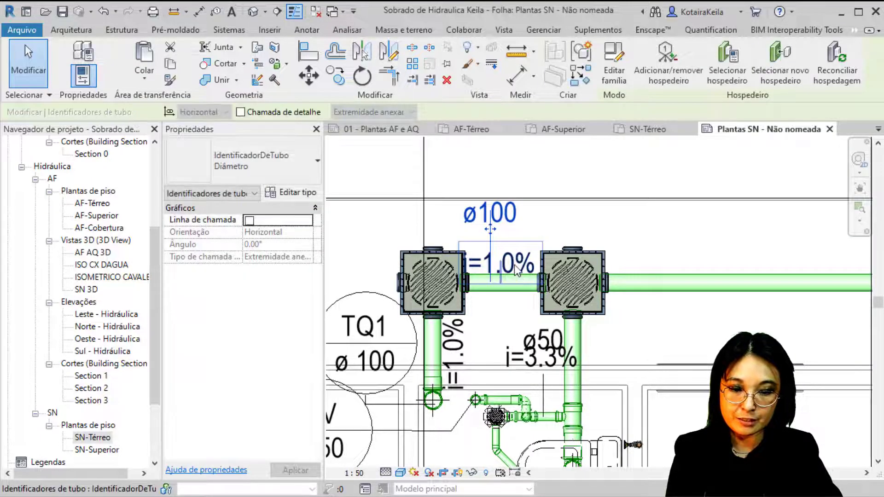
left_click(504, 260)
left_click_drag(504, 258, 503, 236)
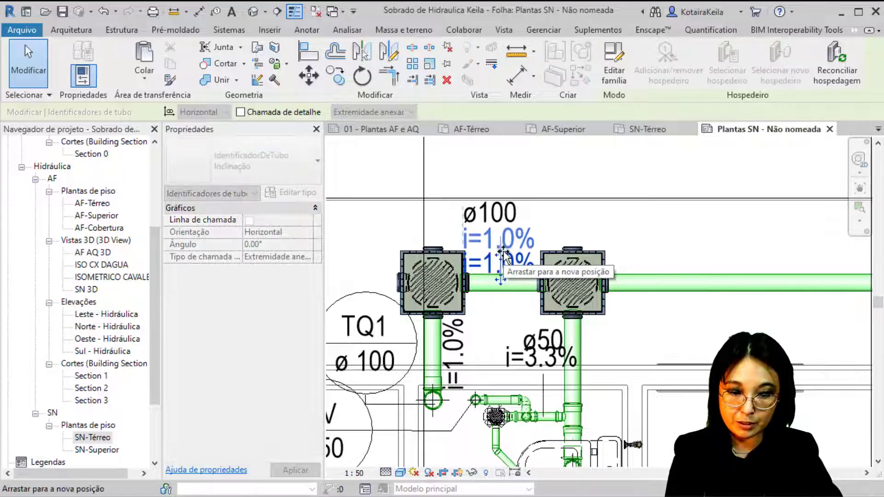
left_click(513, 164)
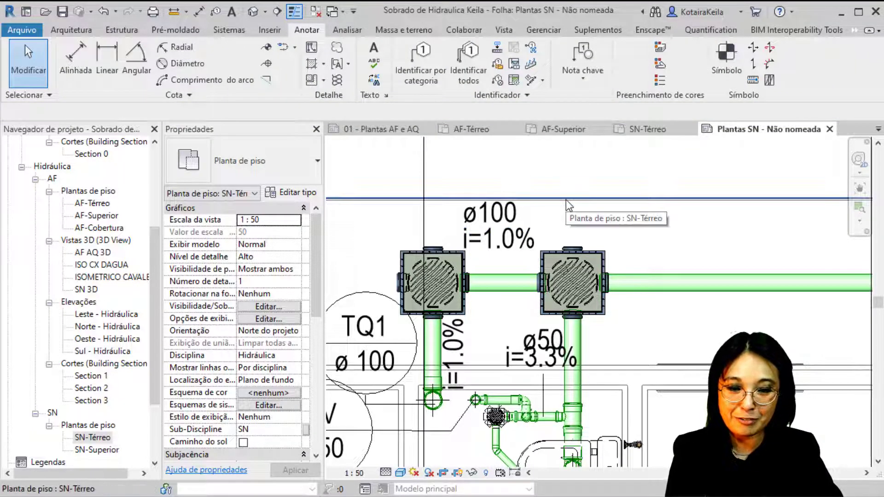
Return to the sheet and move the SN-Térreo viewport to the sheet's lower left.
scroll(491, 295, "down", 2)
scroll(527, 375, "down", 1)
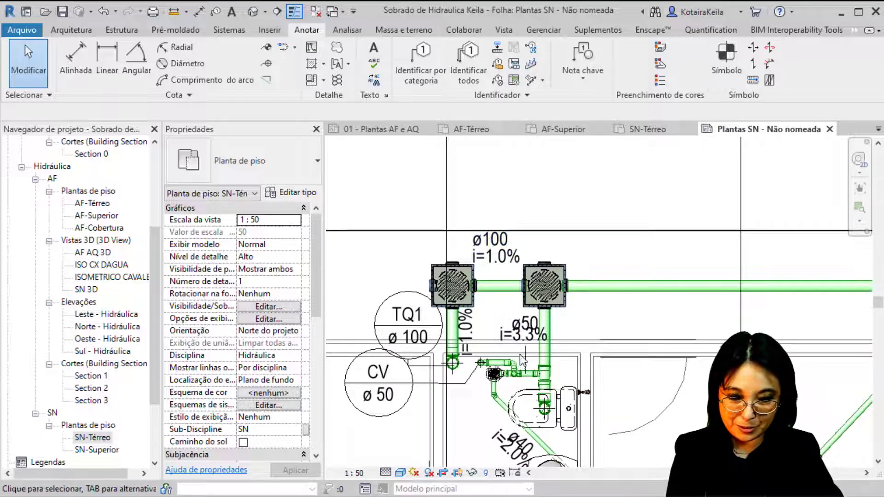
scroll(515, 328, "down", 2)
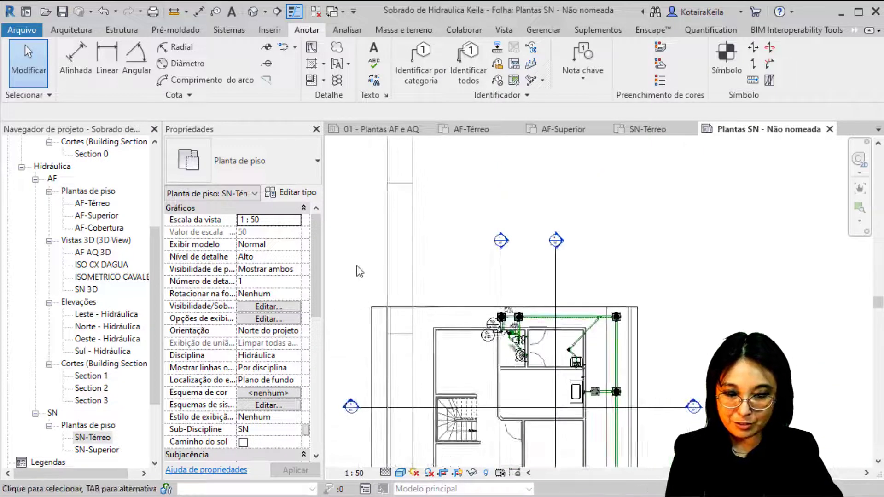
scroll(357, 267, "down", 1)
scroll(400, 288, "down", 1)
double_click(364, 254)
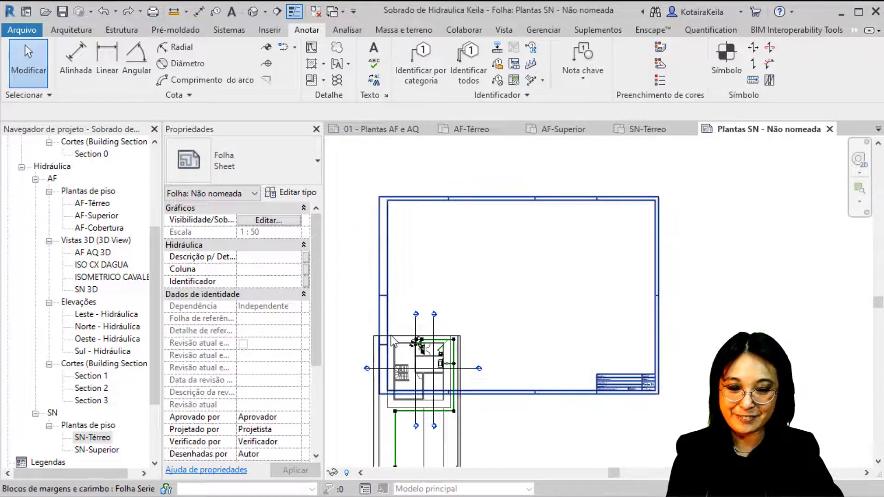
left_click(403, 340)
left_click_drag(403, 340, 427, 239)
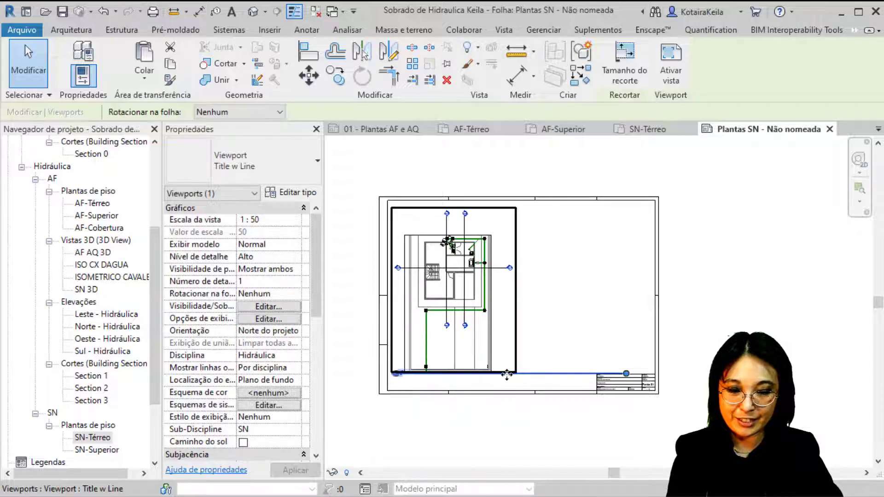
middle_click_drag(524, 379, 450, 369)
mouse_move(456, 380)
left_mouse_down()
mouse_move(395, 385)
mouse_move(437, 384)
left_mouse_up()
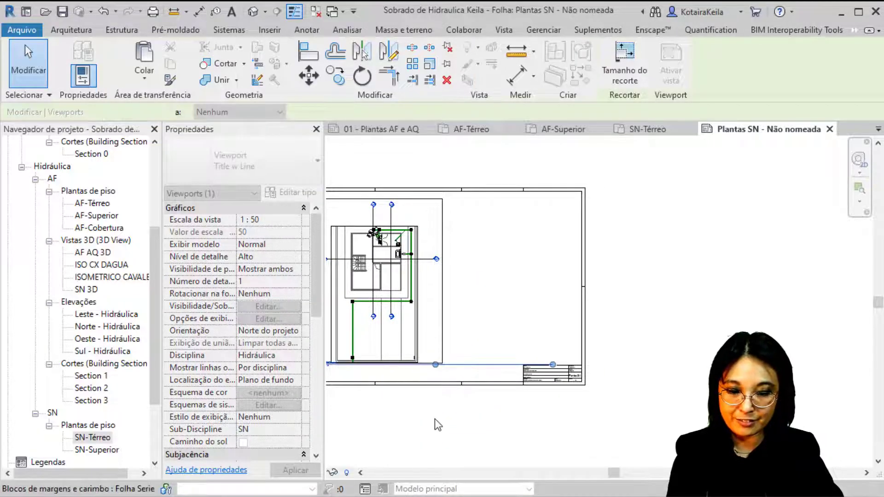
left_click(425, 438)
middle_click_drag(415, 427, 455, 426)
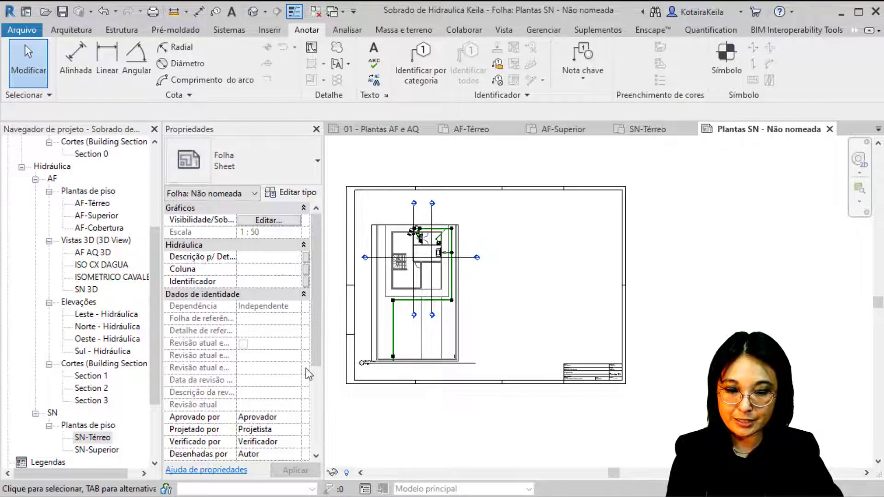
Drag the SN-Superior plan onto the Plantas SN sheet as a second viewport.
left_click(99, 450)
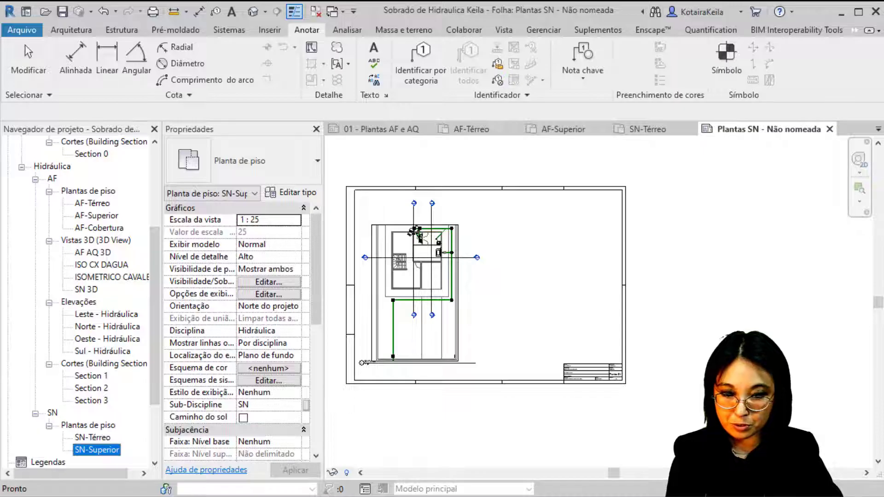
left_click_drag(99, 450, 540, 269)
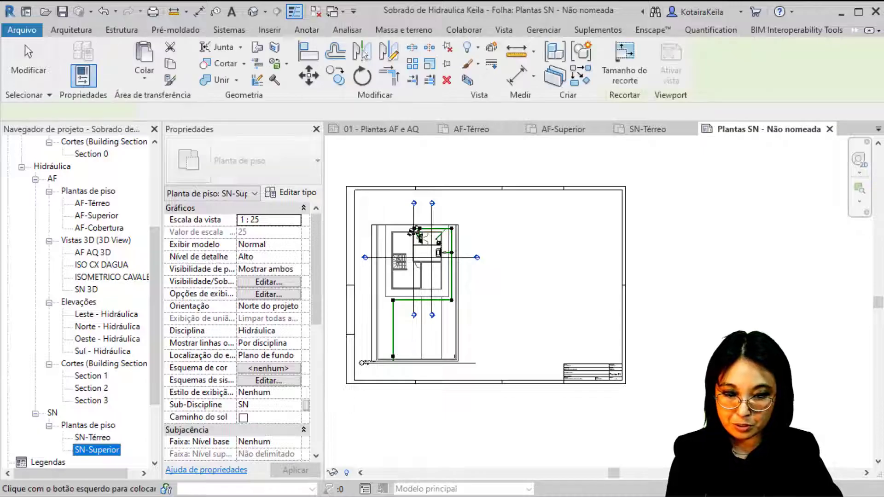
left_click(446, 330)
scroll(367, 365, "up", 5)
scroll(368, 366, "down", 2)
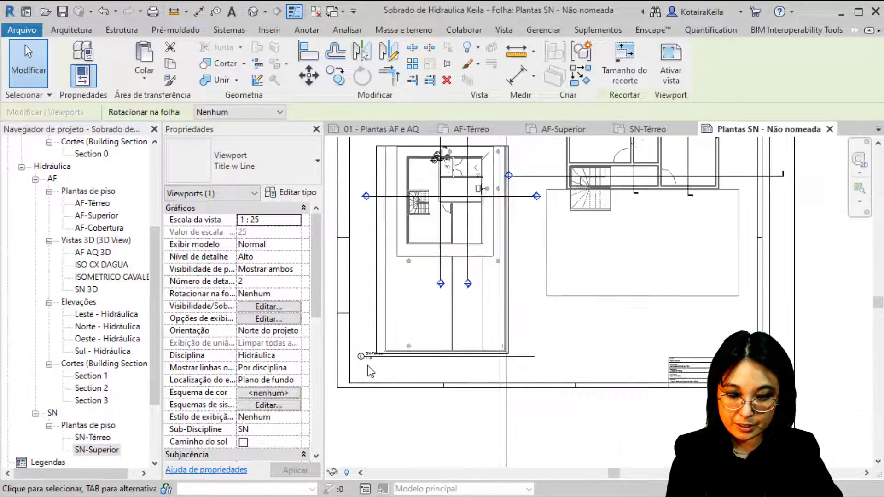
scroll(367, 366, "down", 3)
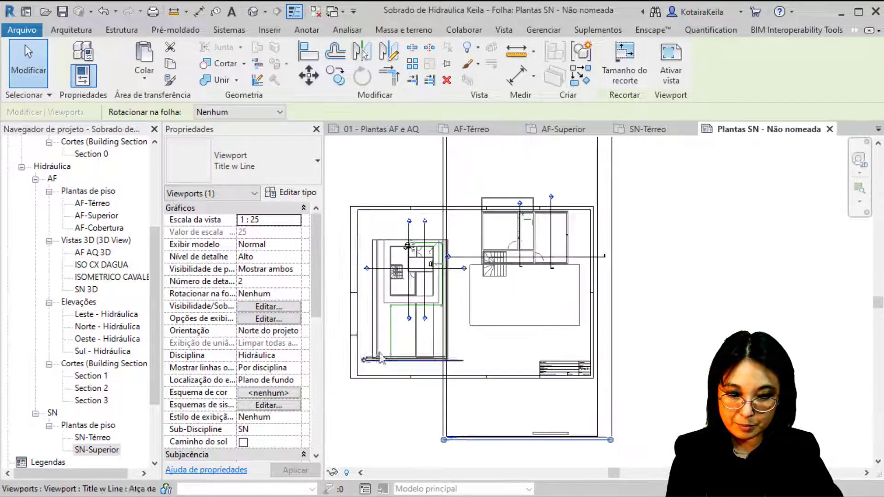
Activate the SN-Superior viewport and set its view scale to 1:50.
double_click(562, 238)
left_click(362, 473)
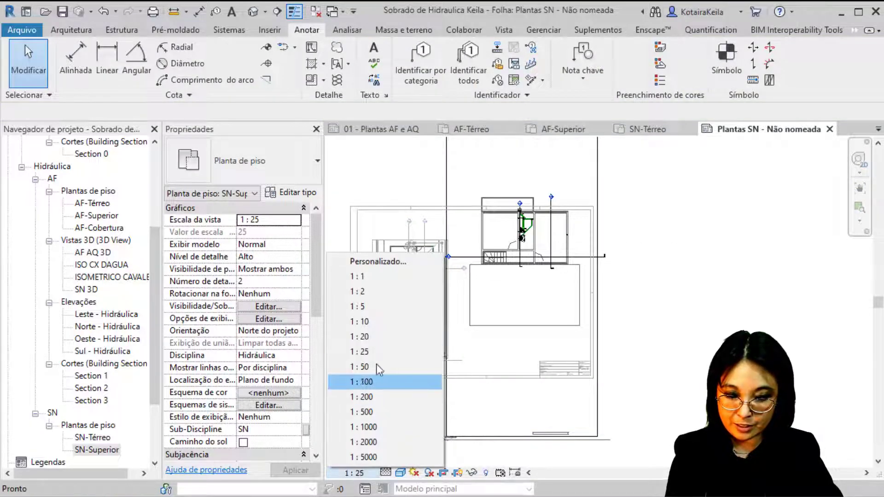
left_click(375, 368)
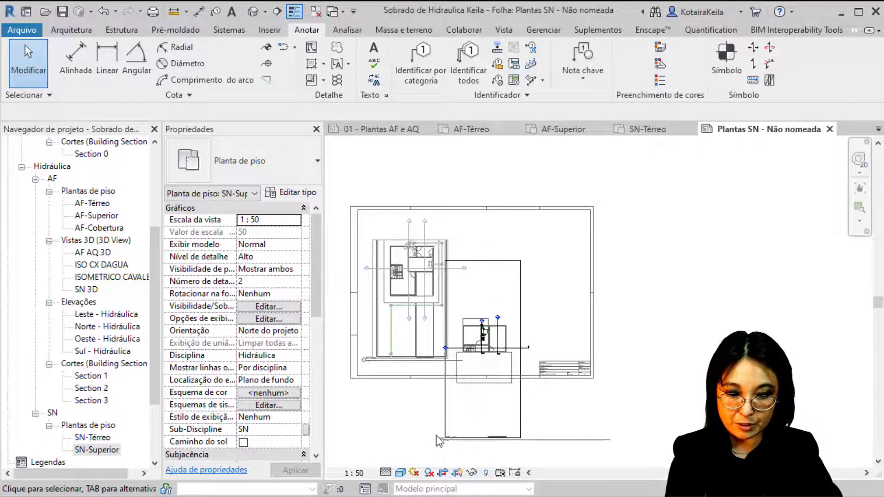
Tighten the SN-Superior crop region by raising its bottom edge, splitting it and trimming the left.
left_click(521, 385)
scroll(520, 396, "up", 3)
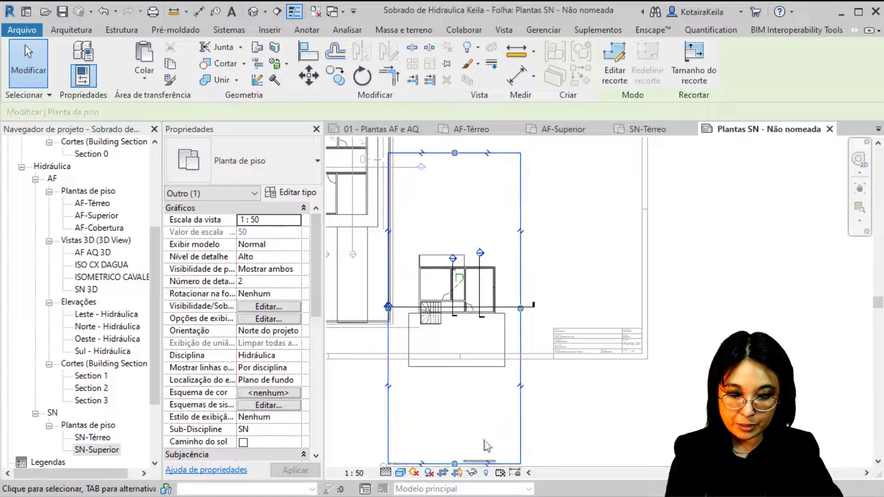
left_click_drag(455, 463, 467, 315)
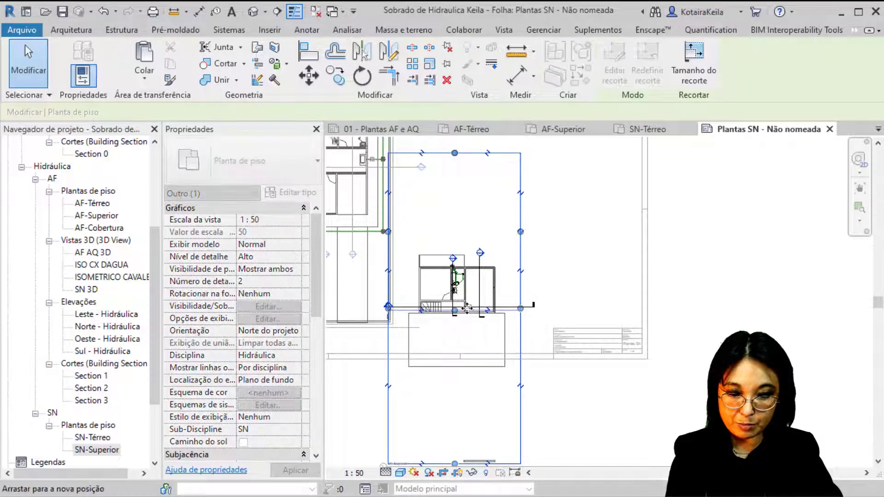
left_click(520, 234)
left_click_drag(521, 239, 476, 249)
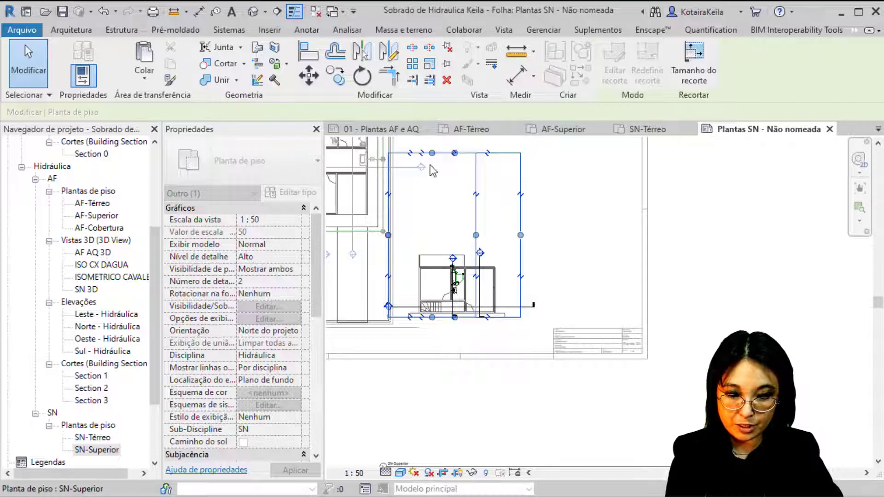
left_click(476, 276)
mouse_move(432, 289)
left_mouse_down()
mouse_move(438, 264)
mouse_move(431, 267)
left_mouse_up()
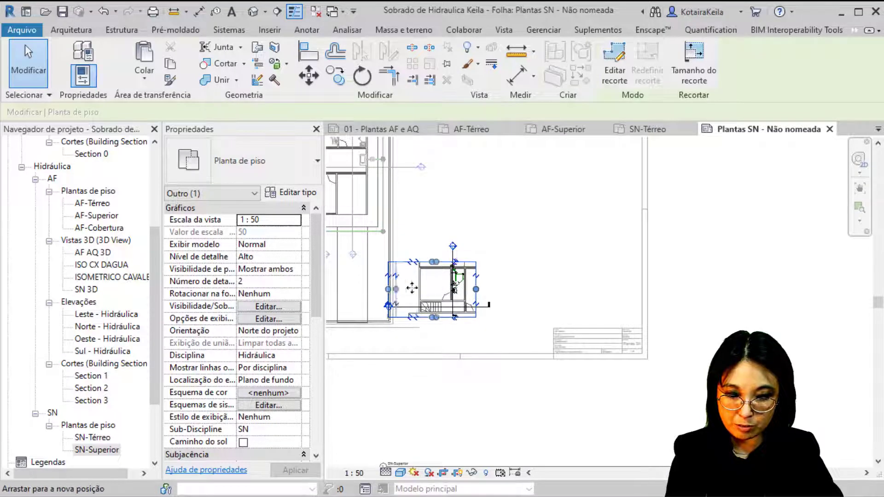
left_click_drag(388, 290, 418, 291)
double_click(559, 267)
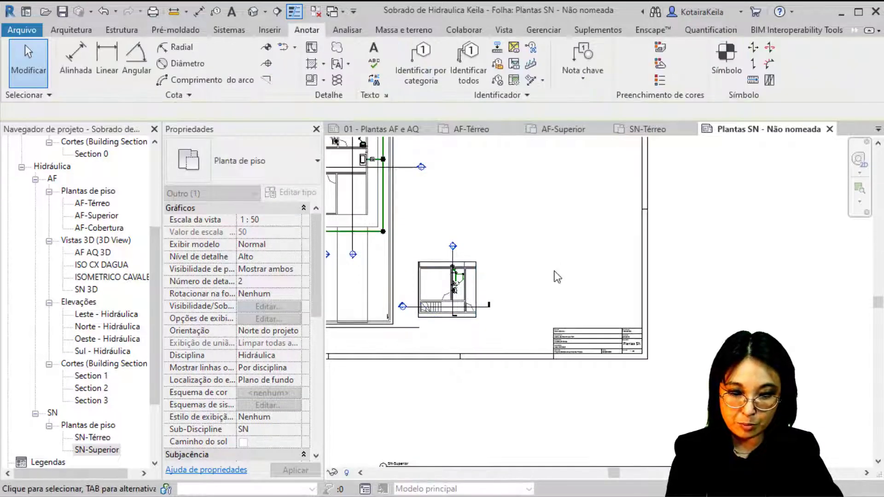
Move the SN-Superior viewport up the sheet and widen its crop boundaries.
left_click(502, 291)
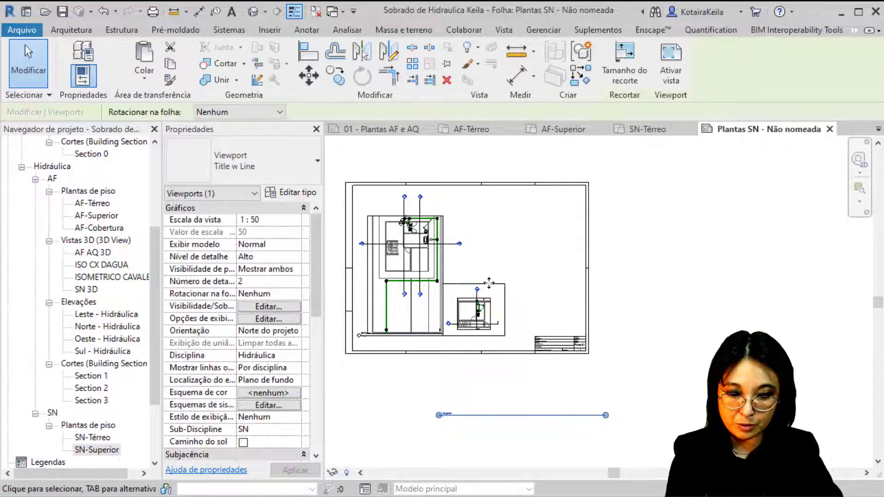
left_click_drag(502, 291, 513, 219)
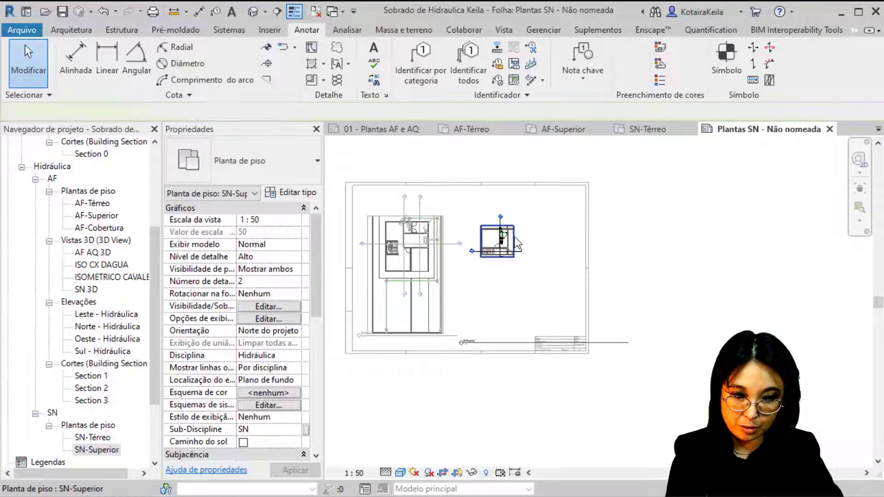
mouse_move(517, 248)
left_mouse_down()
mouse_move(547, 236)
mouse_move(536, 242)
left_mouse_up()
left_click_drag(475, 242, 466, 242)
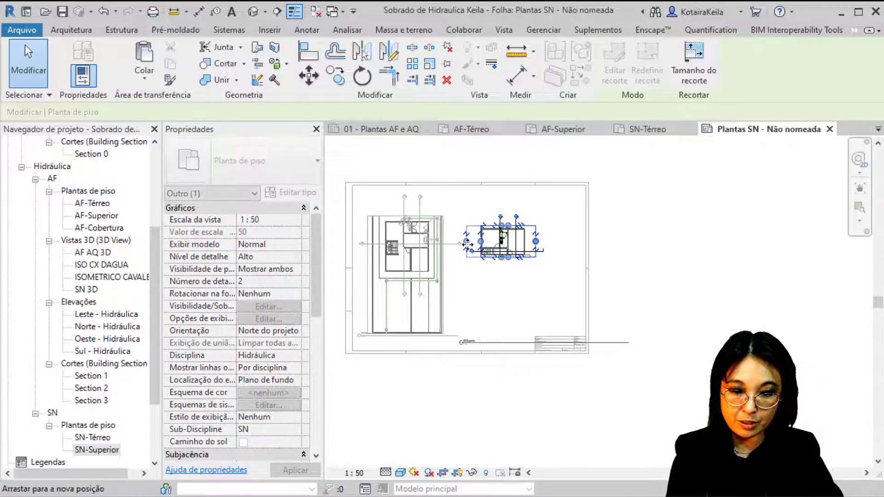
Extend the SN-Superior crop region upward from inside the viewport.
double_click(509, 217)
scroll(504, 230, "up", 3)
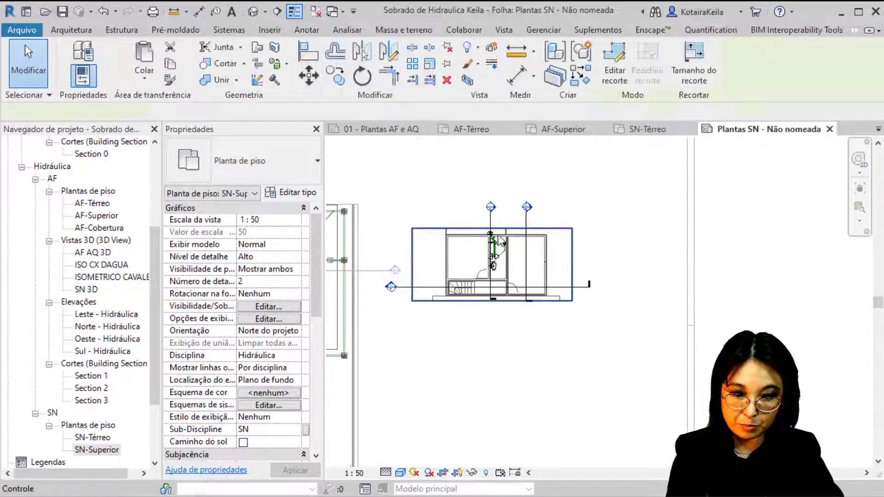
left_click(496, 228)
left_click_drag(492, 231, 497, 197)
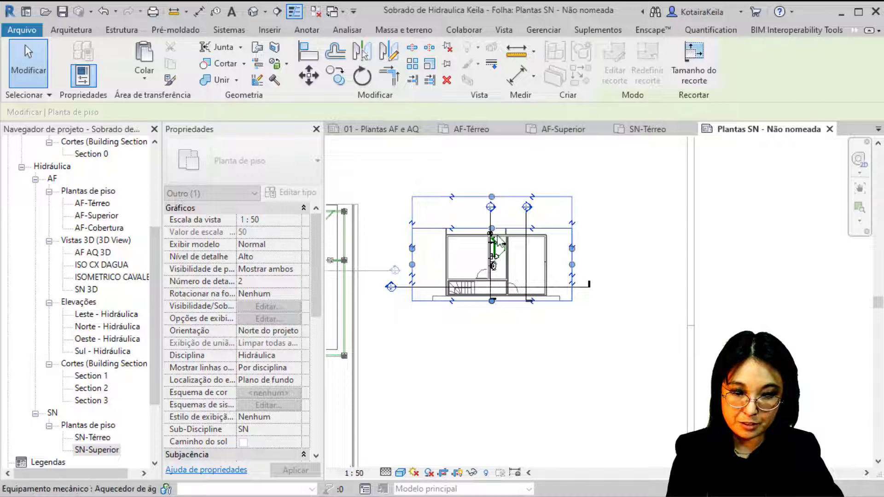
key("Escape")
double_click(493, 322)
Position the viewport's title line just beneath the SN-Superior plan.
scroll(449, 340, "down", 2)
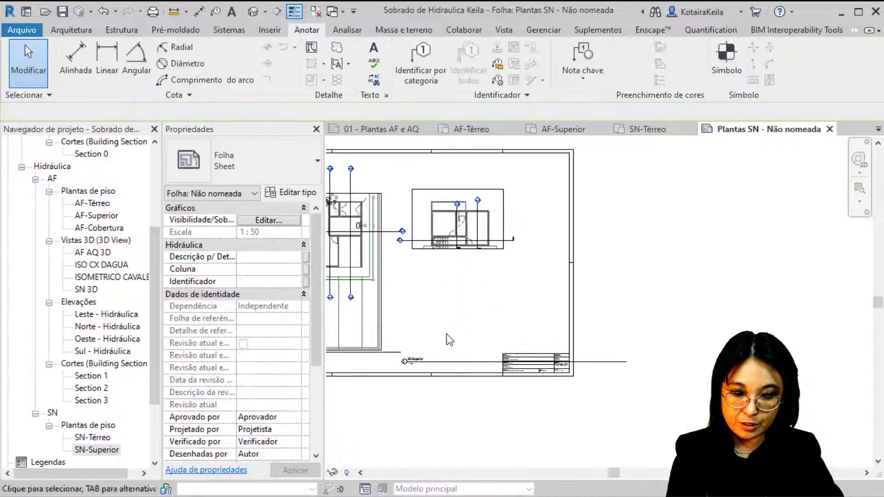
left_click(444, 361)
left_click_drag(443, 361, 454, 263)
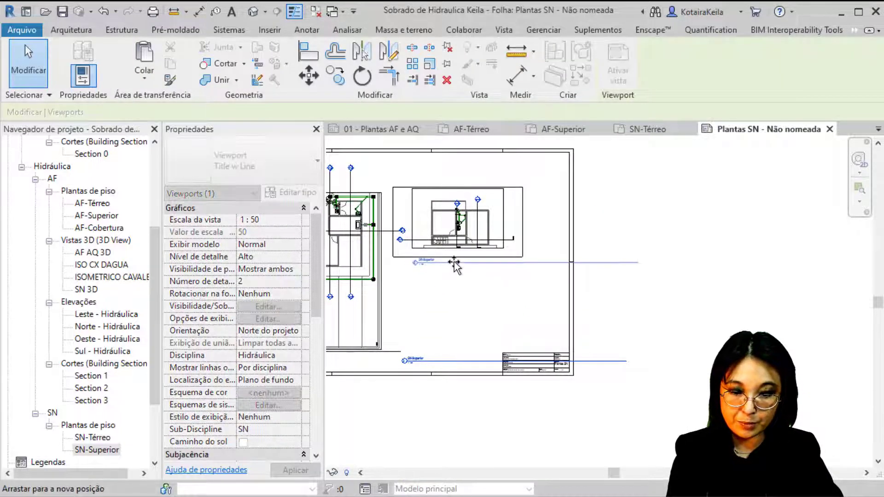
left_click(554, 242)
left_click_drag(517, 269, 489, 282)
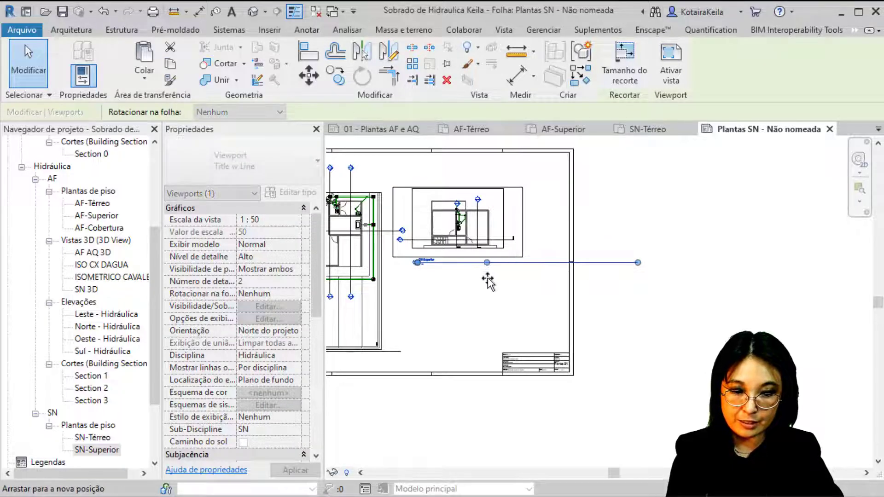
left_click(498, 429)
scroll(508, 408, "up", 4)
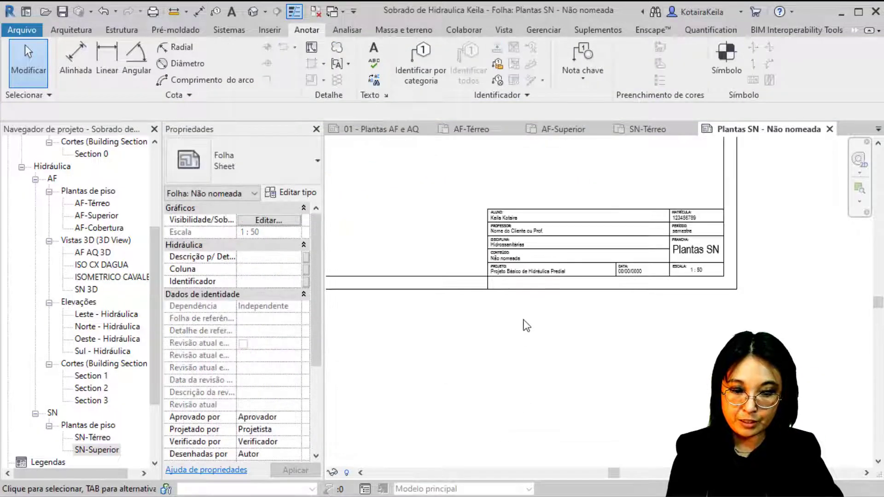
Zoom into the title block and check its sheet name, number and 1 : 50 scale.
scroll(525, 304, "up", 2)
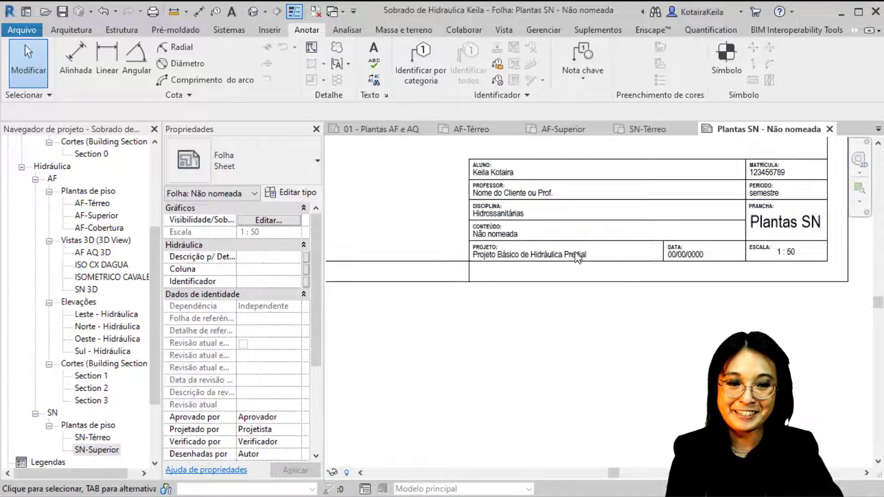
scroll(534, 317, "down", 2)
scroll(537, 320, "up", 2)
scroll(525, 256, "up", 2)
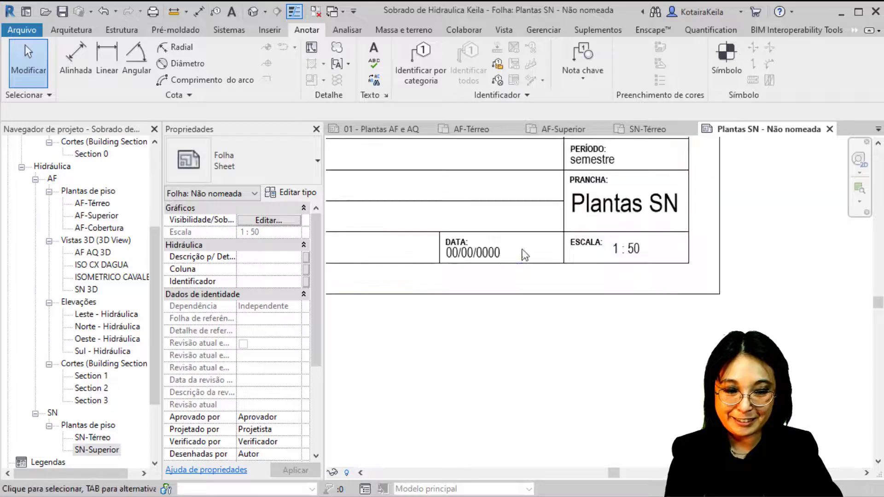
left_click(487, 260)
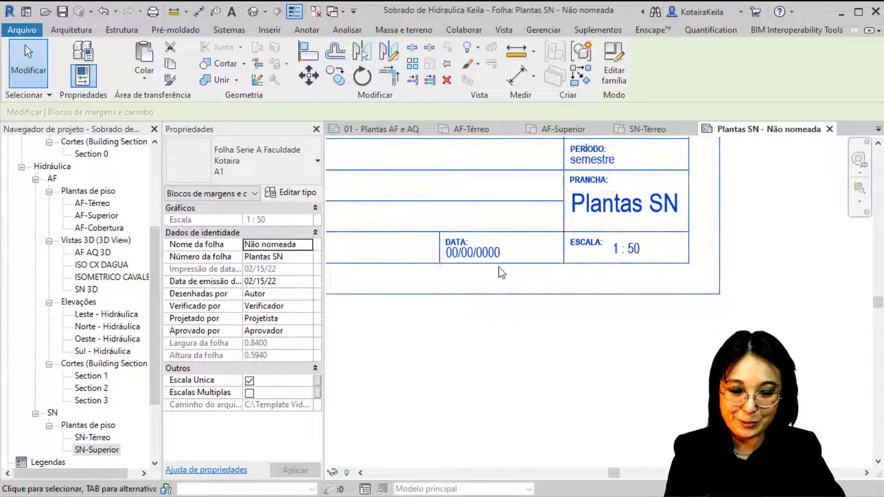
Zoom back out to the whole sheet, deselect the title block and save the project.
scroll(486, 325, "down", 1)
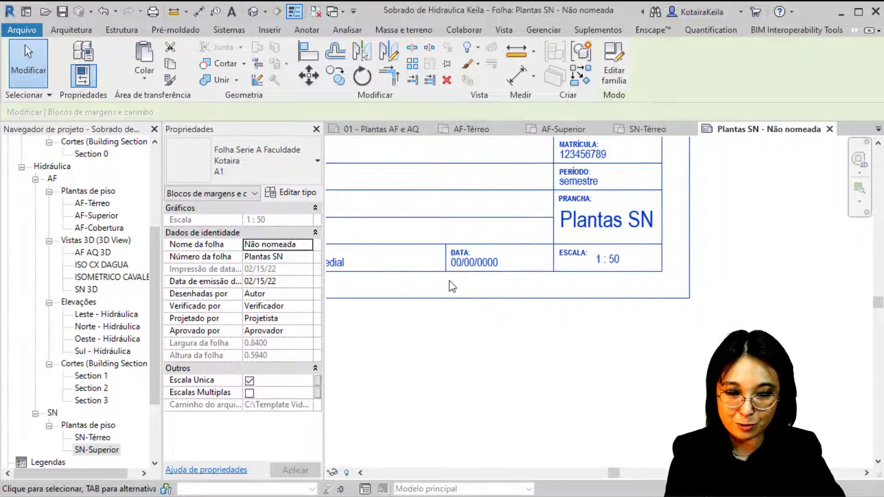
scroll(529, 393, "down", 2)
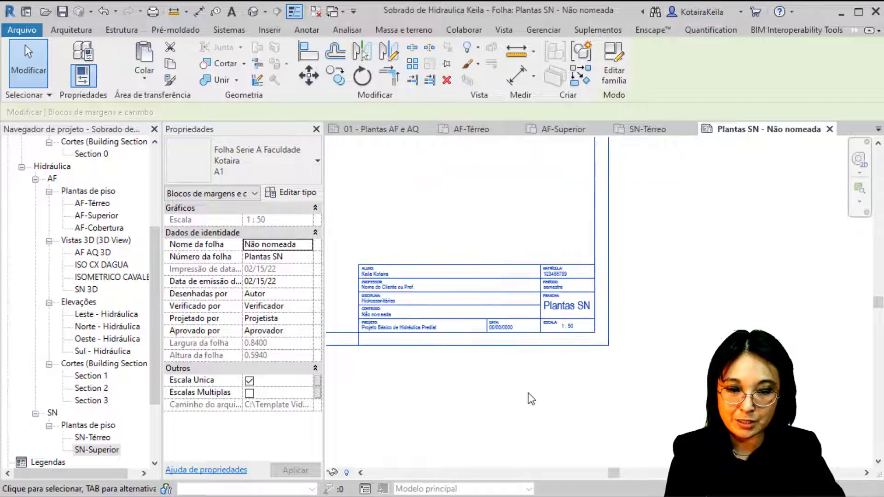
scroll(459, 312, "down", 2)
scroll(574, 339, "down", 2)
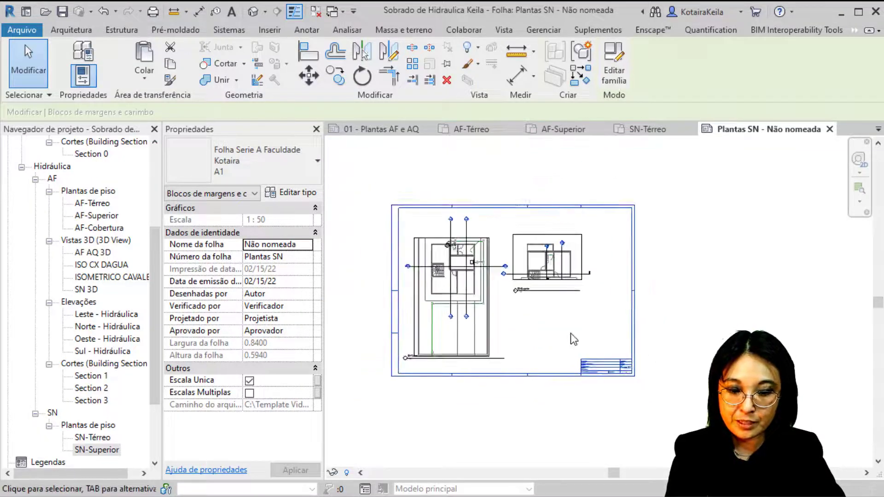
middle_click_drag(517, 347, 507, 348)
left_click(469, 177)
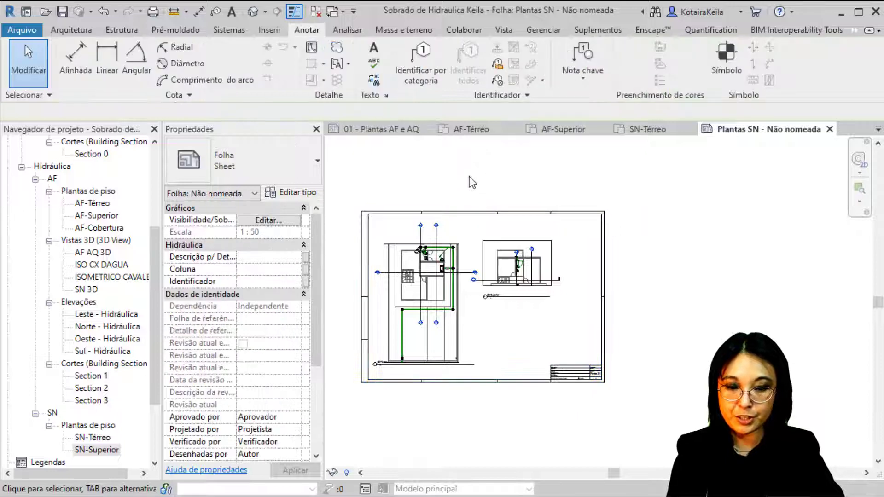
left_click(64, 14)
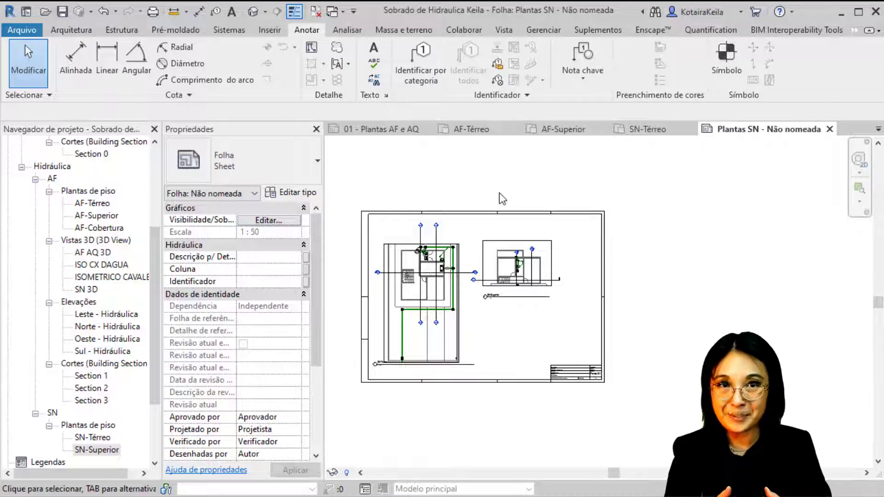
left_click(23, 30)
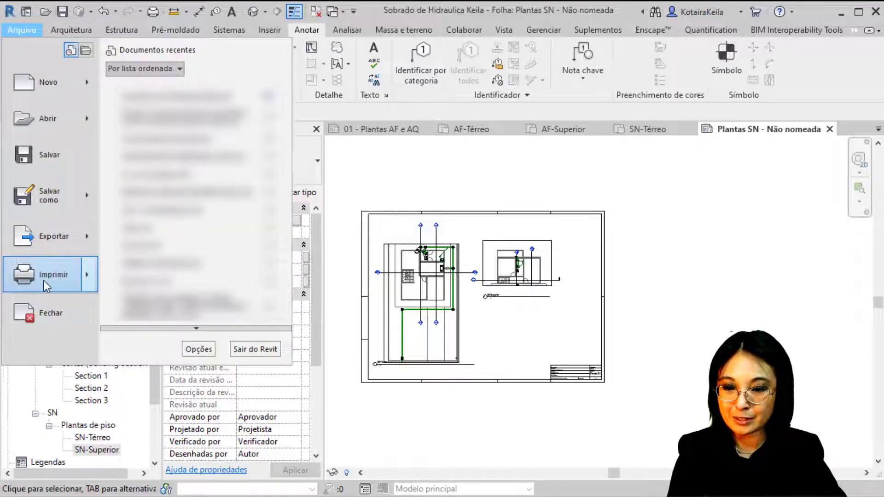
mouse_move(50, 274)
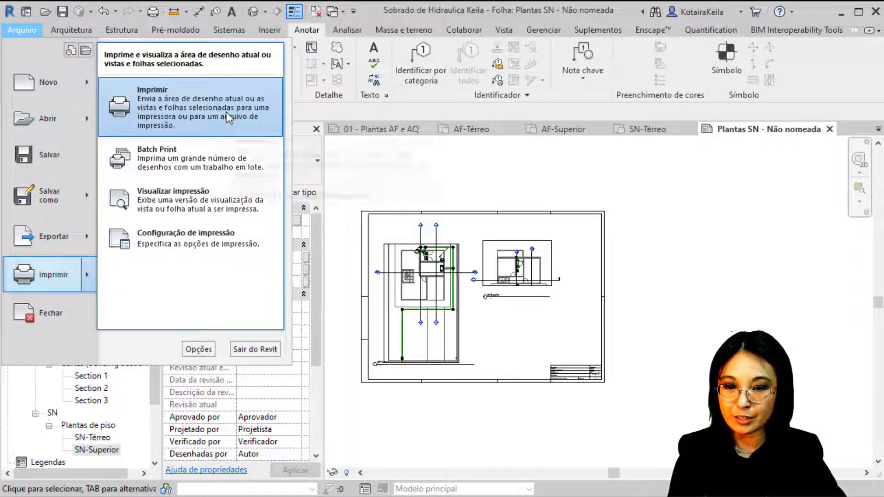
left_click(225, 112)
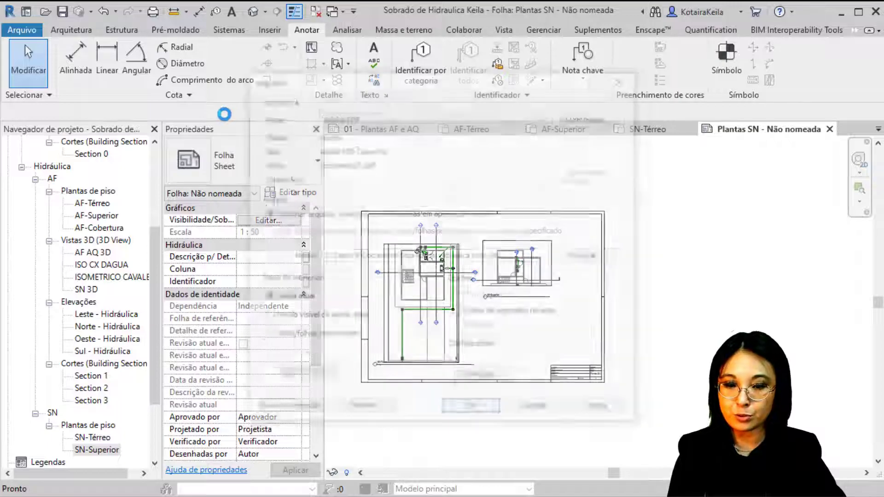
left_click(355, 116)
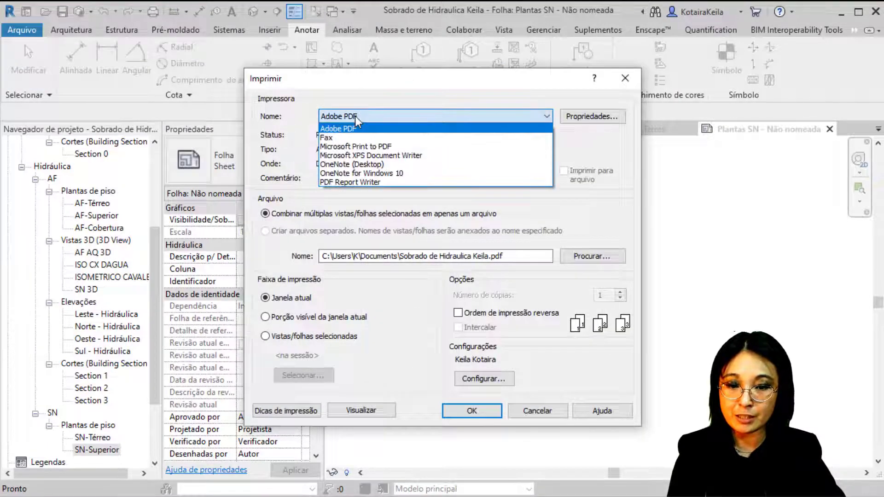
left_click(392, 97)
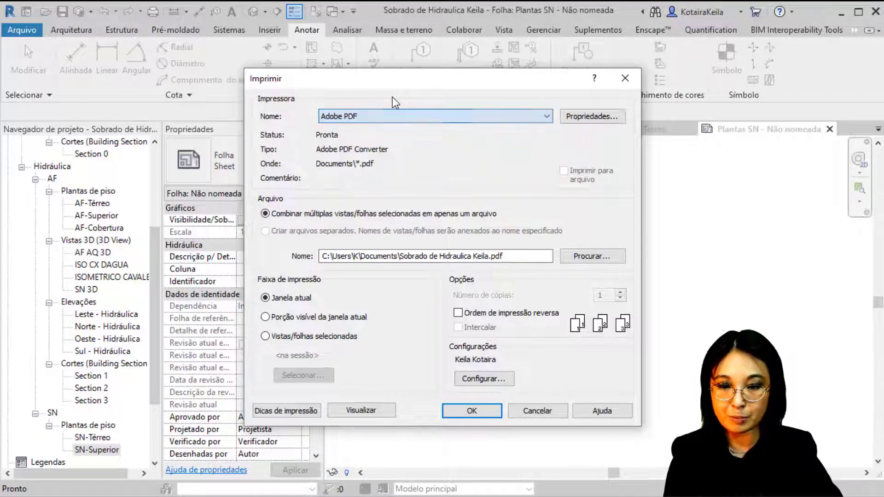
left_click(625, 78)
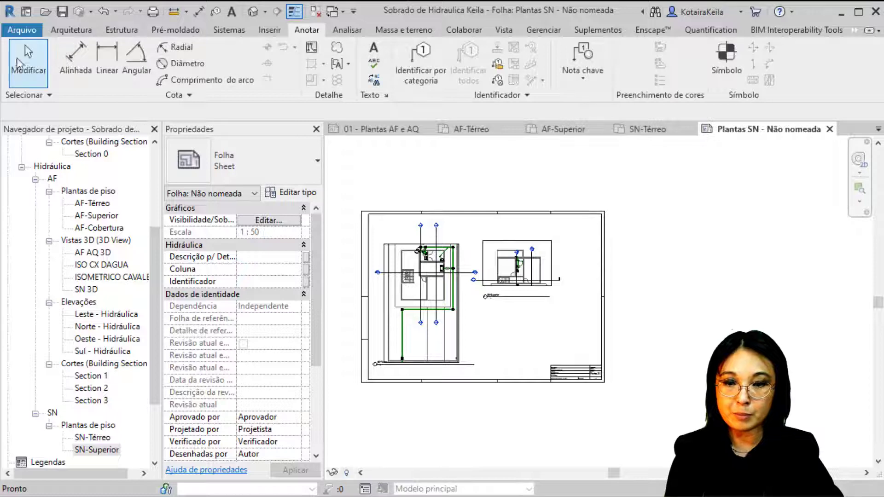
left_click(22, 30)
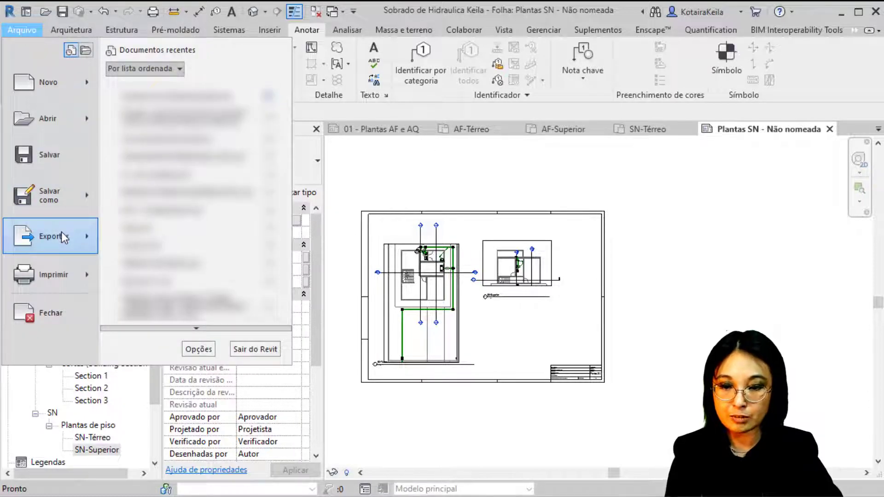
mouse_move(50, 236)
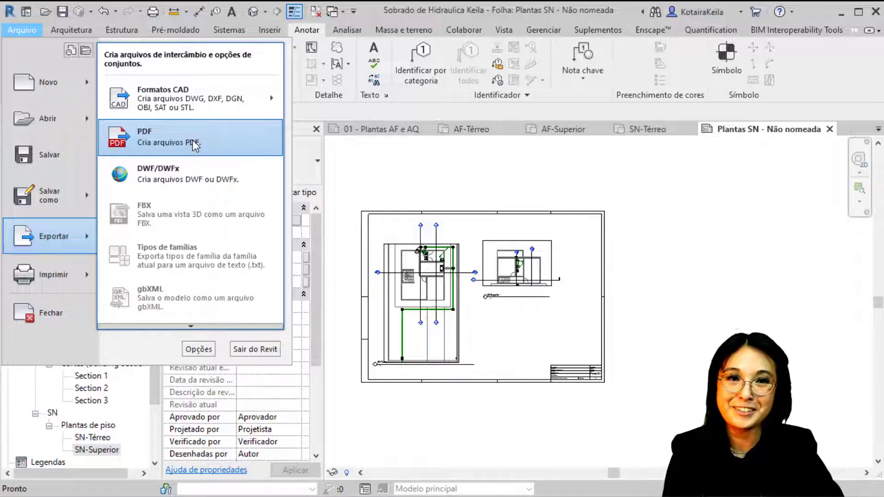
left_click(458, 188)
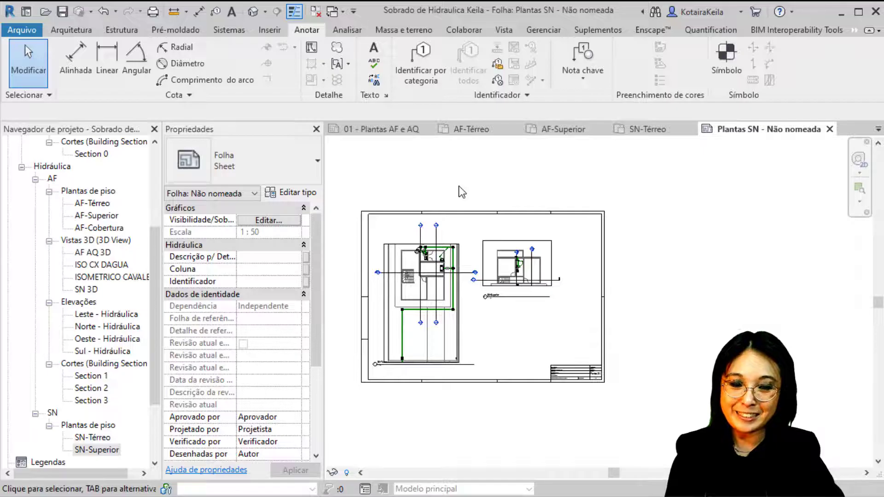